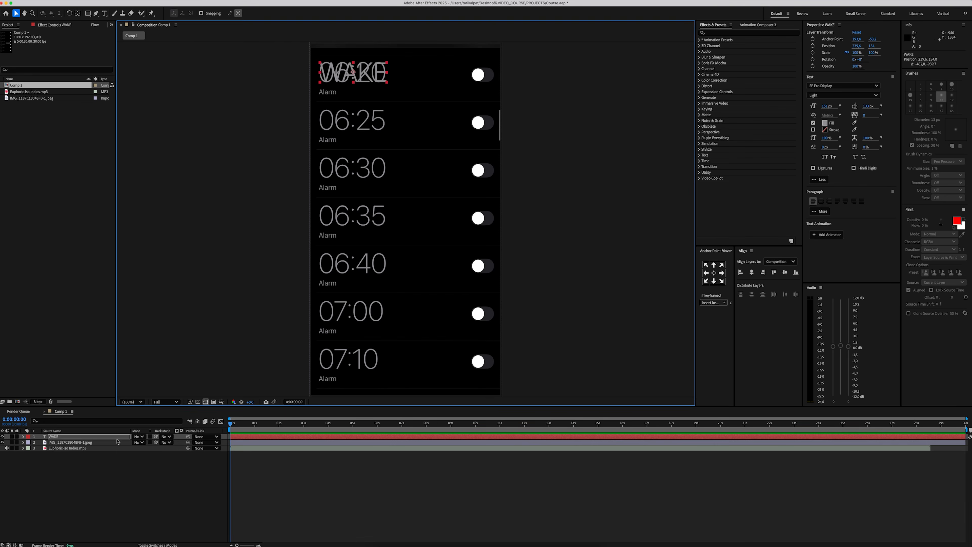
Duplicate the WAKE text layer, place the copy just below the original, and change its text to "Alarm"
key(ctrl+d)
drag(371, 79, 395, 104)
double_click(395, 104)
text(A)
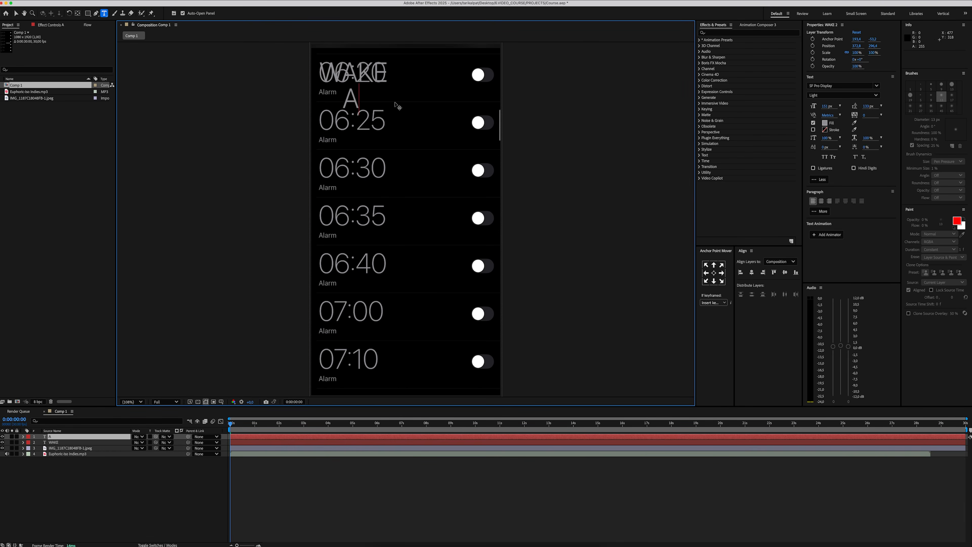
text(larm)
Set the new Alarm text's font size to 42 px
double_click(395, 102)
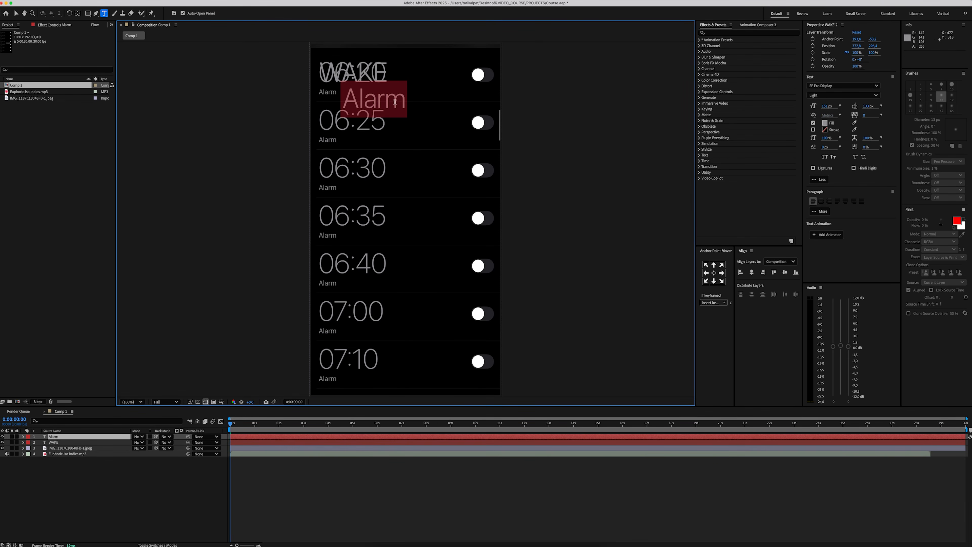
click(827, 107)
text(42)
key(Return)
click(170, 474)
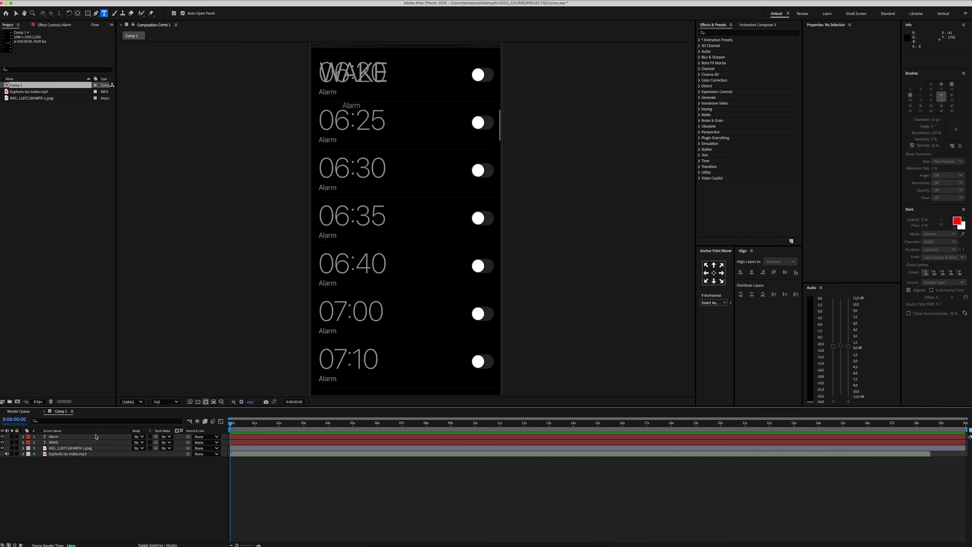
Align the Alarm text exactly over the first alarm's label in the screenshot and centre its anchor point
click(96, 438)
scroll(327, 108, up, 3)
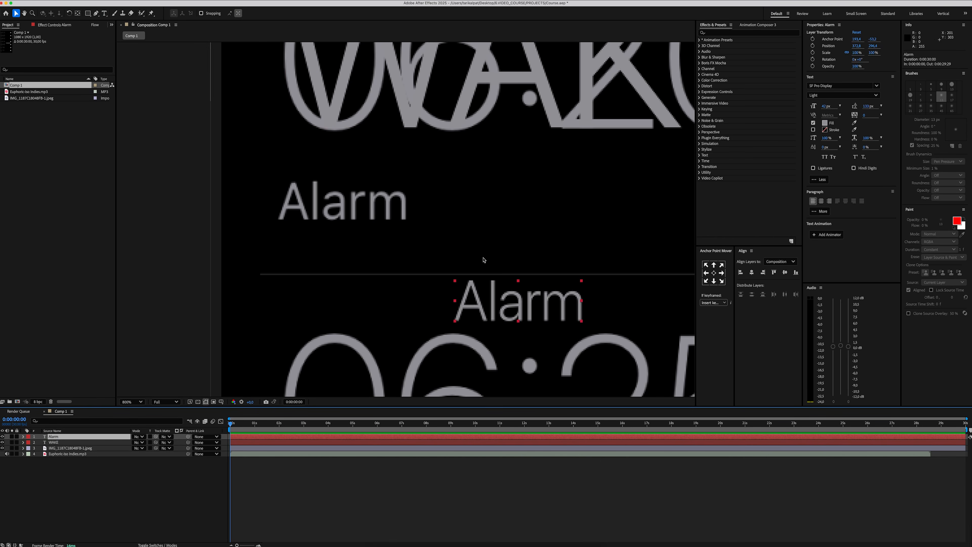
drag(499, 306, 321, 210)
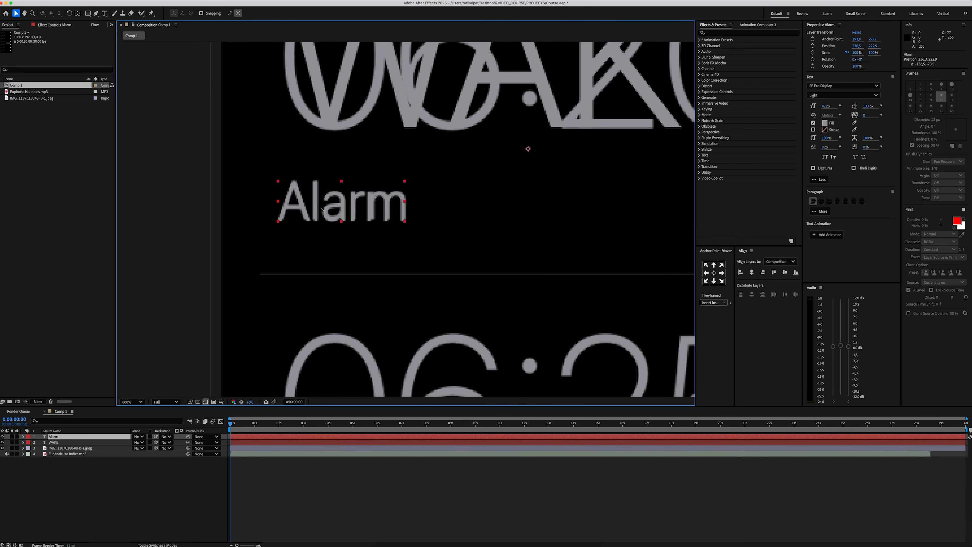
click(714, 273)
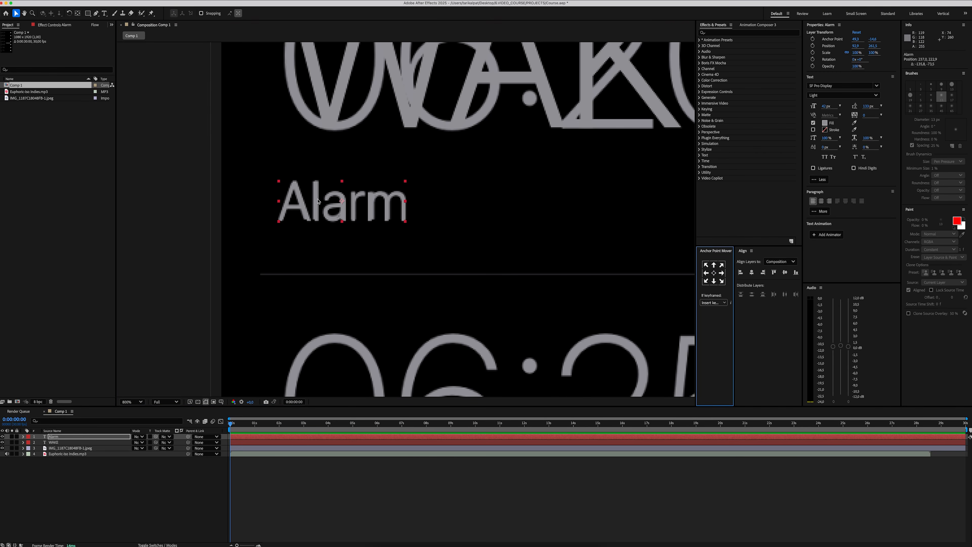
click(131, 401)
click(130, 413)
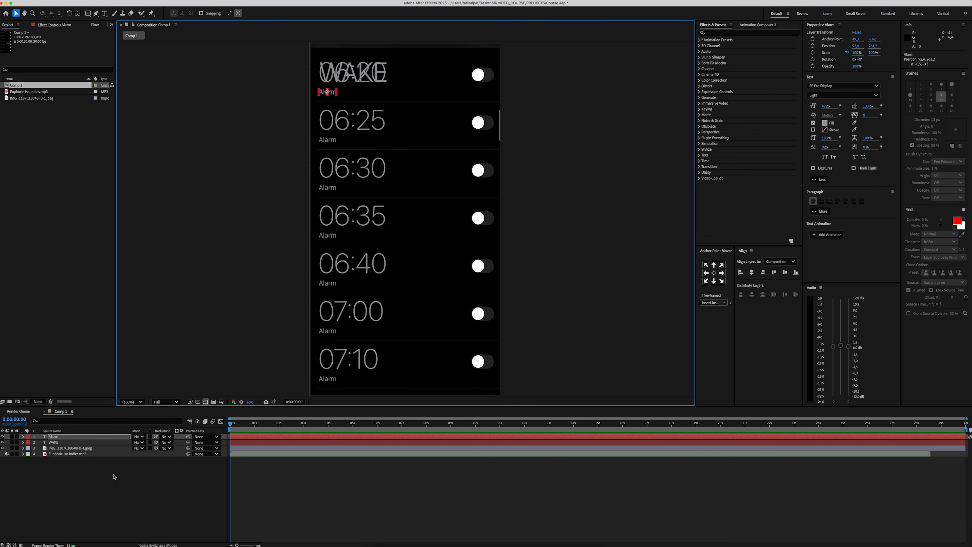
Draw a green rectangle over the first alarm's toggle and round its corners fully into a capsule matching the toggle's background
click(113, 476)
click(88, 14)
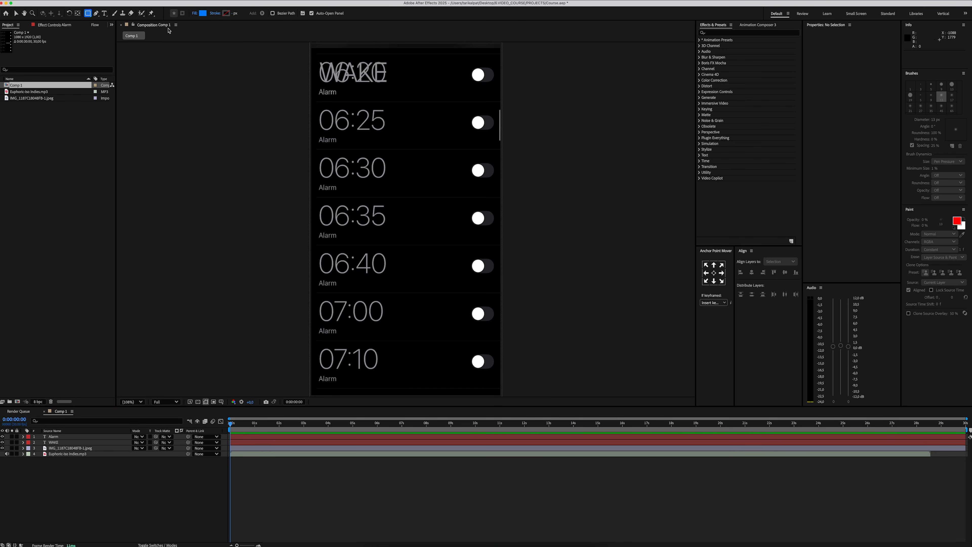
click(201, 15)
click(502, 295)
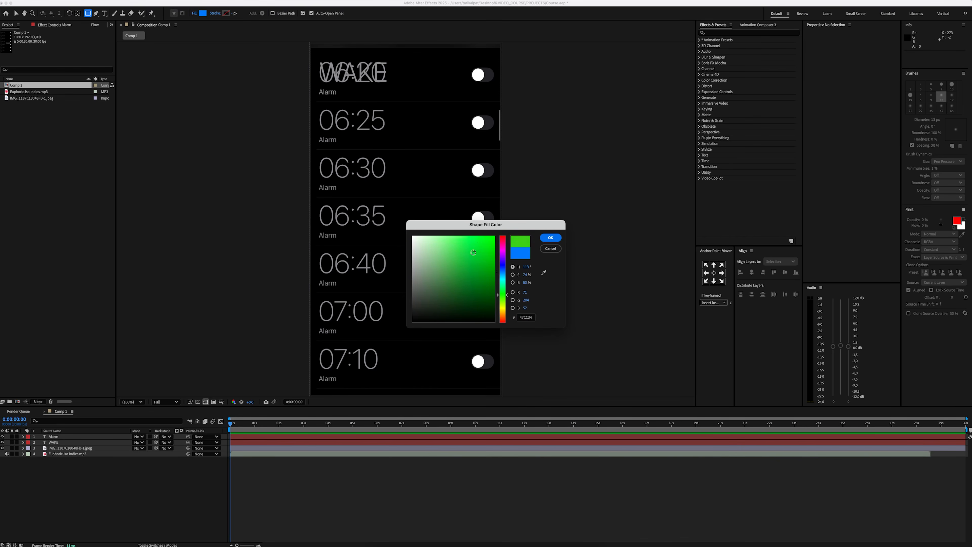
click(557, 238)
scroll(489, 54, up, 6)
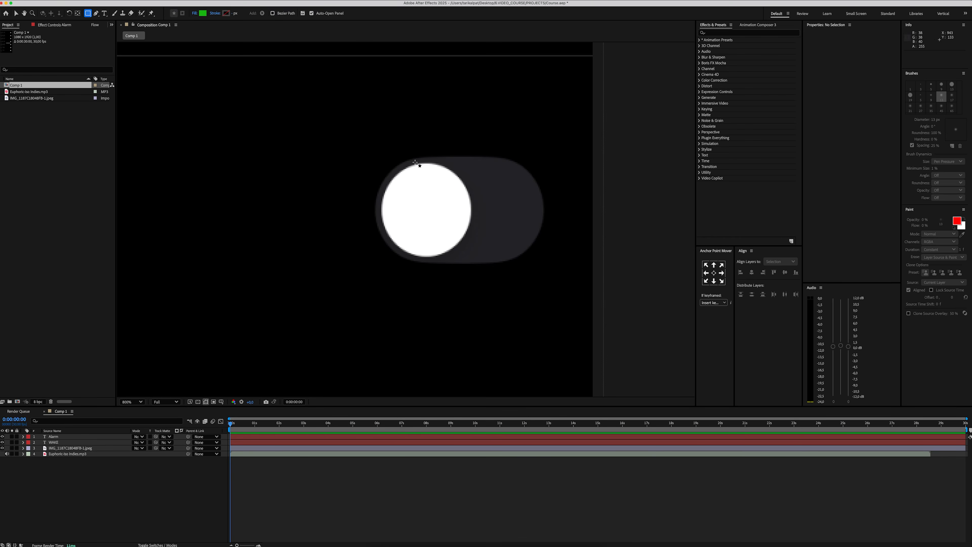
drag(373, 154, 543, 264)
drag(853, 158, 858, 158)
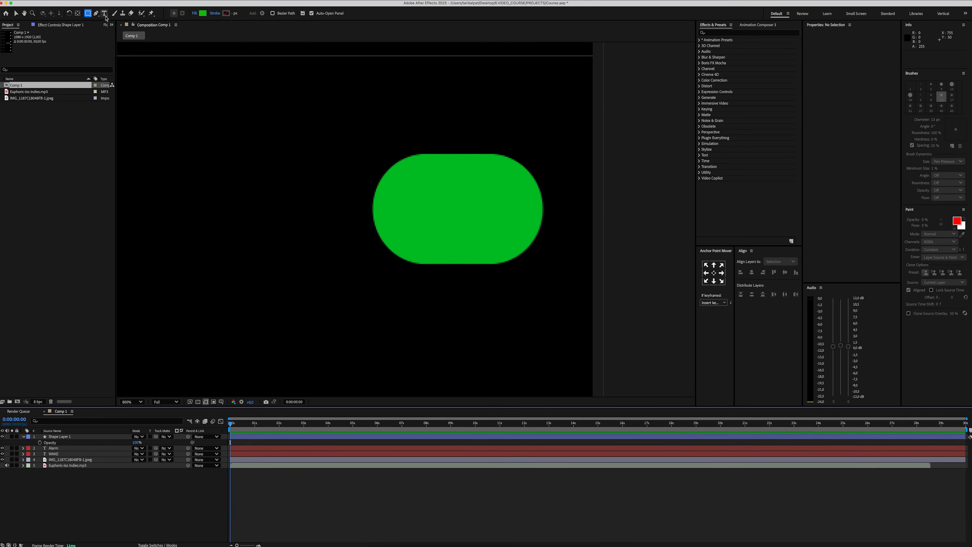
Draw a white ellipse over the knob of the first alarm's toggle, on top of the green capsule
click(88, 16)
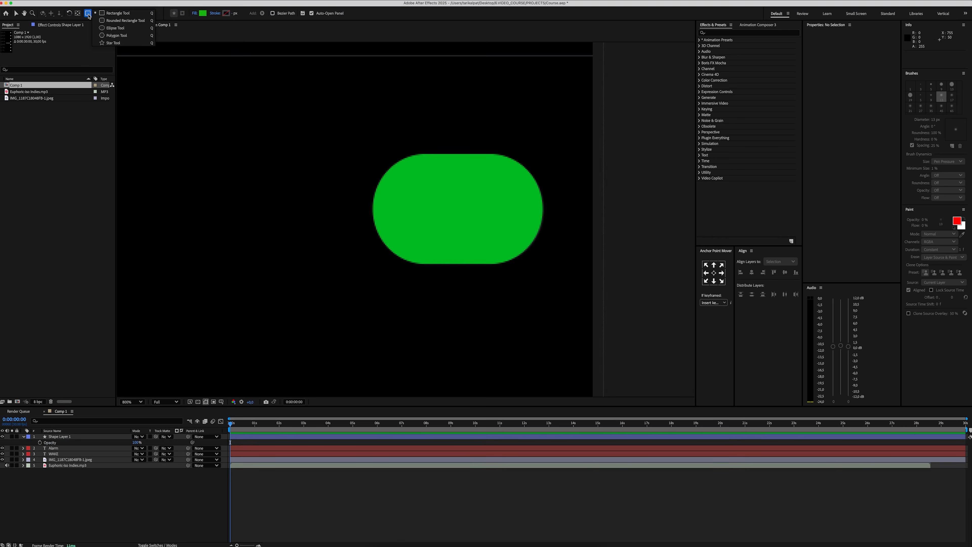
click(117, 30)
click(203, 13)
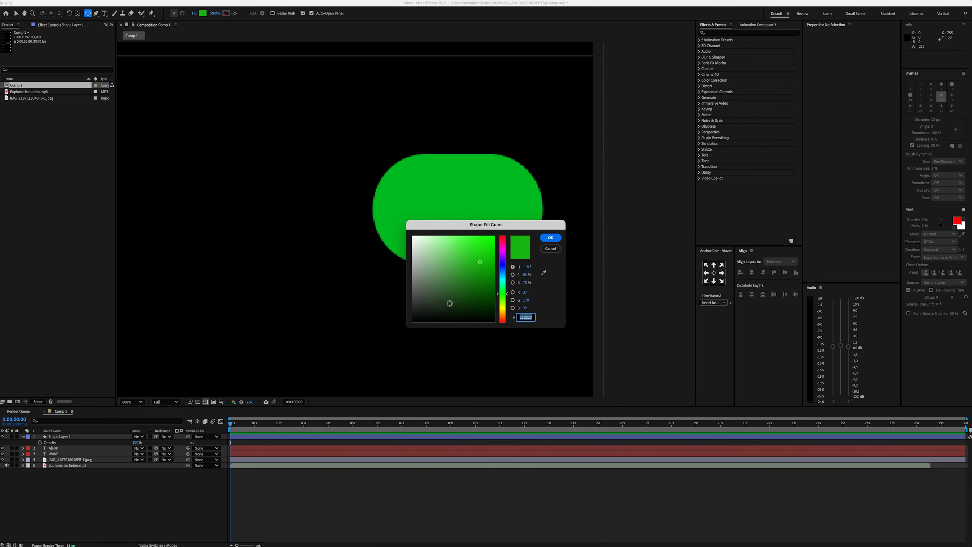
key(Return)
mouse_move(393, 171)
mouse_down()
mouse_move(484, 261)
mouse_move(443, 239)
mouse_up()
key(v)
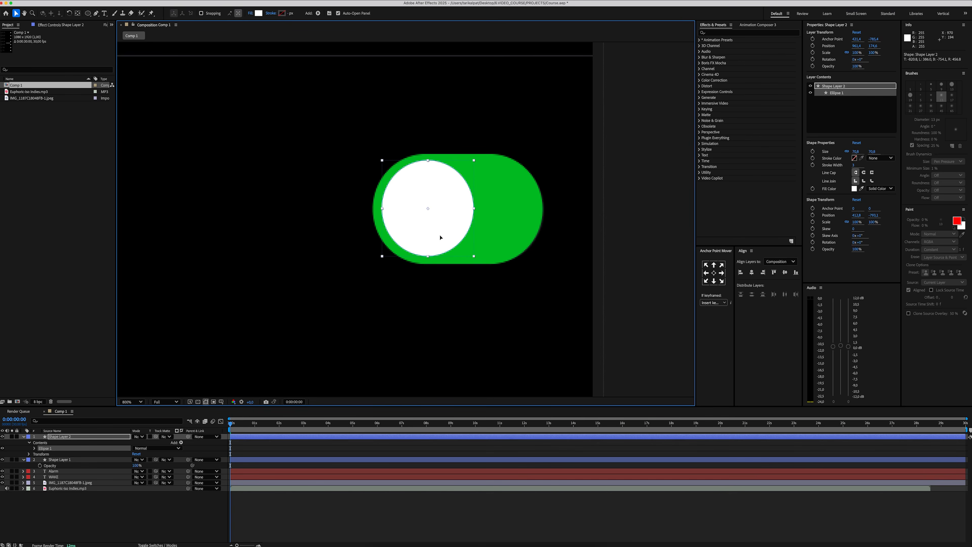
click(140, 512)
key(shift+/)
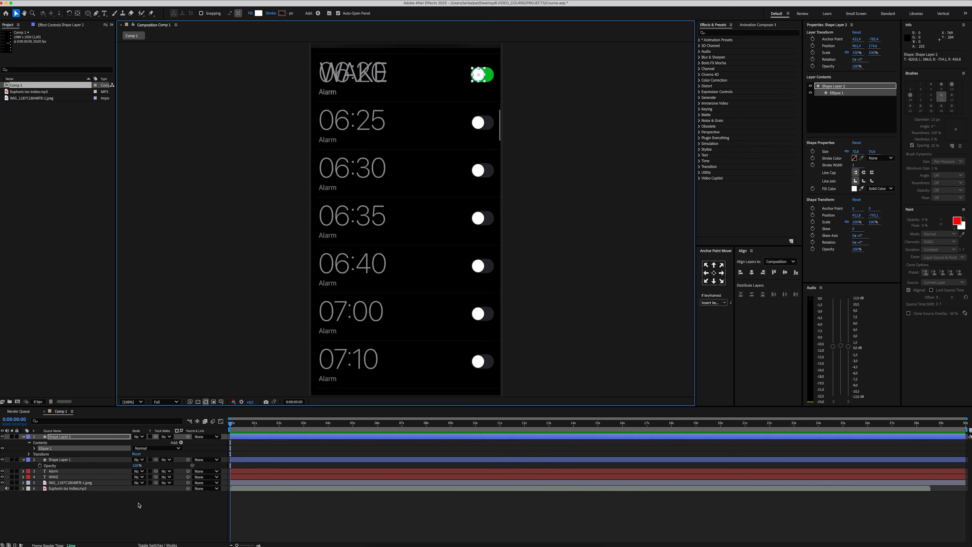
Draw an unfilled, grey-stroked horizontal line with the Pen tool along the divider between the first alarm and the 06:25 alarm
scroll(353, 167, up, 6)
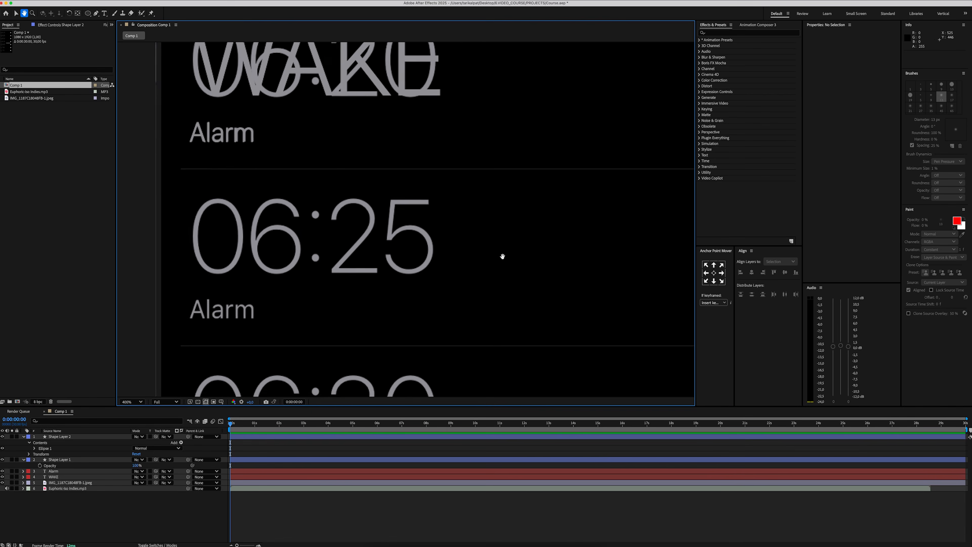
scroll(453, 249, down, 3)
drag(533, 251, 506, 238)
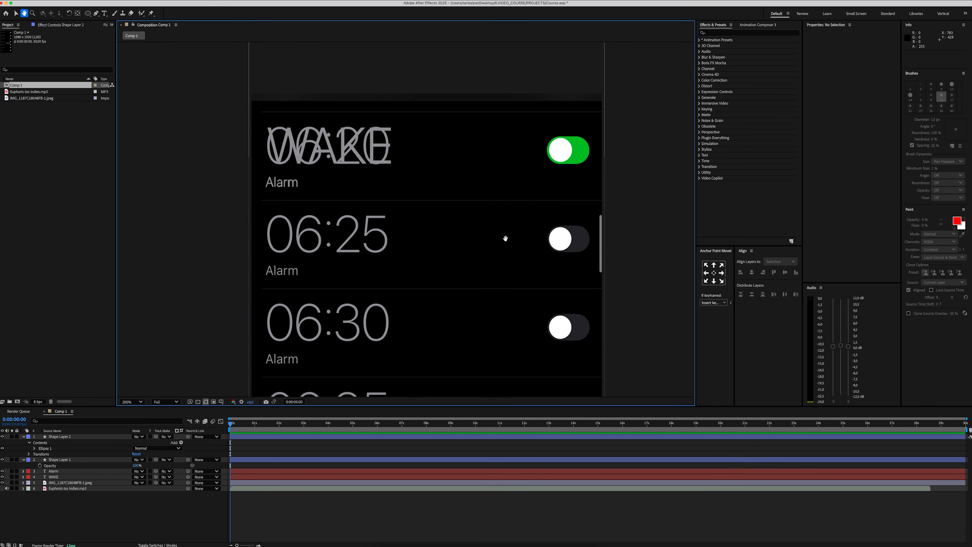
click(97, 14)
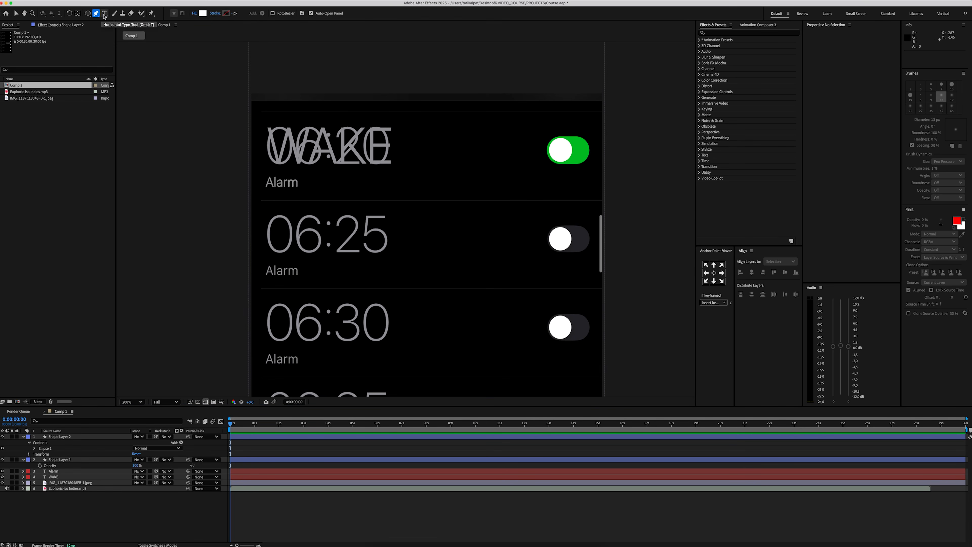
click(196, 13)
click(516, 298)
click(225, 14)
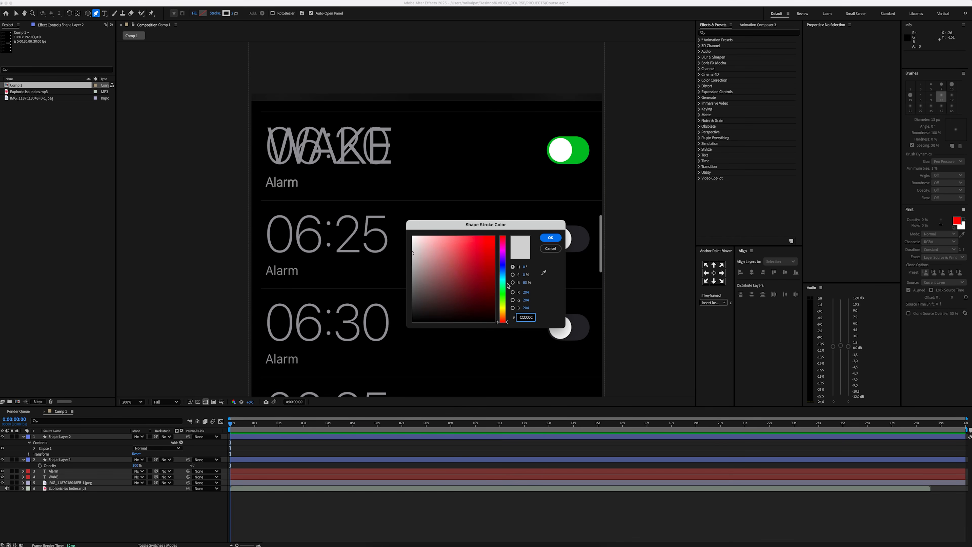
click(554, 238)
click(242, 199)
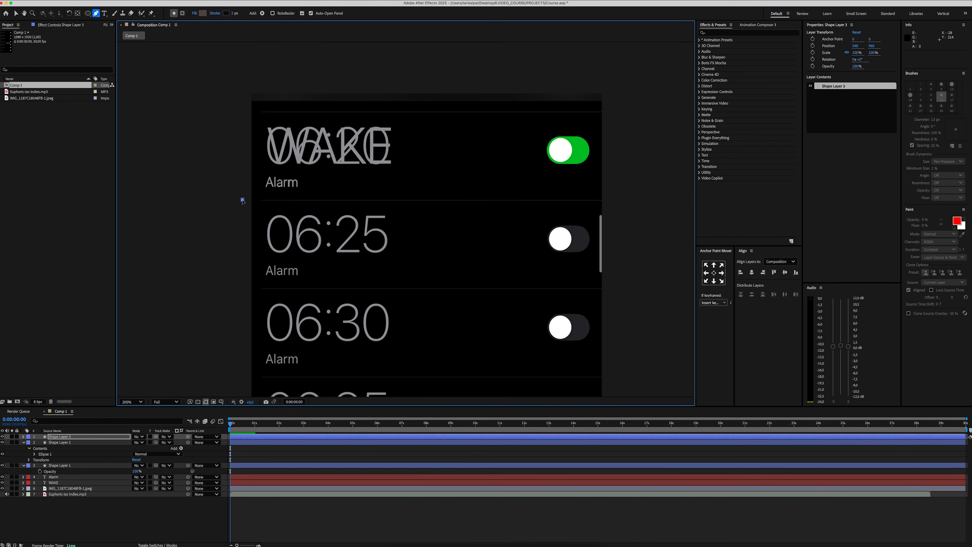
click(621, 200)
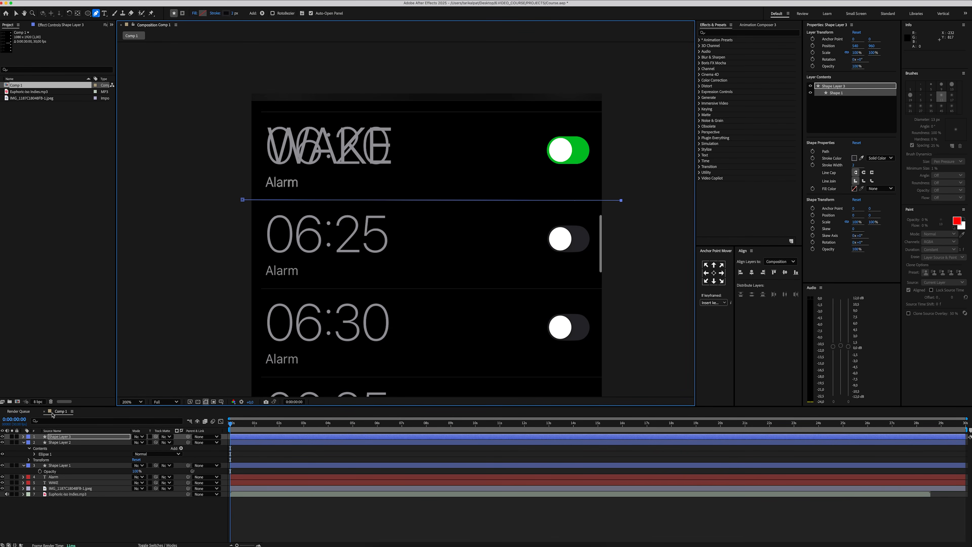
click(128, 514)
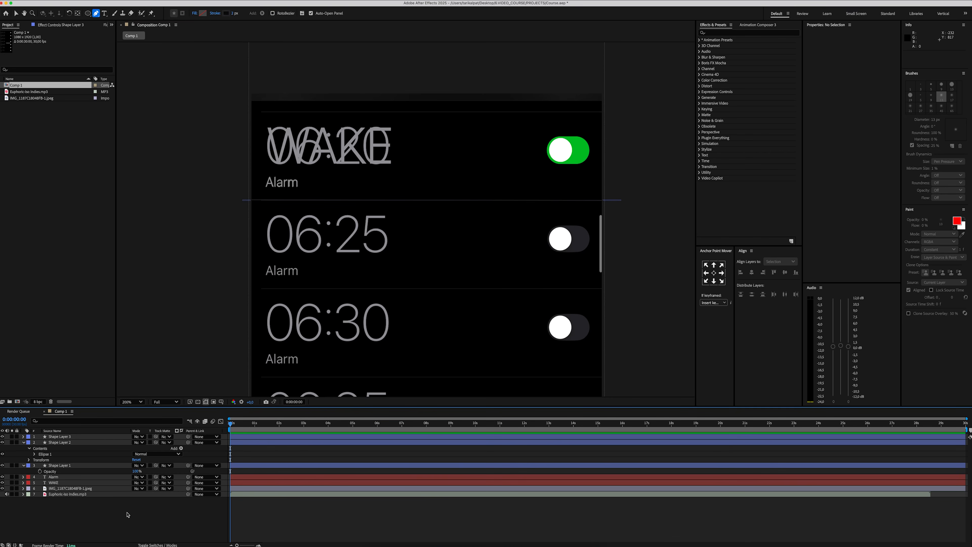
Rename the three shape layers LINE, CIRCLE and CAPSULE to match their shapes
click(137, 402)
click(132, 412)
click(62, 437)
click(63, 442)
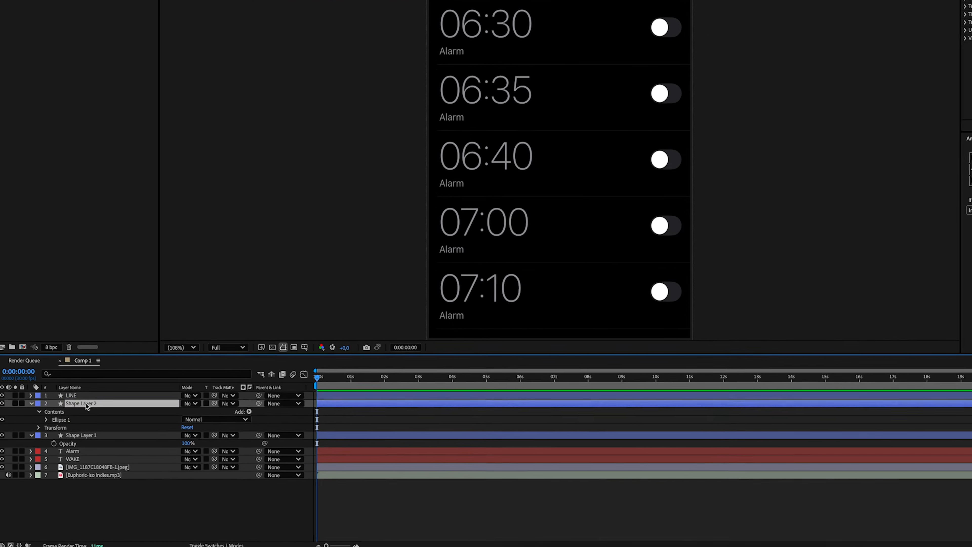
key(Return)
text(CIRCLE)
key(Return)
click(83, 436)
key(Return)
text(CAPSULE)
key(Return)
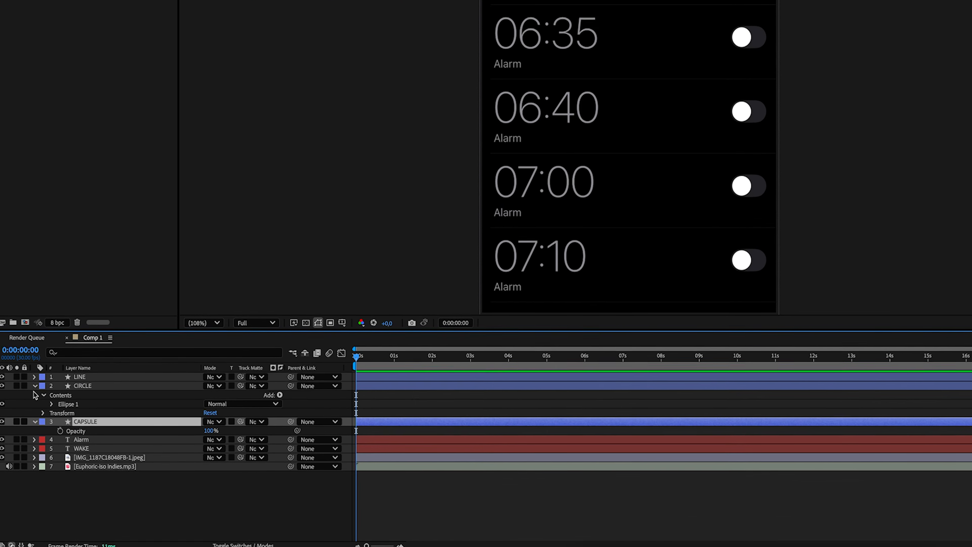
Parent the CIRCLE, CAPSULE, Alarm and WAKE layers to LINE, and give all five layers the Dark Green label colour
click(35, 386)
click(35, 394)
click(85, 386)
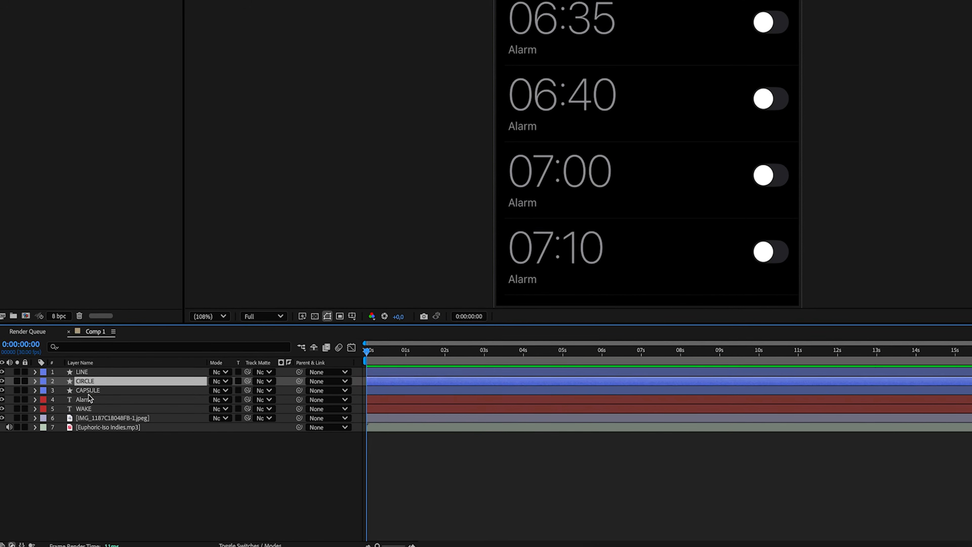
shift+click(83, 408)
drag(299, 381, 141, 372)
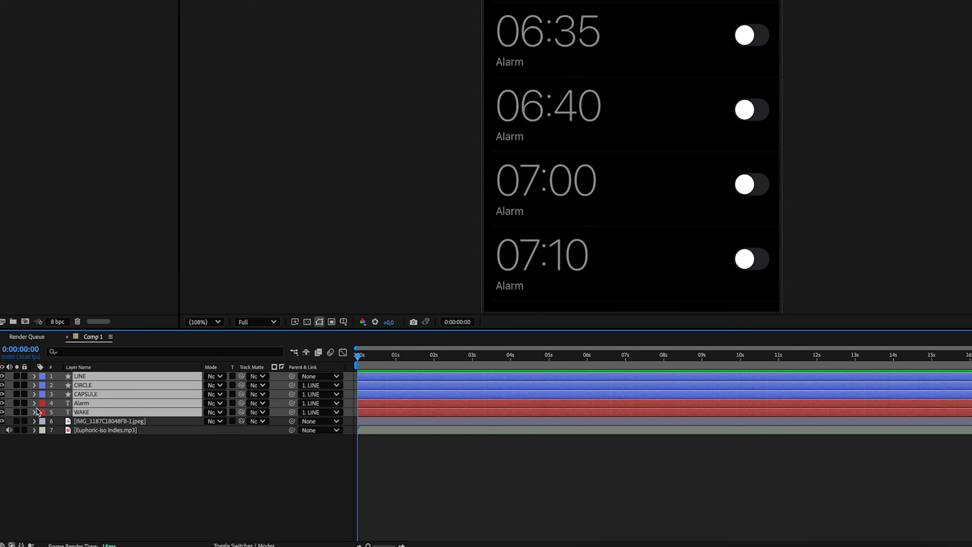
click(40, 412)
click(80, 519)
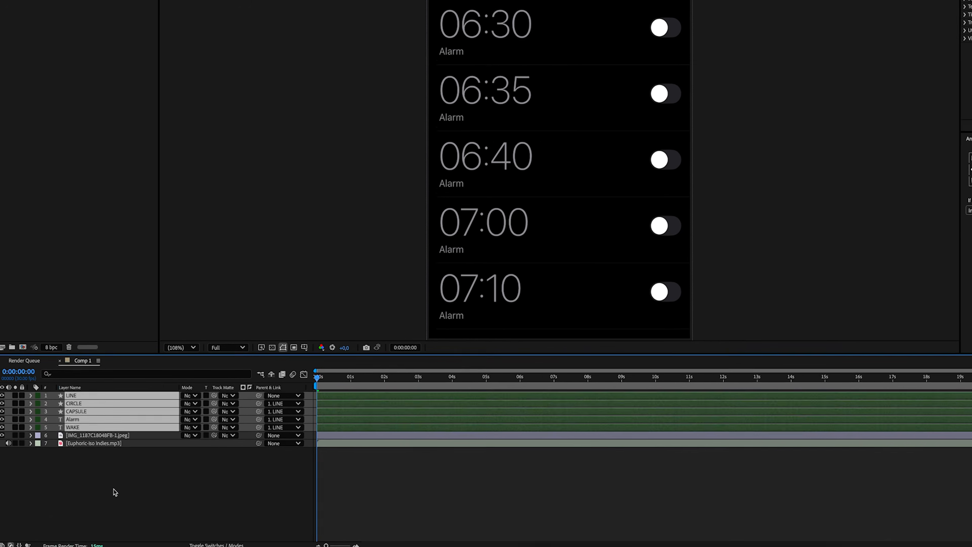
Duplicate the five alarm-row layers and give the copies the Sandstone label colour
key(ctrl+c)
key(ctrl+v)
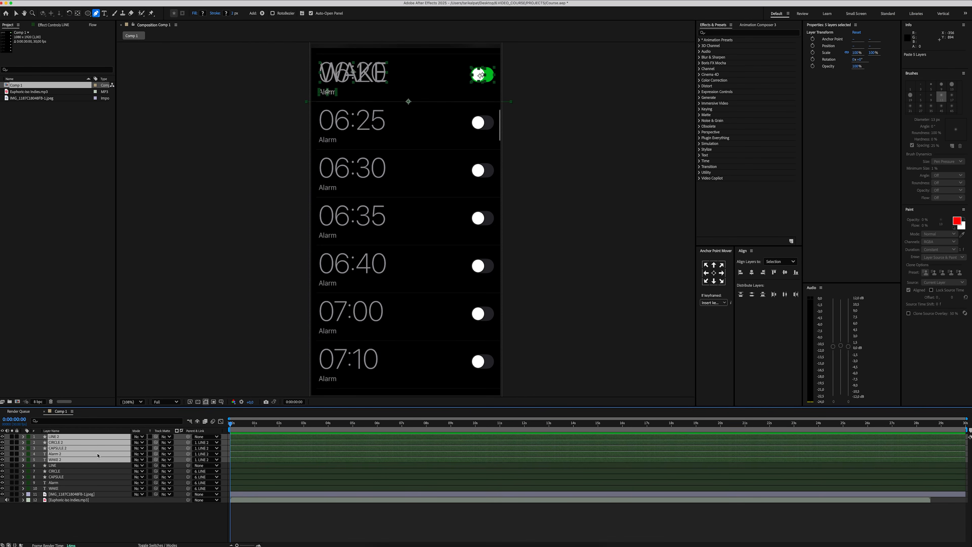
click(32, 461)
click(62, 523)
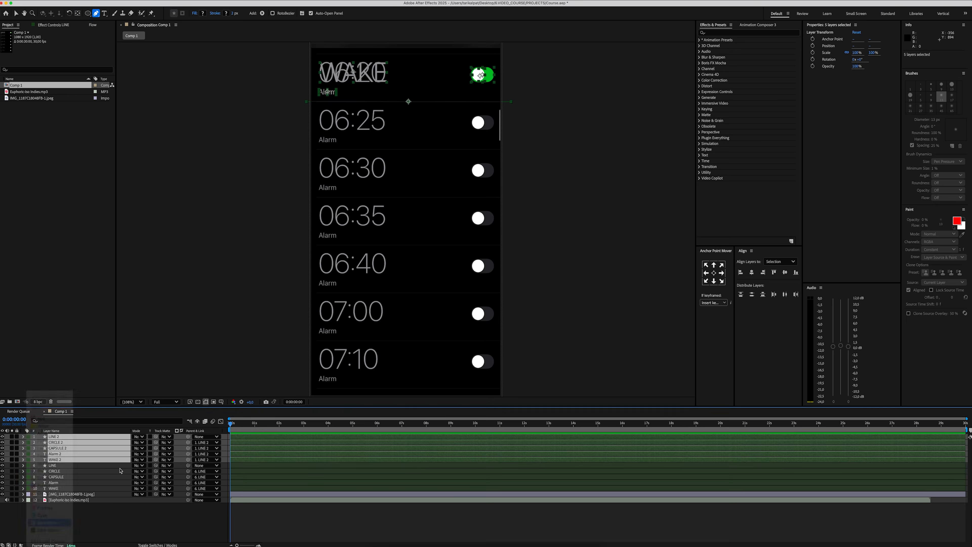
Move LINE 2 down to Y position 577 so its group covers the 06:25 alarm row
key(v)
click(117, 436)
key(p)
drag(144, 441, 241, 441)
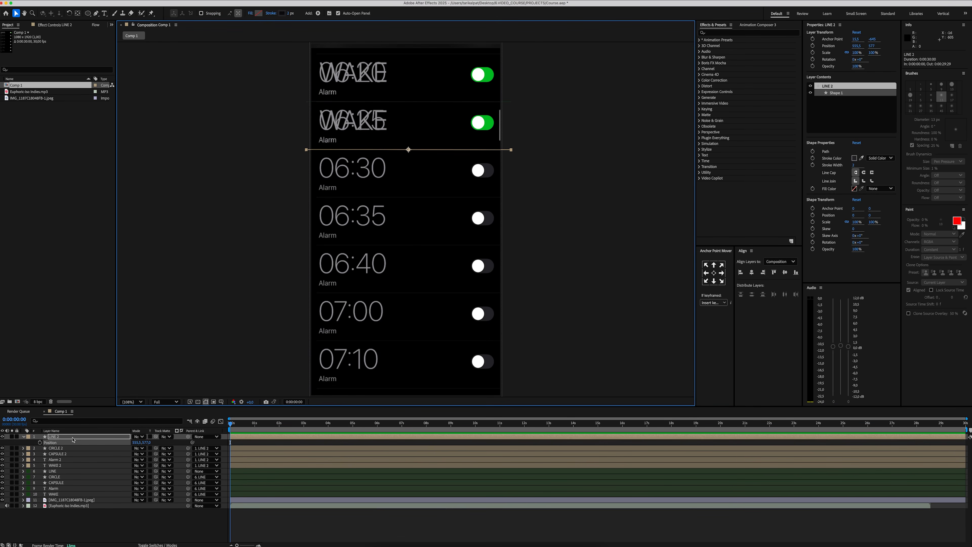
Duplicate the five layers of the LINE 2 group and give the copies the Cyan label colour
click(73, 439)
shift+click(65, 465)
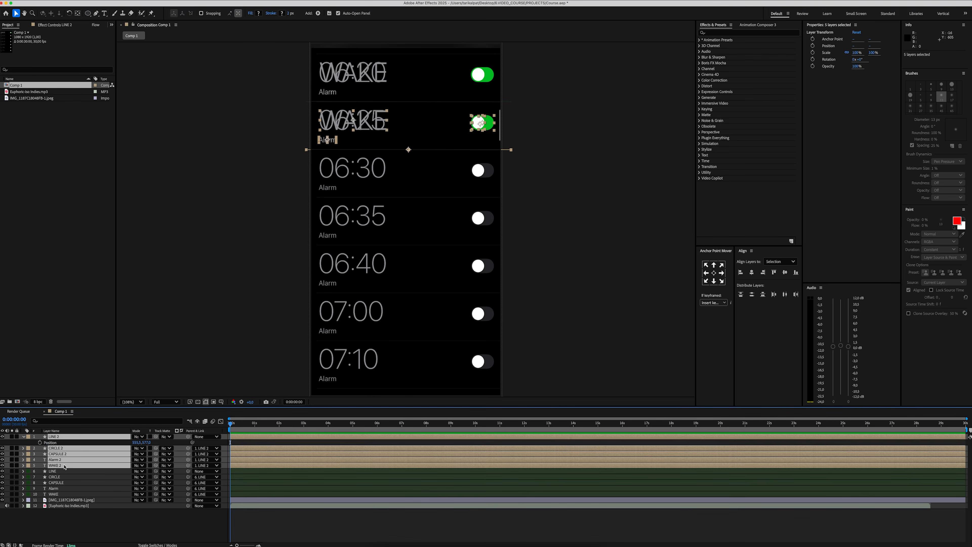
key(super+d)
click(27, 437)
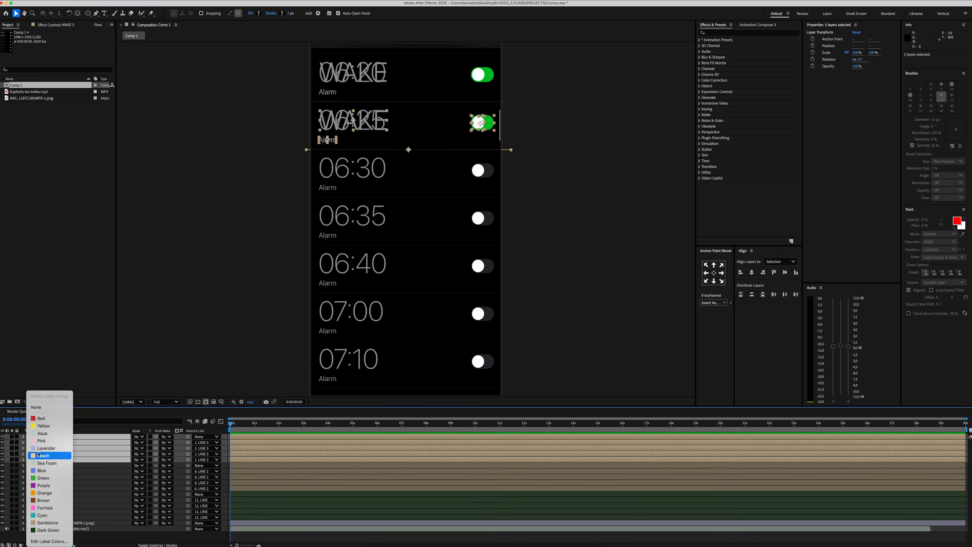
click(42, 515)
Move LINE 3 down to Y position 838 so its group covers the 06:30 alarm row
click(72, 437)
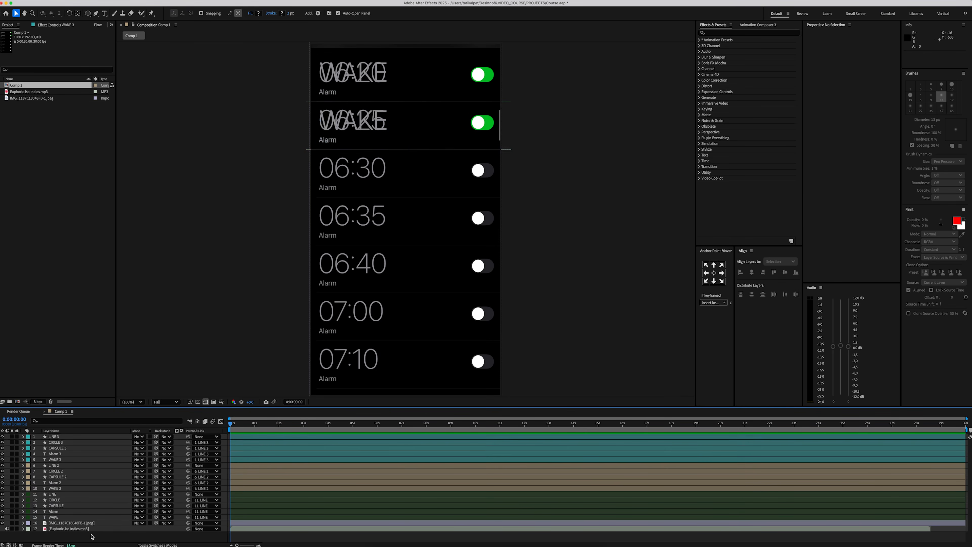
key(p)
scroll(352, 137, up, 4)
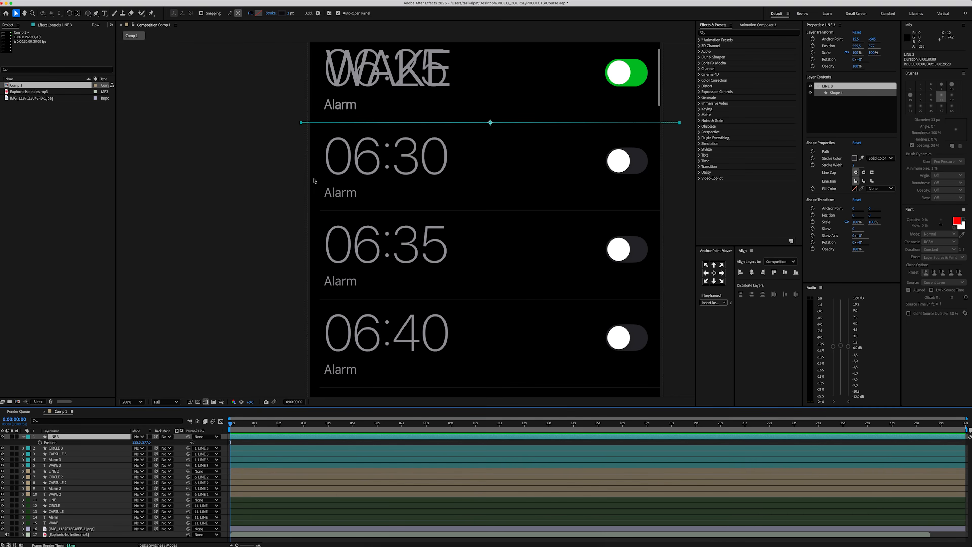
drag(148, 443, 232, 443)
key(shift+slash)
Duplicate the five layers of the LINE 3 group and give the copies the Fuchsia label colour
key(p)
shift+click(65, 459)
key(super+d)
click(28, 460)
click(41, 506)
Move LINE 4 down to Y position 1098 so its group covers the 06:35 alarm row
click(68, 437)
scroll(371, 188, up, 3)
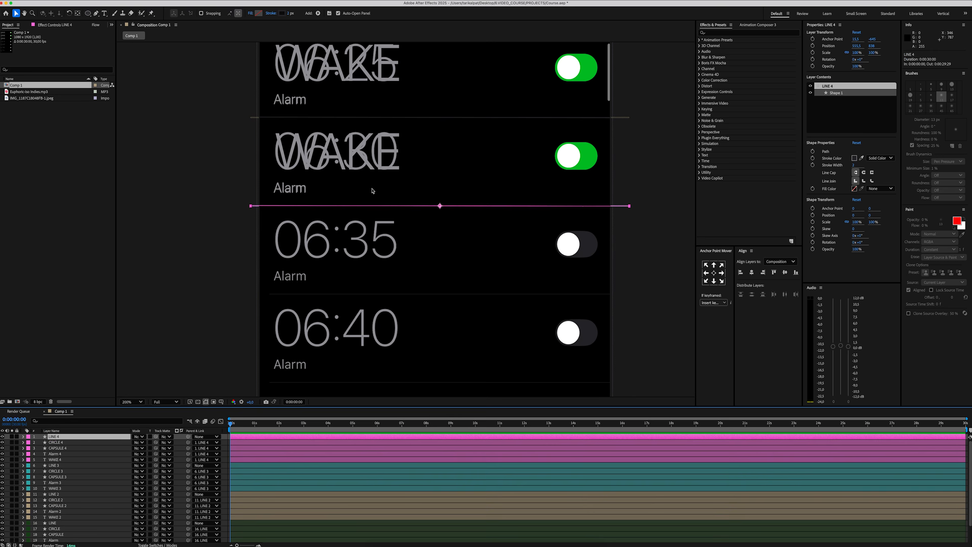
key(p)
drag(147, 442, 231, 442)
key(p)
Duplicate the five layers of the LINE 4 group and give the copies the Brown label colour
shift+click(65, 459)
key(super+d)
click(29, 459)
click(41, 498)
Move LINE 5 down to Y position 1356 so its group covers the 06:40 alarm row
click(77, 437)
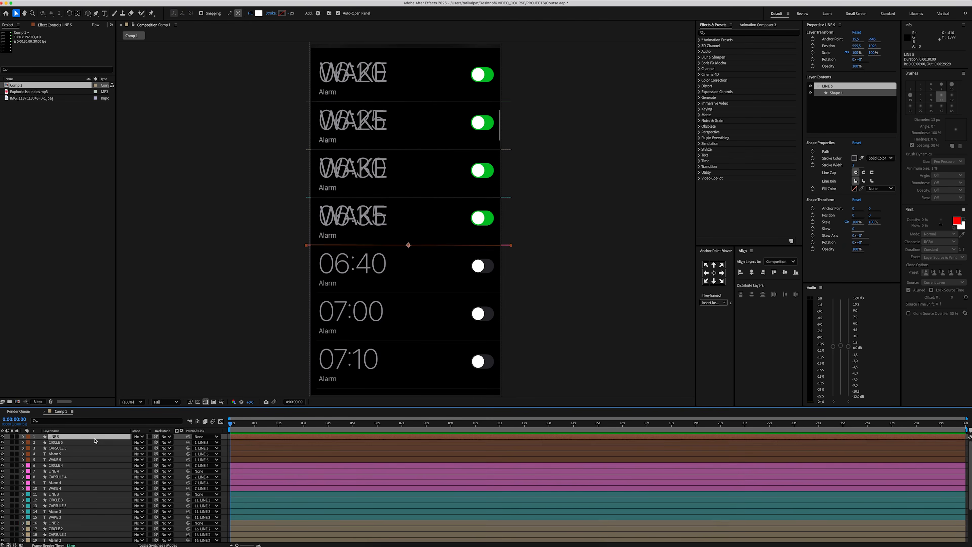
key(p)
drag(148, 442, 231, 443)
Duplicate the five layers of the LINE 5 group and give the copies the Orange label colour
shift+click(65, 460)
key(super+d)
click(29, 459)
click(44, 493)
Move LINE 6 down to Y position 1619 over the 07:00 row, and duplicate its five-layer group with the Purple label colour
click(73, 437)
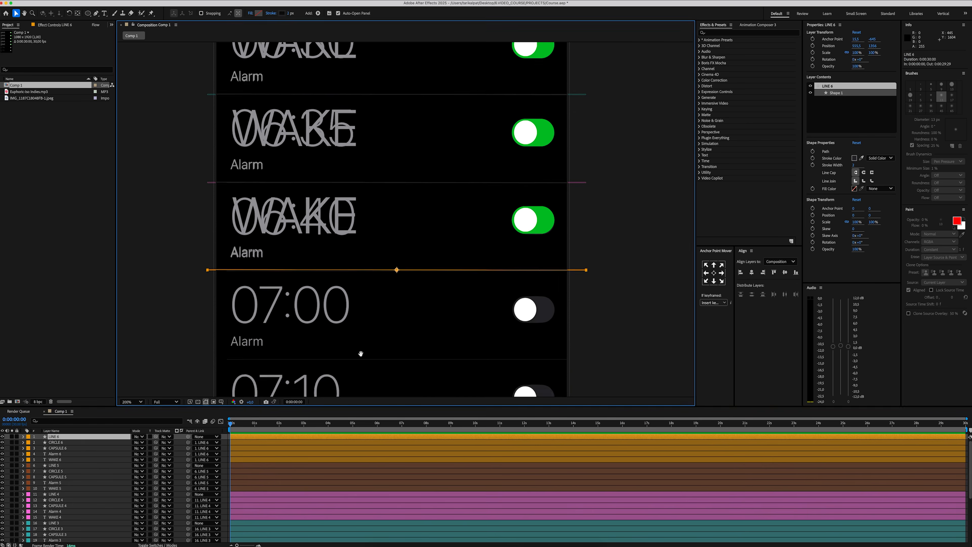
drag(148, 443, 231, 442)
key(super+d)
click(29, 459)
click(43, 486)
Move LINE 7 down to Y position 1880 over the 07:10 row, and hide the reference screenshot layer
click(73, 437)
key(p)
drag(147, 442, 231, 442)
key(p)
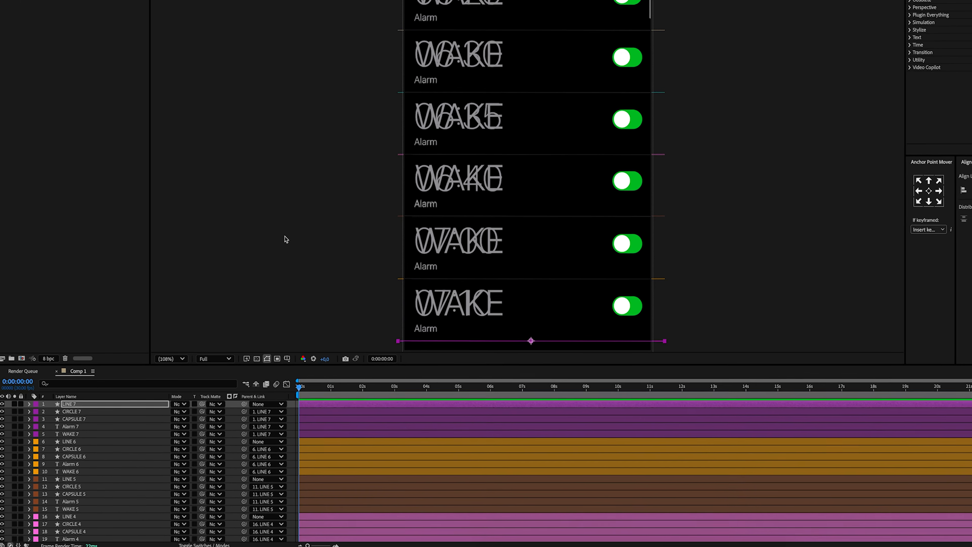
scroll(66, 468, down, 6)
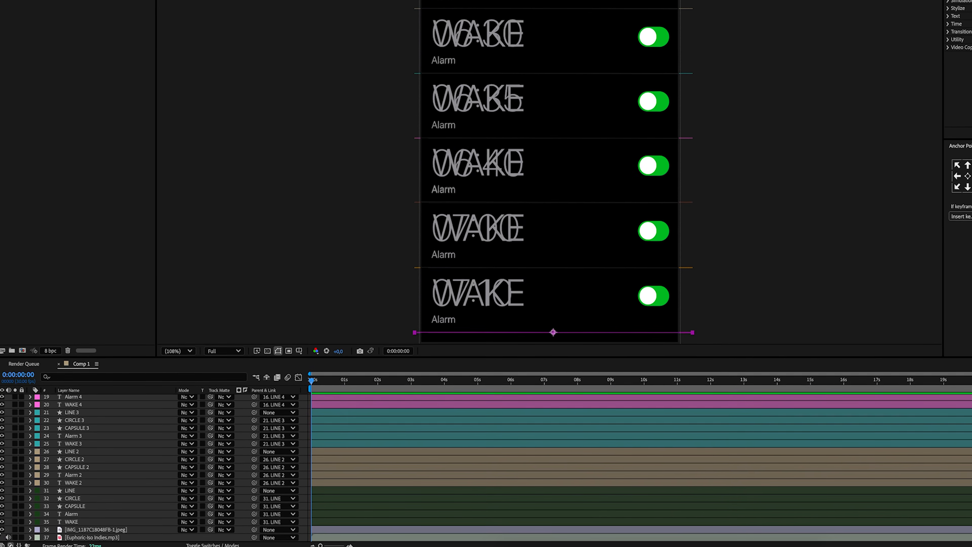
click(2, 530)
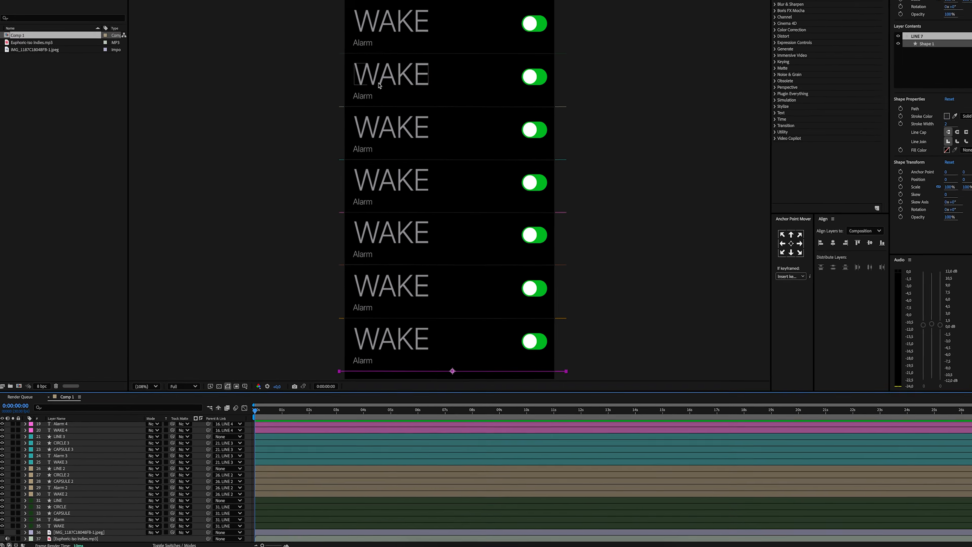
Replace the WAKE text in the second and third alarm rows with UP and YES
double_click(344, 124)
text(UP)
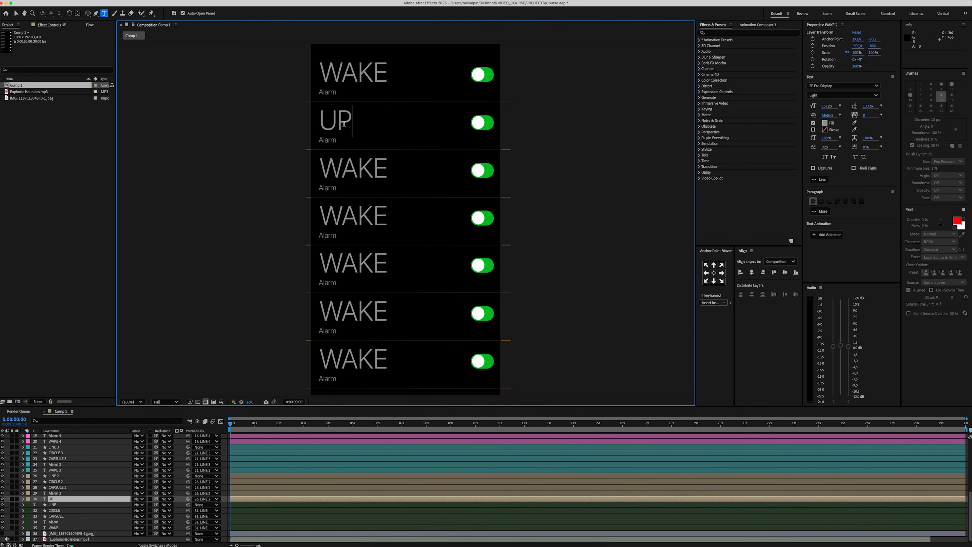
click(73, 478)
scroll(74, 478, up, 2)
scroll(69, 486, up, 1)
double_click(61, 493)
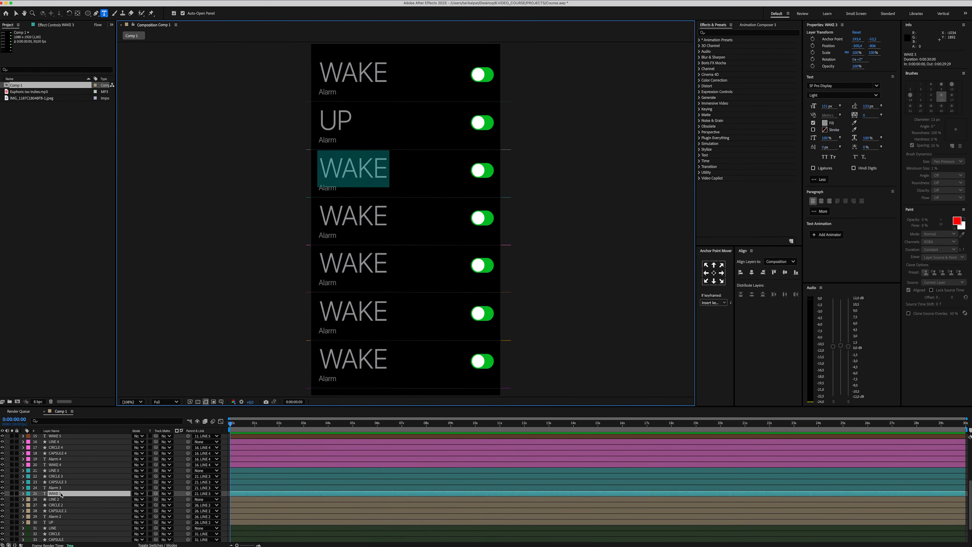
text(YES)
Change the fourth row's WAKE text to 06:00 and set its fill colour to white
double_click(366, 214)
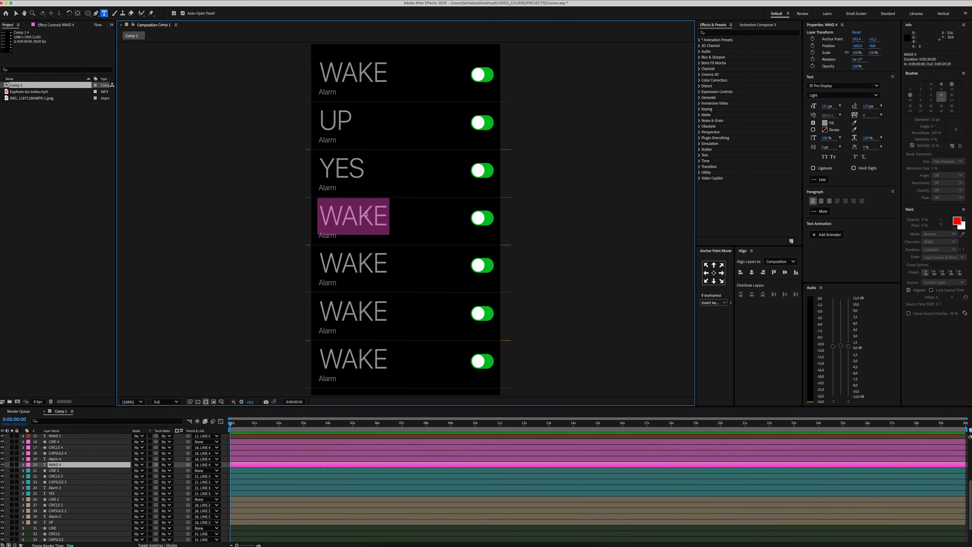
text(06:00)
key(super+a)
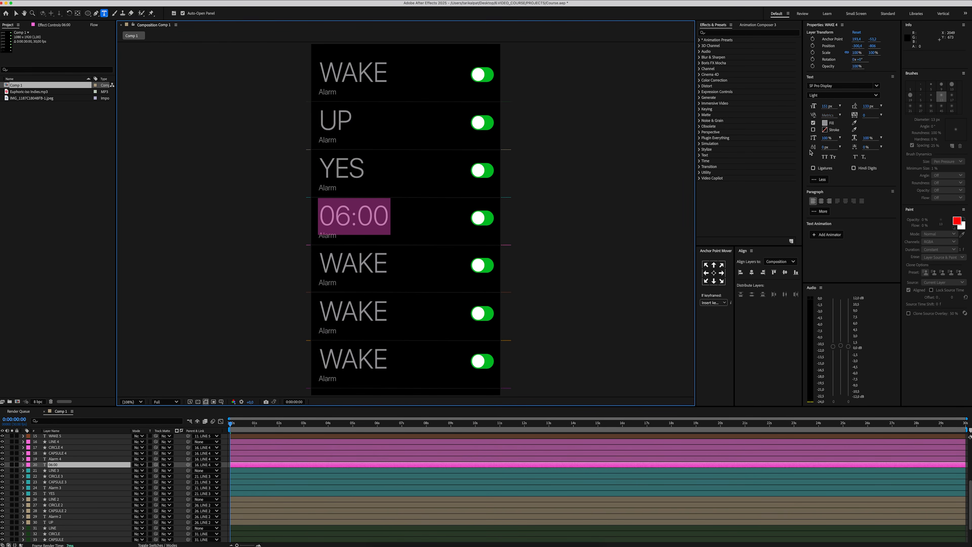
click(825, 122)
click(443, 273)
key(Return)
Replace the WAKE text in the fifth, sixth and seventh rows with LORD, I'M and THANKFUL
double_click(353, 263)
text(LORD)
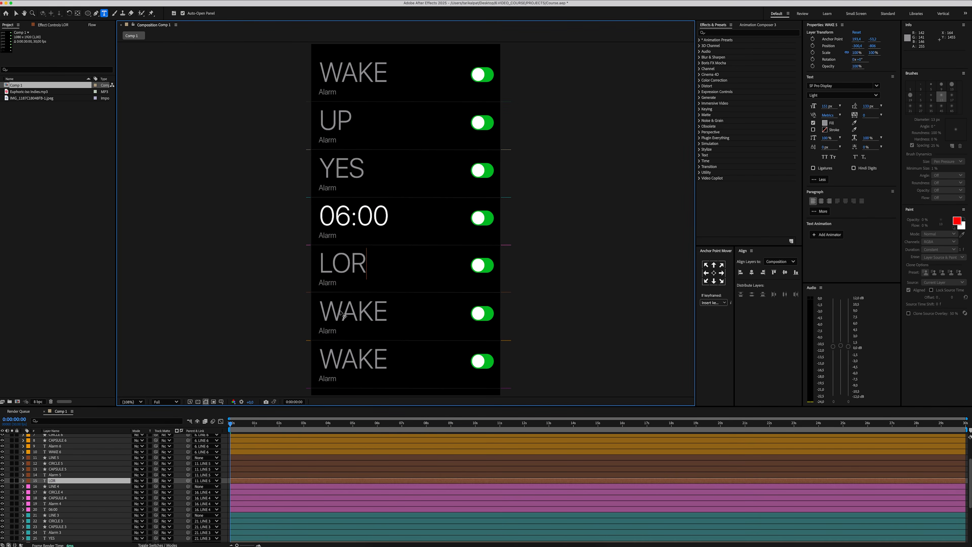
double_click(359, 309)
text(I'M)
double_click(362, 359)
text(THANKFUL)
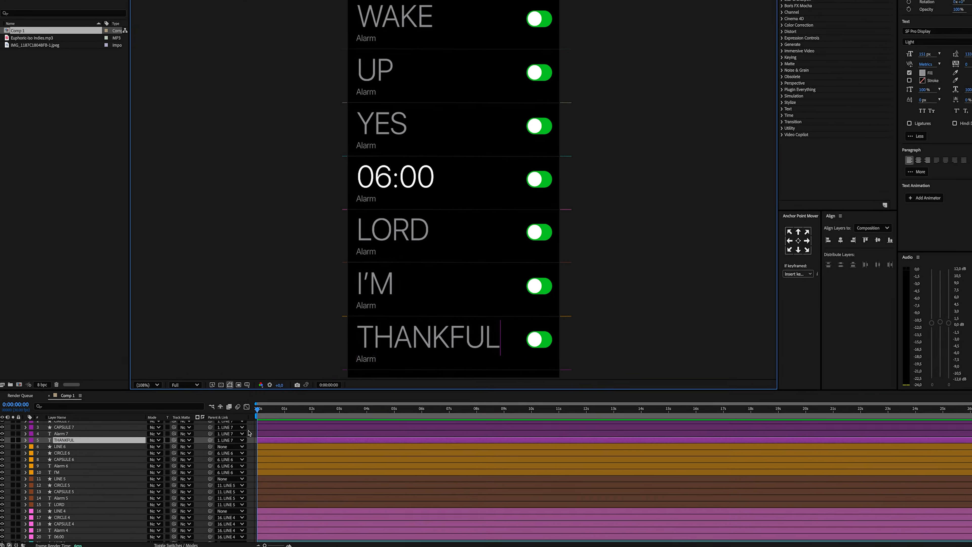
Mark all circle, capsule, Alarm and text layers of the seven rows as shy, leaving out the LINE layers, and hide the shy layers
scroll(74, 468, up, 2)
click(60, 436)
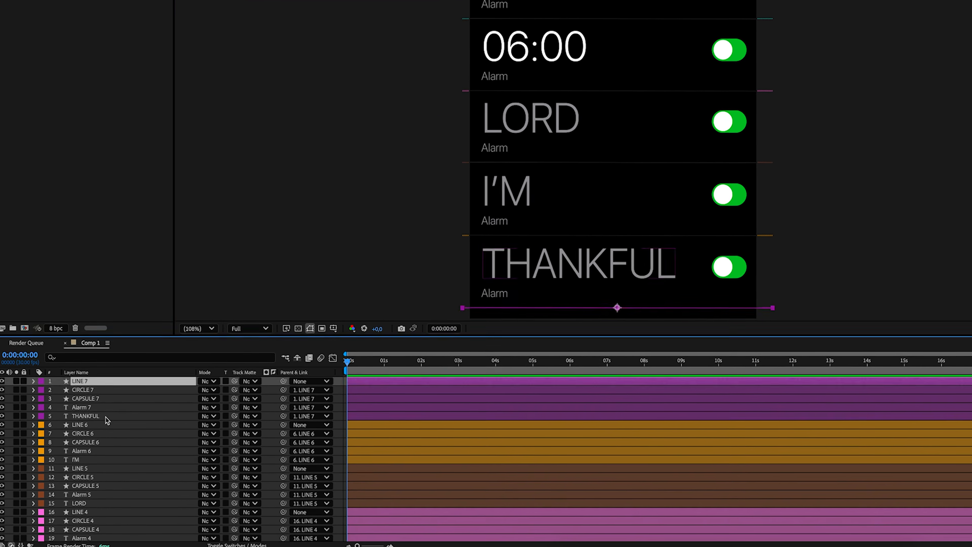
scroll(103, 459, down, 5)
shift+click(95, 511)
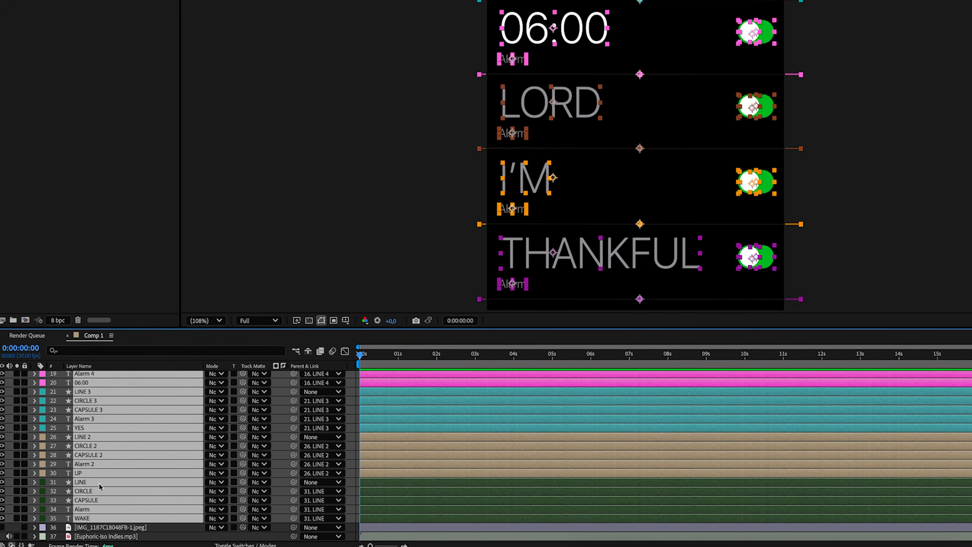
super+click(99, 483)
scroll(99, 484, up, 5)
super+click(90, 508)
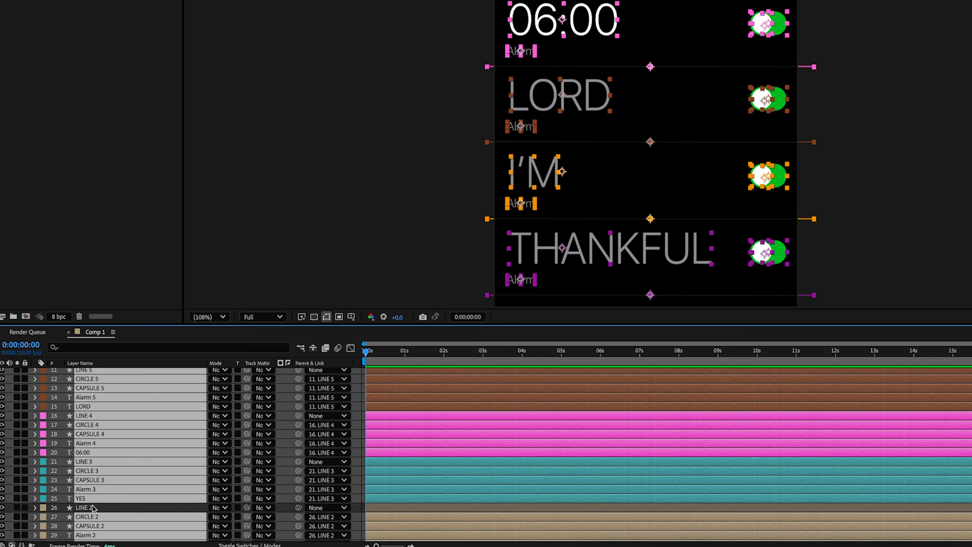
super+click(94, 462)
scroll(95, 462, up, 2)
super+click(91, 435)
scroll(92, 436, up, 4)
super+click(93, 425)
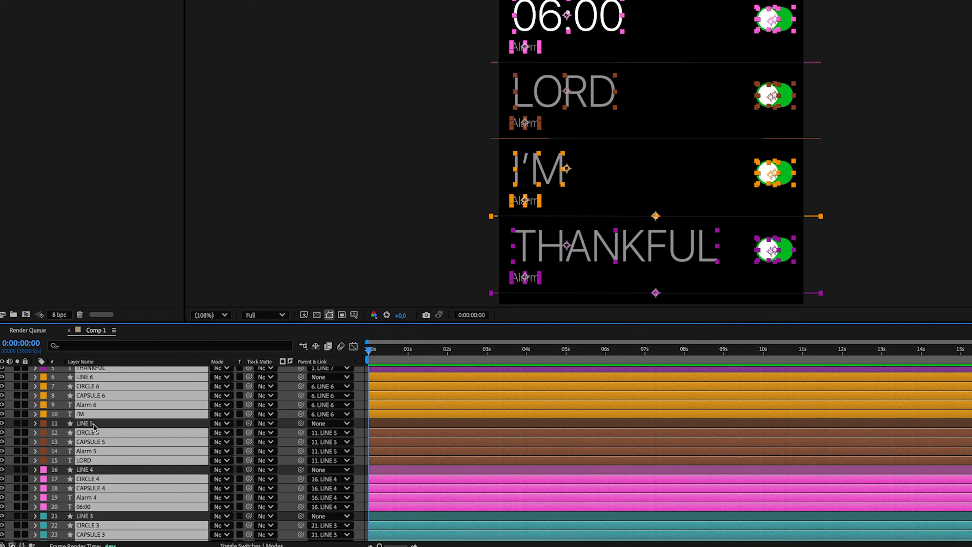
scroll(93, 426, up, 3)
super+click(85, 418)
super+click(85, 371)
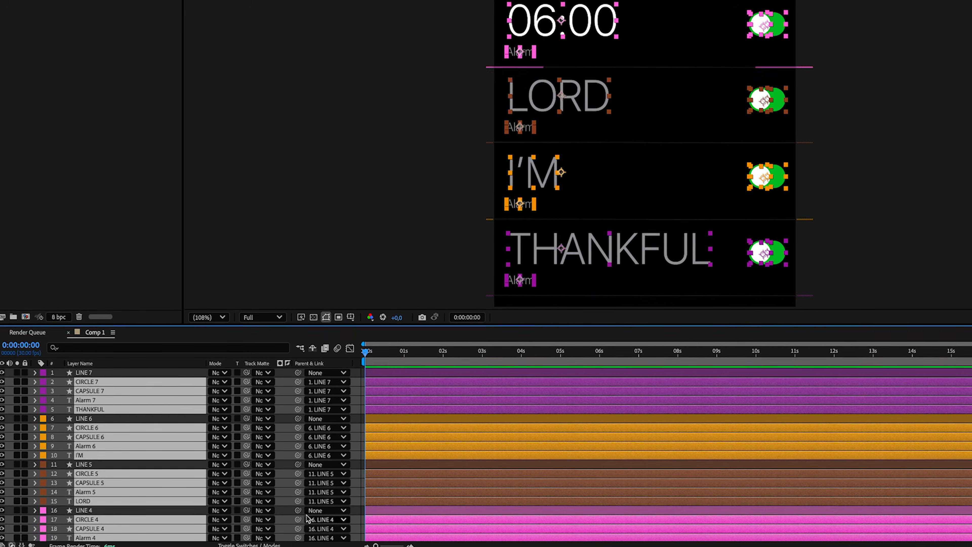
key(F4)
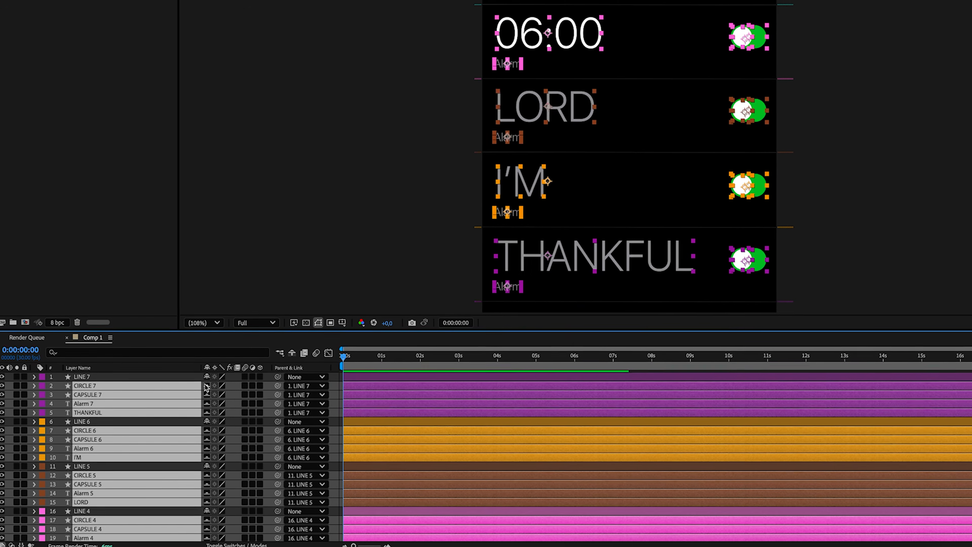
click(292, 353)
Keyframe Position on all seven LINE layers at about 1.5 seconds, and set X to 1609.5 at the start so the rows begin off-screen
click(123, 376)
shift+click(92, 429)
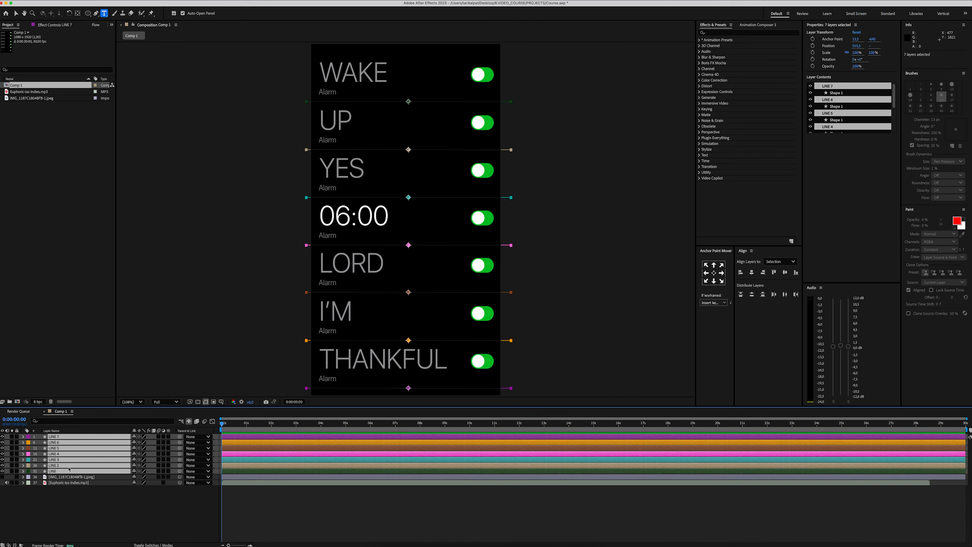
key(p)
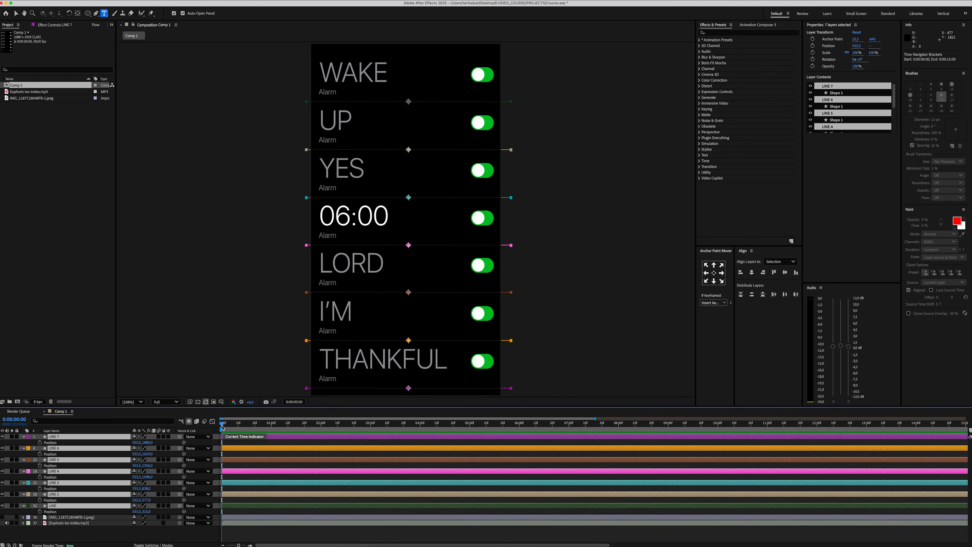
click(40, 442)
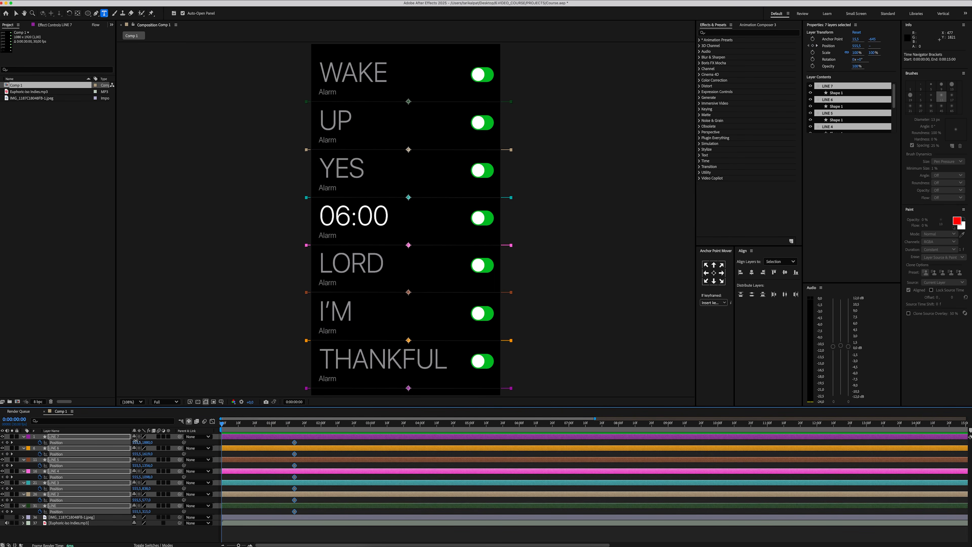
drag(136, 441, 466, 432)
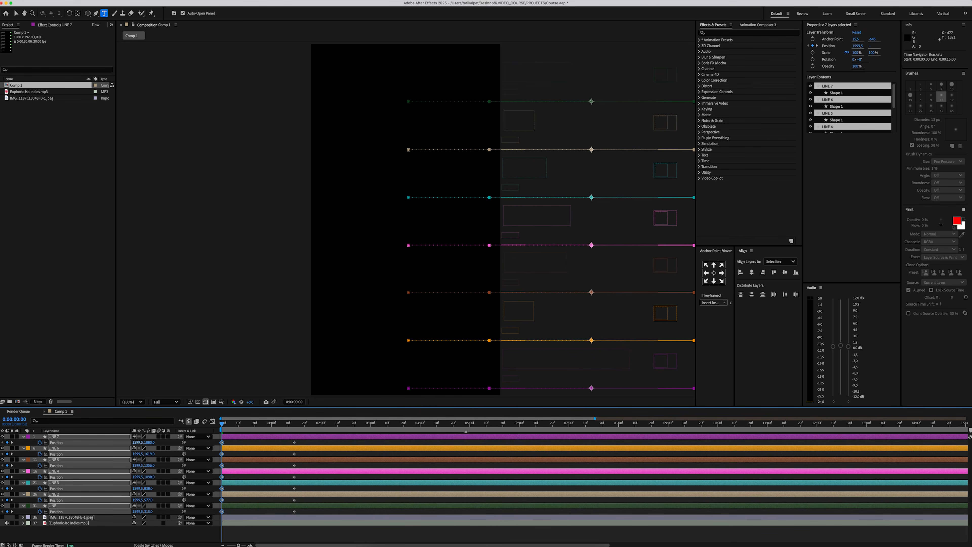
Apply Easy Ease to the LINE layers' Position keyframes and reshape the speed graph for a fast start and slow finish
drag(314, 438, 223, 513)
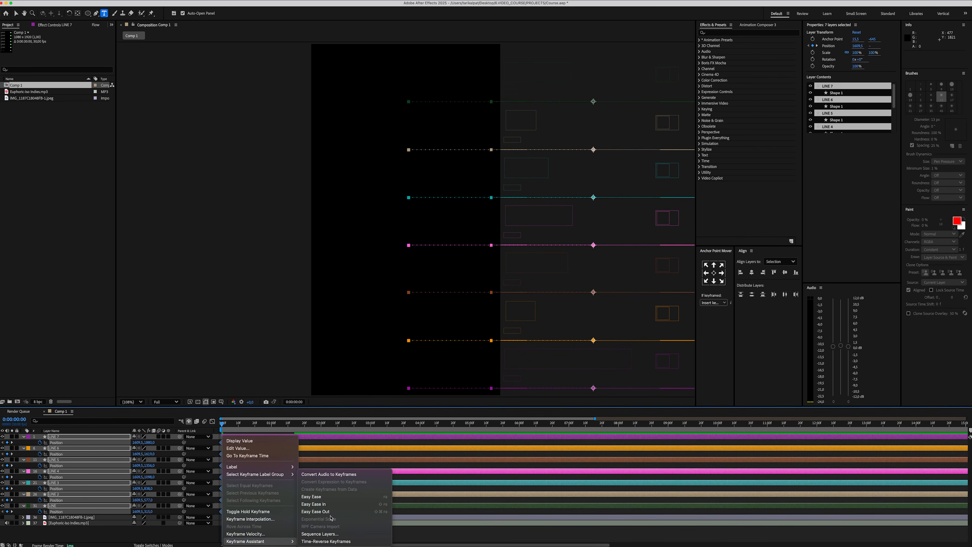
click(331, 497)
click(213, 420)
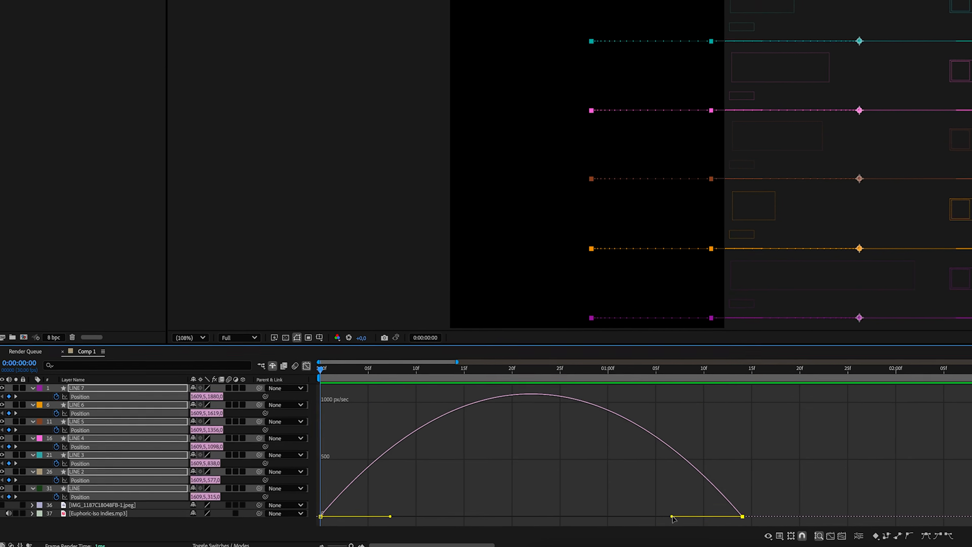
drag(642, 517, 603, 514)
drag(415, 515, 385, 516)
click(338, 347)
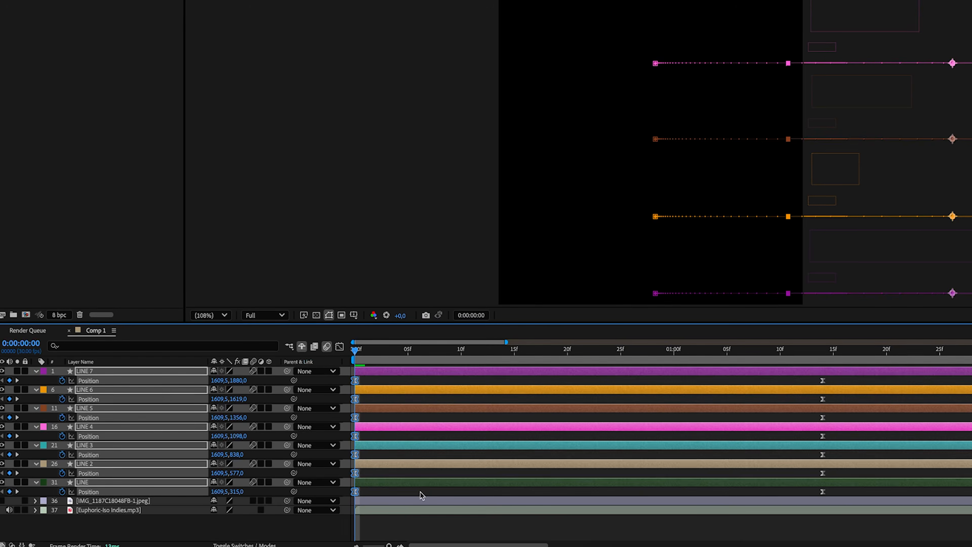
Stagger LINE 2 through LINE 7 so each layer starts two frames after the previous one, and preview the slide-in
shift+click(365, 465)
drag(371, 464, 387, 464)
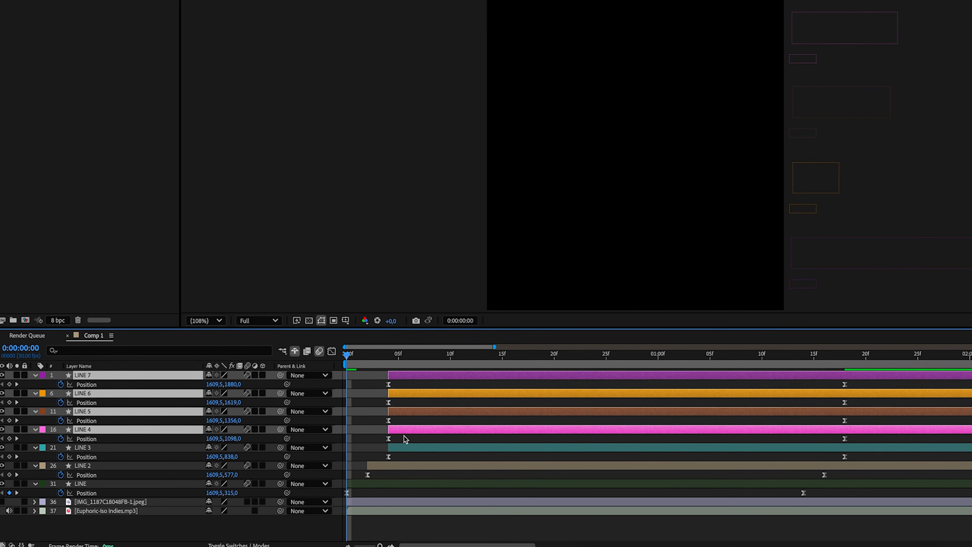
drag(411, 431, 451, 400)
shift+click(414, 431)
shift+click(421, 418)
shift+click(452, 400)
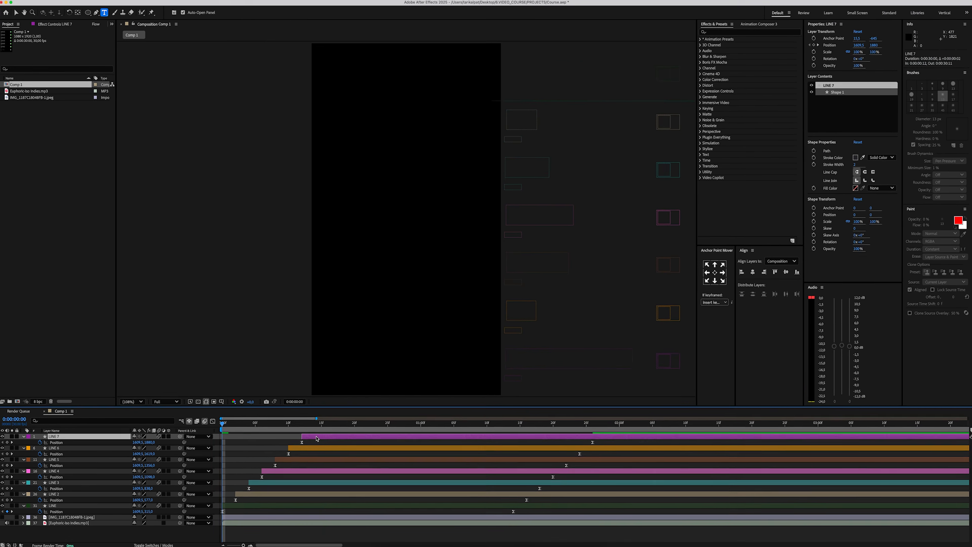
key(space)
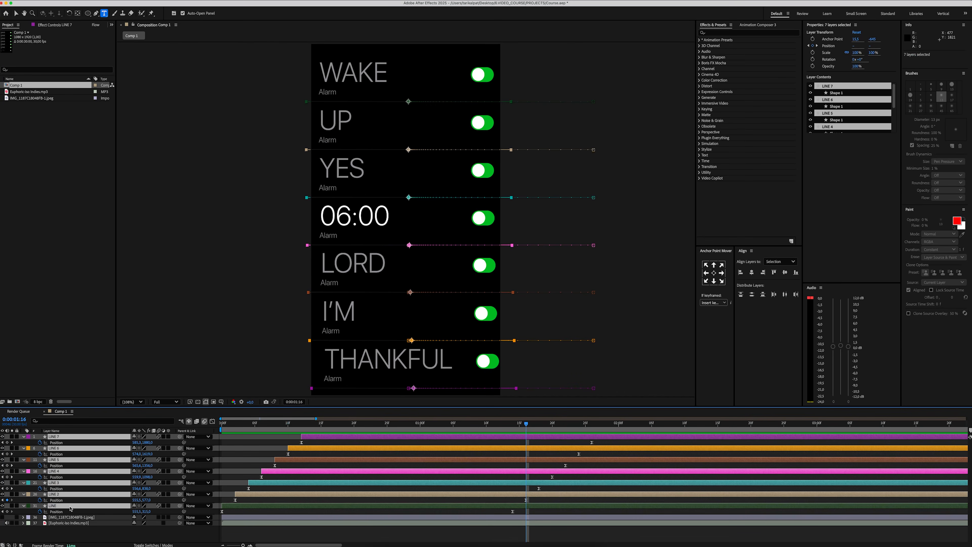
Pre-compose the seven LINE layers with all attributes moved into the new composition, and delete the reference screenshot layer
right_click(71, 507)
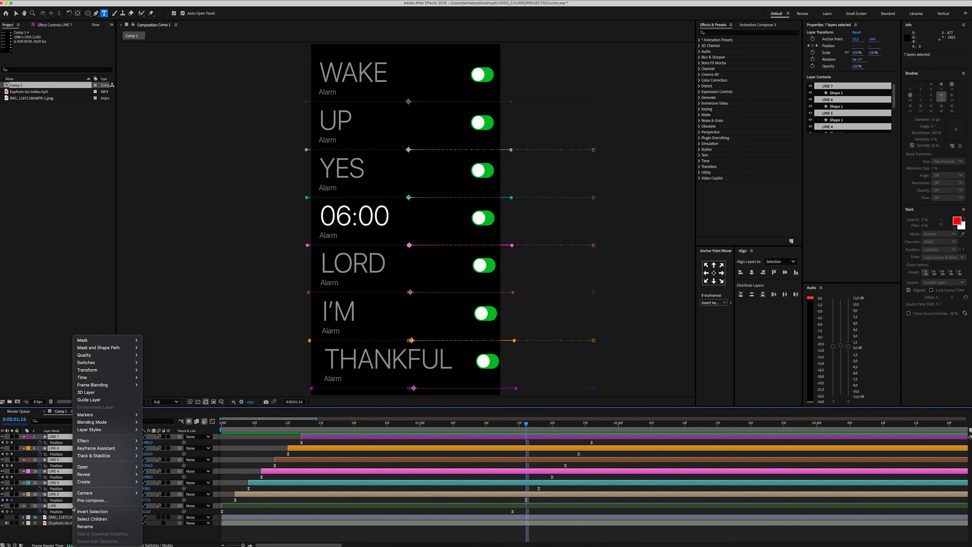
click(91, 500)
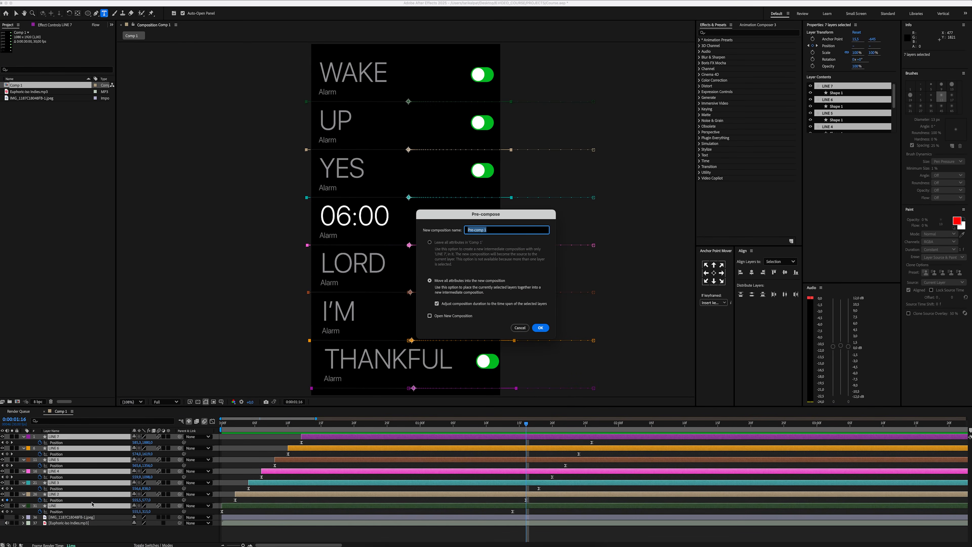
key(Return)
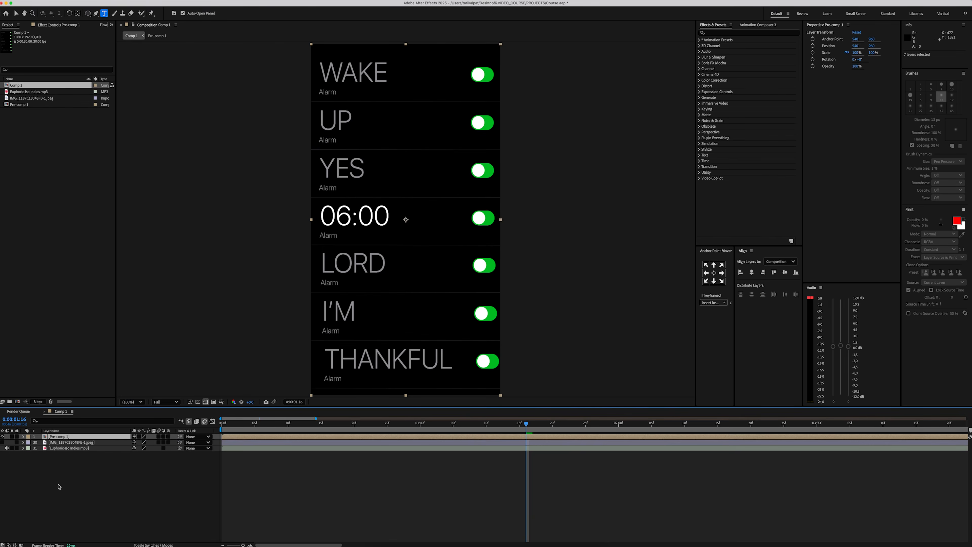
click(56, 443)
key(Delete)
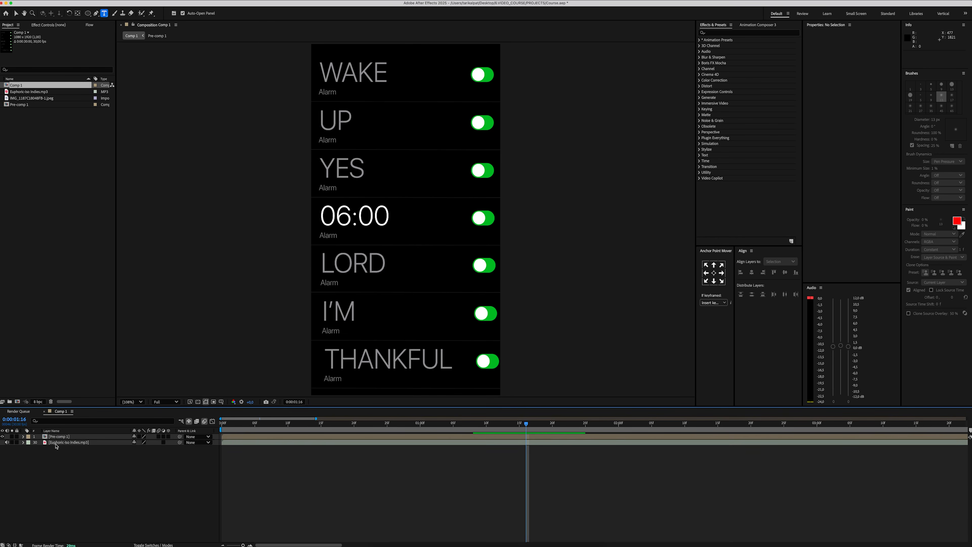
Create a white solid layer named BG above the pre-composed alarm list
right_click(111, 461)
mouse_move(172, 458)
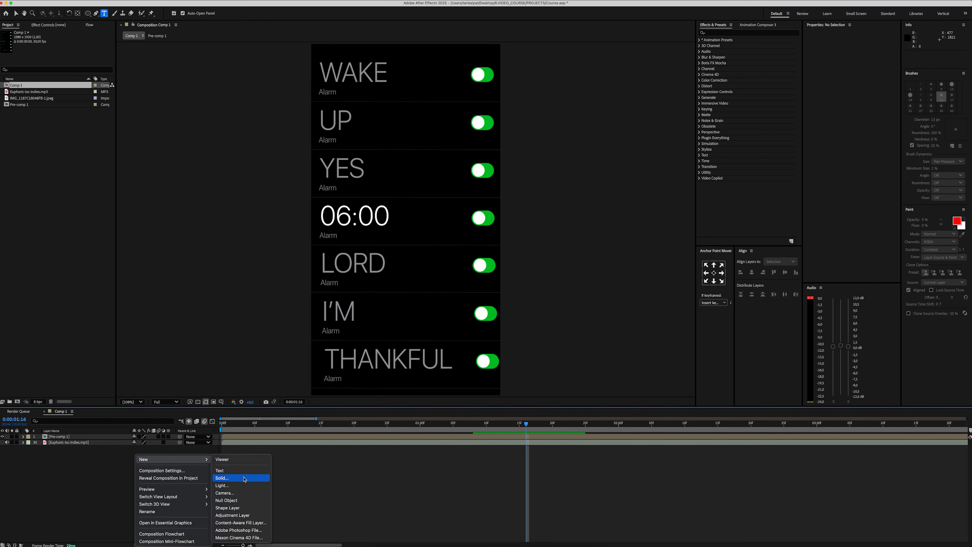
click(252, 478)
click(484, 330)
key(Return)
key(Return)
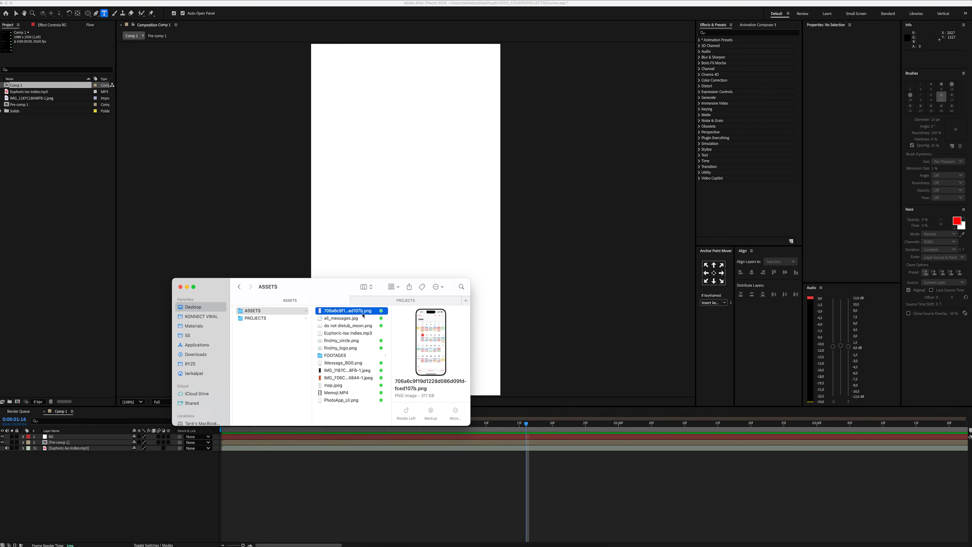
Import the June calendar iPhone PNG from the ASSETS folder in Finder and place it above the BG layer
drag(144, 377, 107, 454)
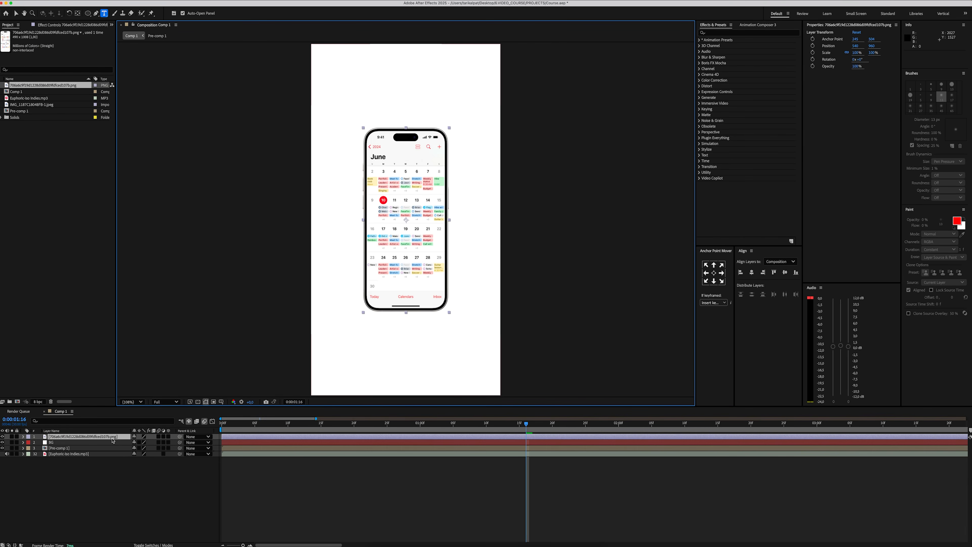
Scale the June calendar PNG to 235% and set its position to 540, 995
key(s)
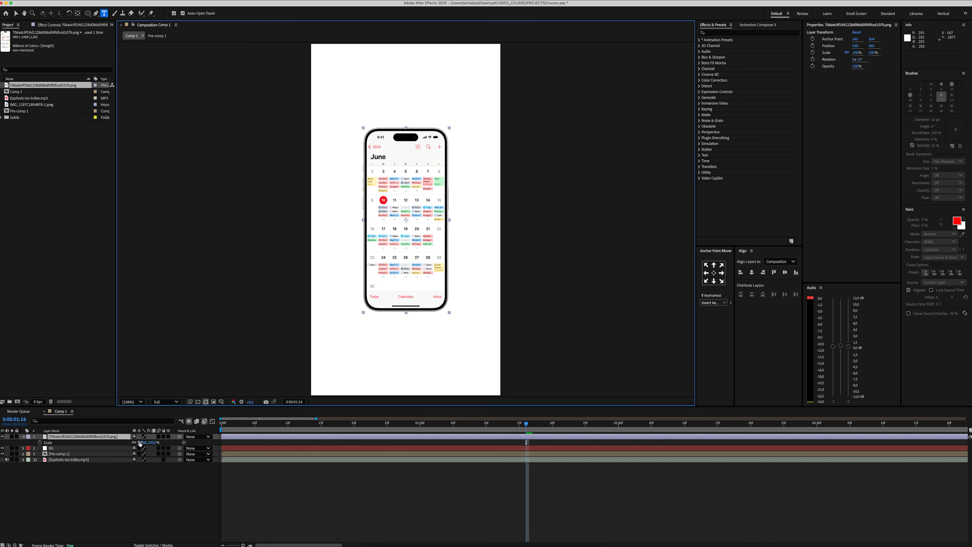
drag(140, 443, 169, 438)
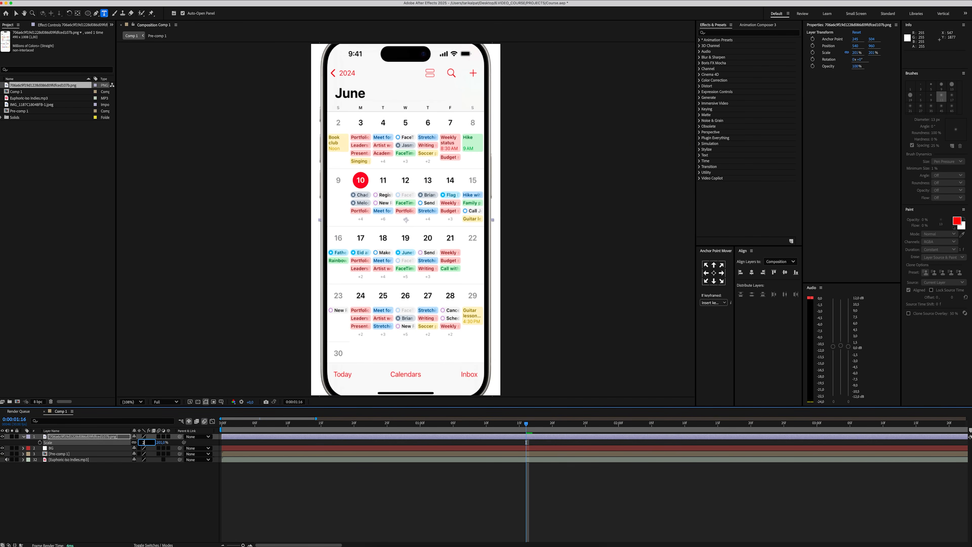
key(Return)
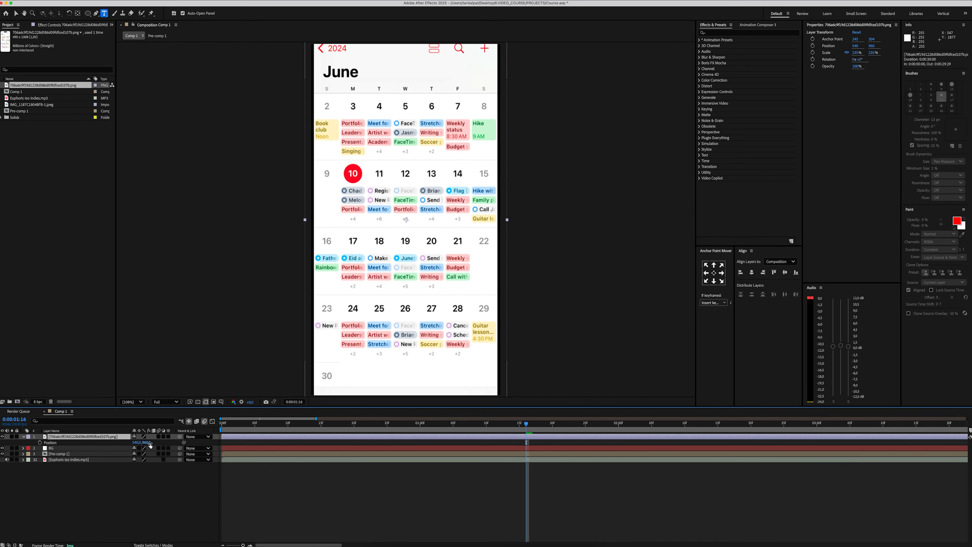
key(Return)
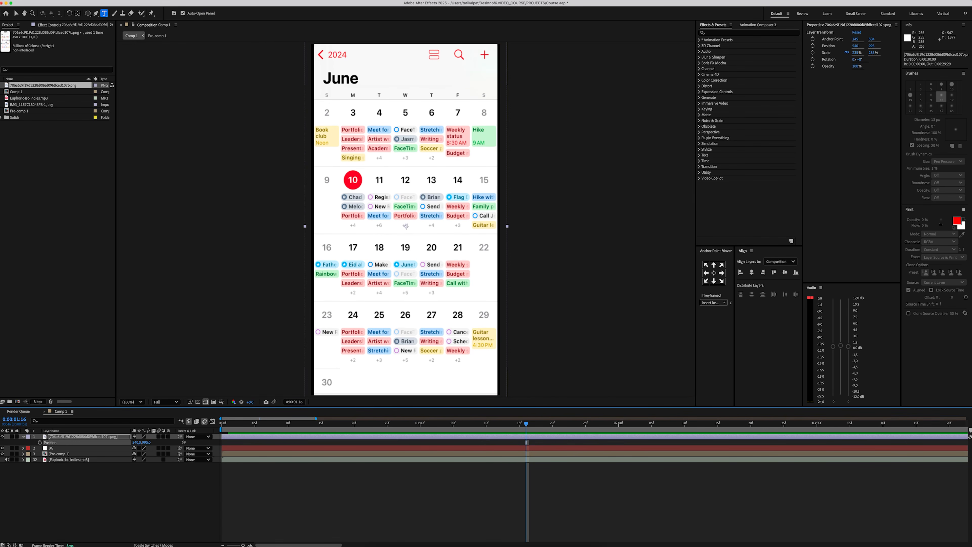
click(134, 483)
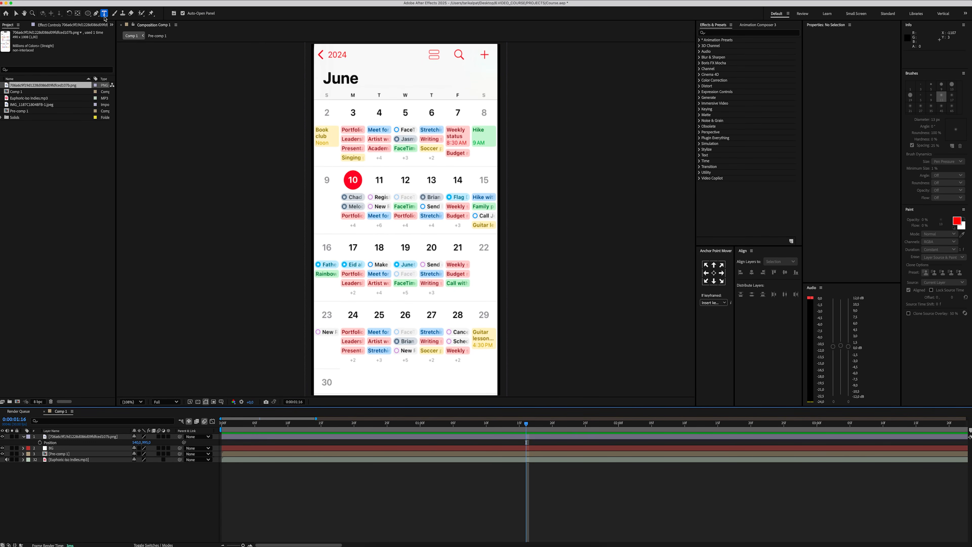
Create a text layer reading 2 in SF Pro Display Medium at 45 px
click(343, 98)
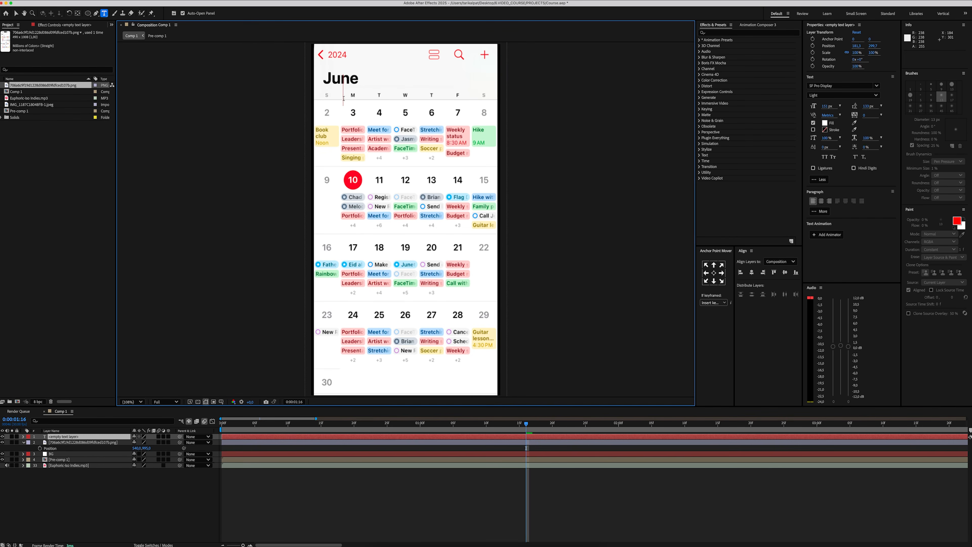
click(840, 85)
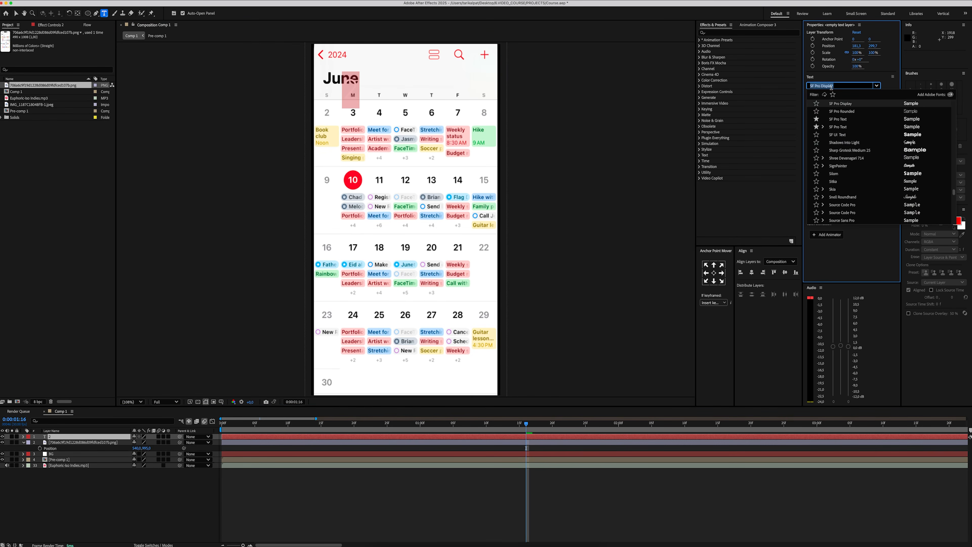
text(sf pro)
click(850, 136)
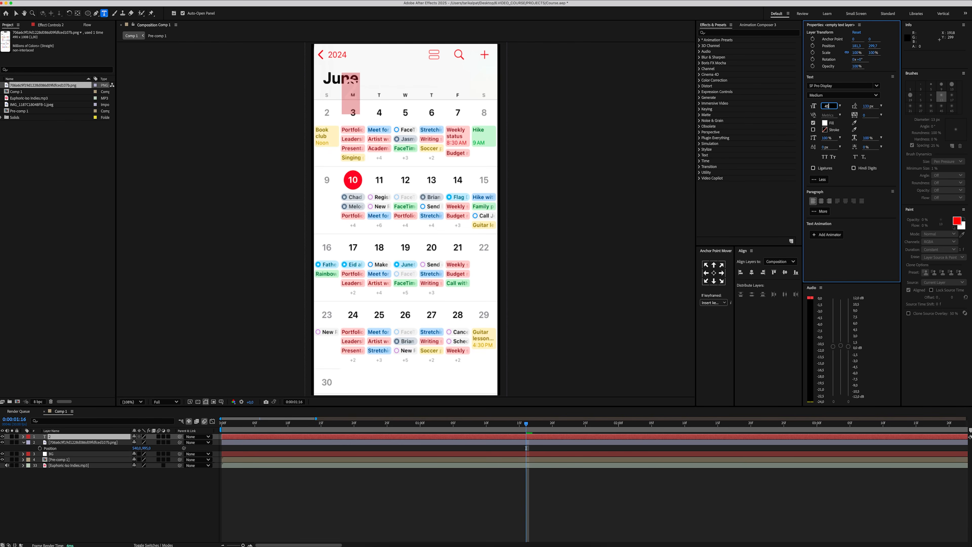
scroll(340, 98, up, 2)
Center the anchor point of the 2 text layer and move it near the calendar's printed 2
key(v)
click(714, 273)
drag(359, 91, 310, 92)
Fill the 2 text with the grey sampled from the calendar's printed 2 and align it exactly over that number
double_click(310, 92)
click(824, 123)
click(543, 272)
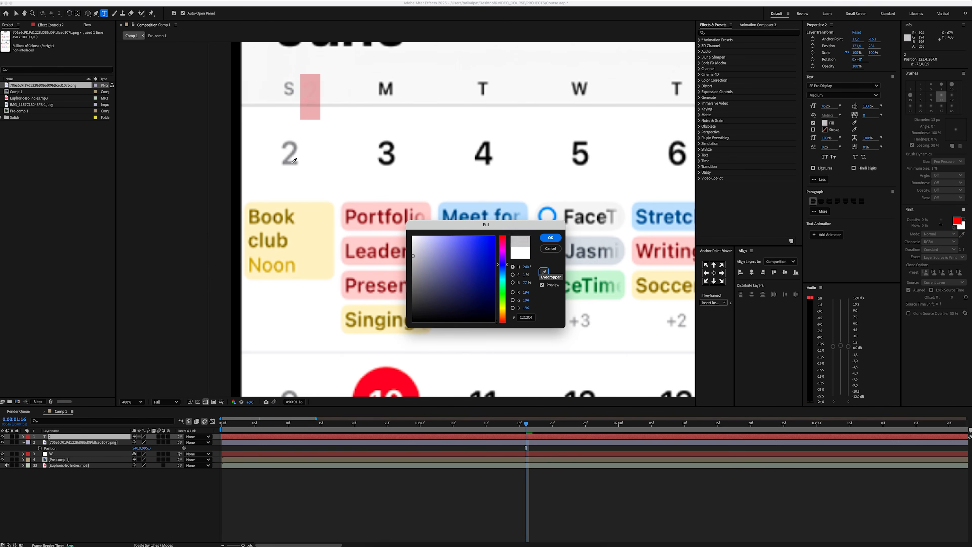
click(289, 161)
key(Return)
key(Escape)
scroll(297, 134, up, 1)
drag(424, 146, 404, 172)
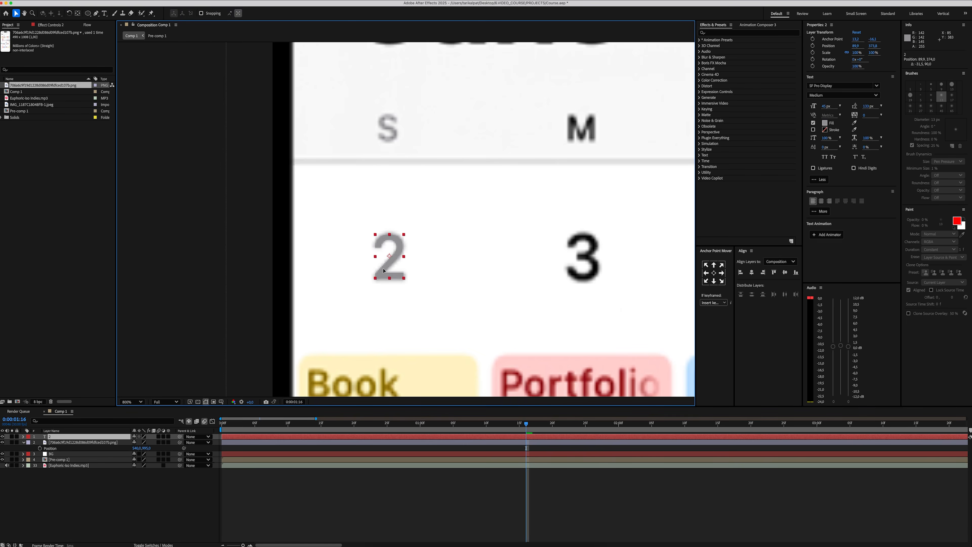
Duplicate the date text into layers 3 through 8 and place each over its printed number in the first week
key(super+d)
drag(379, 271, 507, 264)
double_click(507, 264)
text(347)
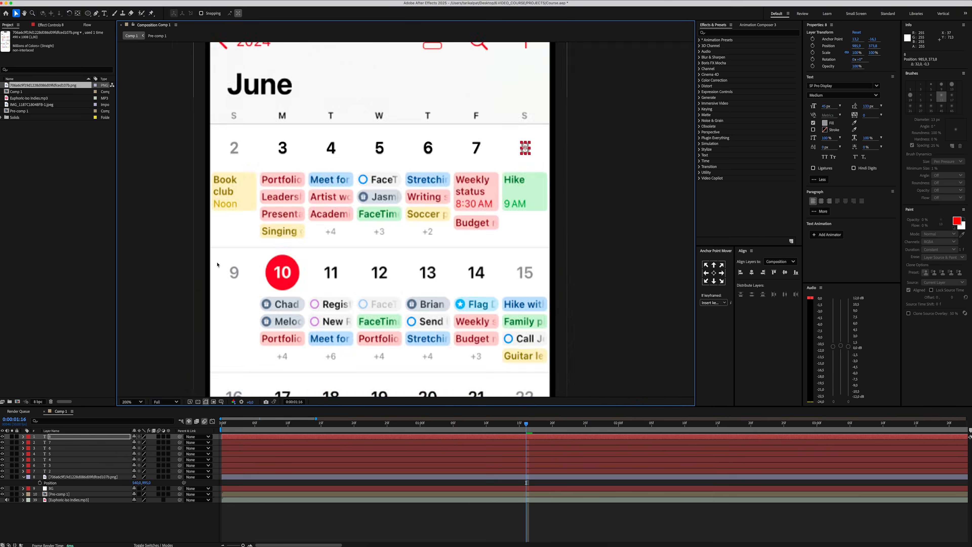
Duplicate the date text into layers 9 through 15 and place each over its printed number in the second week
double_click(621, 278)
text(11)
key(super+d)
double_click(403, 287)
text(14)
Duplicate the date text into layers 16 through 22 and align each over its printed number in the third week
scroll(405, 269, down, 3)
scroll(406, 283, up, 3)
text(18)
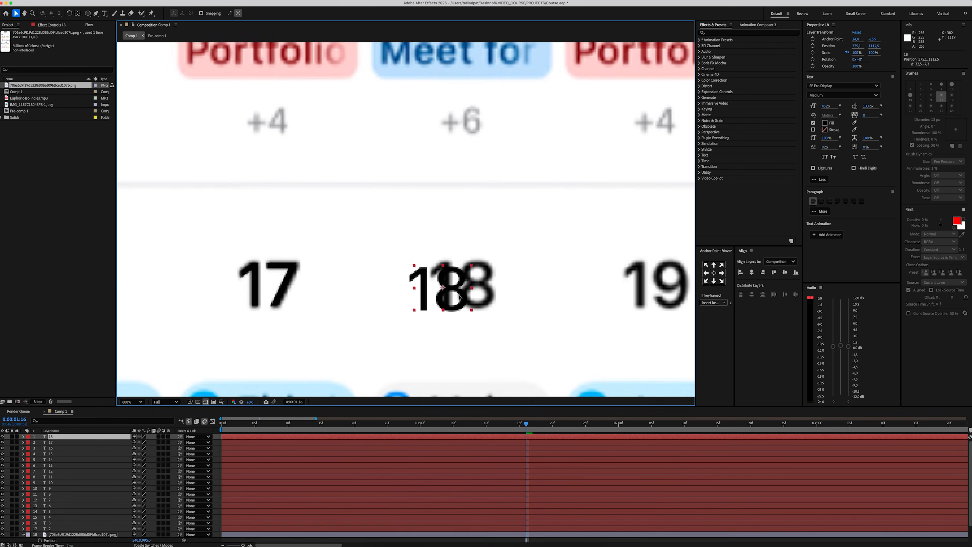
double_click(377, 291)
text(21)
drag(377, 291, 435, 287)
Duplicate the date text into layers 23 through 29 and align each over its printed number in the fourth week
key(super+d)
double_click(208, 347)
text(25)
double_click(490, 299)
text(28)
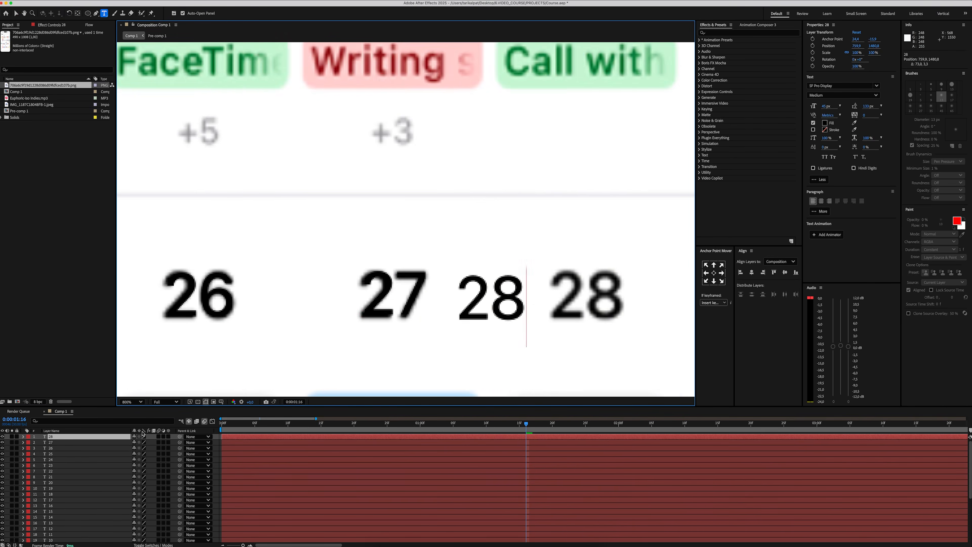
text(29)
key(shift+slash)
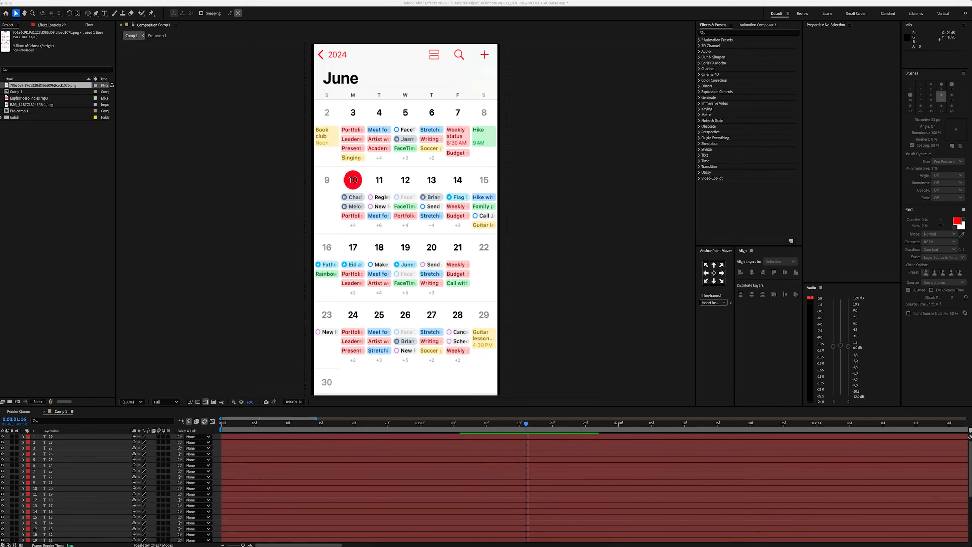
Change the fill of the 12 text layer to white
scroll(61, 490, down, 3)
click(61, 493)
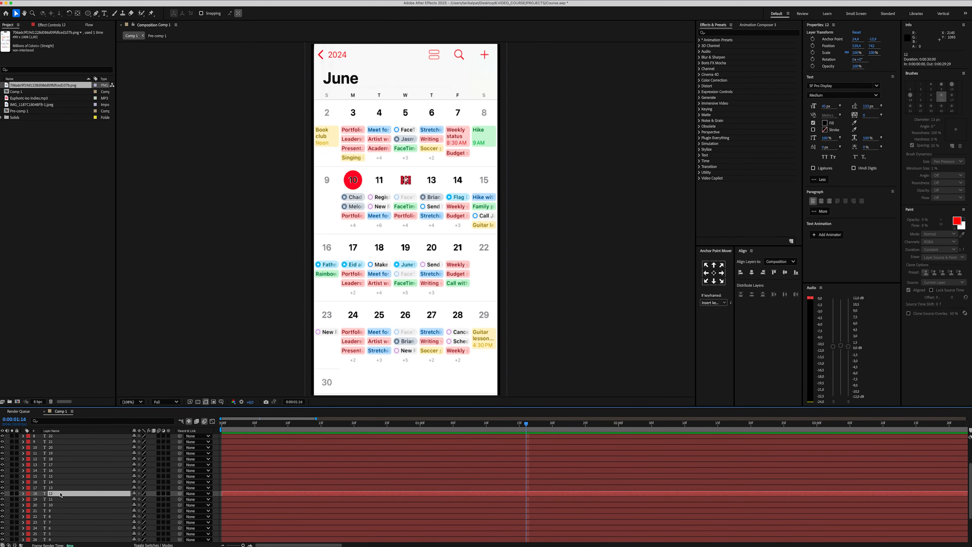
scroll(411, 180, up, 4)
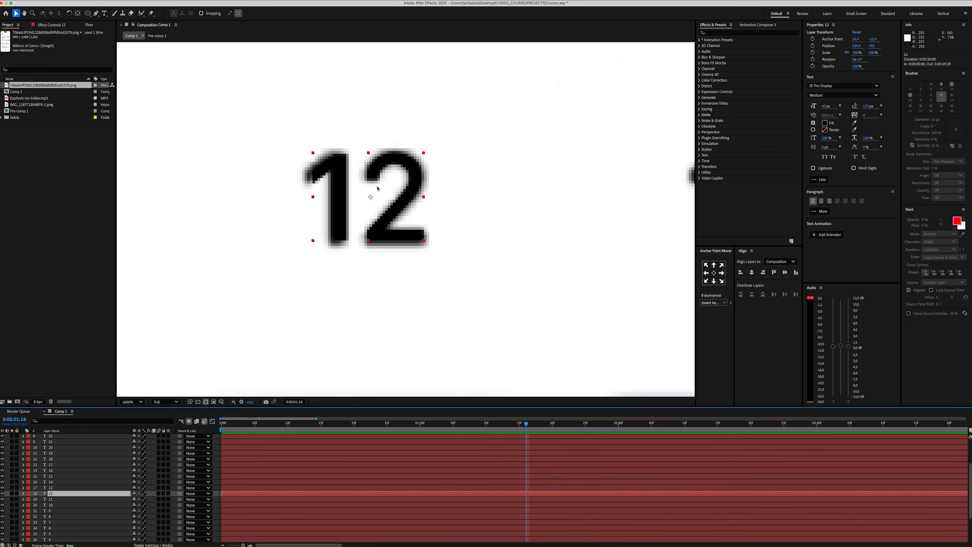
double_click(411, 180)
click(825, 123)
drag(426, 251, 394, 223)
key(Return)
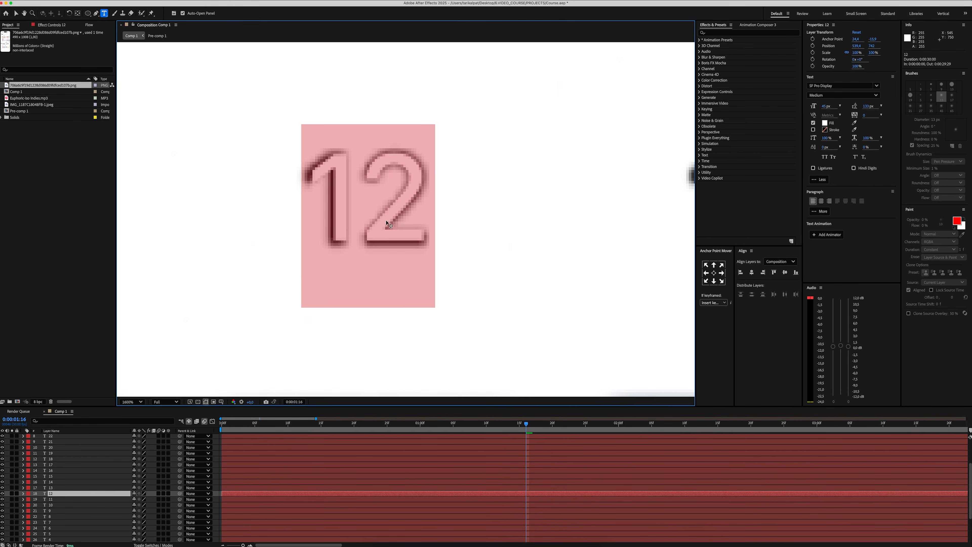
Draw a red circle about 104 px wide over the 12 and move its shape layer beneath the 12 text layer
click(87, 13)
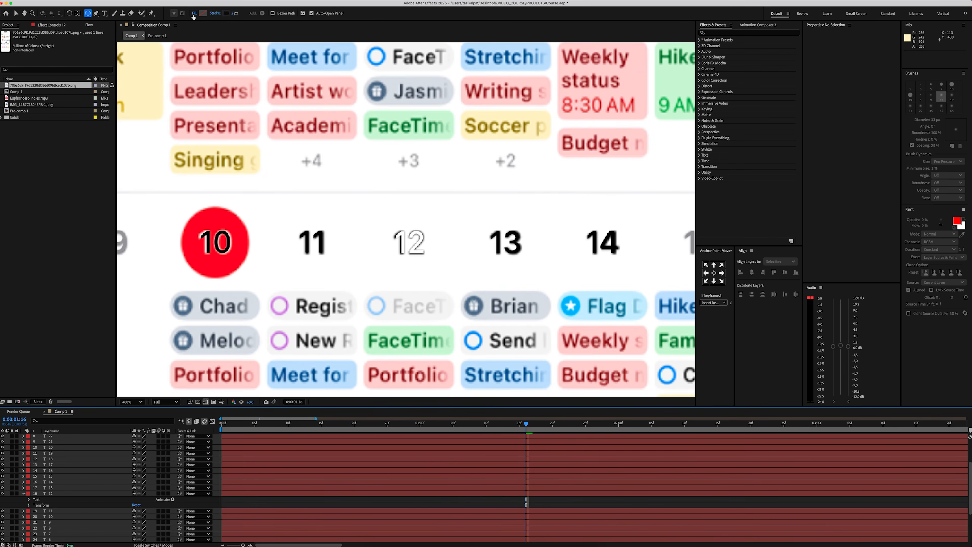
click(203, 14)
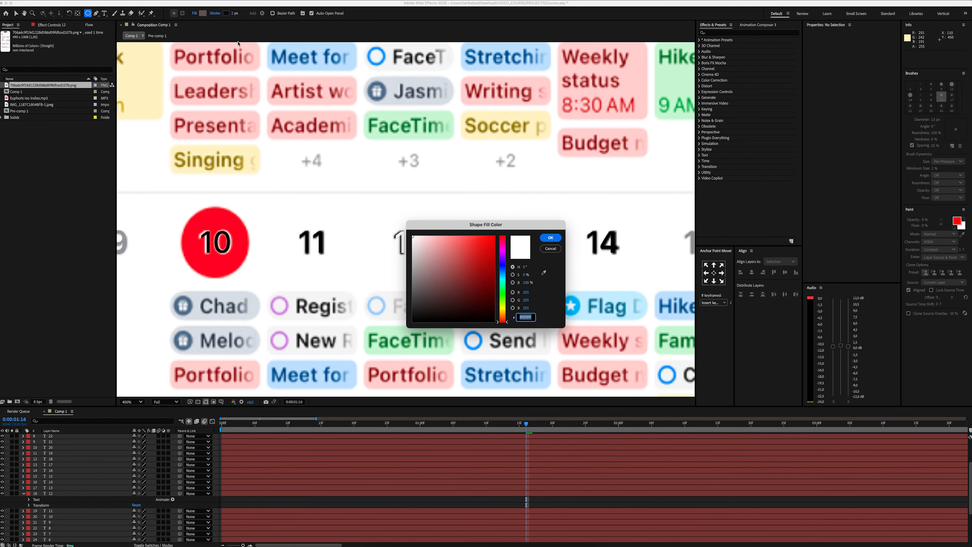
click(549, 238)
drag(376, 210, 448, 278)
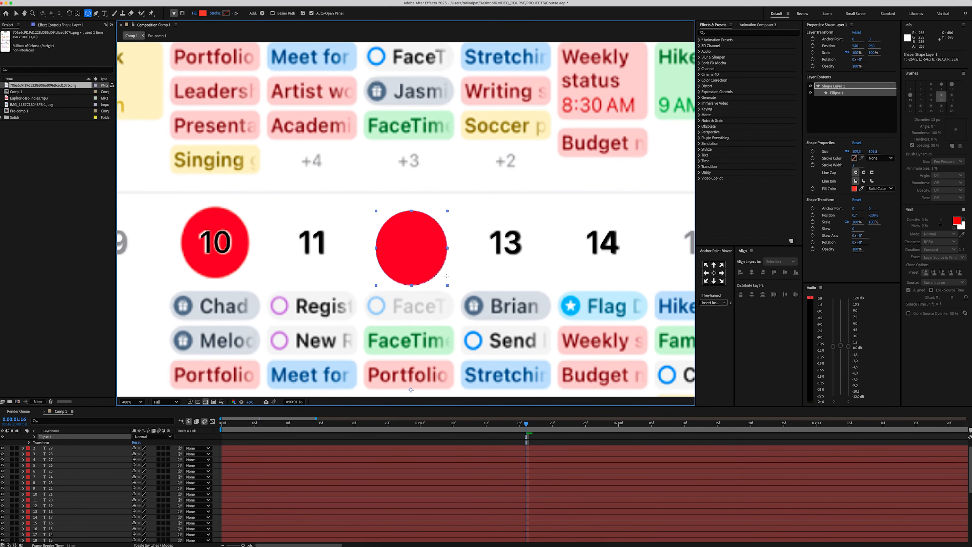
scroll(80, 458, up, 1)
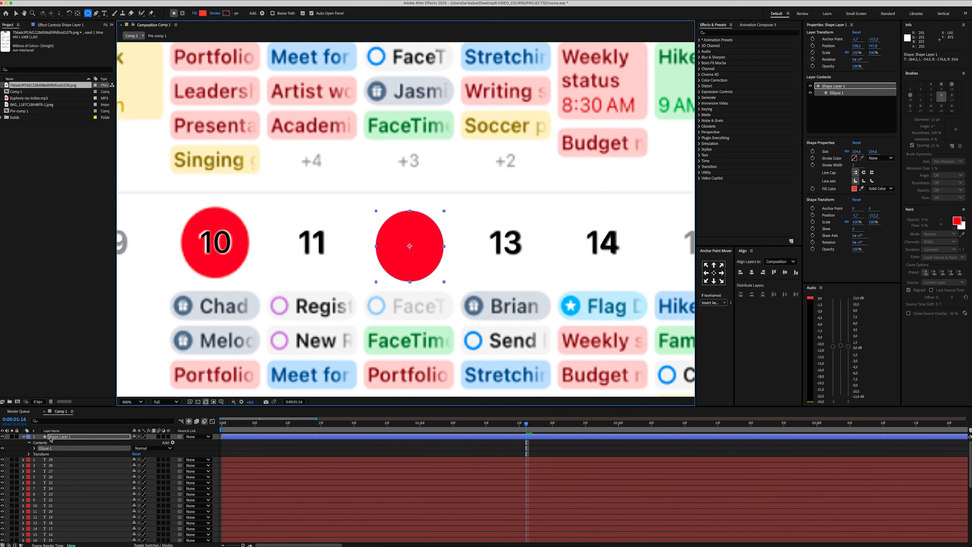
drag(50, 439, 70, 500)
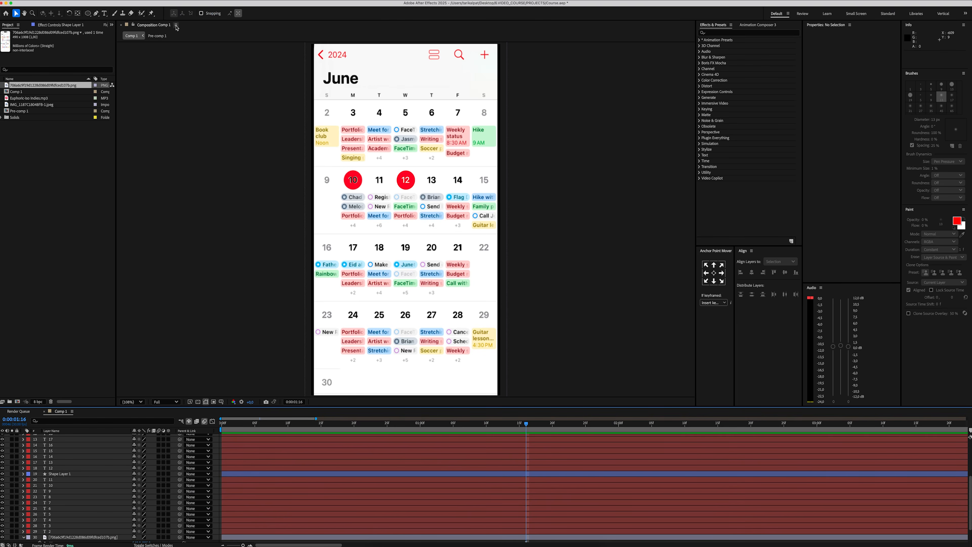
Set the Pen tool to no fill with a light grey stroke
click(95, 14)
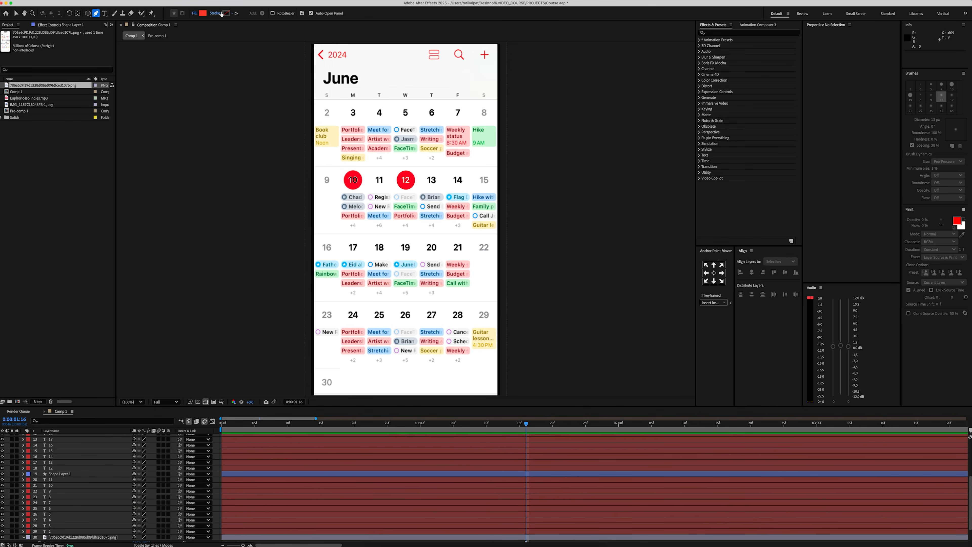
click(199, 14)
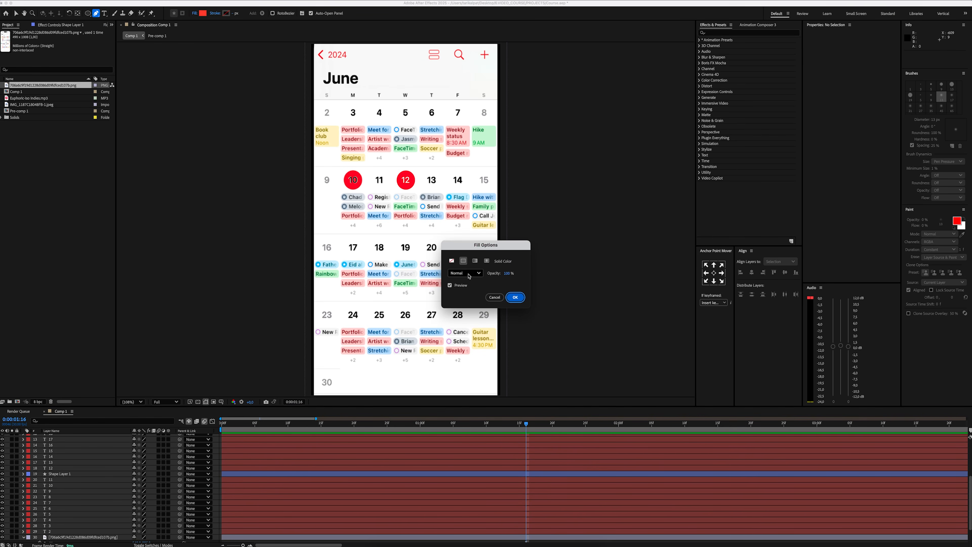
click(514, 297)
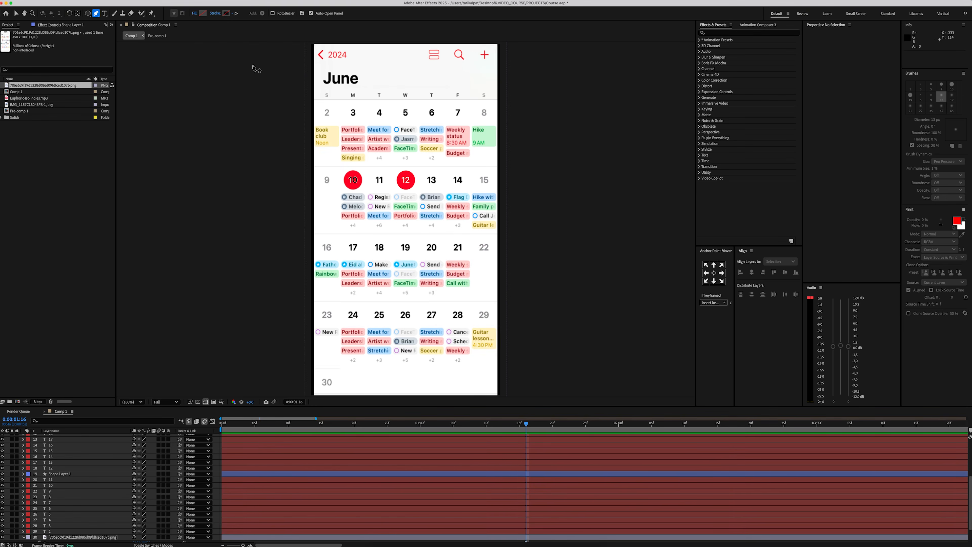
click(227, 14)
click(550, 238)
Draw a straight horizontal 3 px line along the divider between the first and second calendar weeks
scroll(342, 183, up, 1)
scroll(237, 232, up, 1)
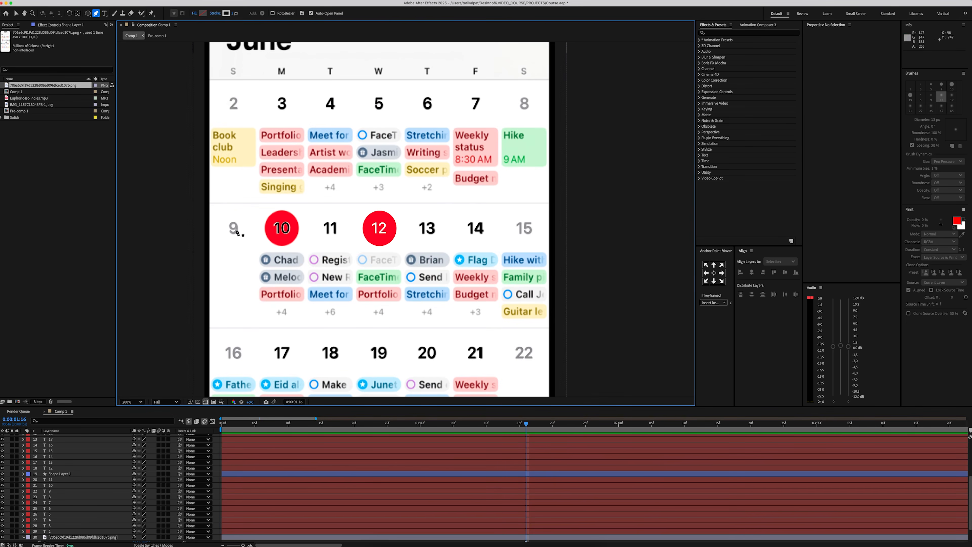
click(202, 202)
click(563, 203)
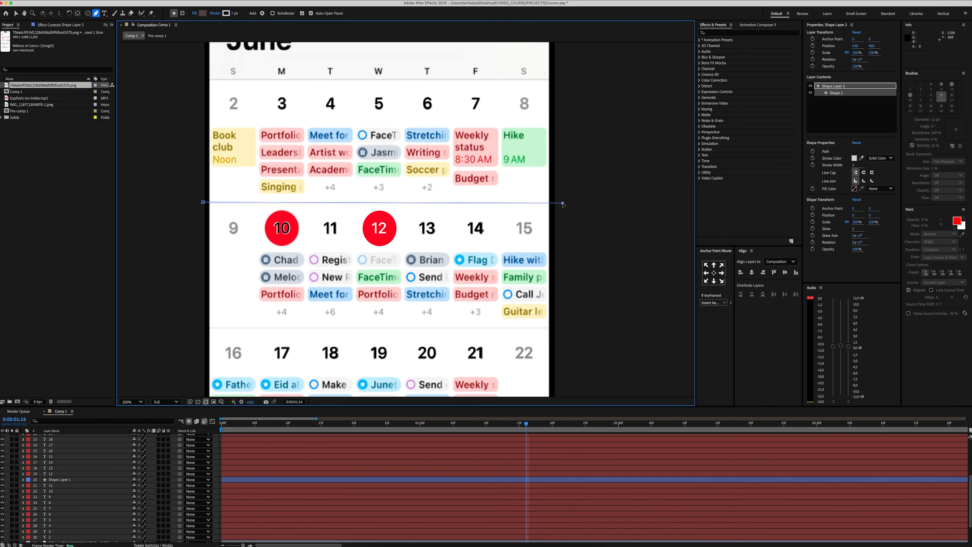
scroll(562, 205, down, 3)
scroll(94, 462, up, 5)
Rename the divider line's shape layer as LINE_1
click(93, 436)
key(Return)
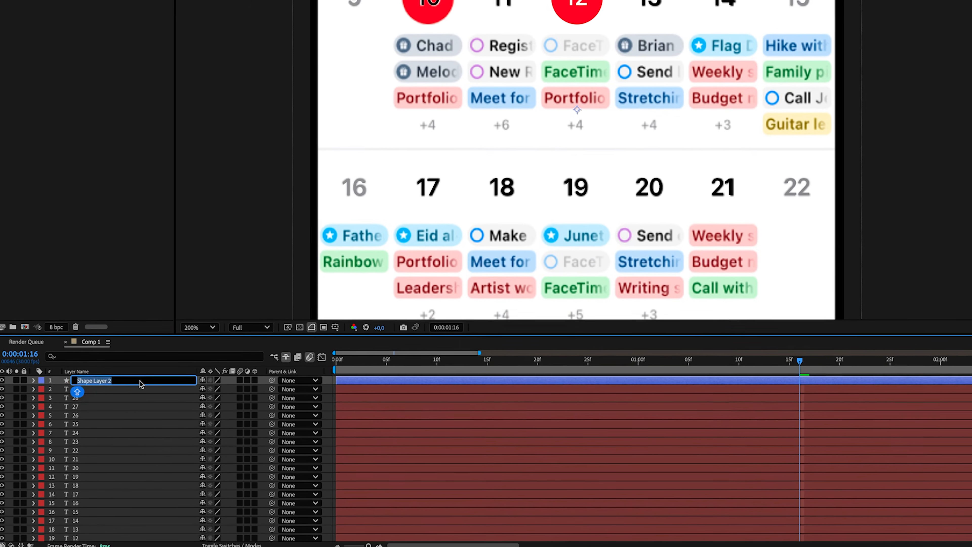
text(LINE_1)
key(Return)
Duplicate LINE_1 as LINE_2 and move it down onto the divider between the second and third weeks
key(ctrl+d)
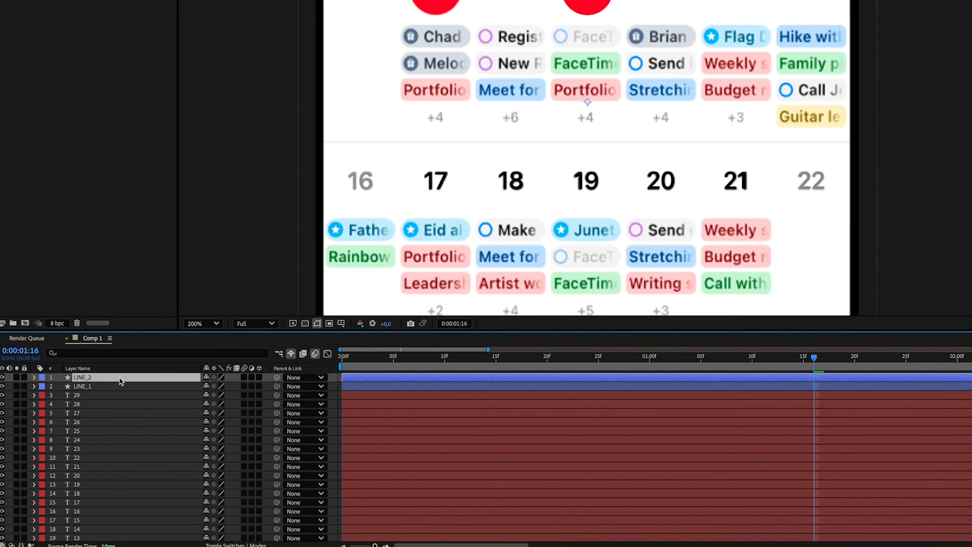
key(p)
drag(224, 386, 338, 378)
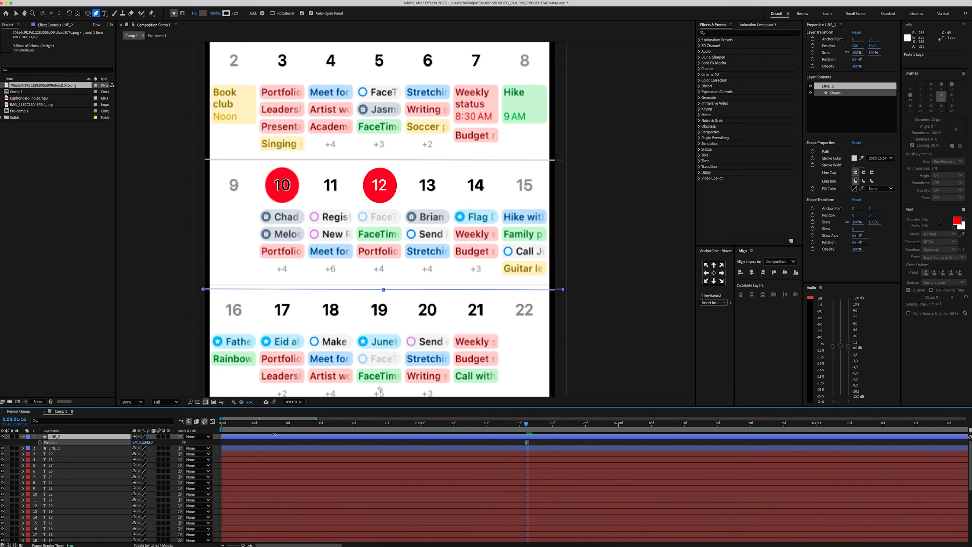
drag(270, 436, 268, 435)
key(comma)
Duplicate LINE_2 as LINE_3 and move it down onto the divider between the third and fourth weeks
click(103, 437)
key(super+d)
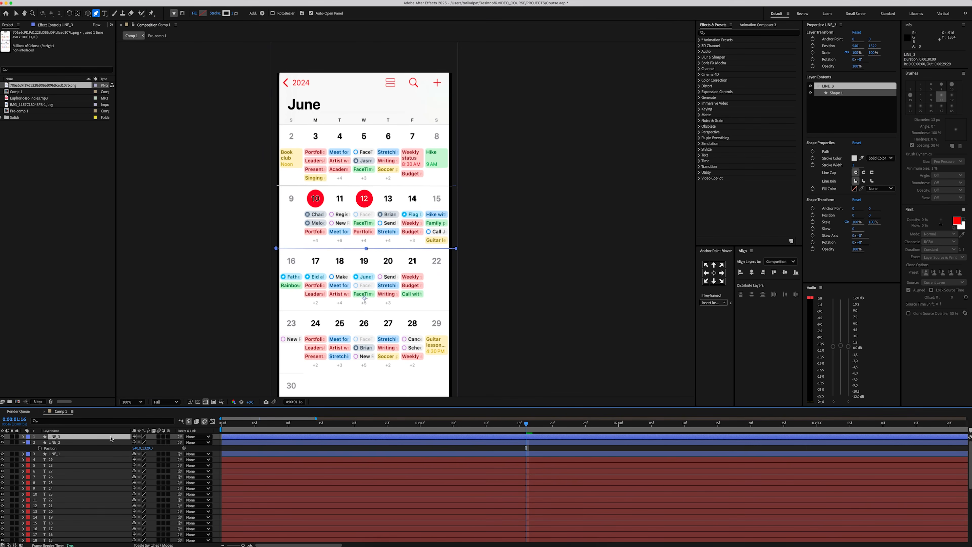
key(p)
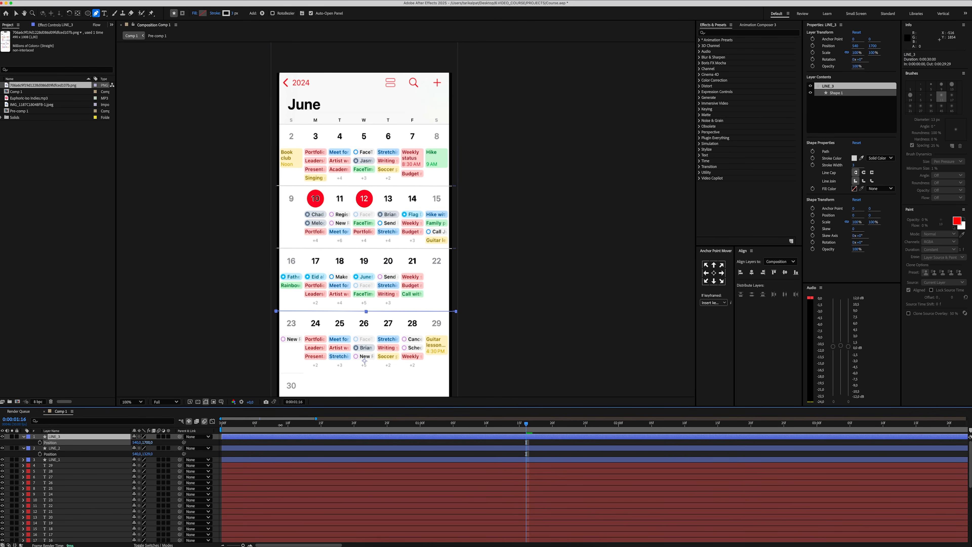
Draw a pale-yellow rectangle without a stroke, about 141 × 39 px, over the second event tag under June 12
scroll(332, 214, up, 4)
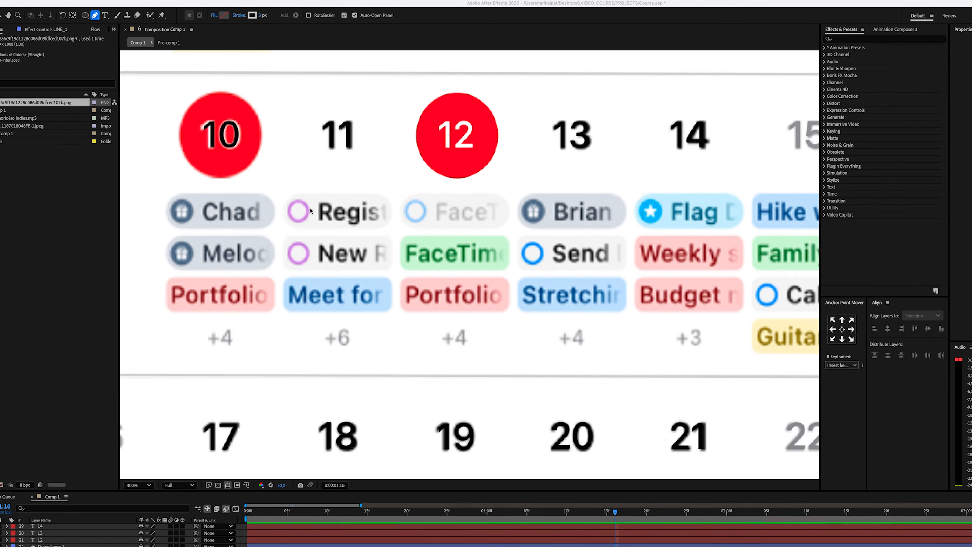
click(85, 15)
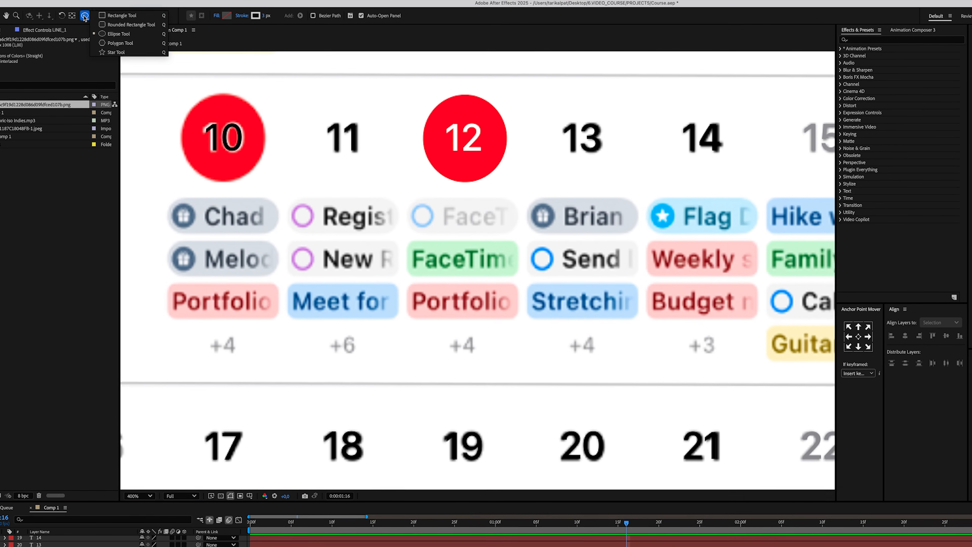
click(122, 15)
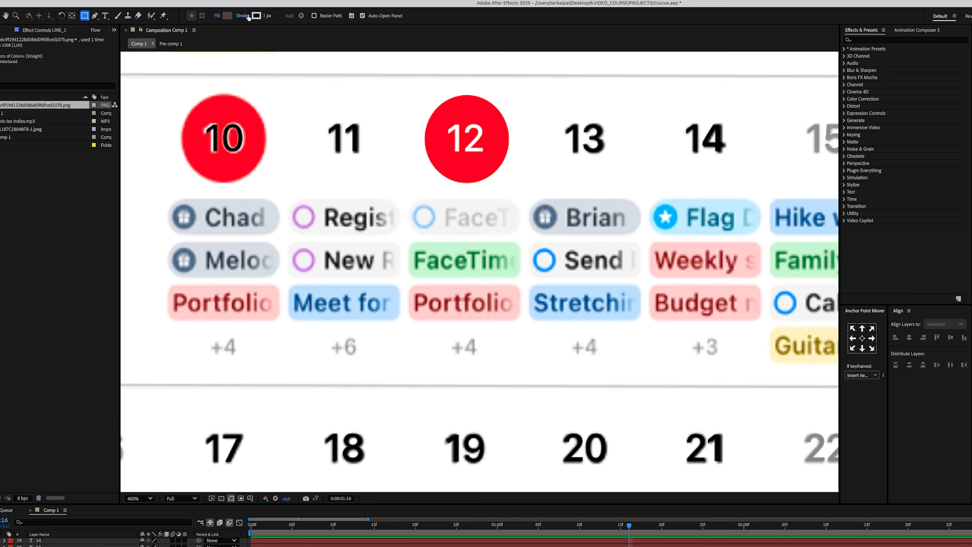
click(247, 16)
click(537, 323)
click(615, 367)
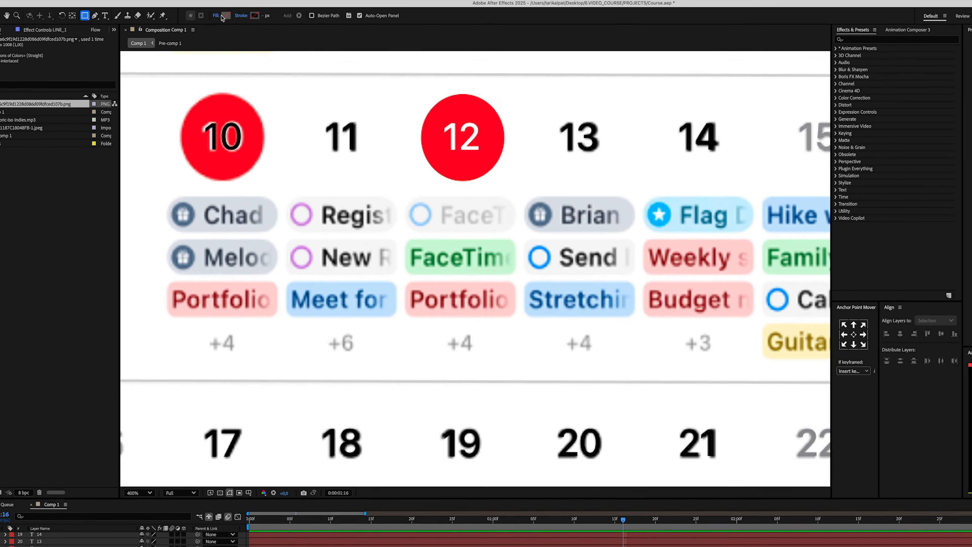
click(222, 17)
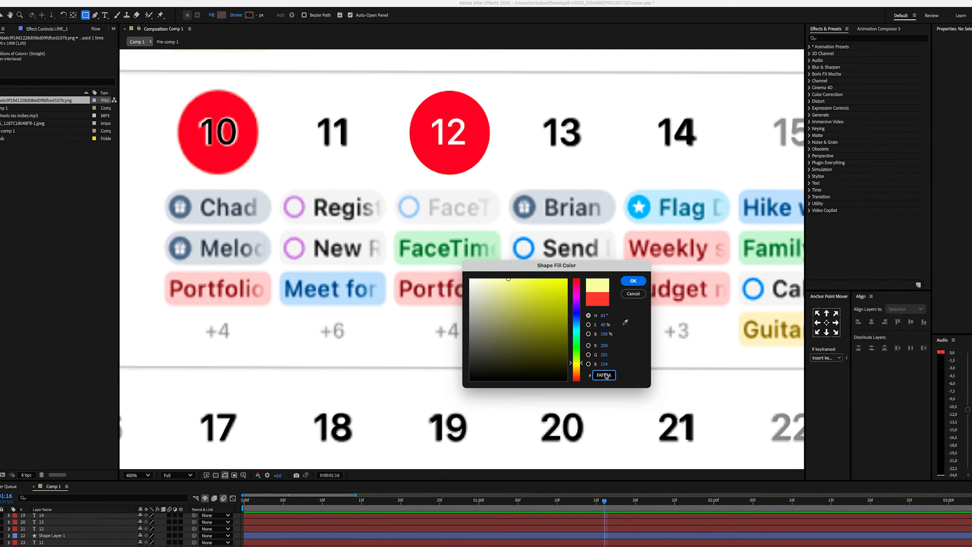
key(super+v)
click(633, 281)
drag(391, 232, 439, 223)
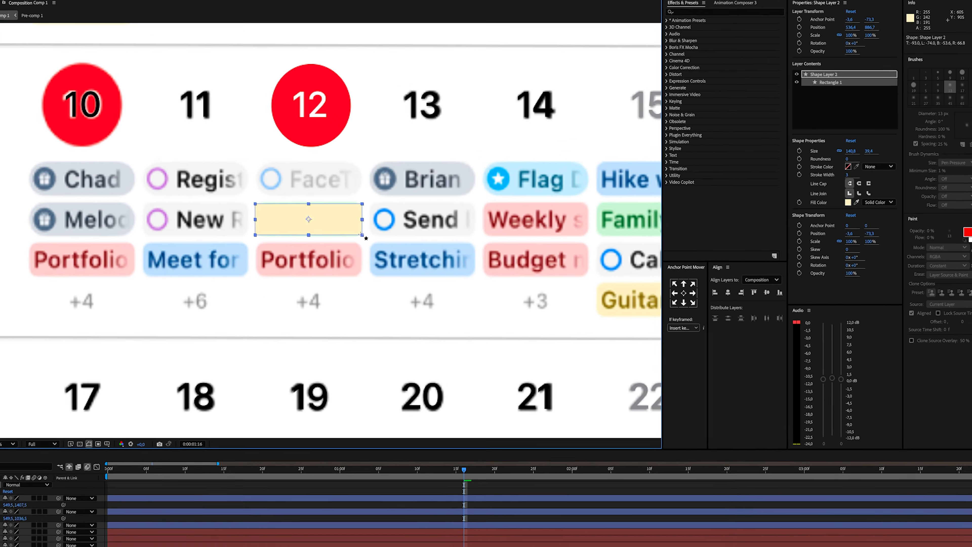
Set the yellow rectangle's roundness to 10
click(853, 158)
text(10)
key(Return)
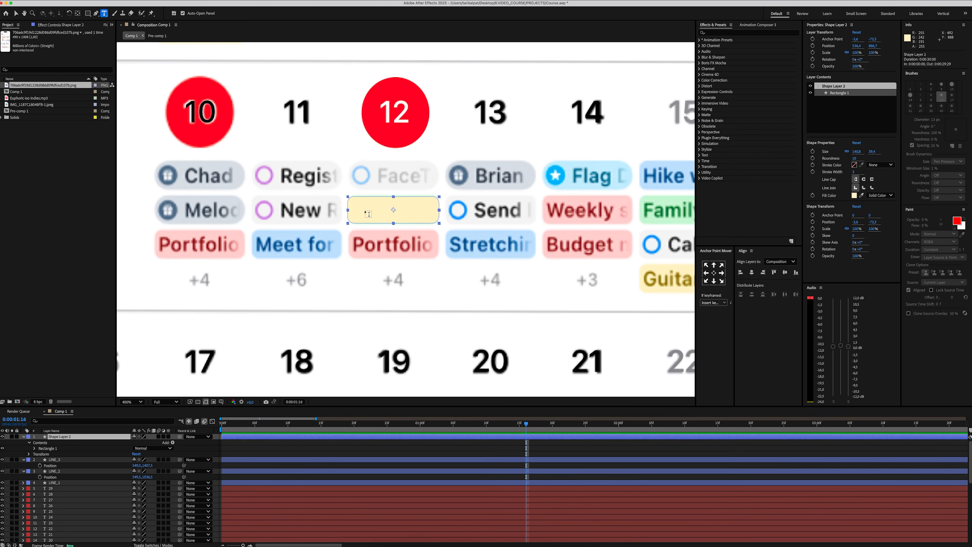
Add the text "Work" in dark-yellow SF Pro Display Bold and place it inside the yellow tag near its left edge
click(365, 211)
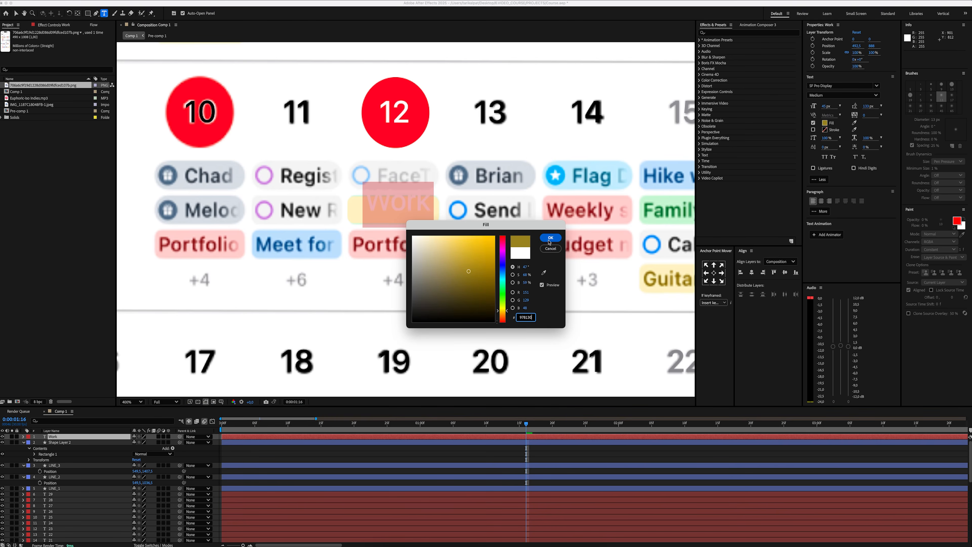
click(548, 241)
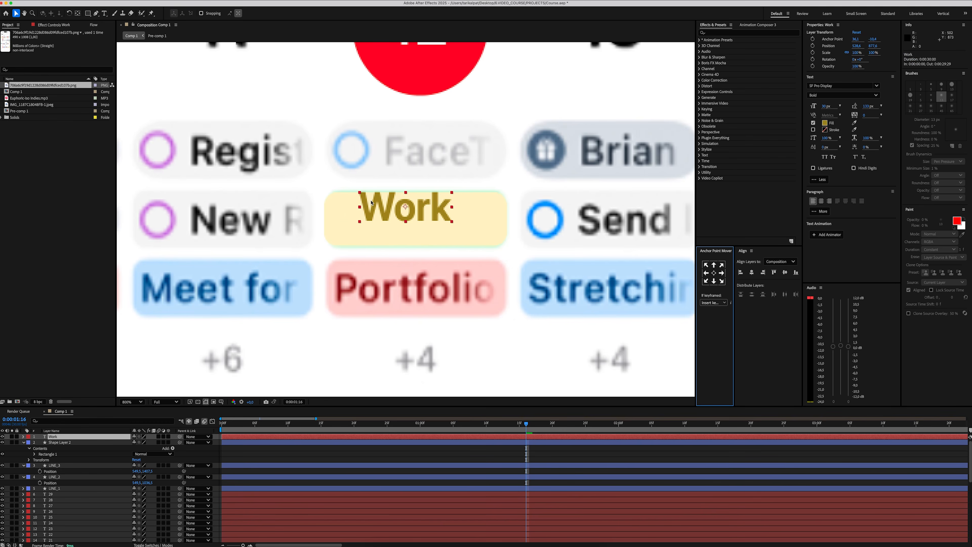
drag(380, 204, 364, 212)
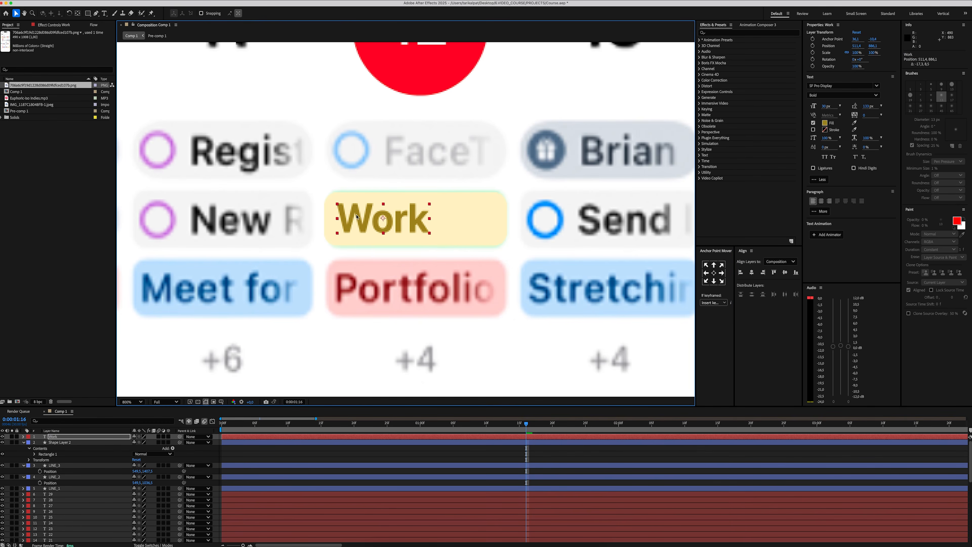
Pre-compose the Work text and its yellow rectangle as WORK
scroll(357, 217, down, 1)
shift+click(65, 443)
right_click(65, 443)
click(116, 499)
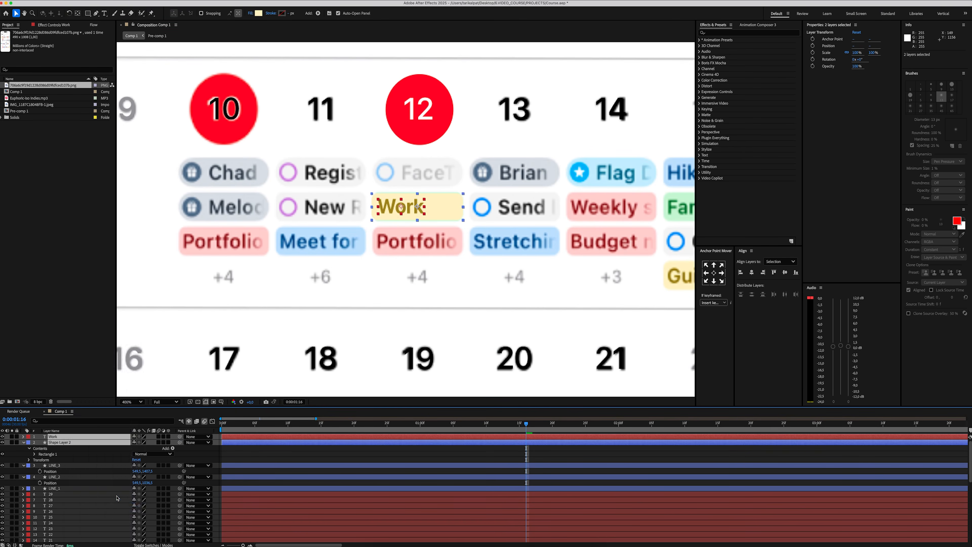
text(WORK)
key(Return)
Duplicate the WORK tag into stacked pairs under every date from June 2 to June 29 except June 9
scroll(351, 213, down, 1)
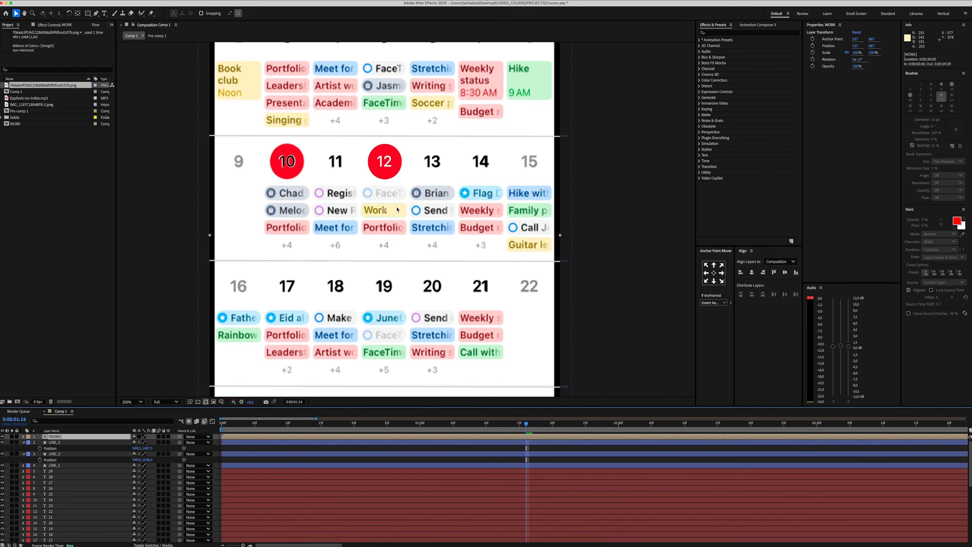
drag(397, 209, 370, 190)
drag(251, 116, 344, 258)
scroll(360, 240, up, 2)
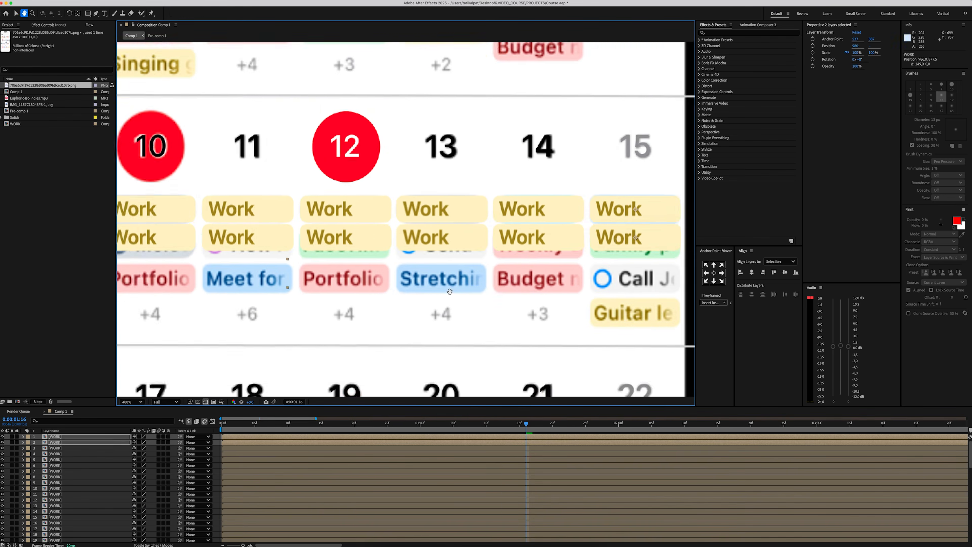
drag(450, 291, 685, 78)
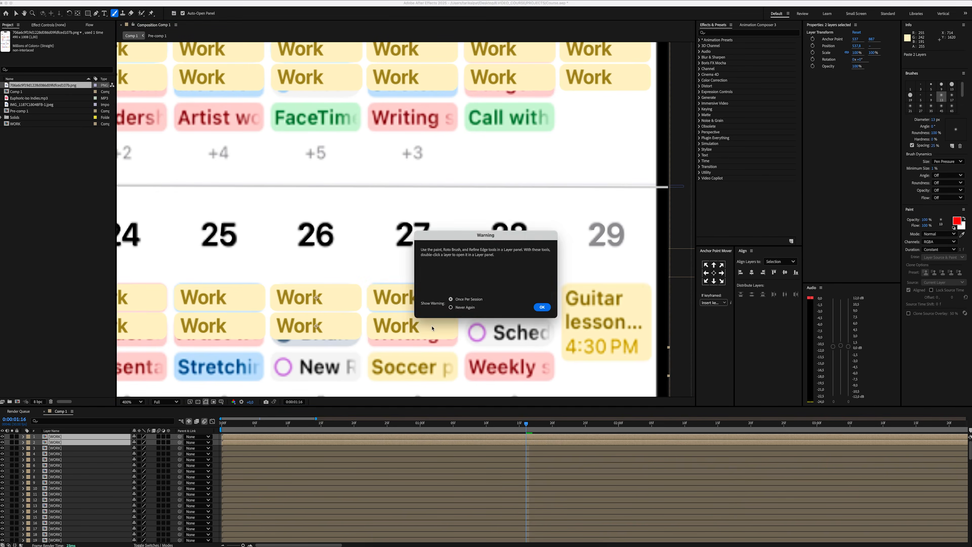
click(541, 306)
key(v)
key(super+d)
drag(463, 333, 560, 332)
Mask the calendar screenshot layer with a rectangle covering only the header down to the line below the weekday letters
key(shift+slash)
scroll(89, 497, down, 20)
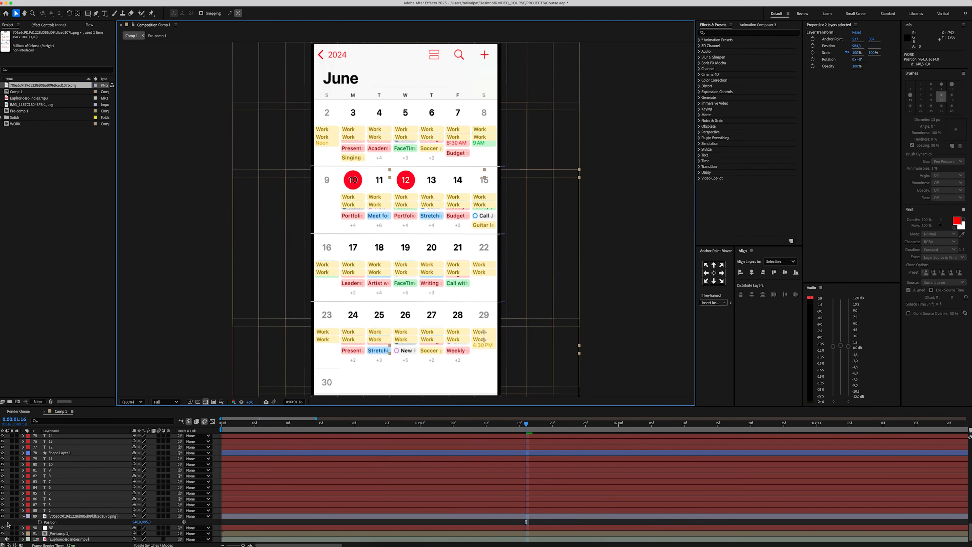
click(2, 517)
click(2, 517)
click(83, 516)
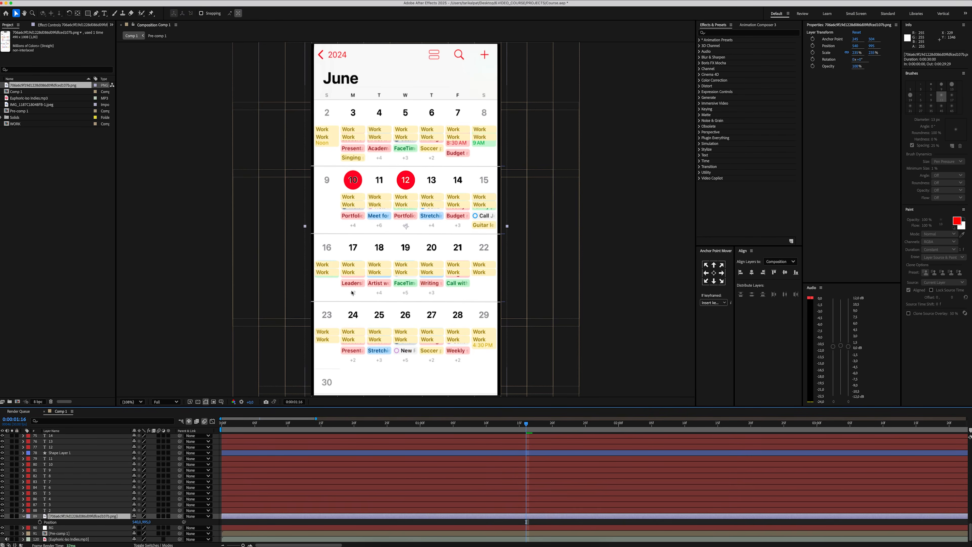
key(space)
drag(389, 85, 377, 220)
click(87, 13)
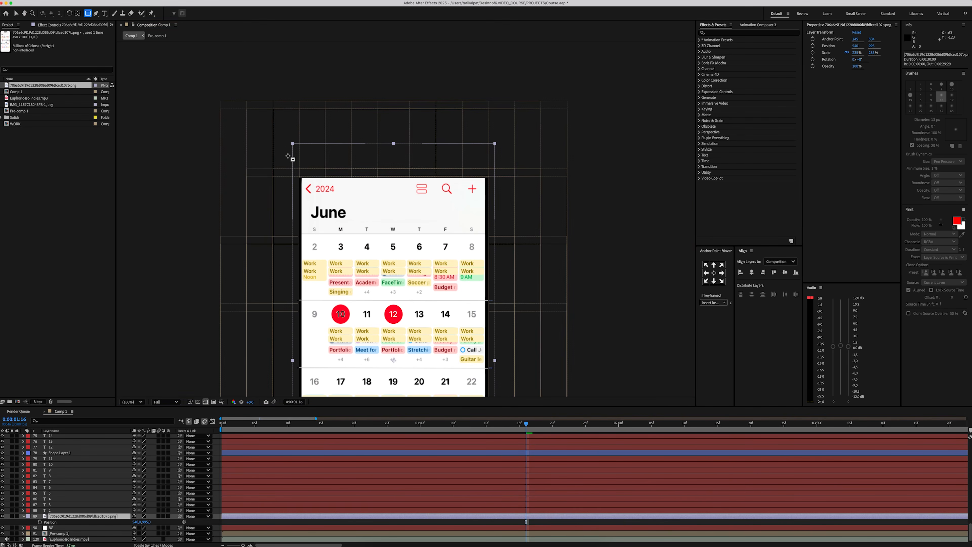
scroll(369, 238, up, 2)
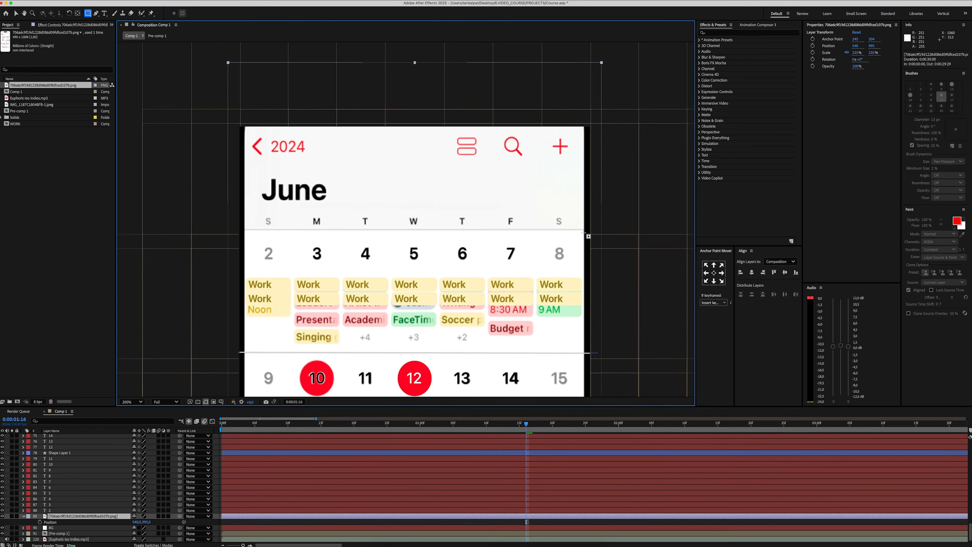
mouse_move(583, 232)
mouse_down()
mouse_move(418, 156)
mouse_move(245, 108)
mouse_up()
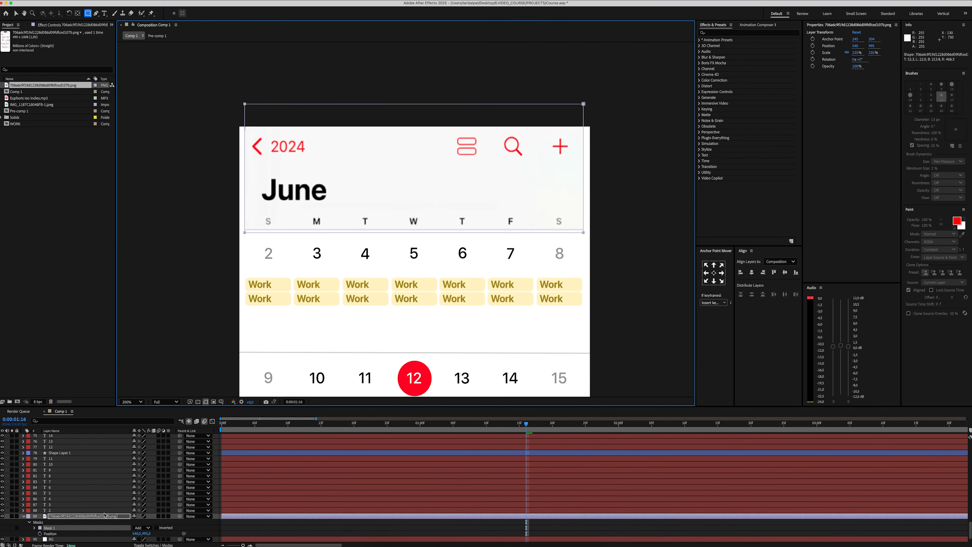
Unlink the masked header image's scale and stretch it horizontally to the full width of the composition
click(105, 516)
key(s)
click(134, 522)
drag(142, 522, 146, 522)
click(226, 528)
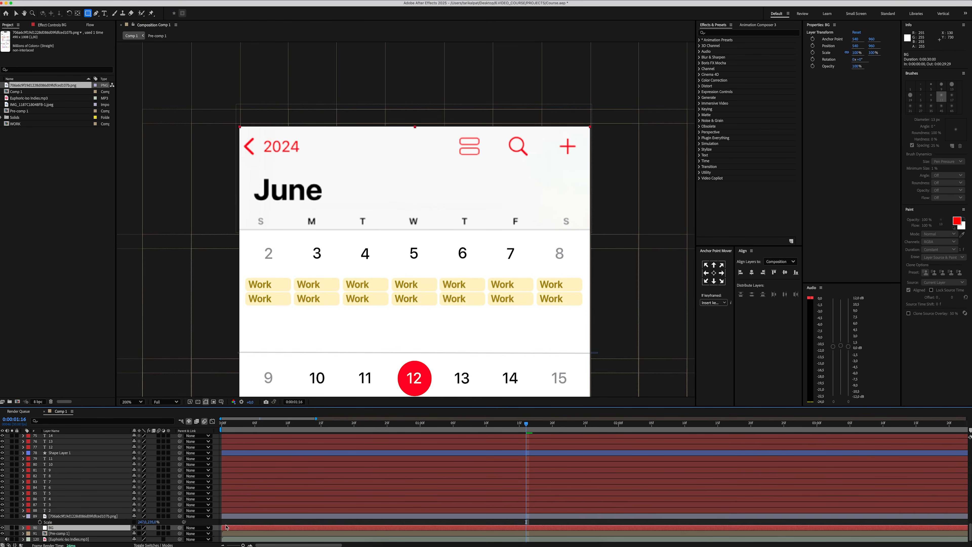
Copy a WORK tag and move the copy down as a third tag under June 3
click(133, 402)
click(132, 312)
scroll(76, 494, up, 15)
scroll(85, 477, down, 3)
click(85, 475)
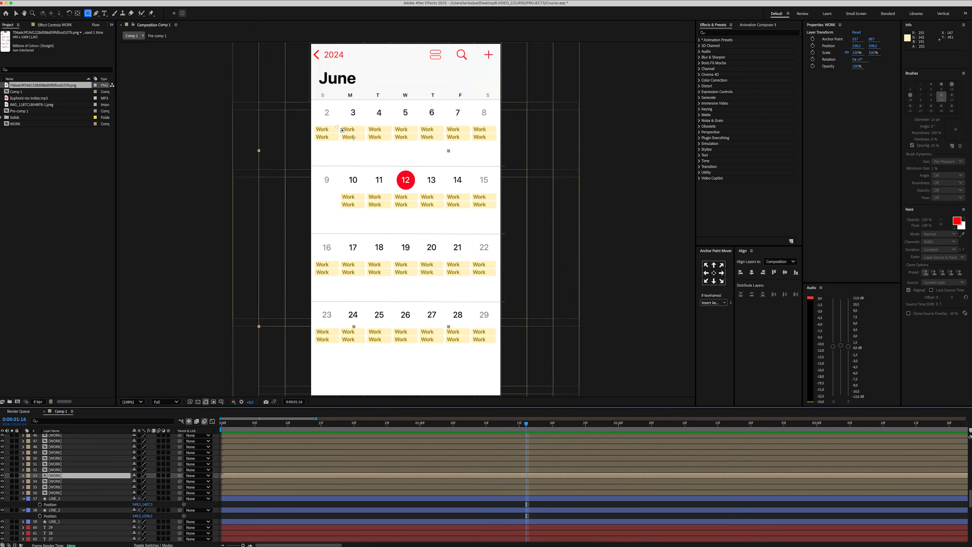
scroll(337, 127, up, 2)
key(v)
key(super+c)
key(super+v)
key(p)
drag(147, 481, 163, 481)
drag(540, 247, 222, 263)
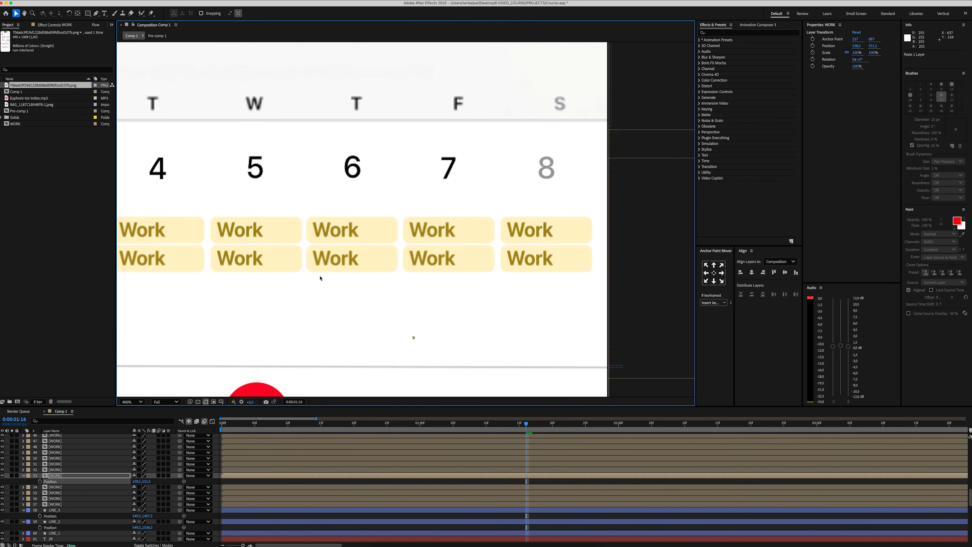
Copy the lower WORK tag under June 8 and move the copy down as a third tag
scroll(321, 278, down, 1)
drag(305, 279, 358, 277)
click(529, 236)
key(super+c)
key(super+v)
key(p)
drag(143, 482, 150, 481)
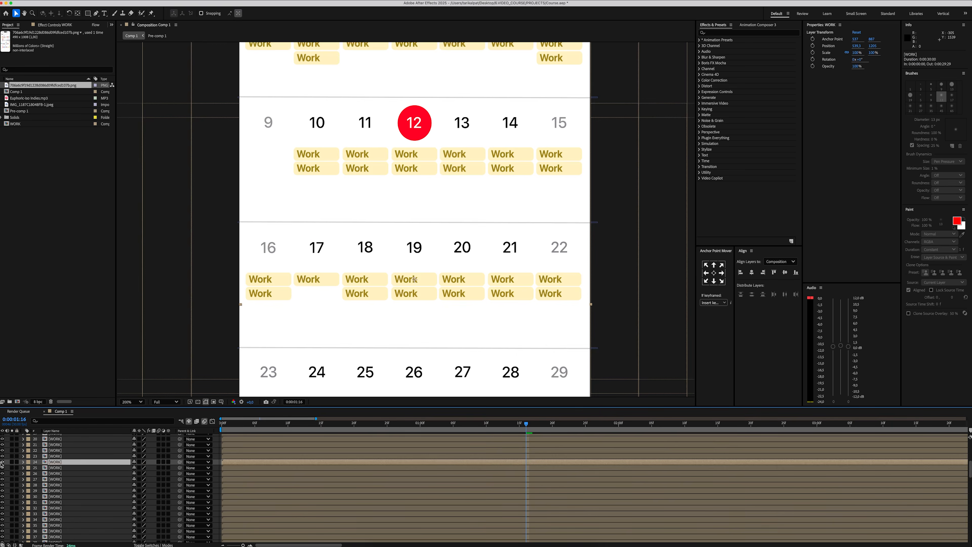
Remove the lower WORK tag under June 19 and place a third tag under June 20
click(108, 445)
key(p)
drag(462, 307, 462, 307)
Delete both WORK tags under June 22 and the lower tags under June 28 and June 29
click(559, 293)
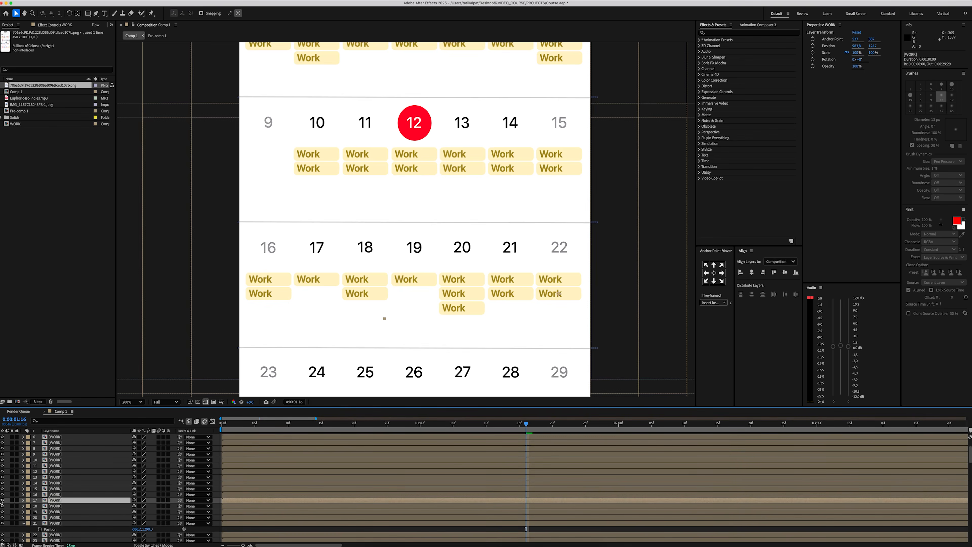
click(55, 506)
key(Delete)
key(shift+slash)
click(454, 339)
key(Delete)
click(480, 339)
key(Delete)
click(453, 204)
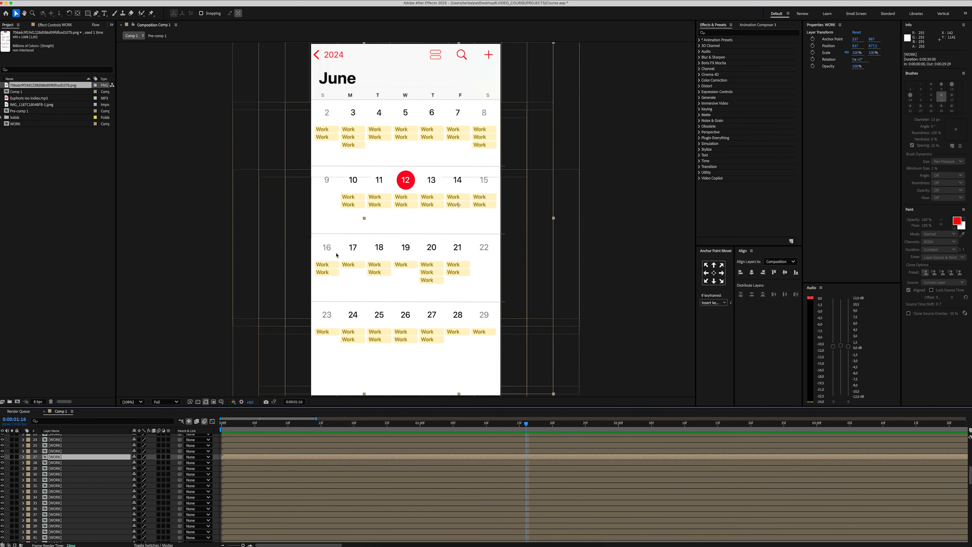
Draw a light-green rectangle without a stroke, about 143 px wide, over the lower WORK tag under June 12
scroll(403, 200, up, 4)
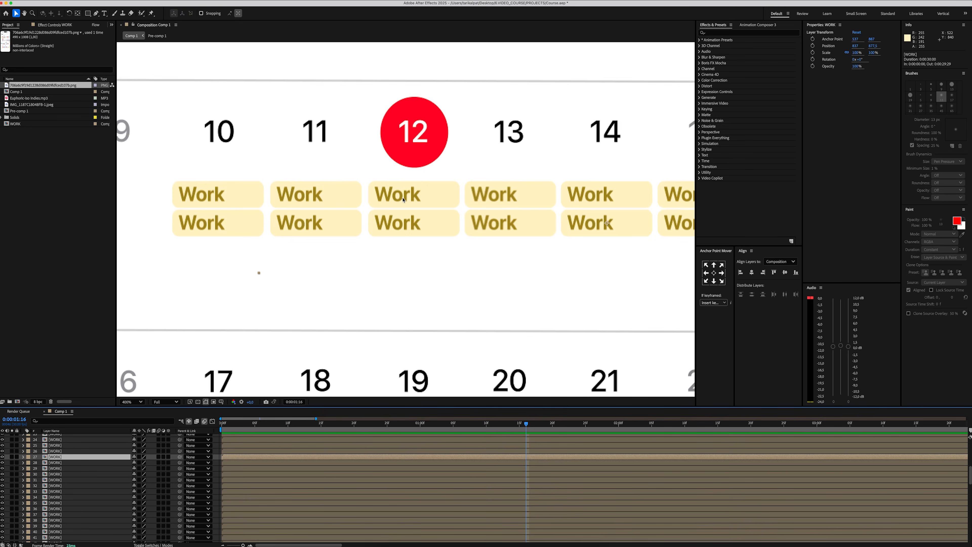
scroll(404, 201, up, 1)
key(super+shift+a)
click(87, 12)
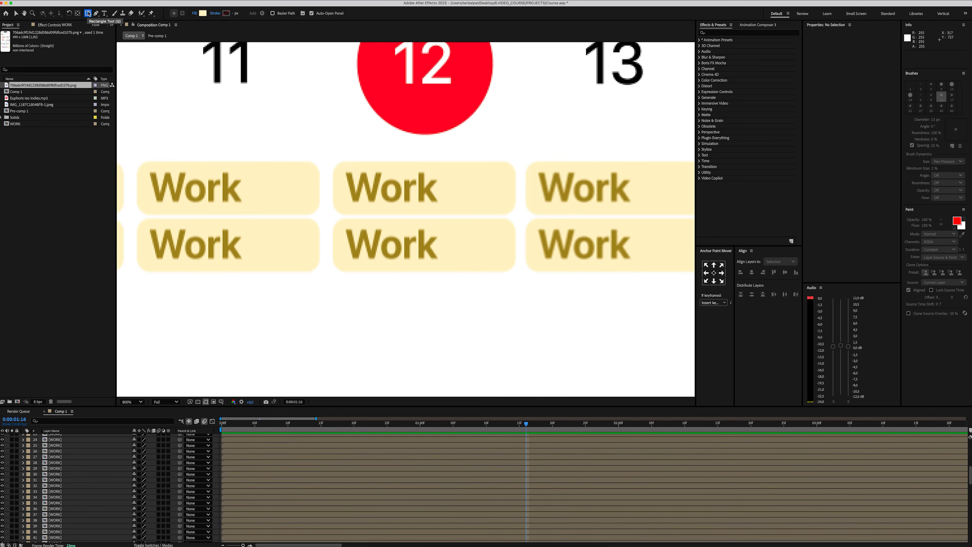
click(203, 13)
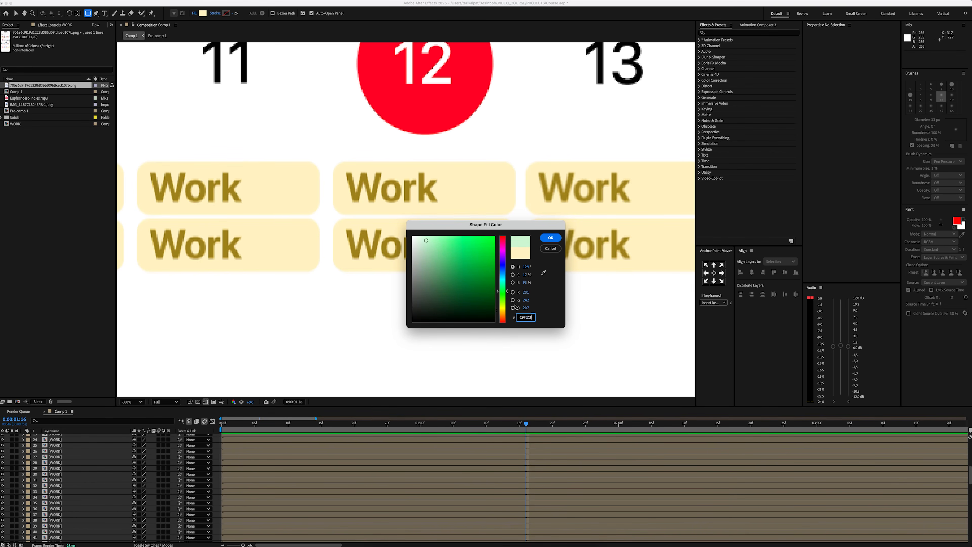
click(549, 237)
drag(333, 219, 455, 244)
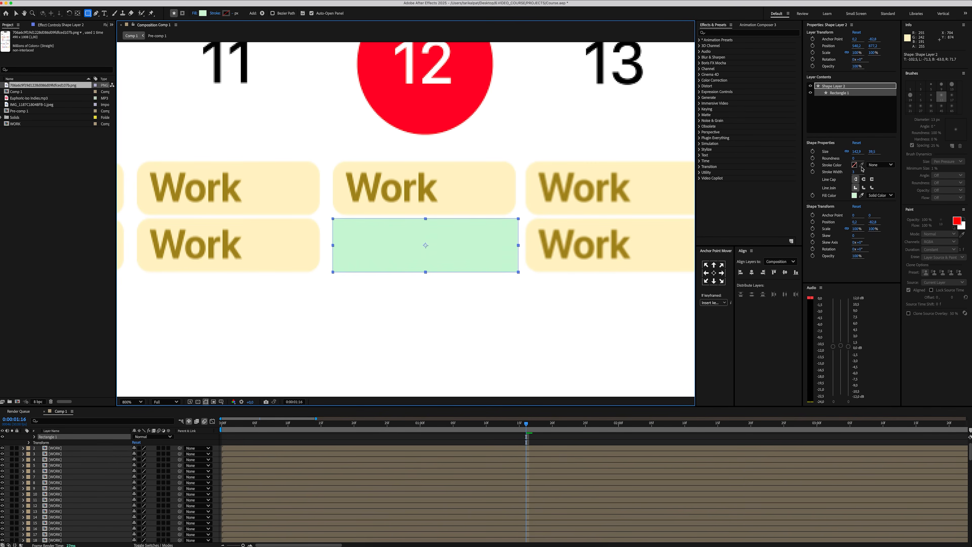
Round the green rectangle's corners like the yellow tags and duplicate its shape layer
click(854, 158)
click(108, 436)
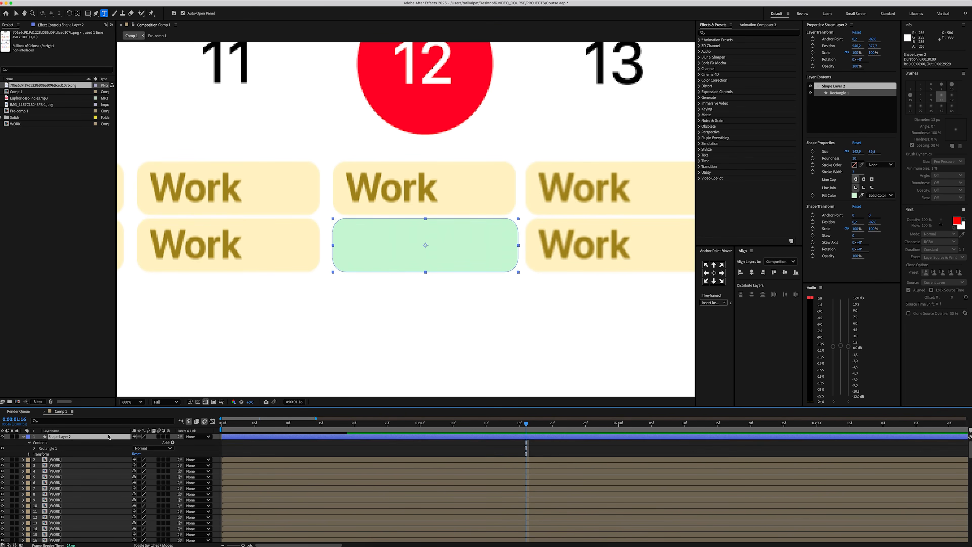
key(super+v)
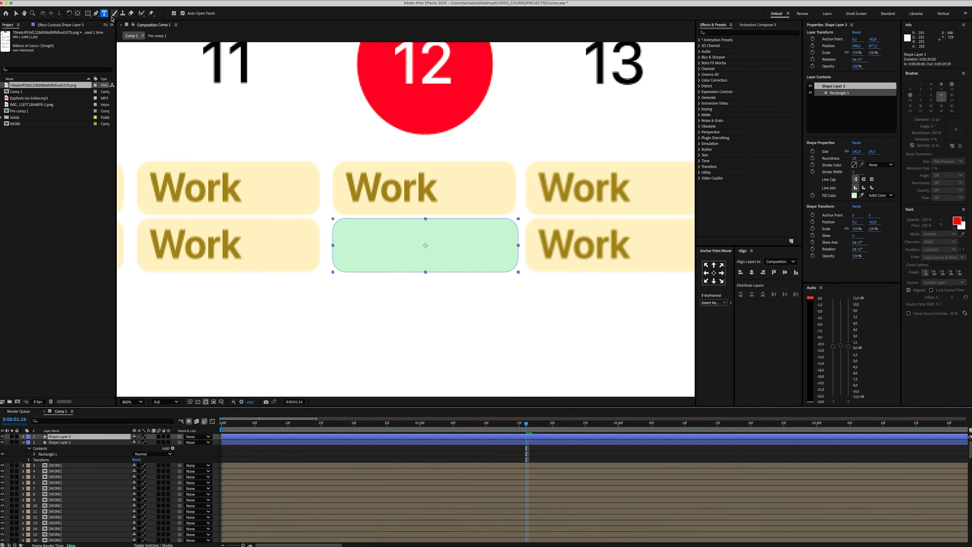
Add the text "Another day on my schedule" in dark-green SF Pro Display Bold over the green tag
click(347, 244)
text(Another day on my s)
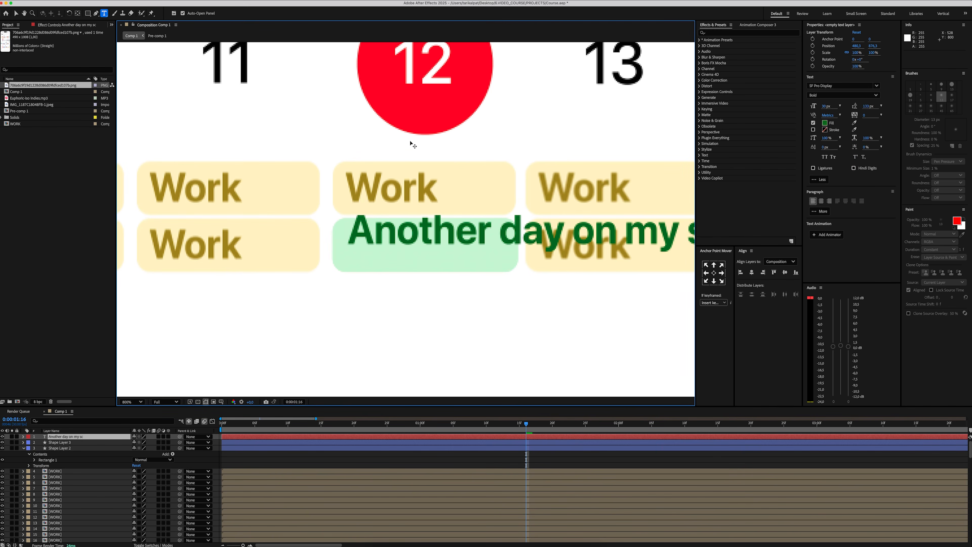
text(chedule)
scroll(408, 194, down, 1)
click(321, 460)
key(v)
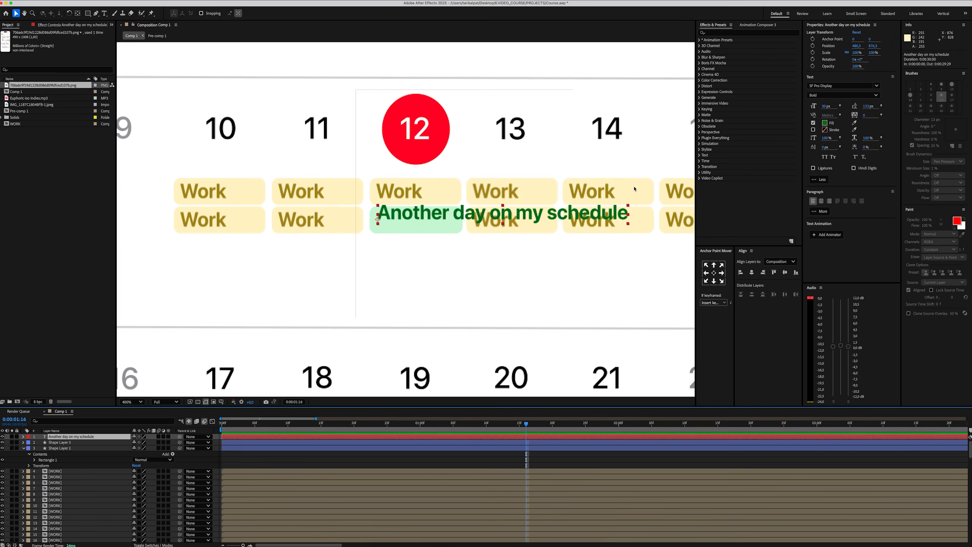
Position the schedule text vertically centered in the green tag and set Shape Layer 3 as its track matte
click(713, 274)
drag(391, 215, 390, 221)
click(154, 544)
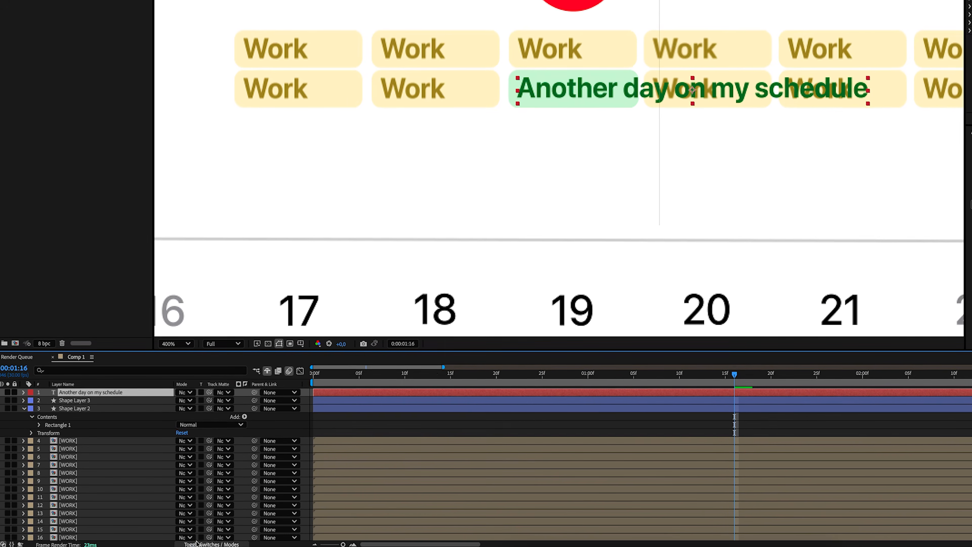
drag(210, 391, 133, 400)
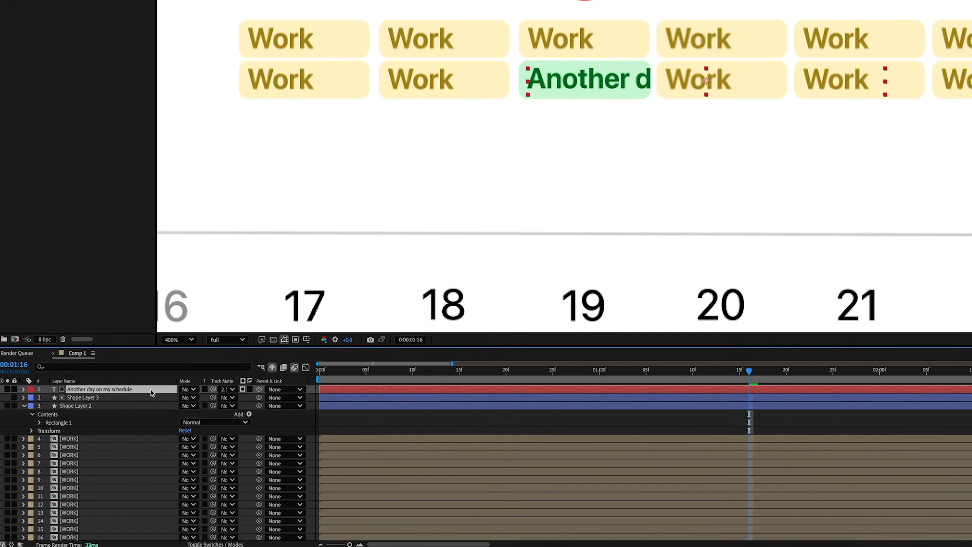
Keyframe the schedule text's position from 0:00:01:17 to 0:00:03:03 so it slides left completely out of the green tag
key(p)
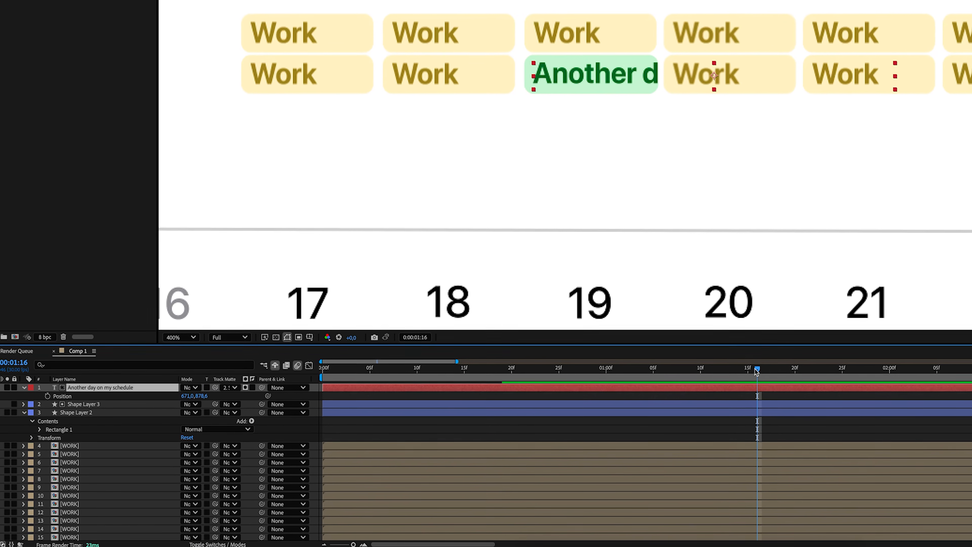
drag(762, 371, 769, 370)
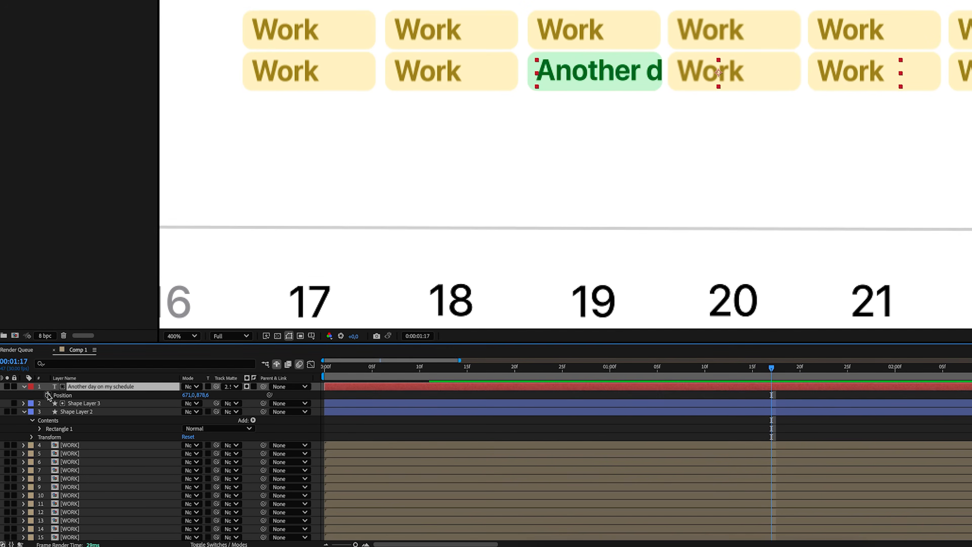
drag(459, 361, 536, 360)
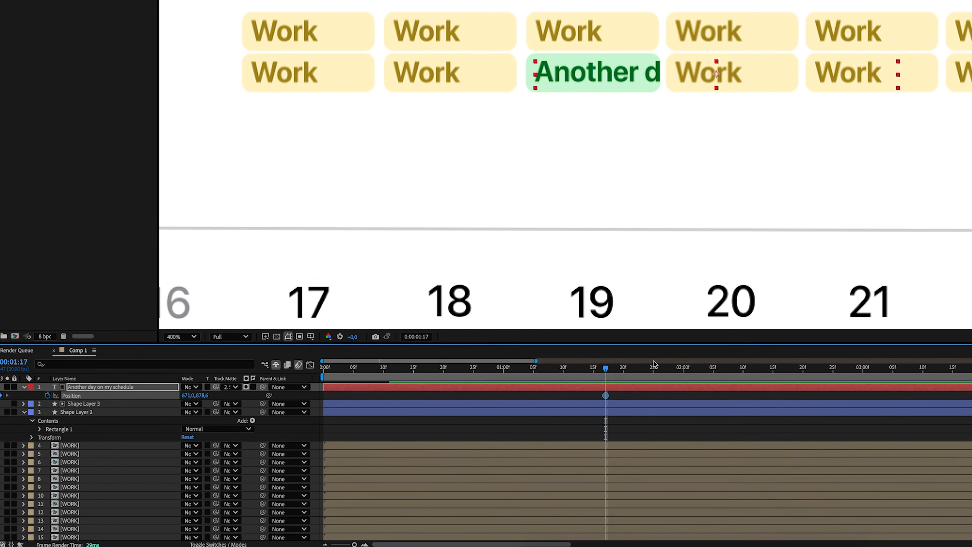
drag(606, 367, 880, 369)
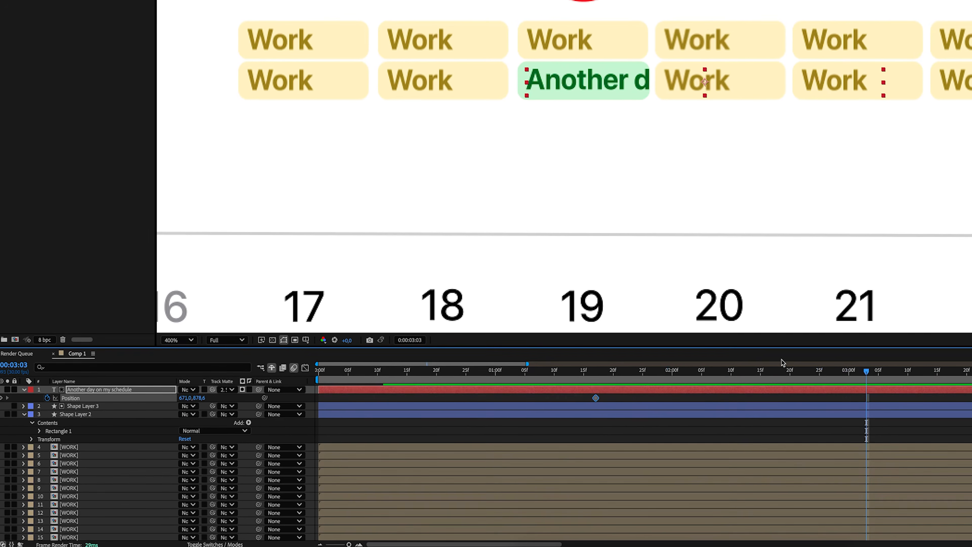
drag(184, 400, 111, 401)
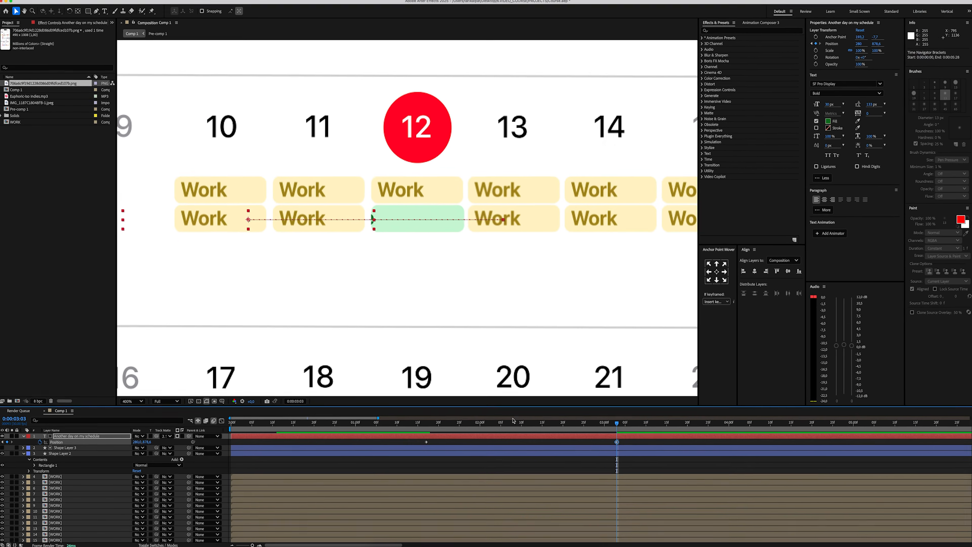
Keyframe the schedule text's opacity to 0% at 0:00:03:04 and split the layer there, removing the remaining part
click(473, 407)
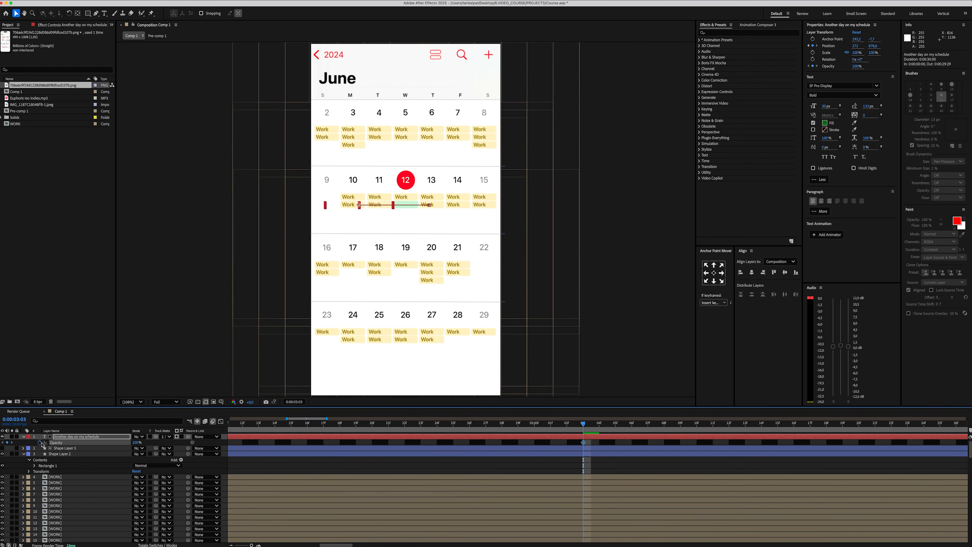
click(583, 437)
key(super+shift+d)
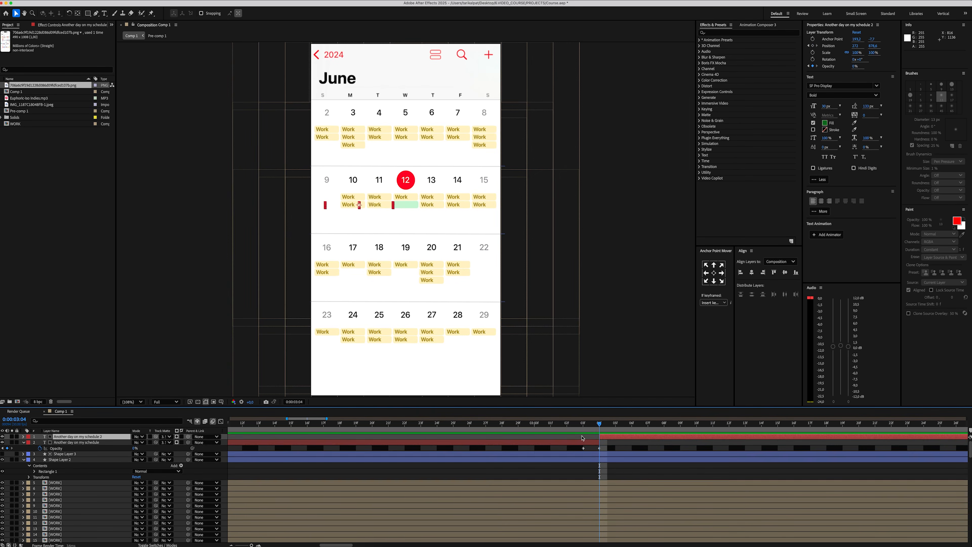
key(Delete)
key(u)
Create a null object and parent all calendar layers, from the schedule text down to the reference image, to it
right_click(225, 438)
mouse_move(267, 443)
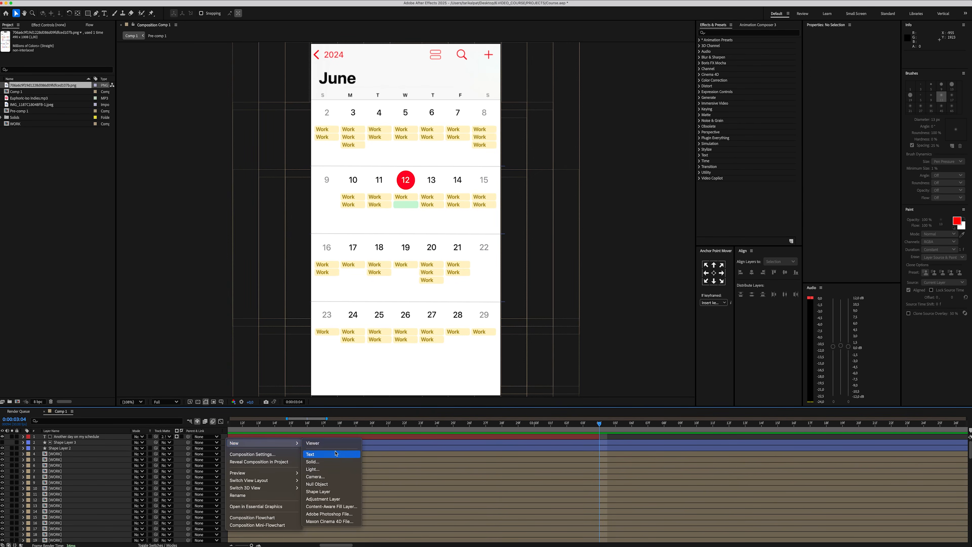
click(332, 485)
click(112, 442)
scroll(111, 493, down, 20)
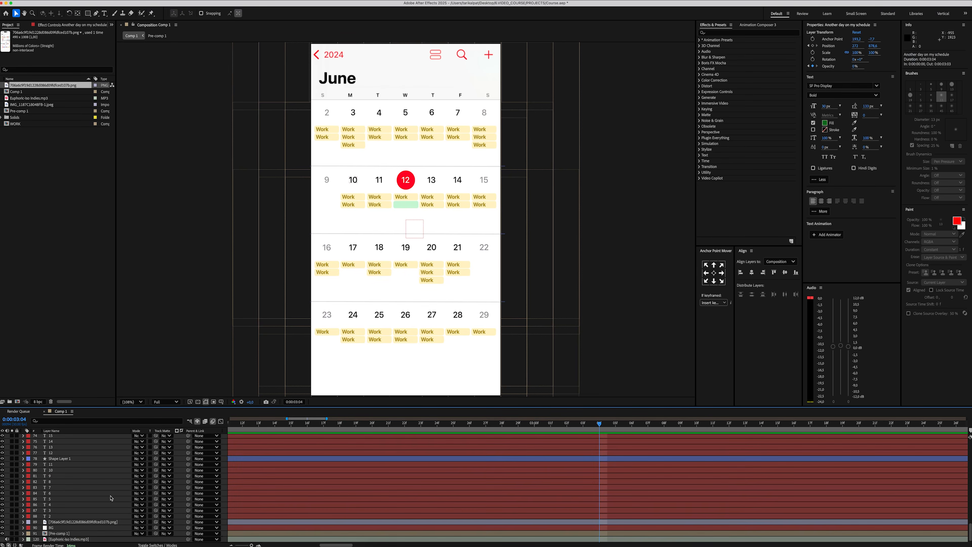
shift+click(102, 521)
scroll(103, 498, up, 20)
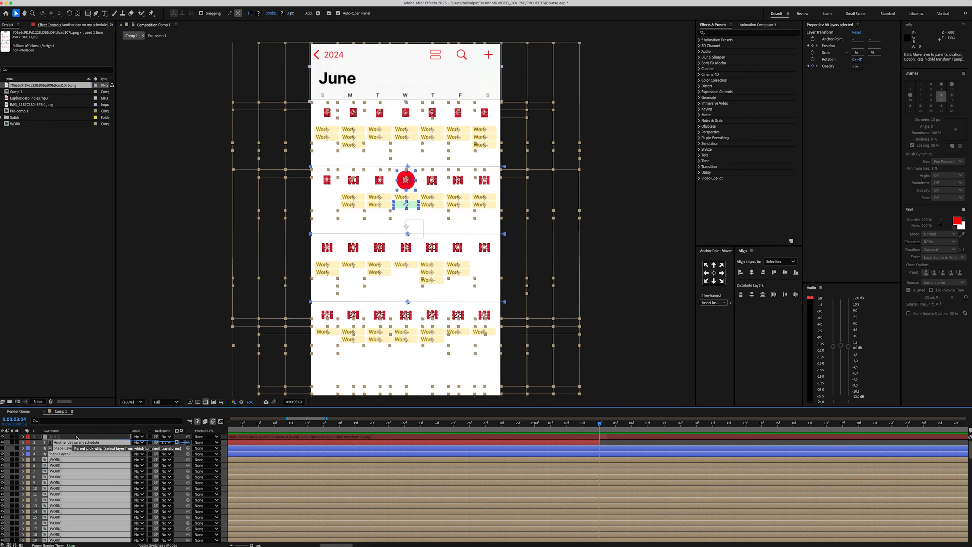
drag(76, 438, 86, 439)
scroll(346, 436, down, 5)
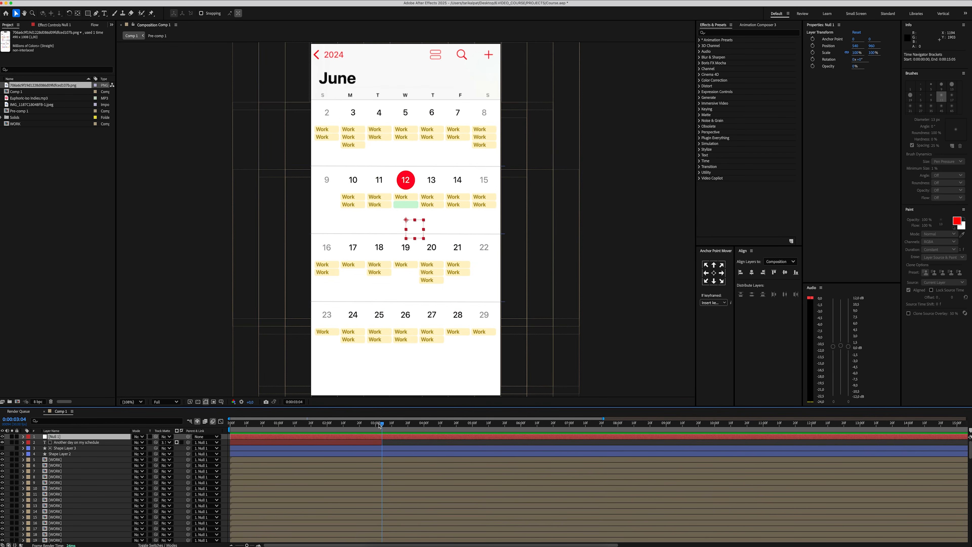
Keyframe Null 1's position and scale from 0:00:01:06 to 0:00:03:06, ending at position 540, 1208 and scale 316%
drag(302, 429, 288, 425)
key(p)
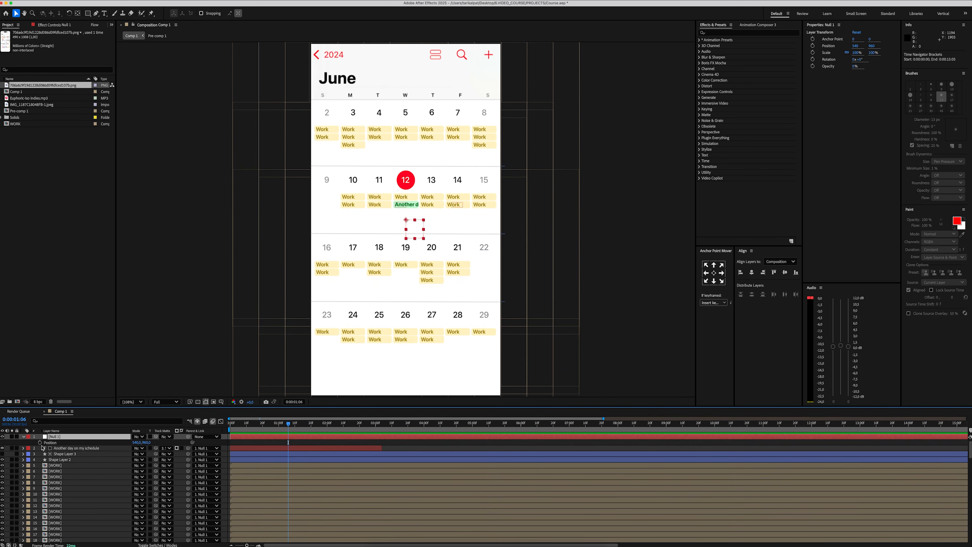
key(shift+p)
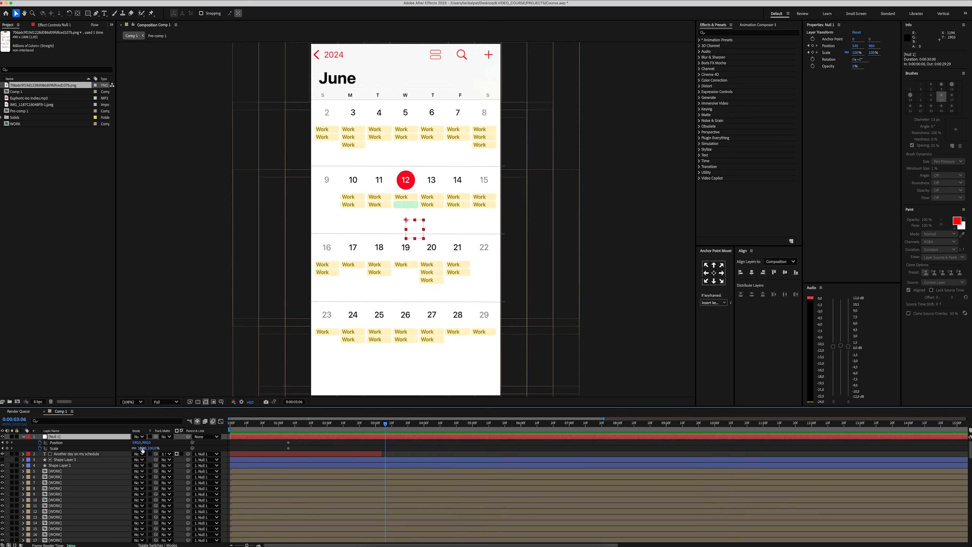
drag(142, 449, 235, 438)
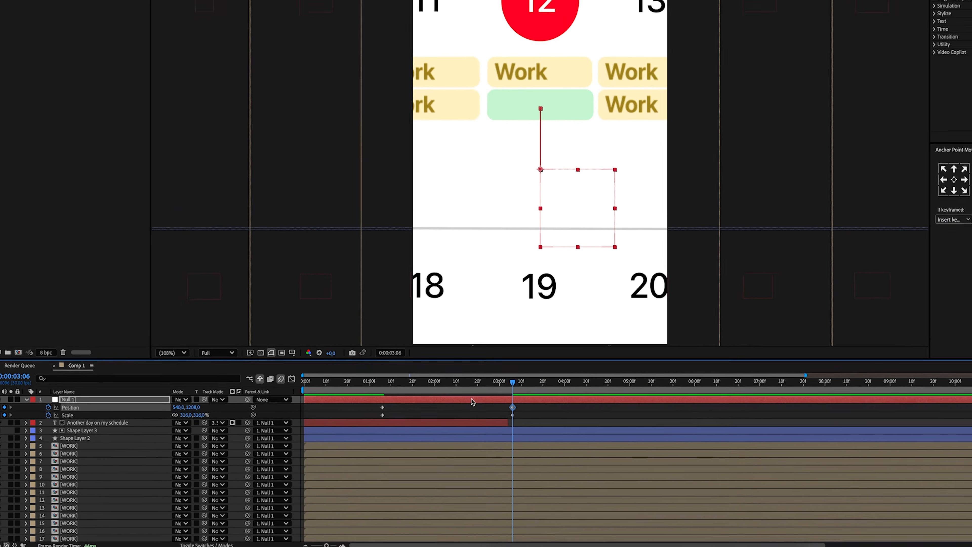
Apply Easy Ease to Null 1's position and scale keyframes and strengthen the easing on their speed curve
drag(524, 405, 363, 423)
right_click(382, 415)
mouse_move(452, 541)
click(505, 480)
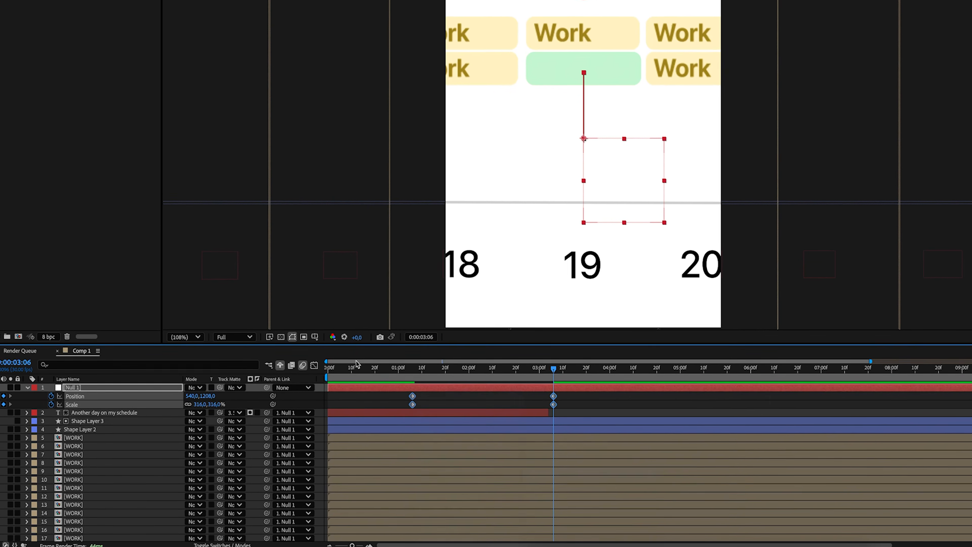
click(314, 365)
drag(530, 516, 446, 516)
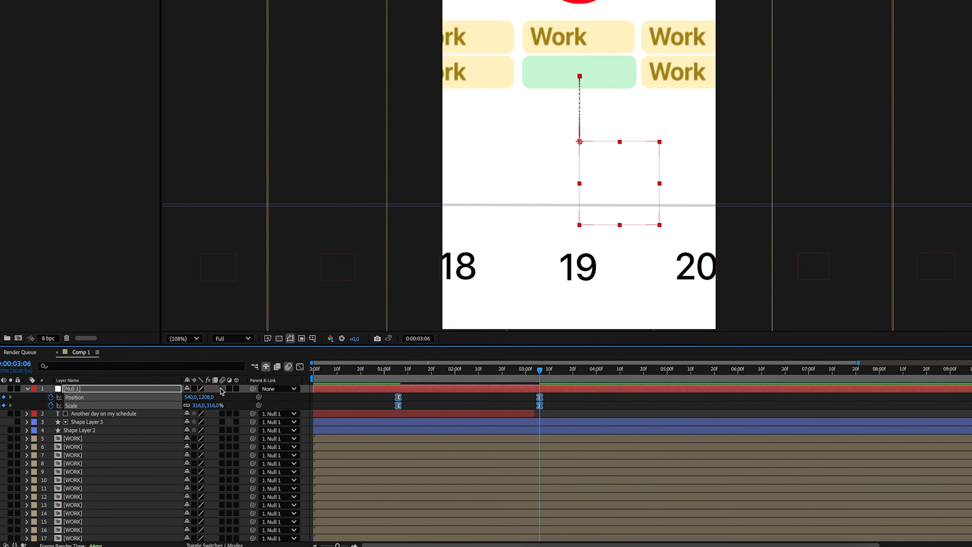
Enable motion blur for Null 1 and the calendar layers beneath it, and preview the zoom animation
drag(222, 388, 223, 542)
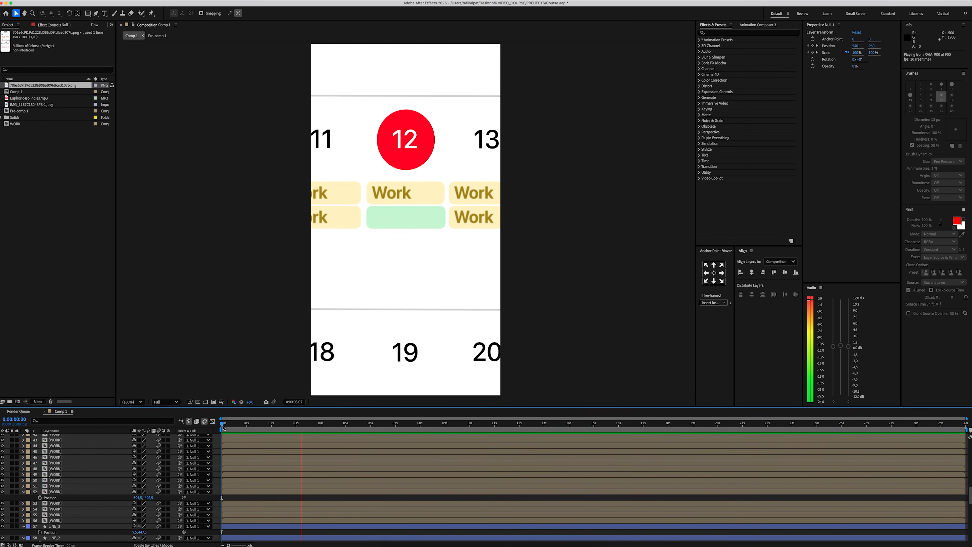
key(space)
Move the 12 text and its red circle layer up beneath Null 1, and bring Pre-comp 1 up there as well
scroll(69, 472, down, 5)
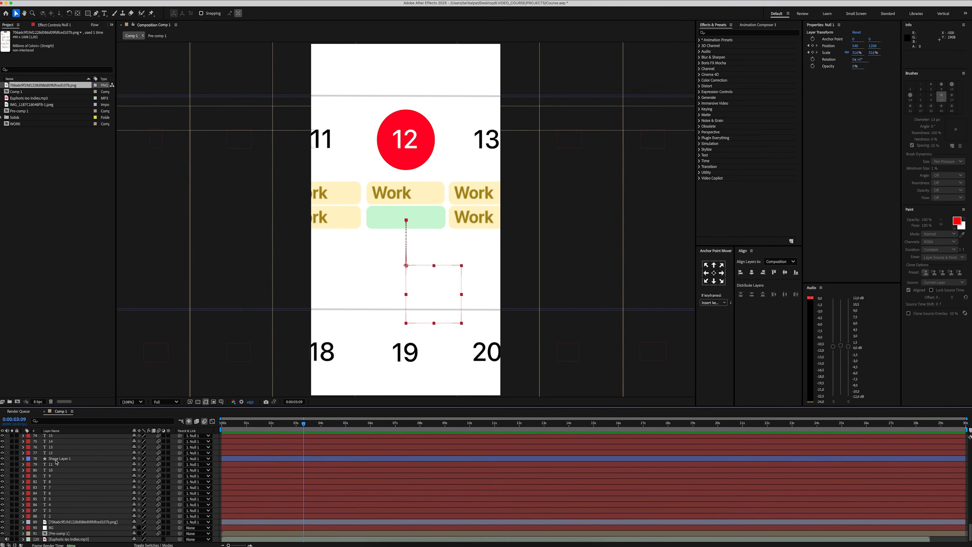
click(57, 454)
shift+click(58, 459)
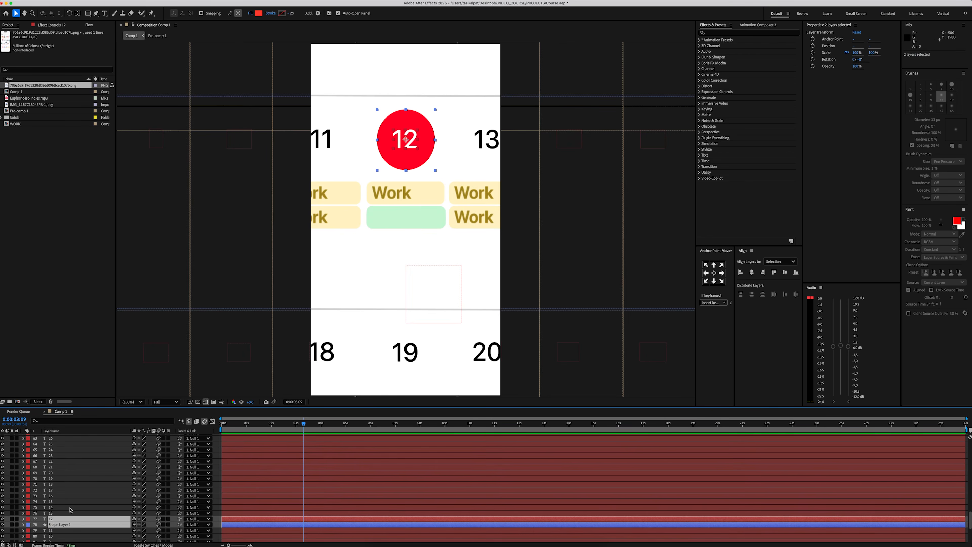
drag(71, 447, 72, 440)
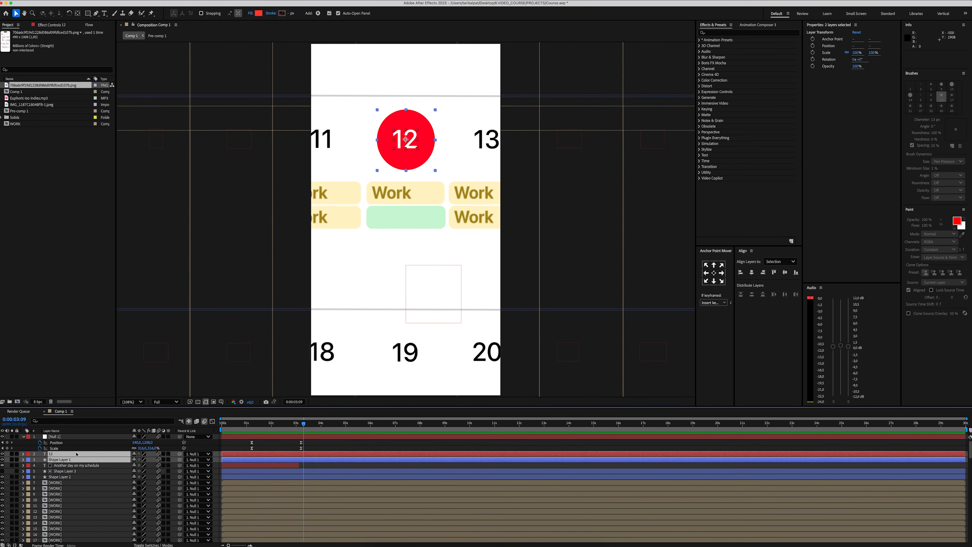
scroll(80, 475, down, 20)
drag(65, 534, 72, 438)
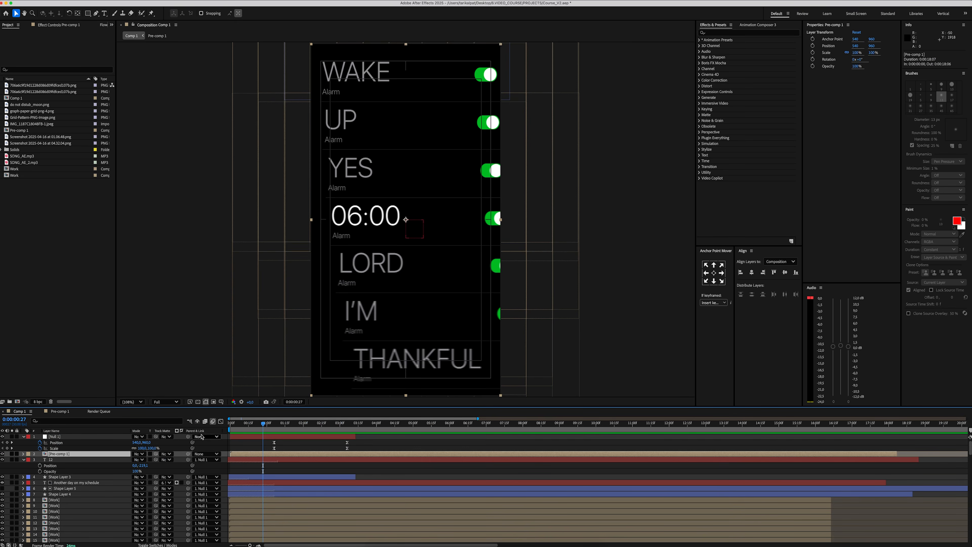
Hide Pre-comp 1 and change the fill of the circle behind the 12 to black
click(278, 424)
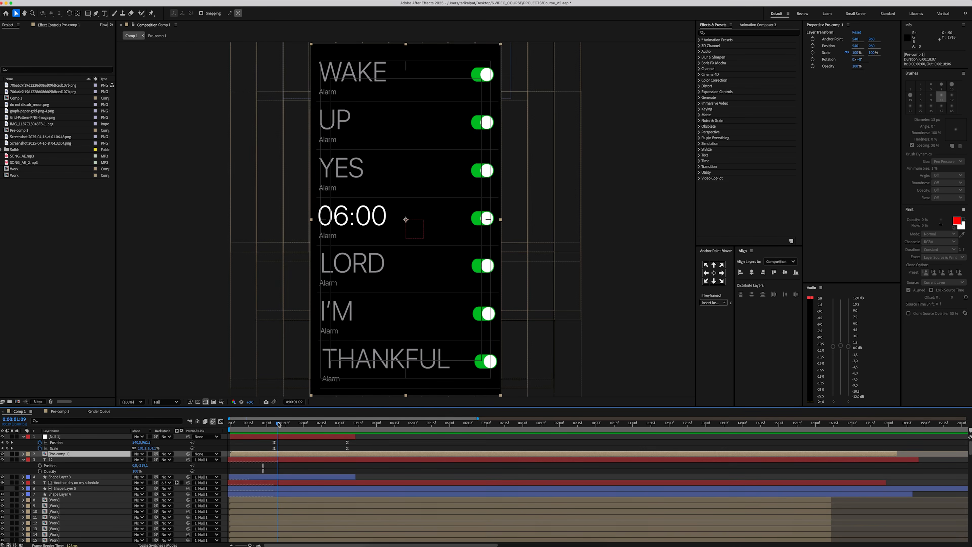
click(3, 453)
click(74, 478)
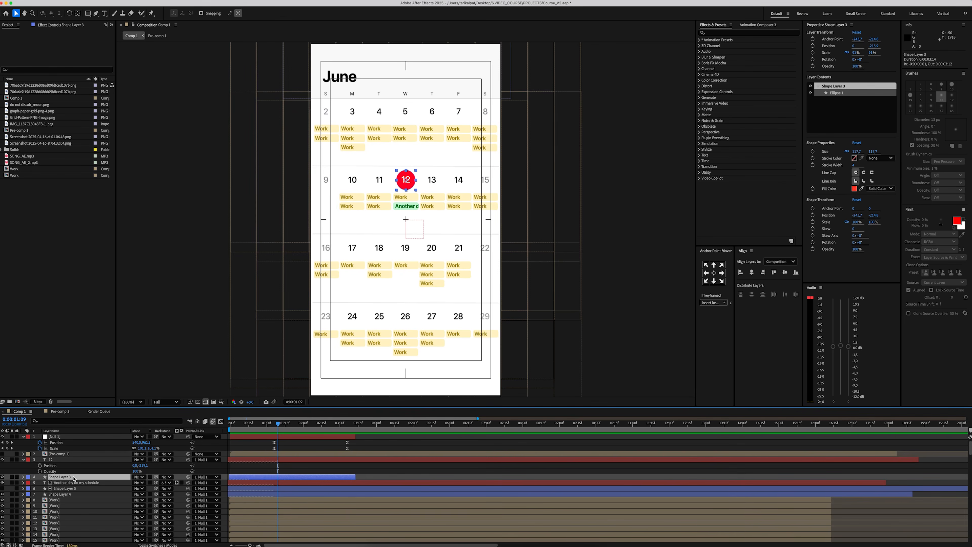
click(259, 14)
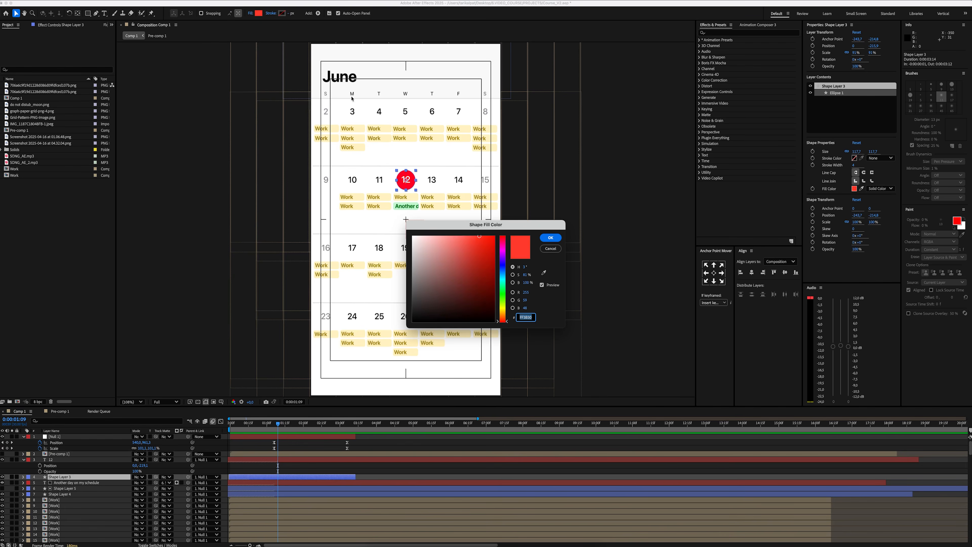
drag(475, 260, 550, 377)
key(Return)
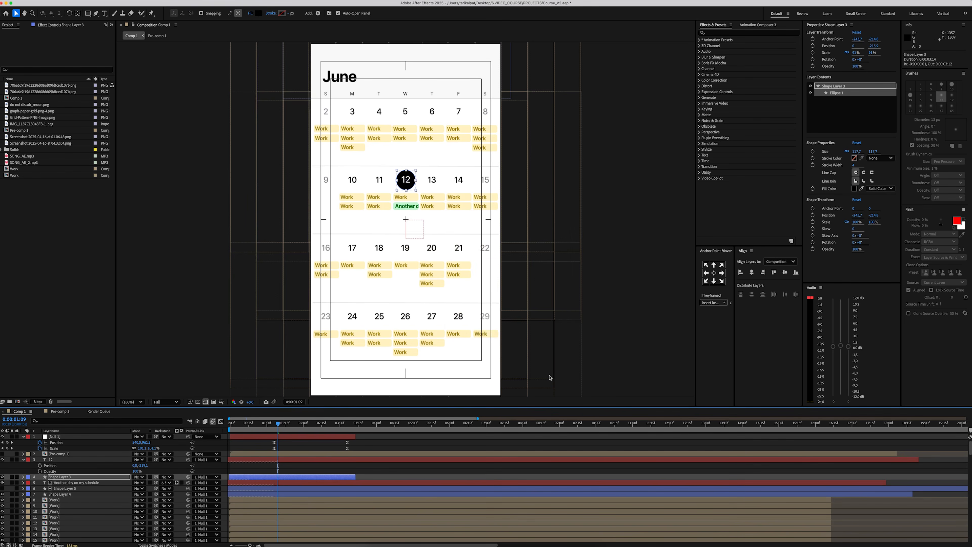
Show Pre-comp 1 again and set the circle, Shape Layer 3, as its track matte
click(272, 425)
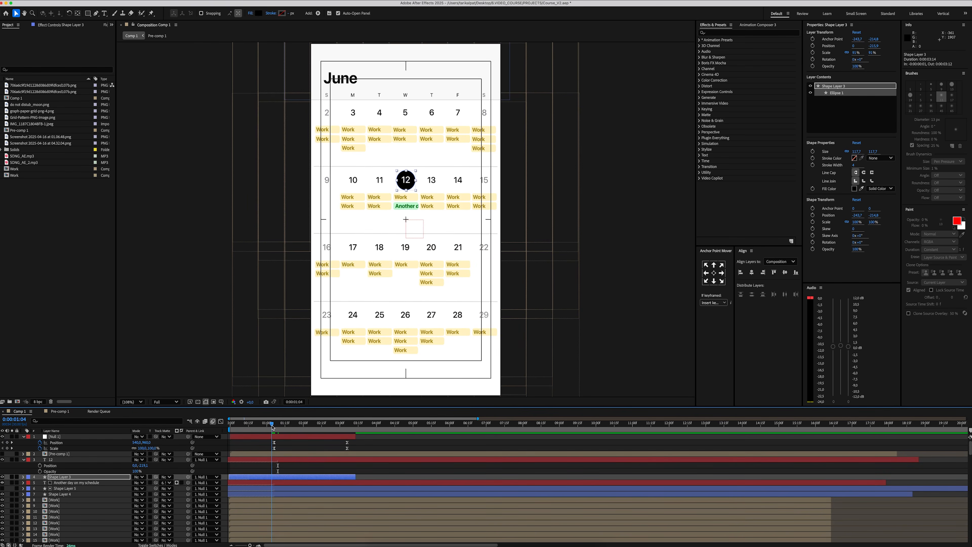
click(15, 455)
click(72, 454)
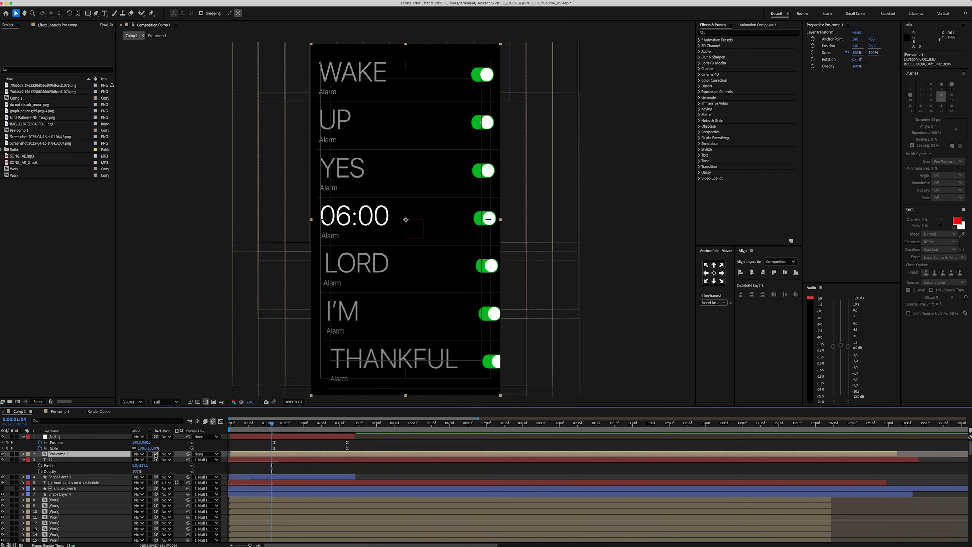
drag(105, 477, 107, 478)
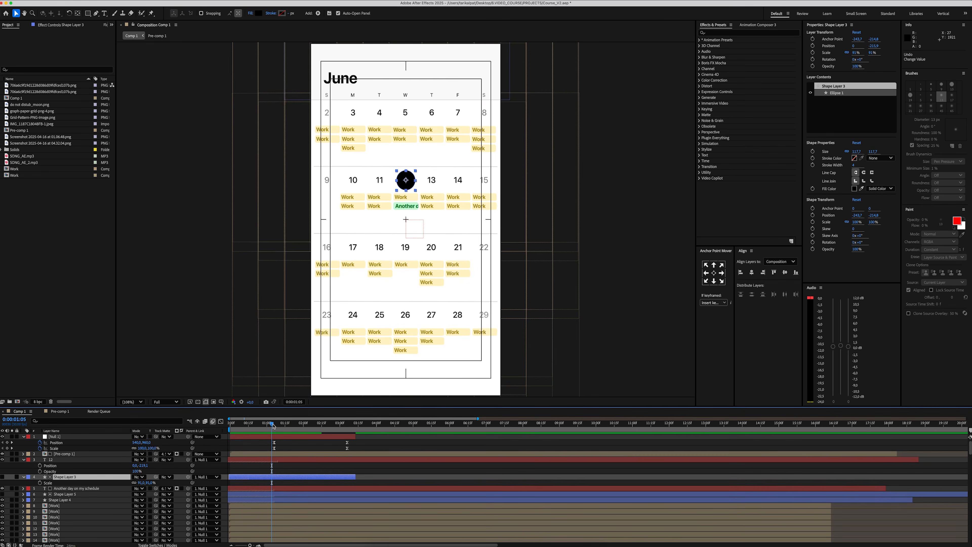
Keyframe Shape Layer 3's scale to shrink from 2280% at 0:00:01:06 to its original circle size shortly after
mouse_move(273, 425)
mouse_down()
mouse_move(297, 423)
mouse_move(272, 429)
mouse_up()
click(39, 482)
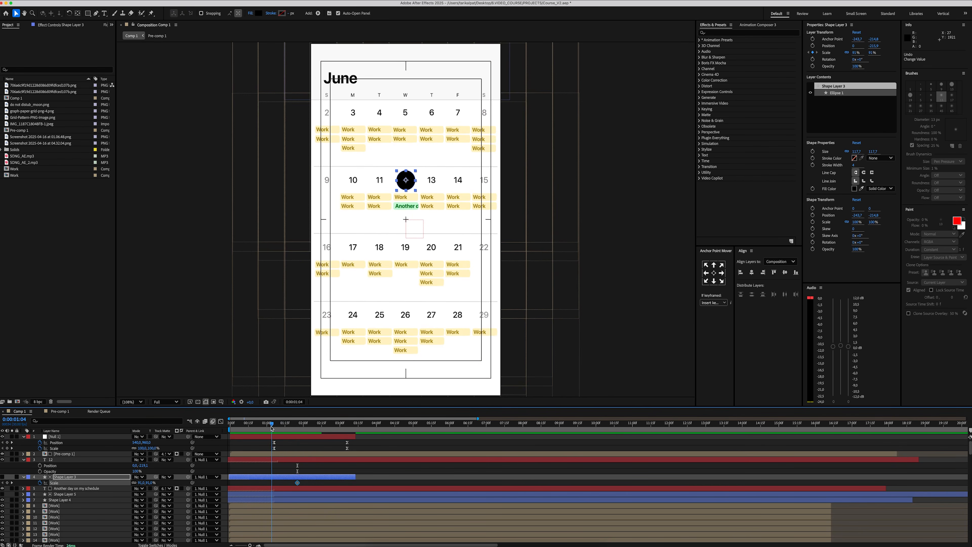
drag(141, 483, 762, 385)
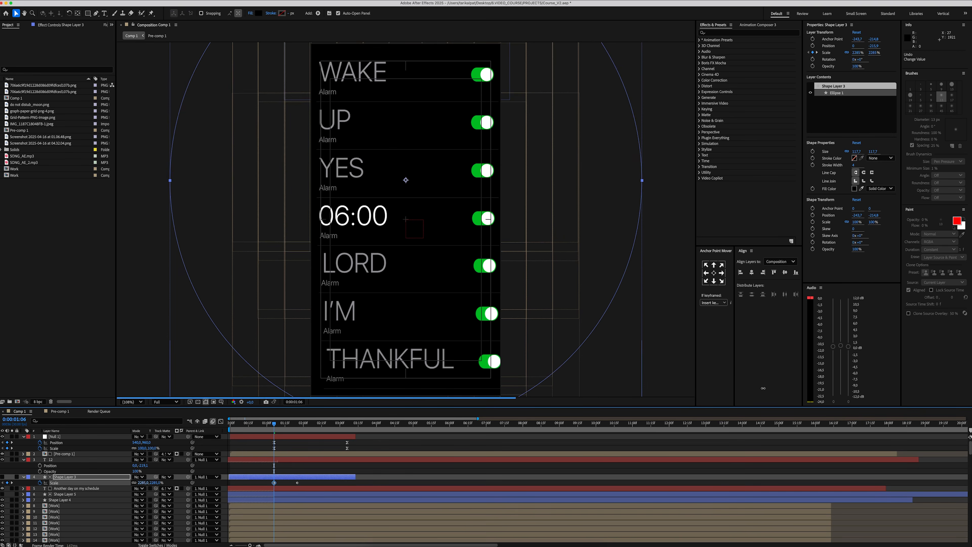
Apply Easy Ease to Shape Layer 3's scale keyframes and adjust their speed curve in the Graph Editor
right_click(273, 483)
mouse_move(312, 541)
click(362, 496)
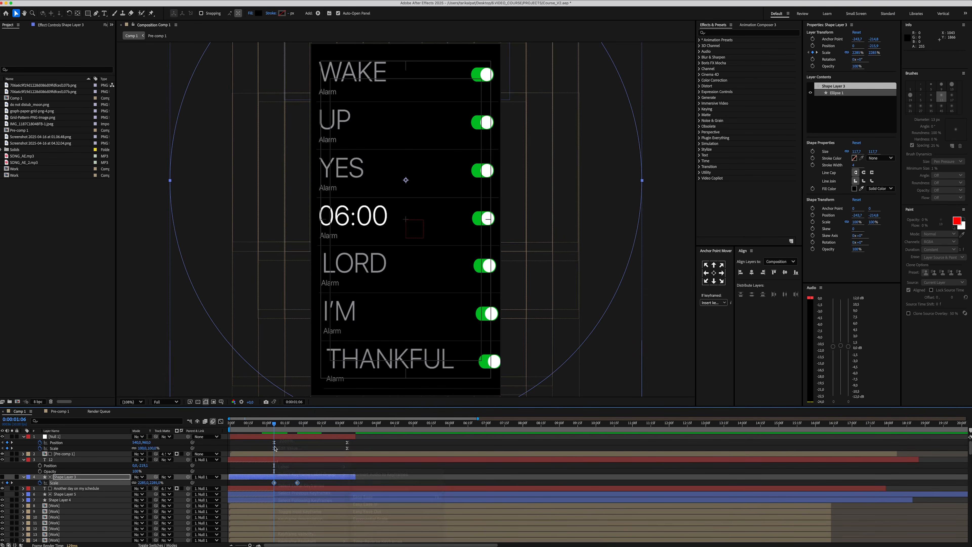
click(221, 421)
drag(347, 441, 282, 442)
click(220, 421)
Duplicate Shape Layer 3, make the copy visible and parent it to Null 1
click(96, 477)
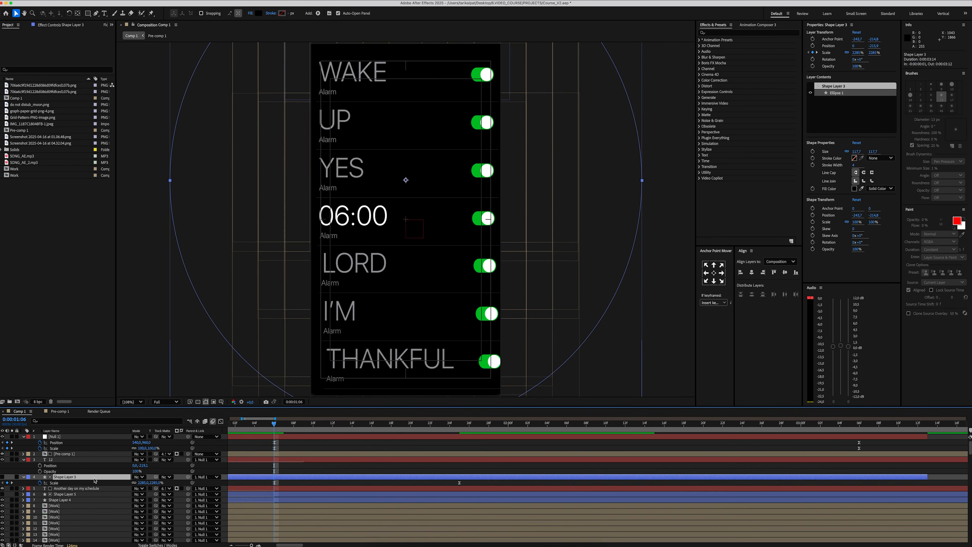
key(super+d)
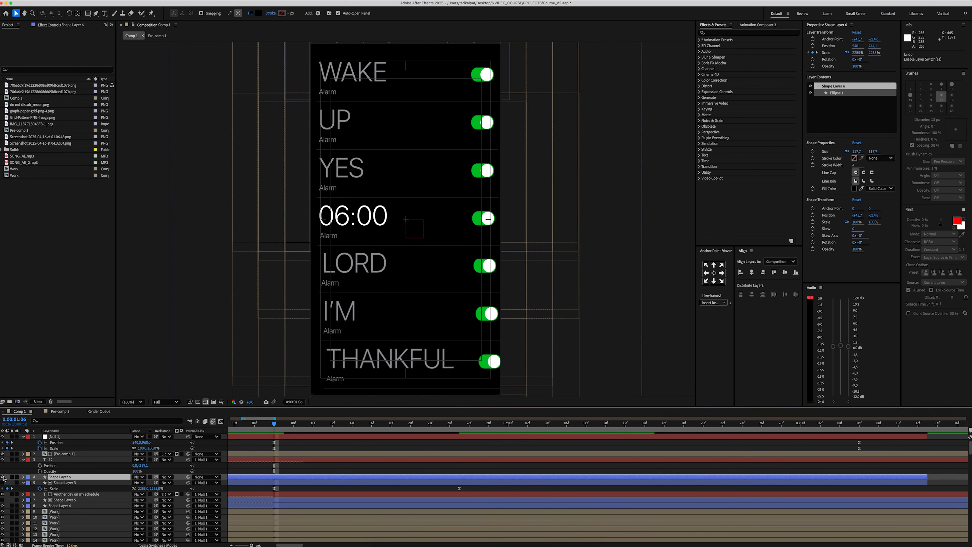
click(3, 477)
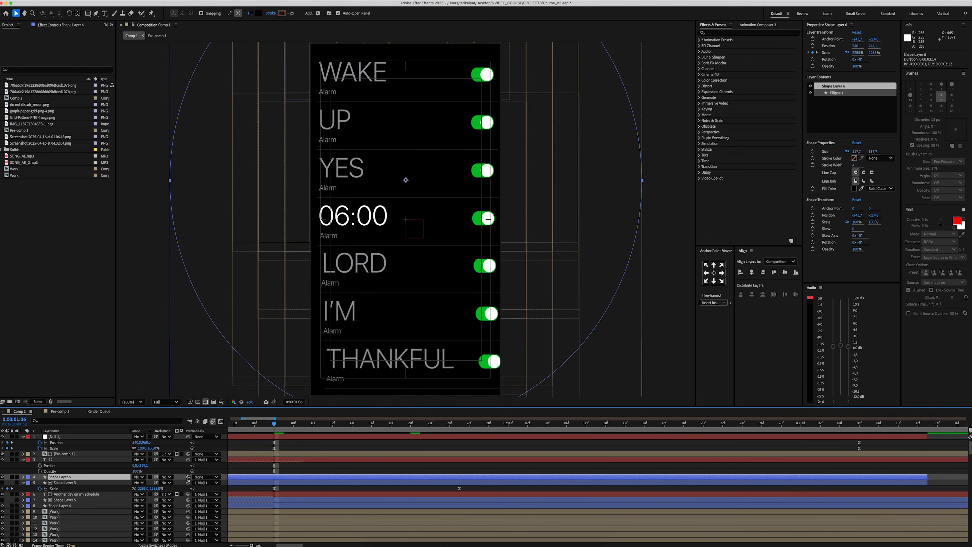
drag(187, 477, 67, 439)
Change Shape Layer 6's fill to red and move the layer above Pre-comp 1 in the stack
click(258, 13)
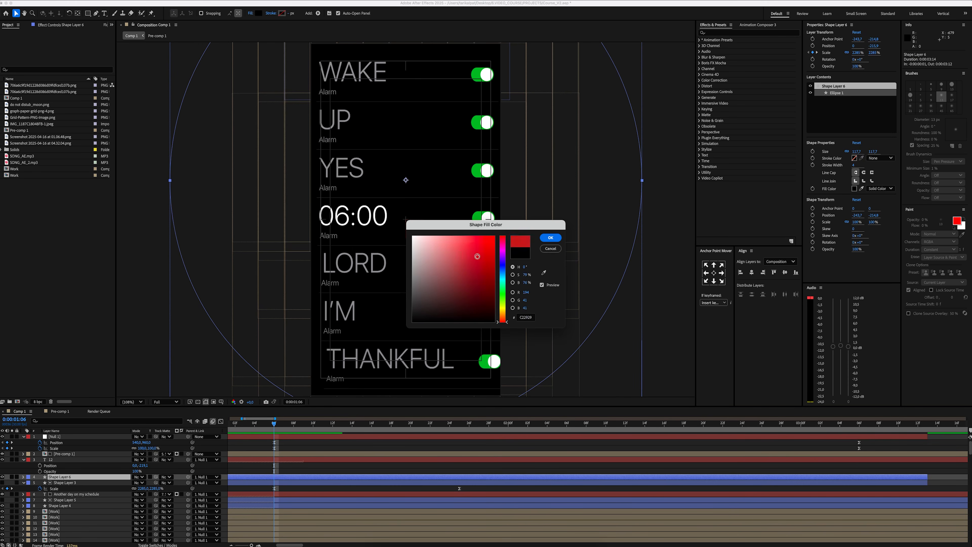
drag(478, 256, 524, 220)
key(Return)
drag(387, 424, 363, 431)
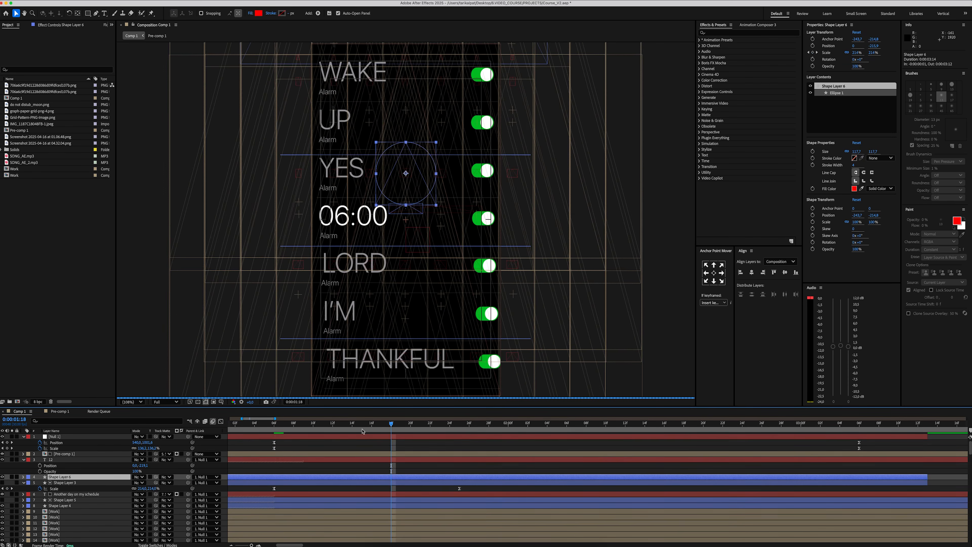
drag(111, 476, 111, 459)
Keyframe Shape Layer 6's opacity from 0% at 0:00:01:18 to 100% at 0:00:01:25
key(t)
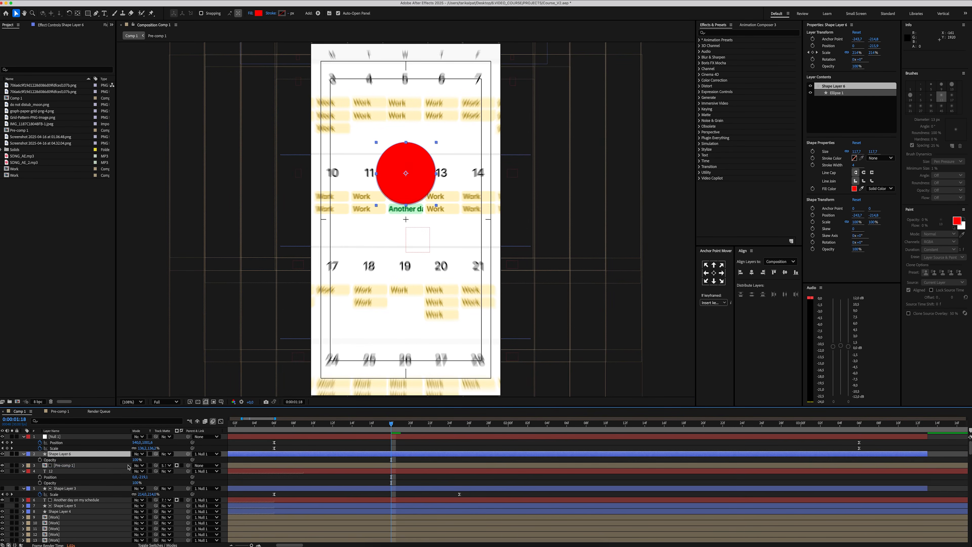
drag(136, 460, 89, 462)
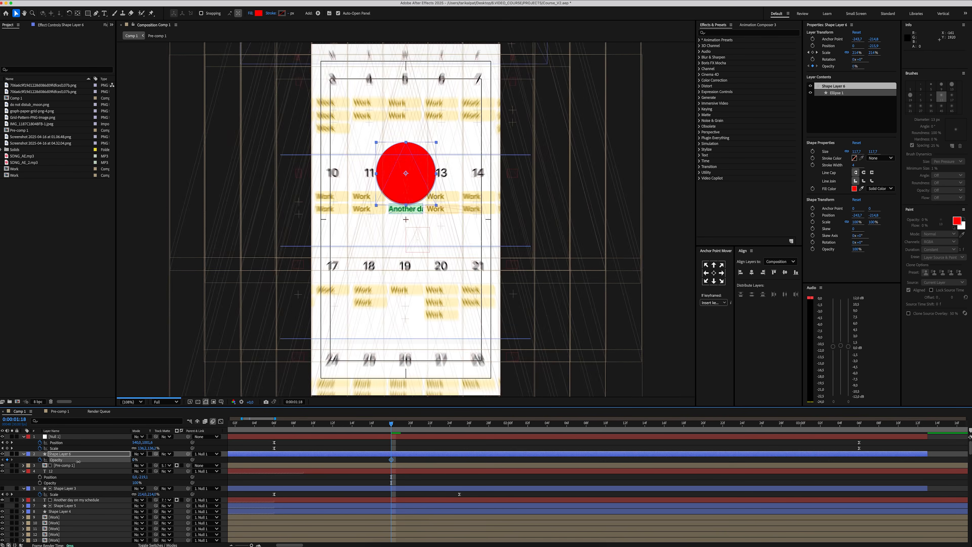
drag(383, 430, 462, 424)
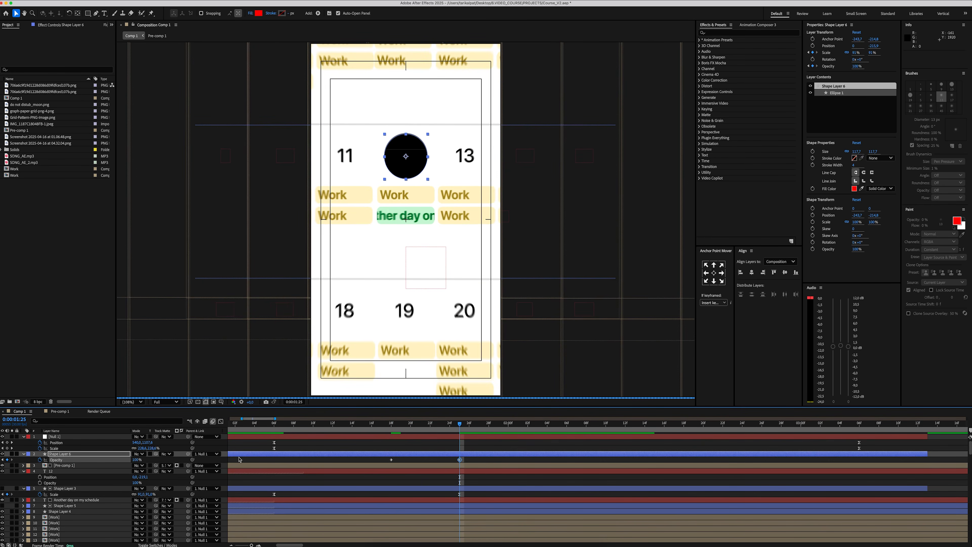
Move the 12 text layer above Shape Layer 6 and keyframe its opacity from 0% at 0:00:01:25 to 100% a few frames on
scroll(340, 449, down, 5)
click(63, 472)
drag(63, 472, 64, 453)
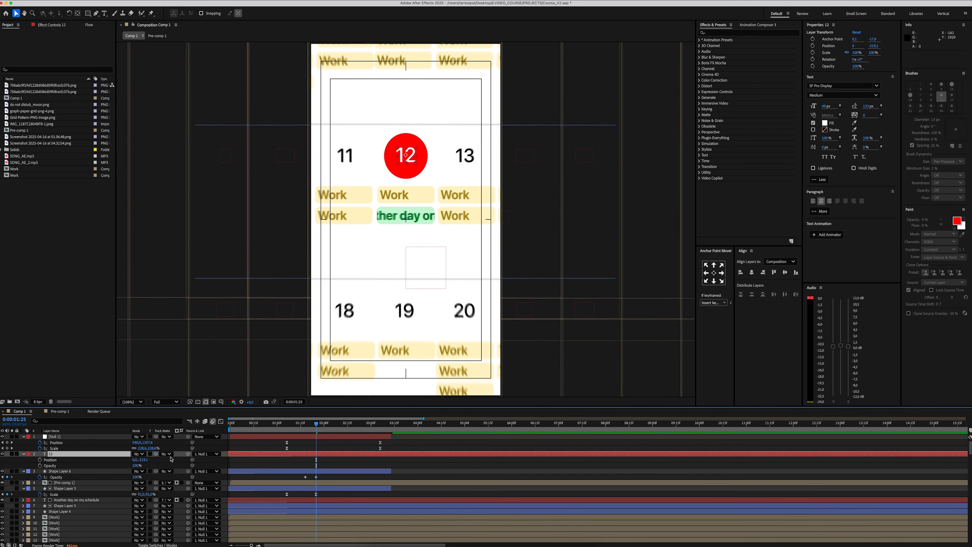
click(286, 462)
key(=)
click(78, 454)
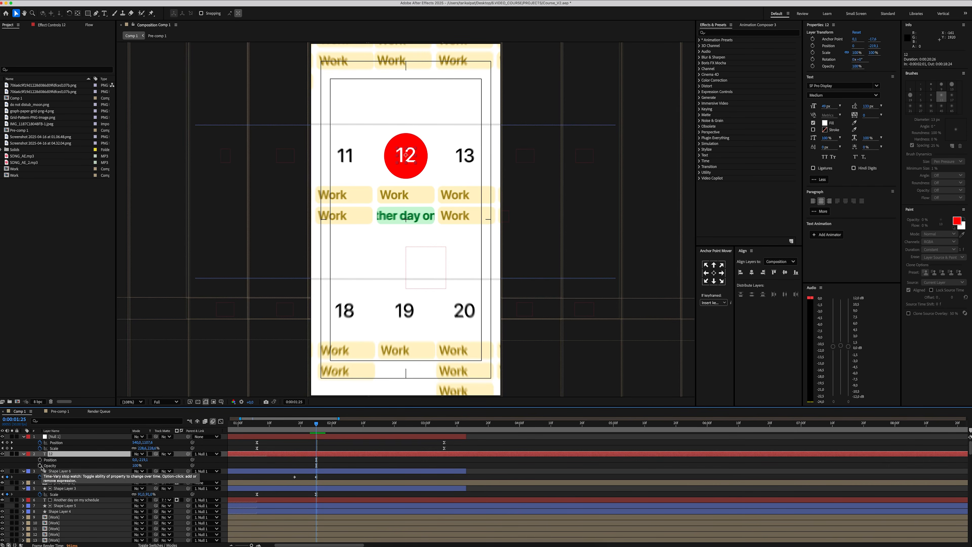
click(40, 466)
click(136, 465)
text(0)
key(Return)
drag(325, 424, 327, 423)
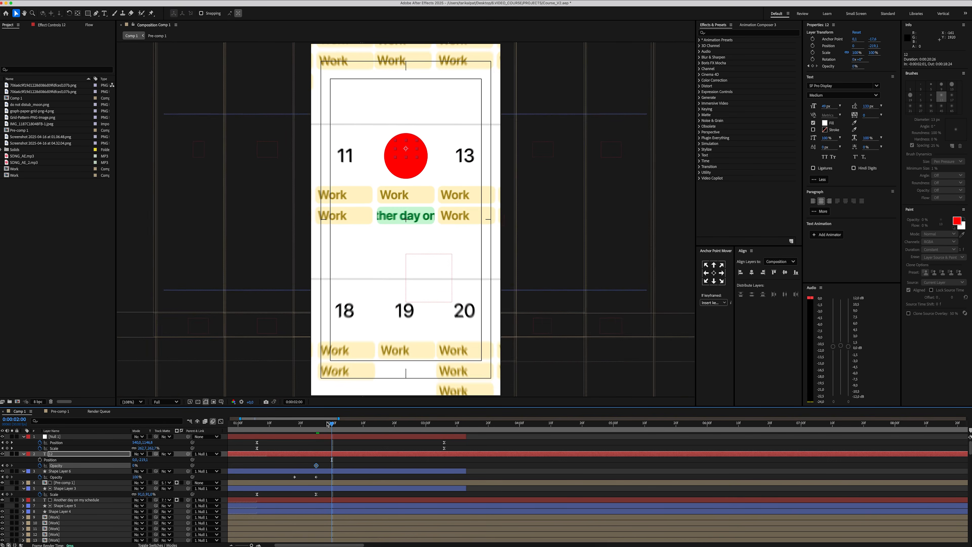
Play back the composition to check the transition into the red 12 circle
key(super+Right)
key(space)
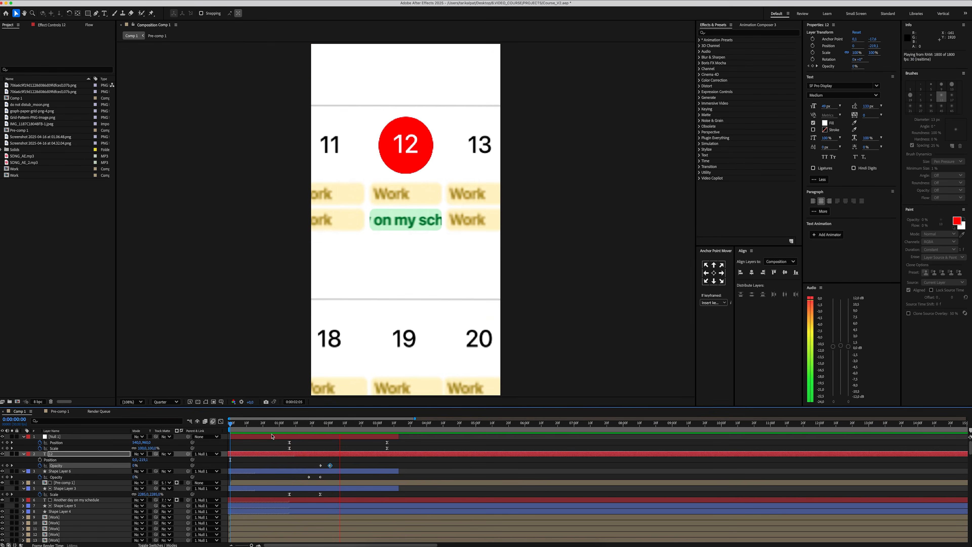
click(275, 422)
drag(275, 423, 336, 418)
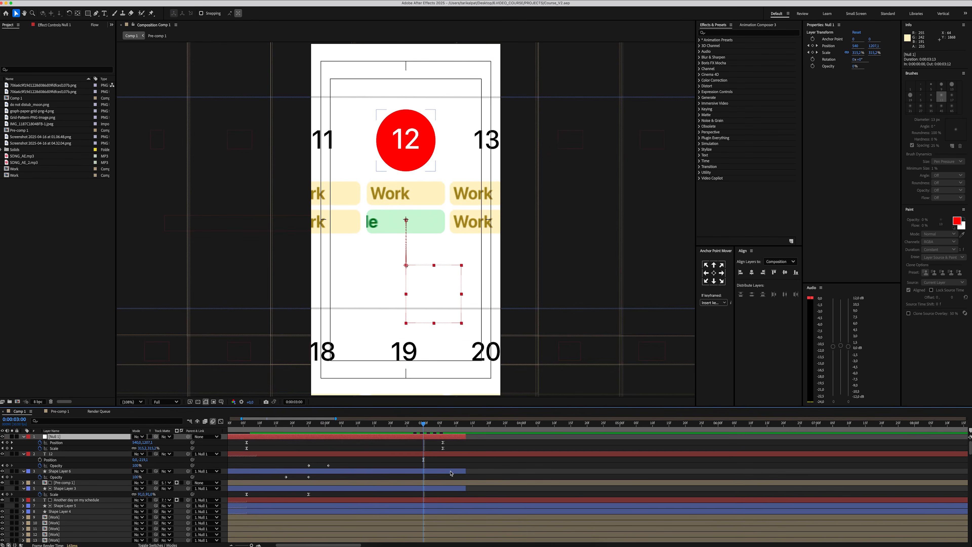
Extend Null 1, Shape Layer 6 and Shape Layer 3 together well past their current end in the timeline
super+click(451, 473)
super+click(456, 488)
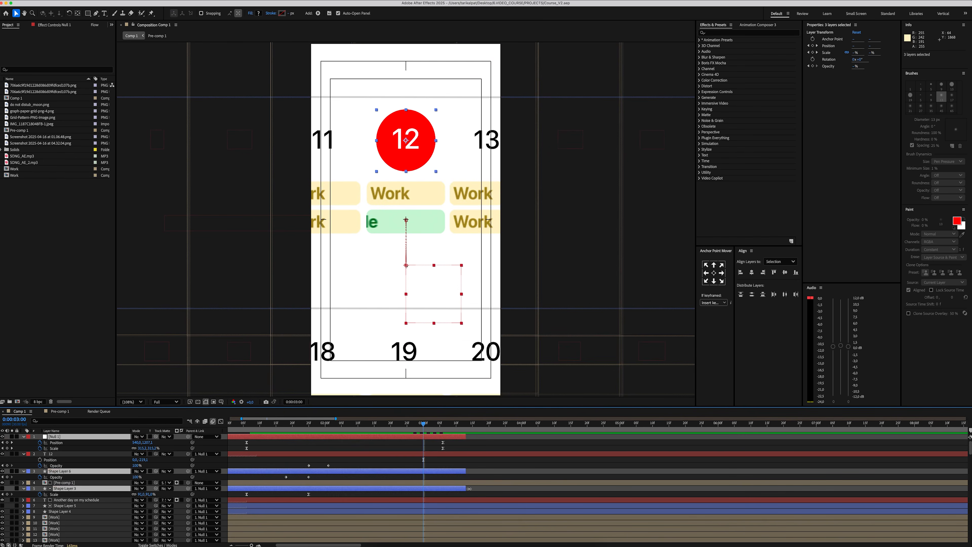
drag(465, 489, 737, 487)
Add Position keyframes at 0:00:03:01 to the 12 text layer and Shape Layer 6
click(58, 466)
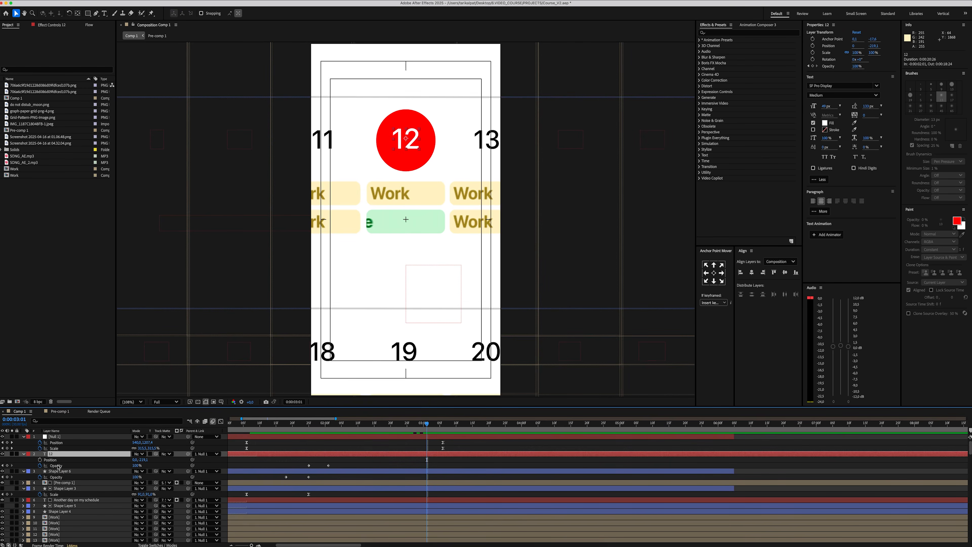
click(40, 459)
key(p)
click(59, 466)
key(p)
click(40, 471)
Cut Pre-comp 1 and Shape Layer 3 at 0:00:03:01 and delete the parts after the cut
click(410, 478)
click(438, 484)
key(super+shift+d)
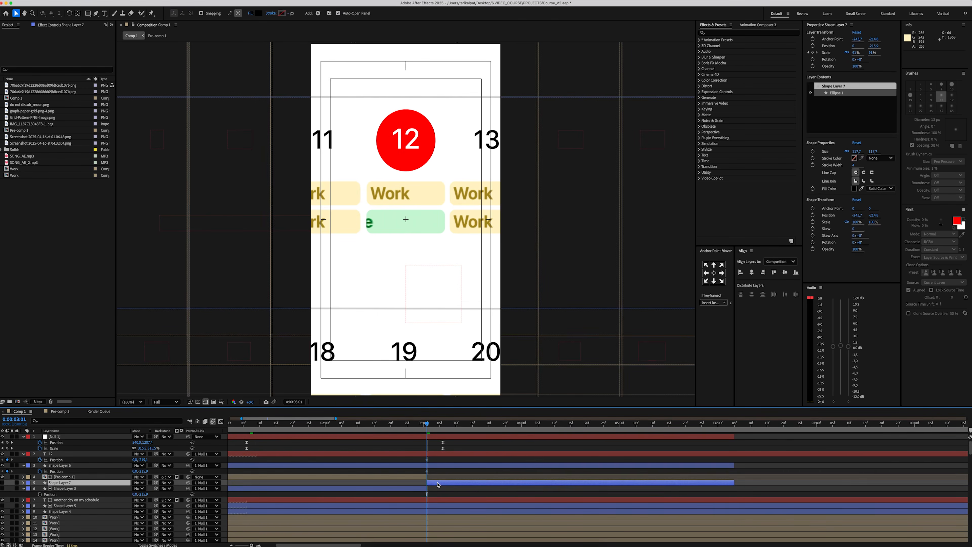
key(Delete)
scroll(444, 483, down, 2)
click(446, 480)
key(super+shift+d)
key(Delete)
Add Position keyframes at 0:00:03:01 to Shape Layer 5 and the Work blocks visible around the green event
click(432, 496)
scroll(115, 501, down, 10)
click(50, 507)
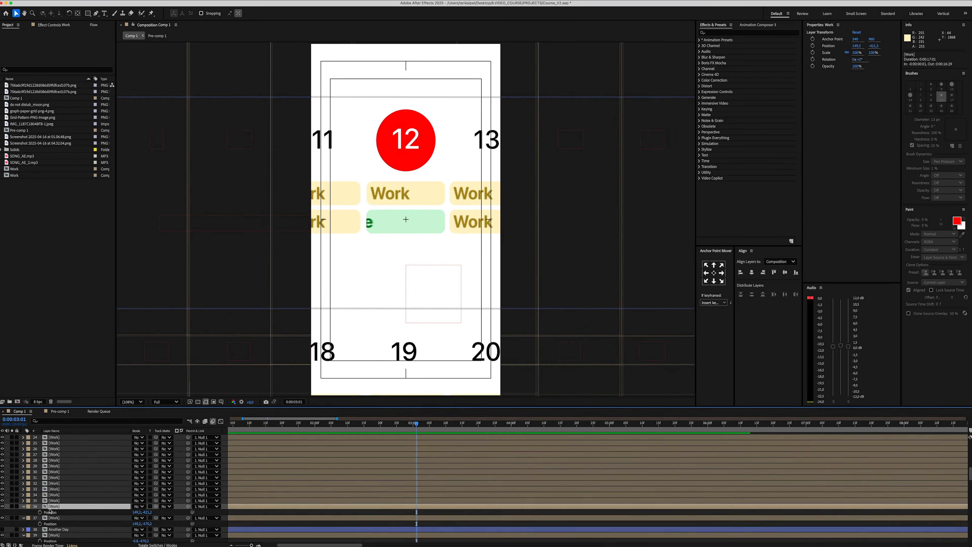
click(39, 512)
scroll(42, 509, down, 5)
click(40, 476)
click(54, 482)
key(Delete)
click(40, 487)
click(40, 499)
click(40, 511)
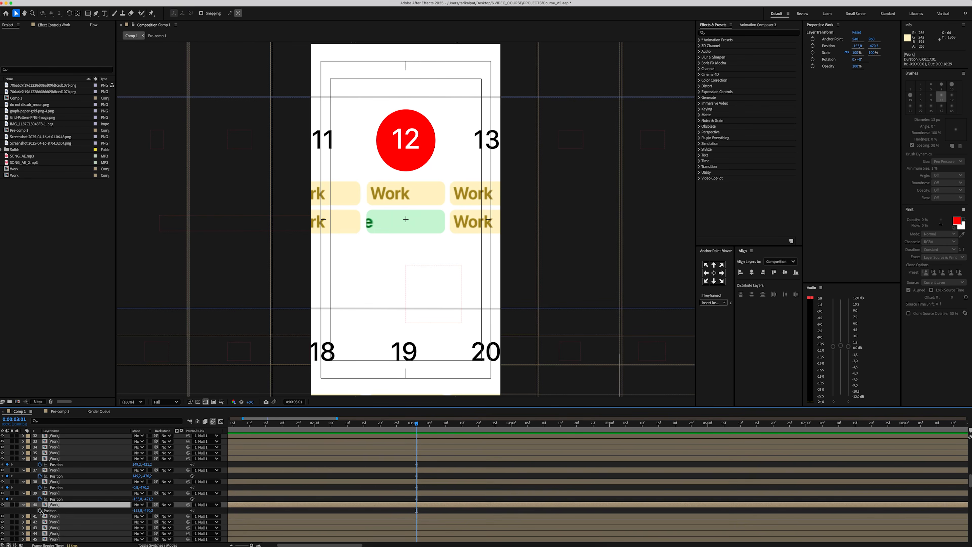
Add Position keyframes at 0:00:03:01 to the visible date numbers 11, 13, 18, 19 and 20
scroll(40, 511, down, 10)
click(54, 468)
key(p)
click(39, 473)
click(39, 476)
At 0:00:03:11, move the 12 and its red circle straight up out of the frame
scroll(76, 479, up, 20)
key(equal)
drag(416, 424, 468, 425)
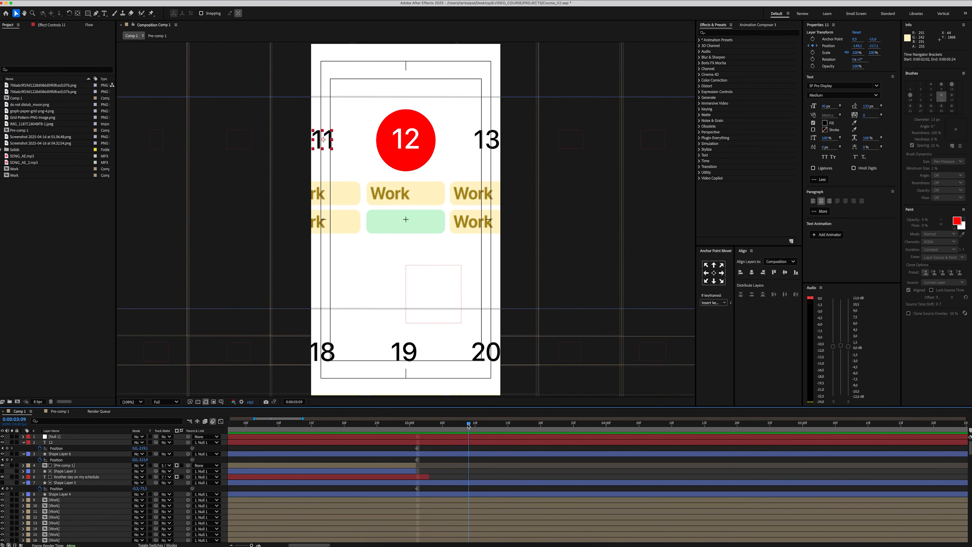
click(461, 443)
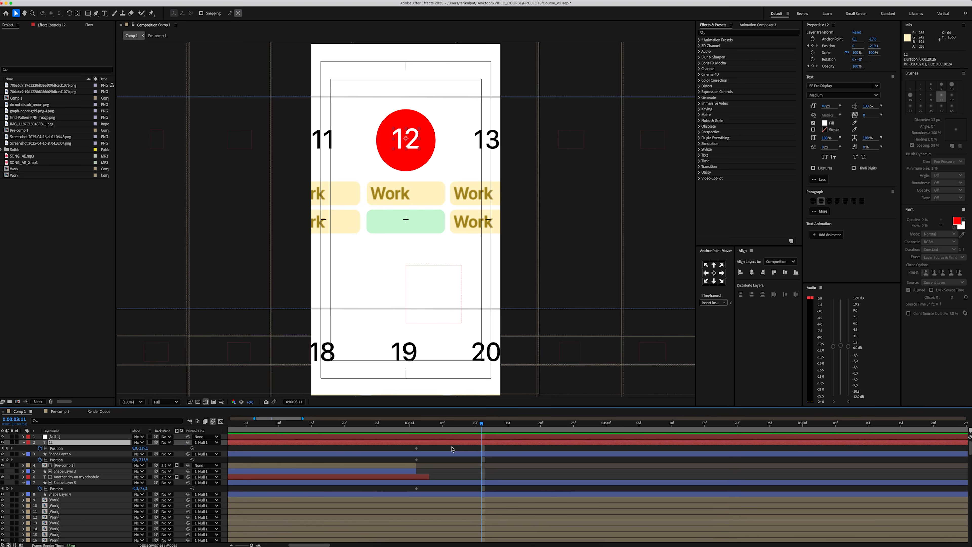
shift+click(452, 455)
drag(408, 162, 408, 47)
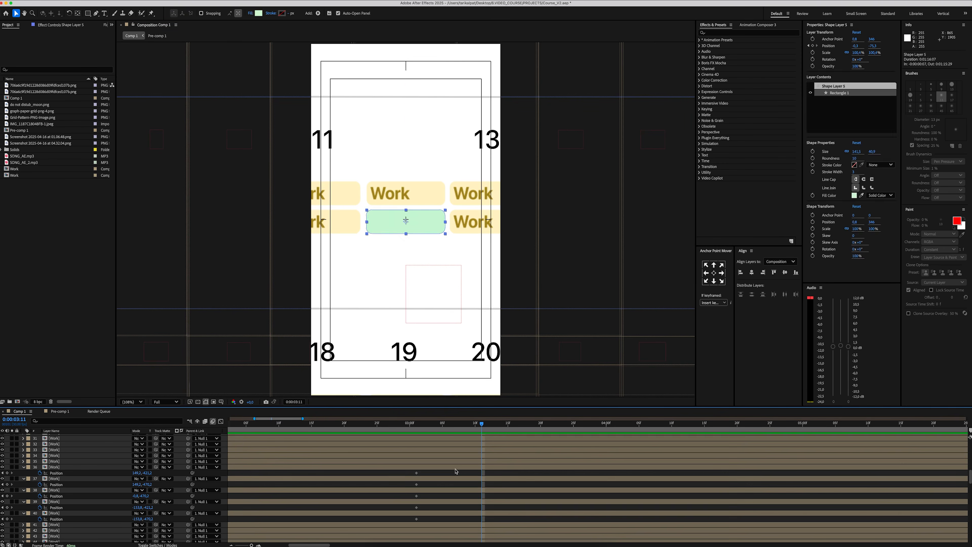
At 0:00:03:11, move the visible Work blocks and surrounding date numbers out of the frame
drag(136, 473, 40, 496)
drag(136, 508, 115, 506)
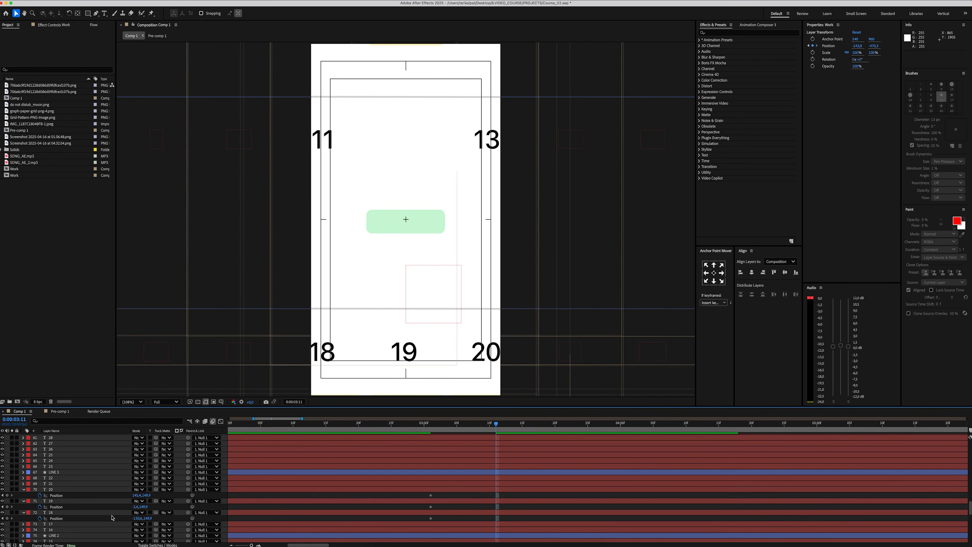
drag(136, 495, 156, 506)
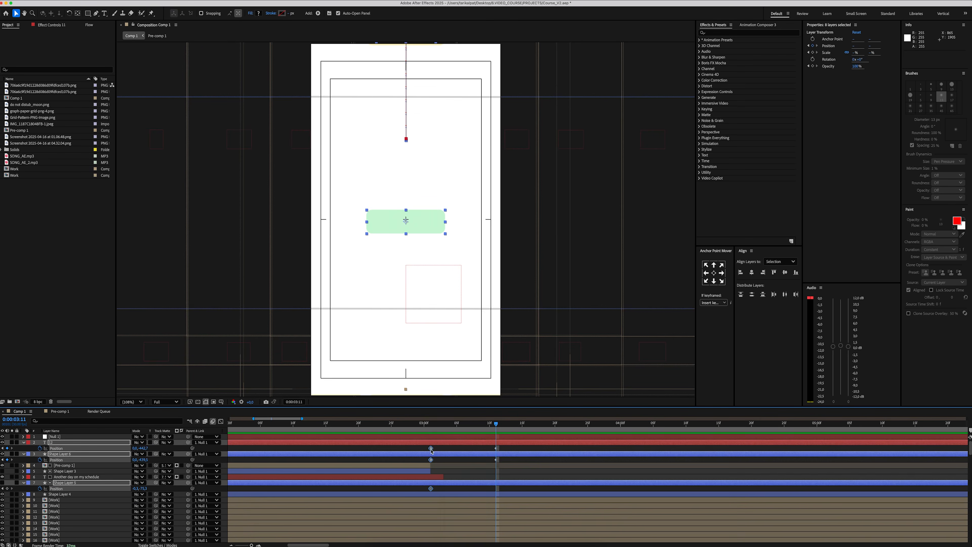
Apply Easy Ease to the selected starting Position keyframes of the calendar elements
right_click(431, 449)
mouse_move(459, 542)
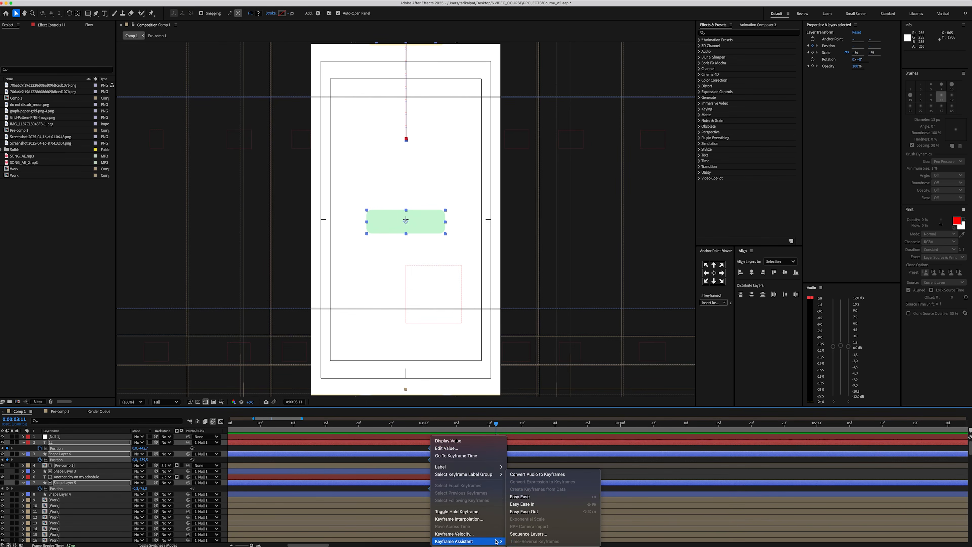
click(522, 496)
Play back the section around 0:00:03:01 to check how the calendar elements leave the frame
drag(495, 424, 433, 431)
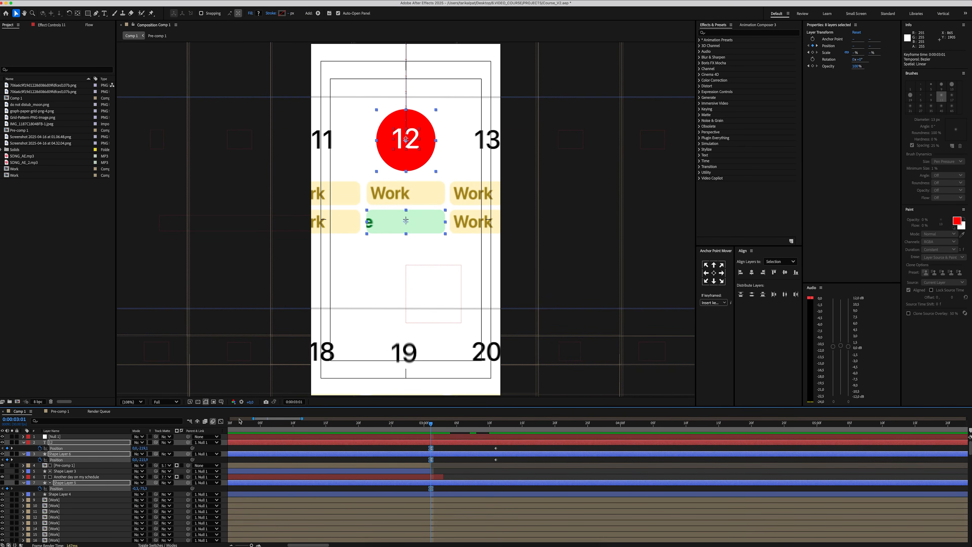
click(221, 422)
key(equal)
drag(452, 525, 474, 525)
click(221, 422)
key(space)
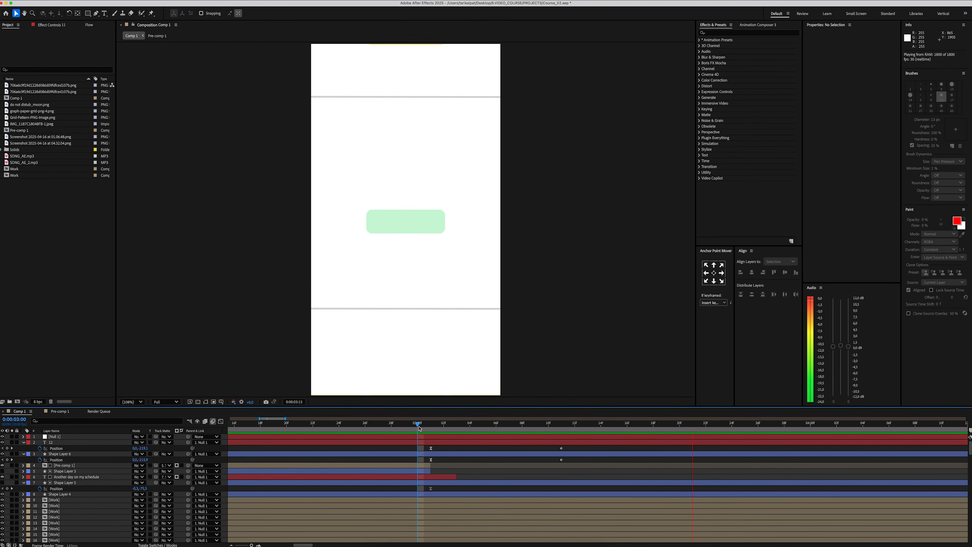
click(418, 426)
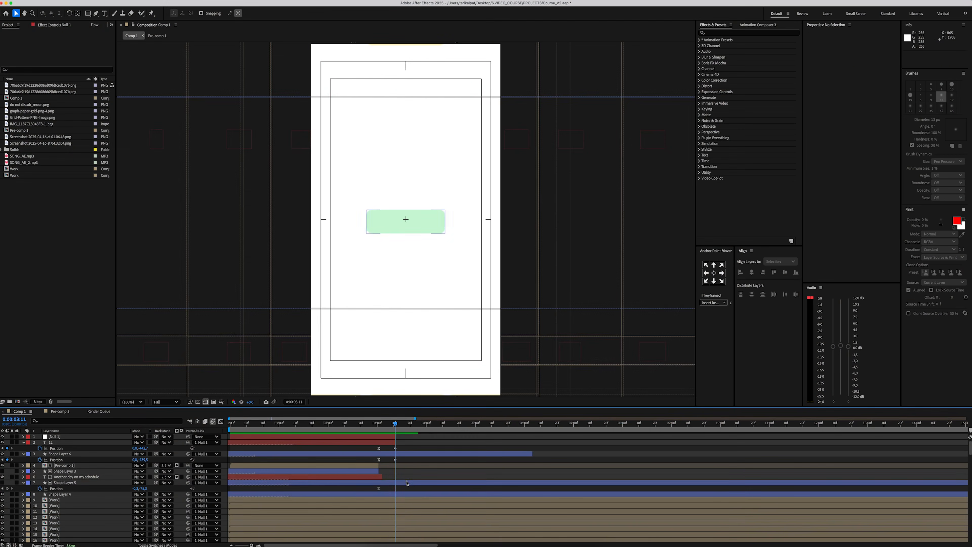
Trim the calendar layers to end at 0:00:03:11, leaving the green Shape Layer 4 at full length
click(406, 455)
key(Delete)
scroll(402, 463, down, 2)
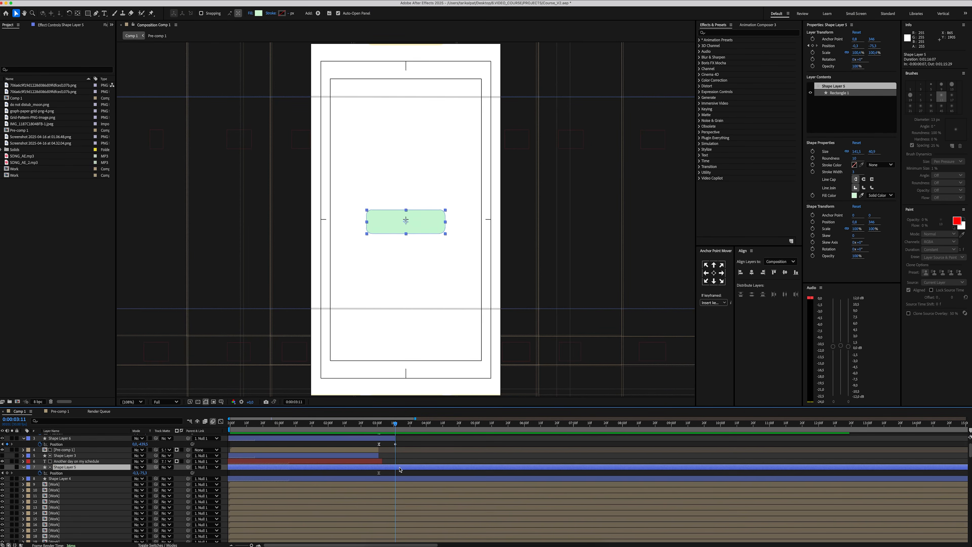
click(400, 484)
scroll(400, 486, down, 15)
shift+click(401, 505)
shift+click(402, 513)
key(alt+bracketright)
click(403, 517)
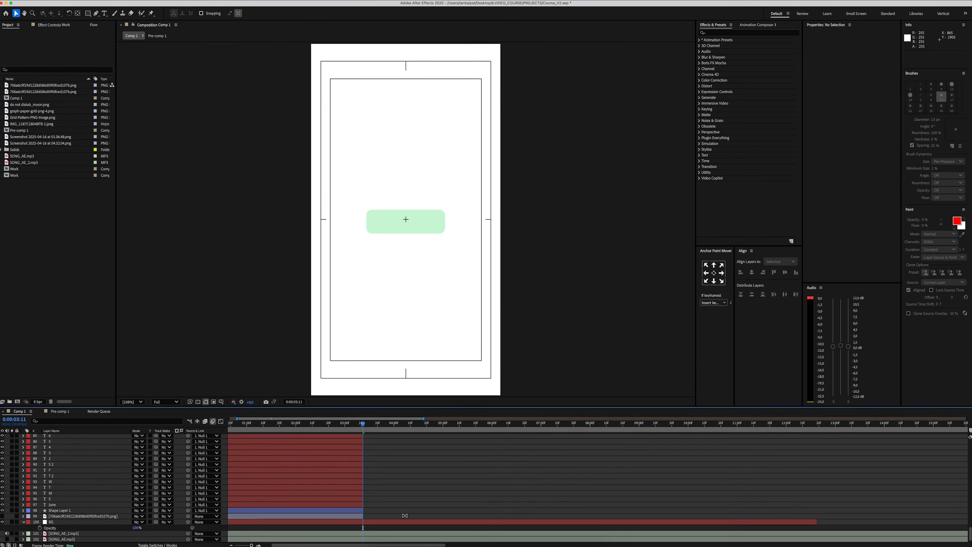
Enable keyframes for Shape Layer 4's roundness, fill color and scale at 0:00:03:06
scroll(390, 497, up, 15)
click(383, 493)
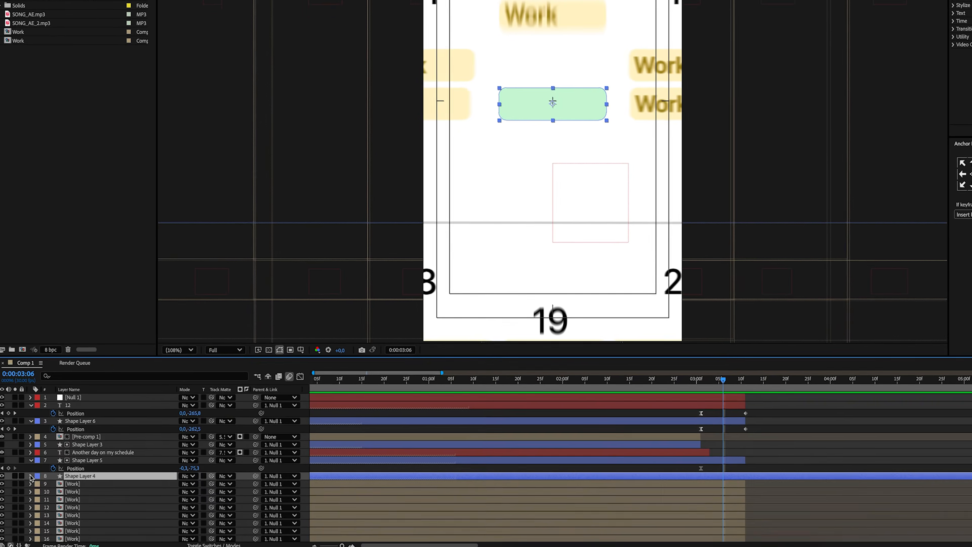
click(30, 475)
scroll(41, 463, down, 8)
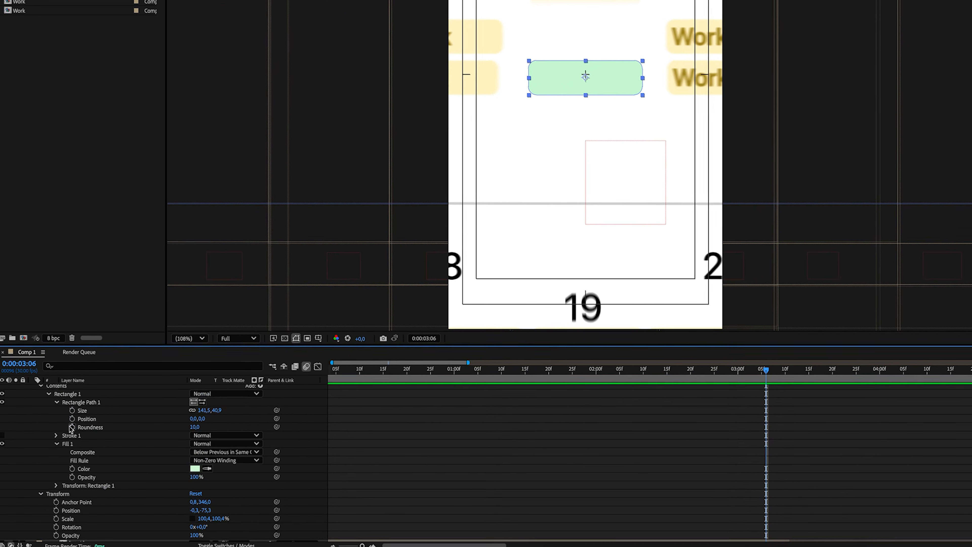
click(68, 433)
click(73, 468)
click(57, 518)
At 0:00:03:26, set Shape Layer 4's scale to 225.4, 185.4% and its roundness to 19
click(822, 370)
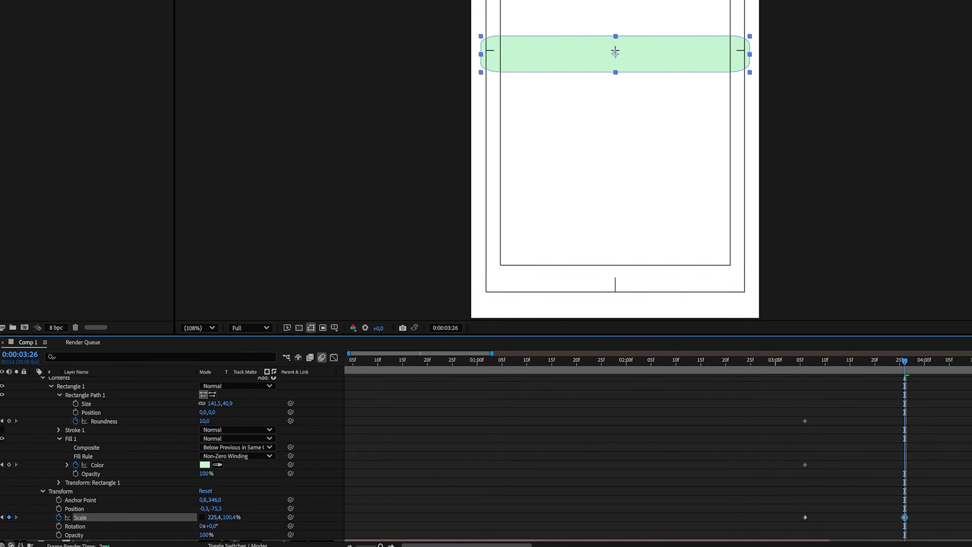
text(5,4)
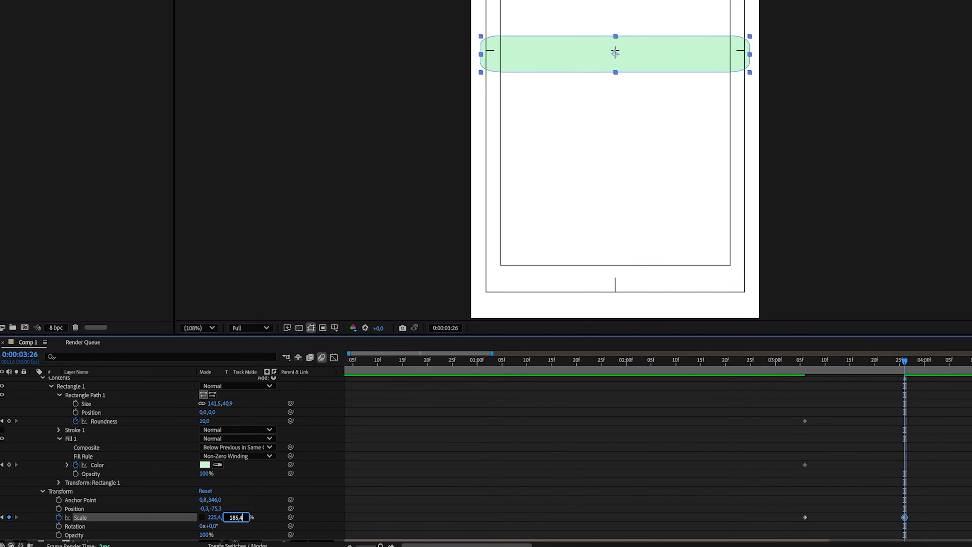
key(Return)
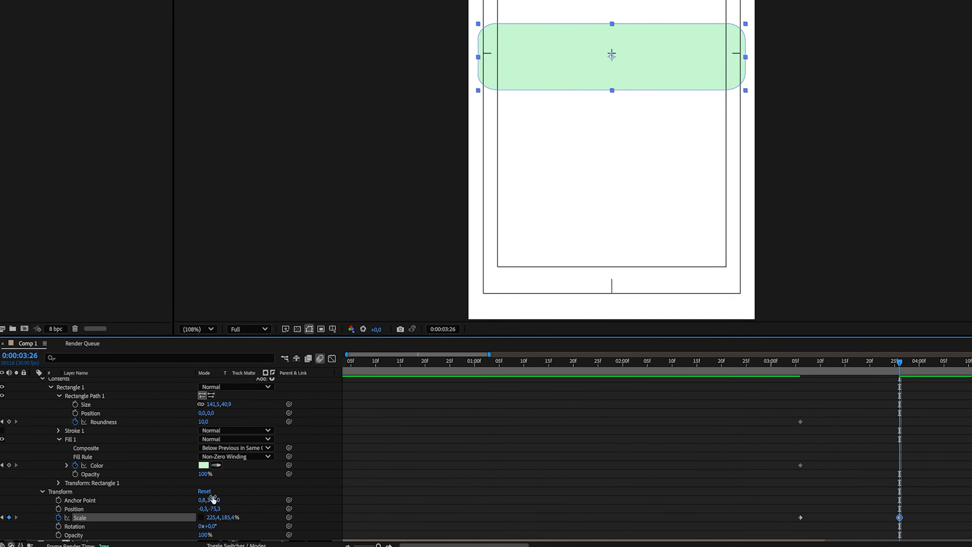
click(203, 422)
text(19)
key(Return)
Change Shape Layer 4's fill color to black at 0:00:03:26
click(201, 465)
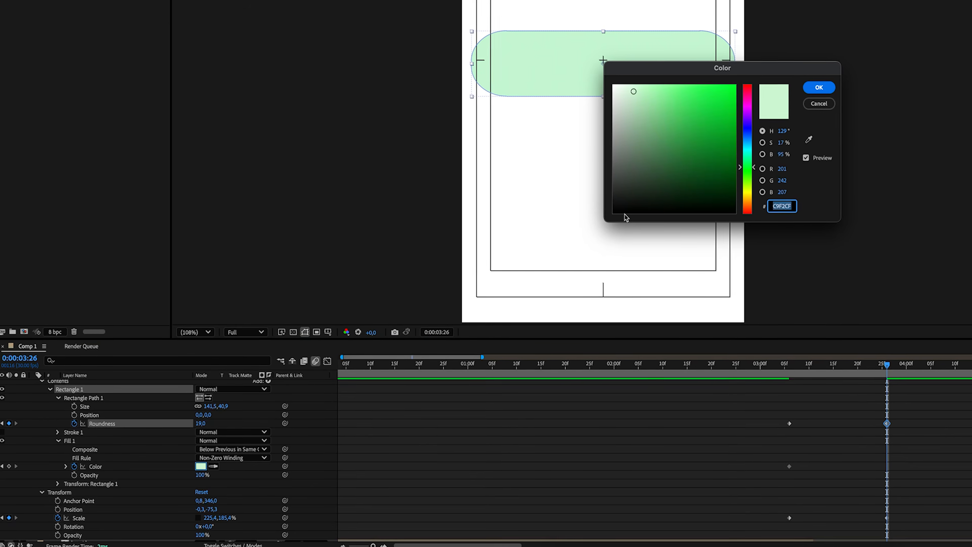
click(625, 217)
key(Return)
Apply Easy Ease to Shape Layer 4's roundness, color and scale keyframes, adjust their speed curve in the Graph Editor and preview the result
drag(923, 405, 769, 523)
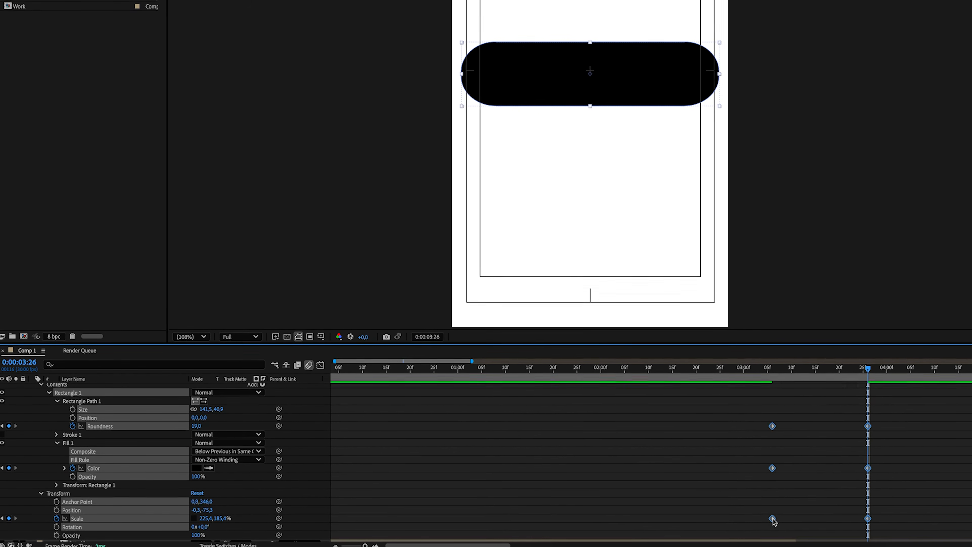
right_click(777, 519)
mouse_move(870, 541)
click(899, 471)
click(322, 364)
drag(832, 517, 803, 517)
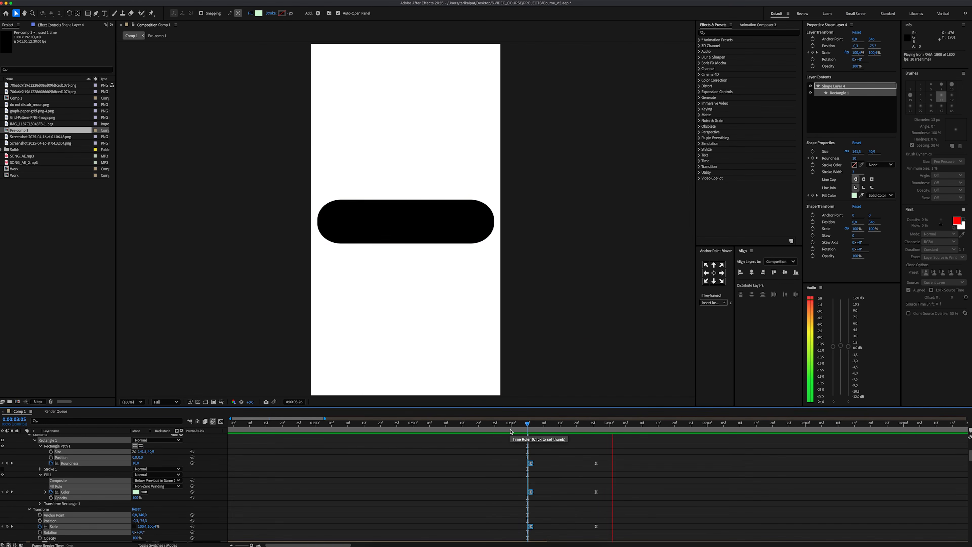
key(space)
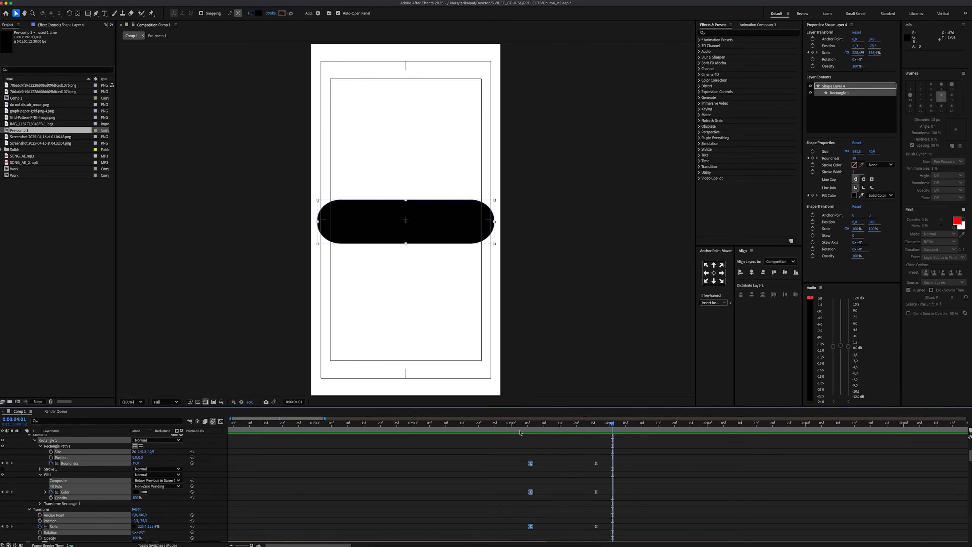
Split Shape Layer 4 at 0:00:03:26 and move the second half to the top of the layer stack
scroll(539, 464, up, 5)
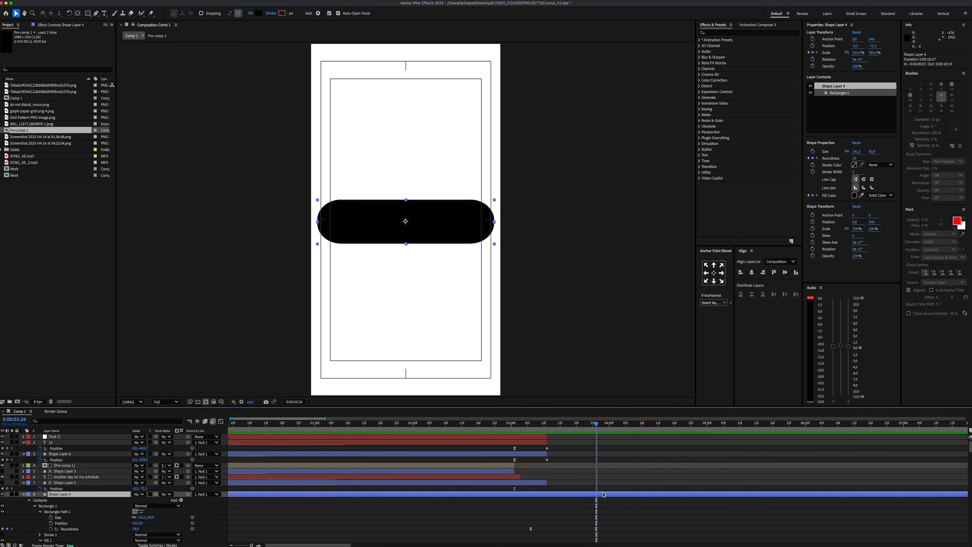
key(super+shift+d)
drag(88, 494, 88, 434)
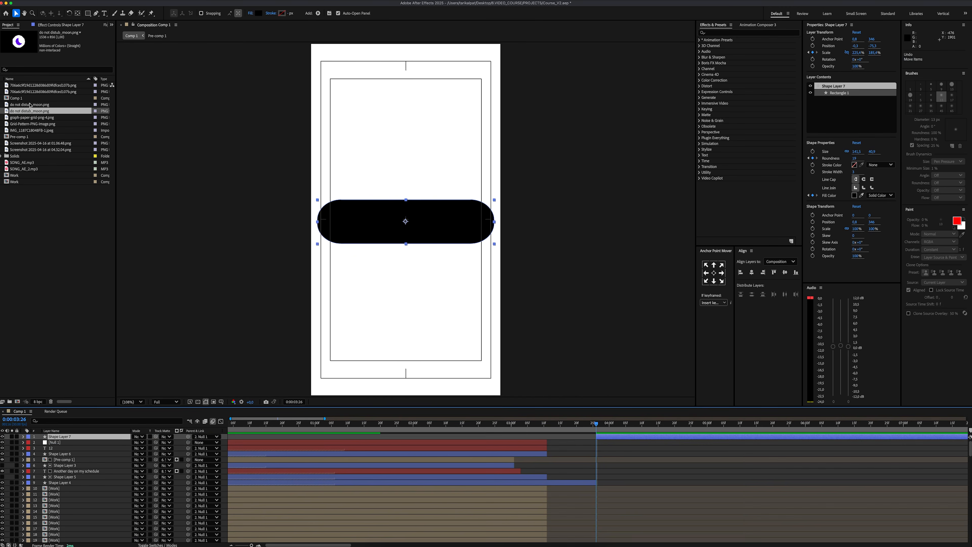
Add do not distub_moon.png as the topmost layer and make it start at 0:00:03:26
drag(31, 111, 52, 402)
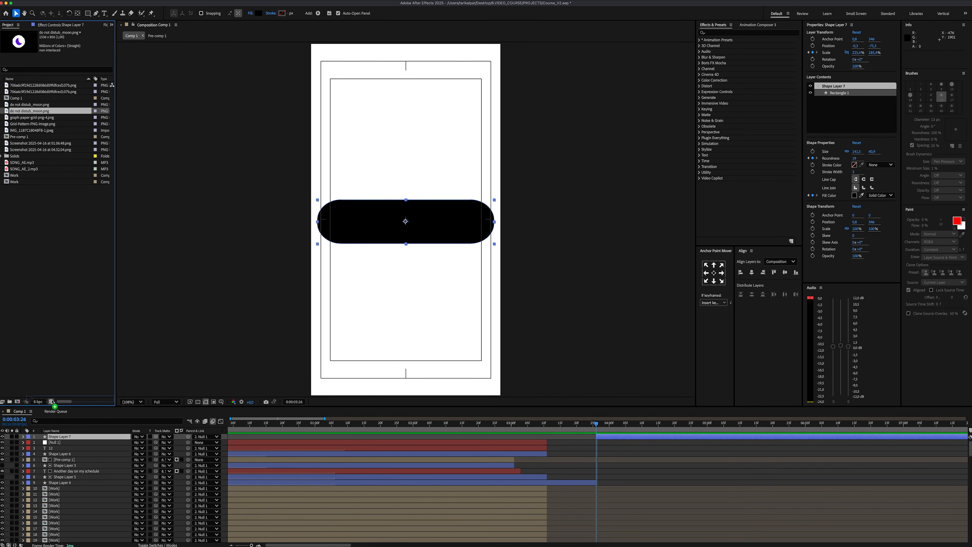
drag(59, 435, 59, 434)
key(minus)
drag(230, 436, 380, 436)
key(equal)
key(equal)
key(equal)
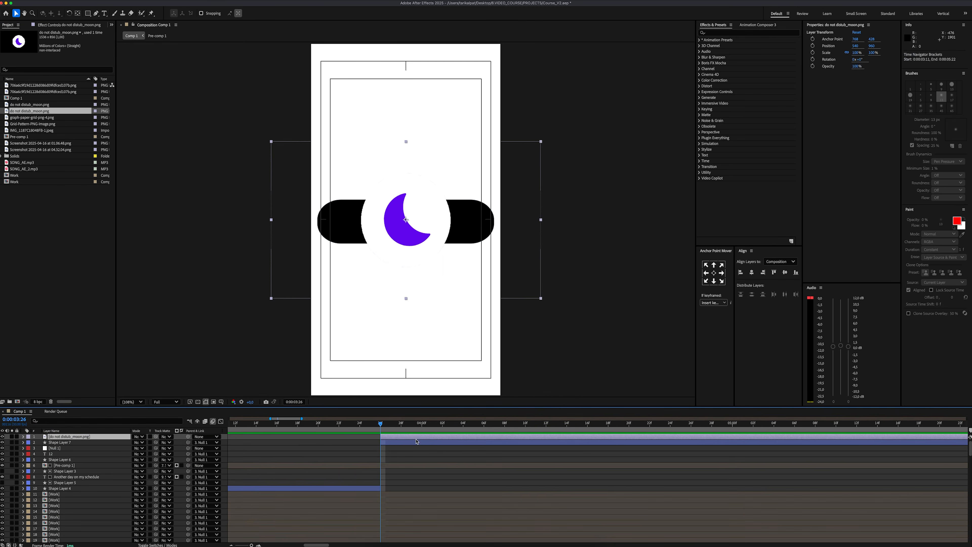
Scale the moon image to 37% and place it inside the black pill's left end
key(s)
drag(148, 445, 127, 444)
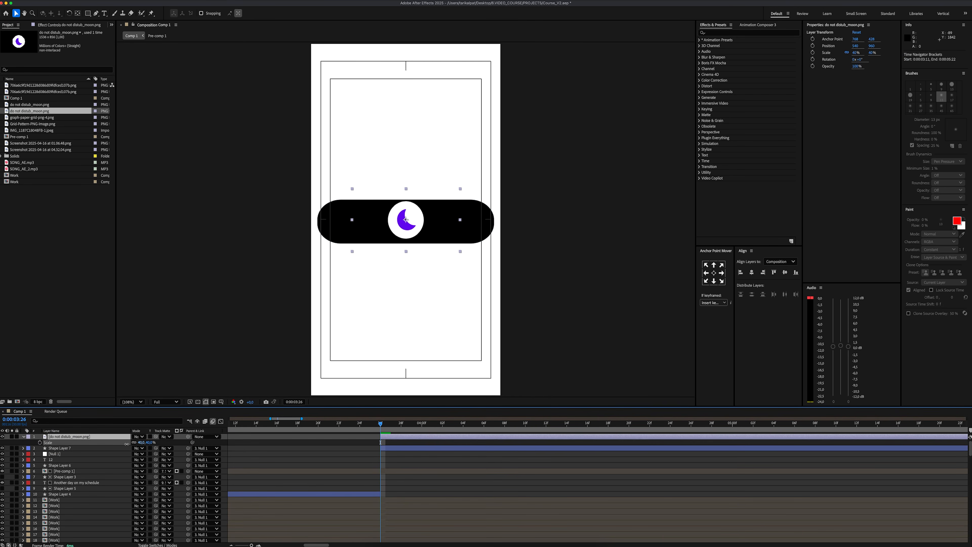
drag(435, 231, 351, 235)
Add the white text "Do Not Disturb" on the black pill and center its anchor point
click(104, 13)
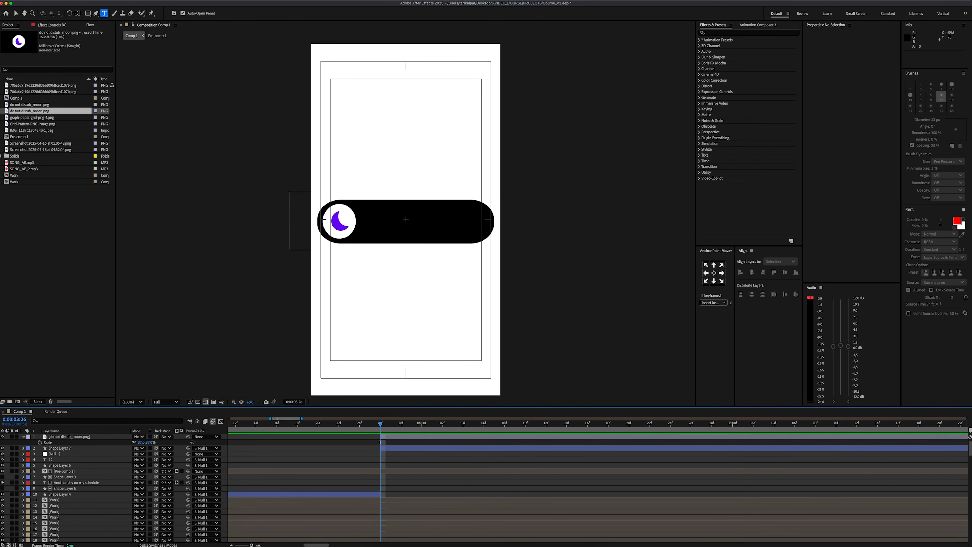
click(371, 224)
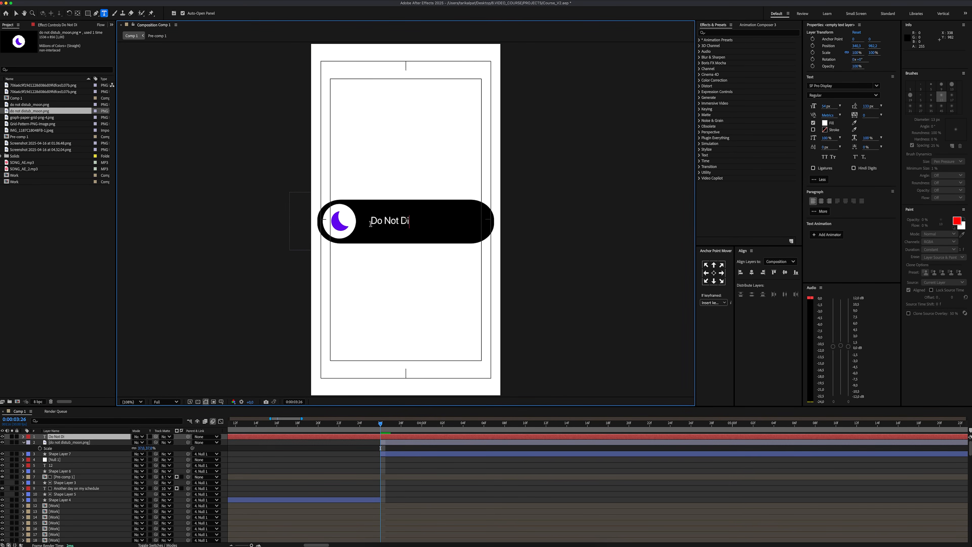
click(714, 273)
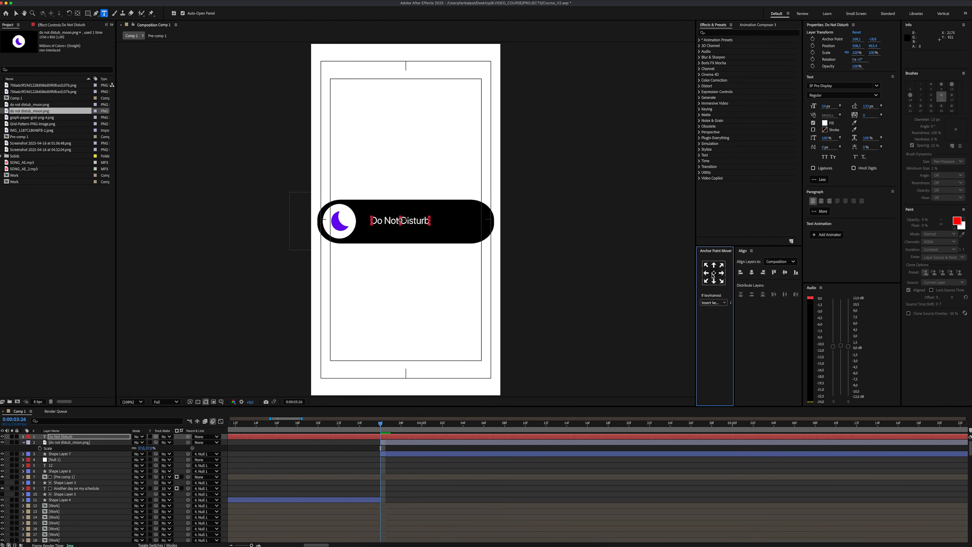
Align the "Do Not Disturb" text to the composition center, then shift it left toward the moon icon
click(752, 272)
click(784, 272)
click(129, 437)
key(v)
key(p)
drag(134, 442, 126, 444)
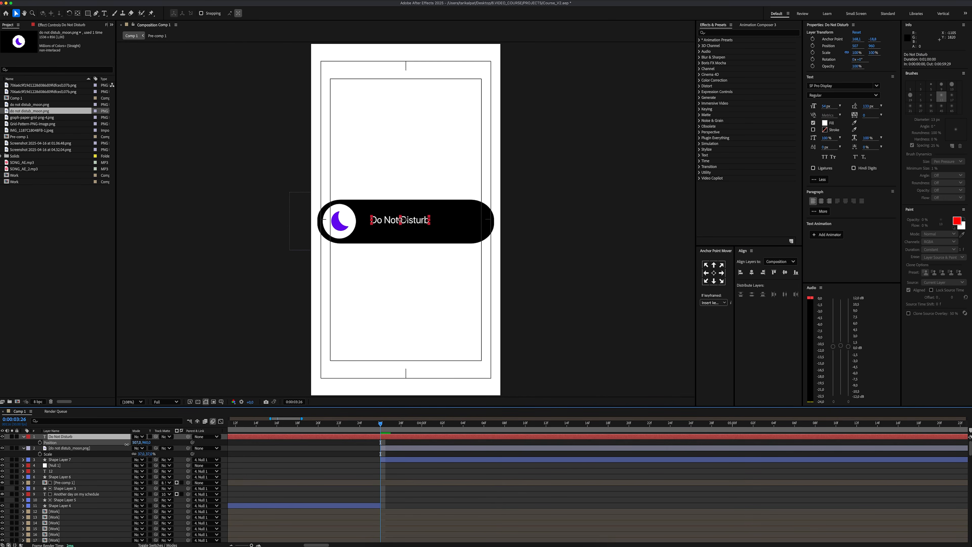
Duplicate the "Do Not Disturb" text, offset the copy to the lower right and change its wording to "On"
key(ctrl+d)
drag(404, 222, 449, 232)
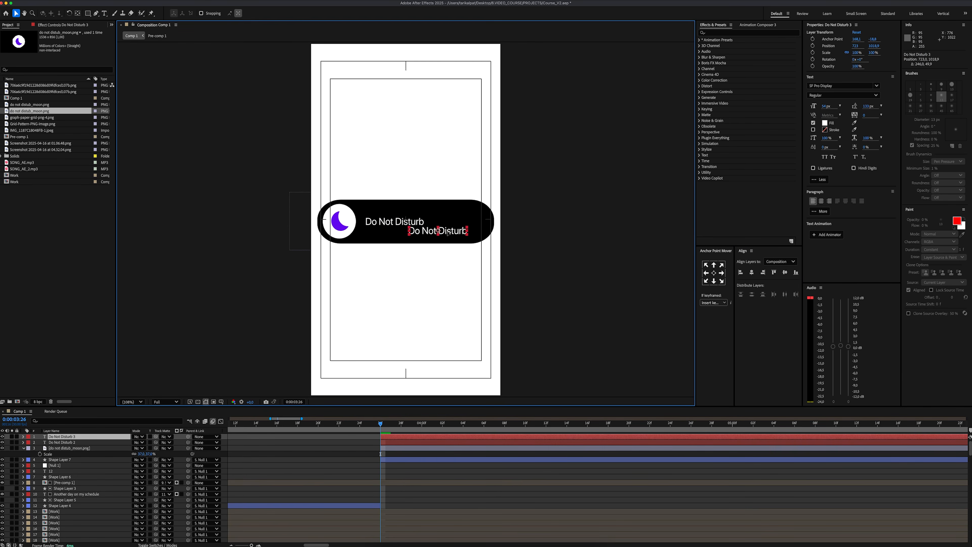
double_click(449, 232)
text(On)
key(Escape)
key(v)
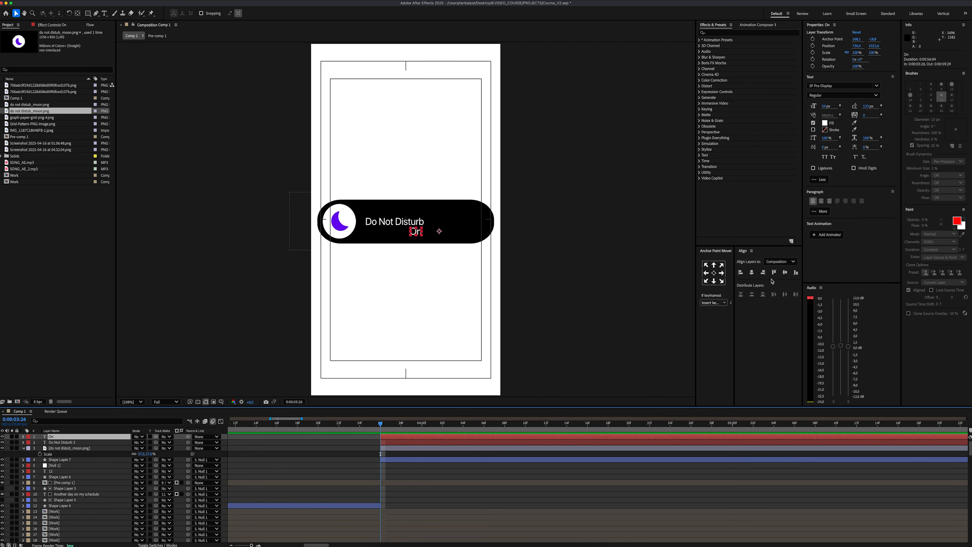
Center the "On" text's anchor point and place it at the pill's right end, level with "Do Not Disturb"
click(714, 273)
scroll(415, 214, up, 4)
drag(426, 290, 639, 253)
key(shift+/)
Change the "On" text's fill color to a muted purple
double_click(473, 221)
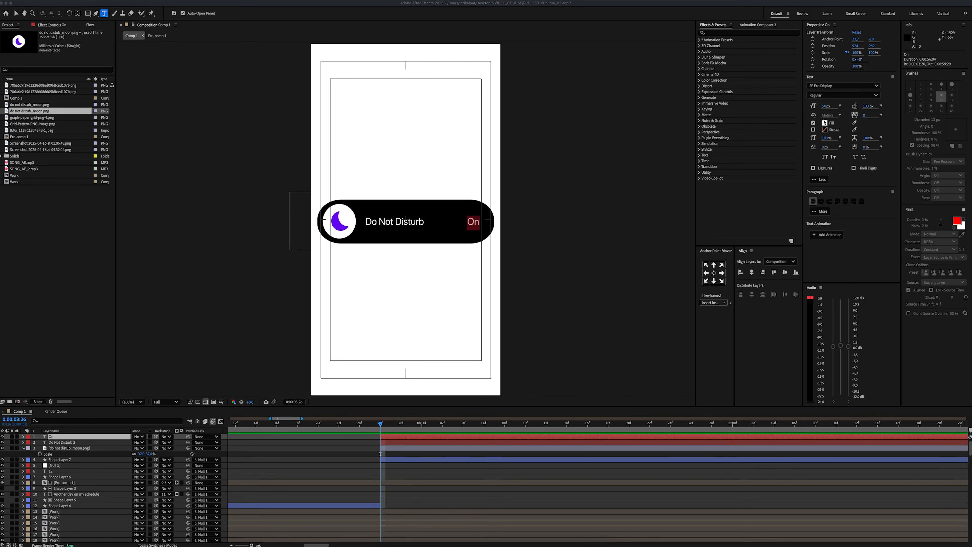
click(824, 123)
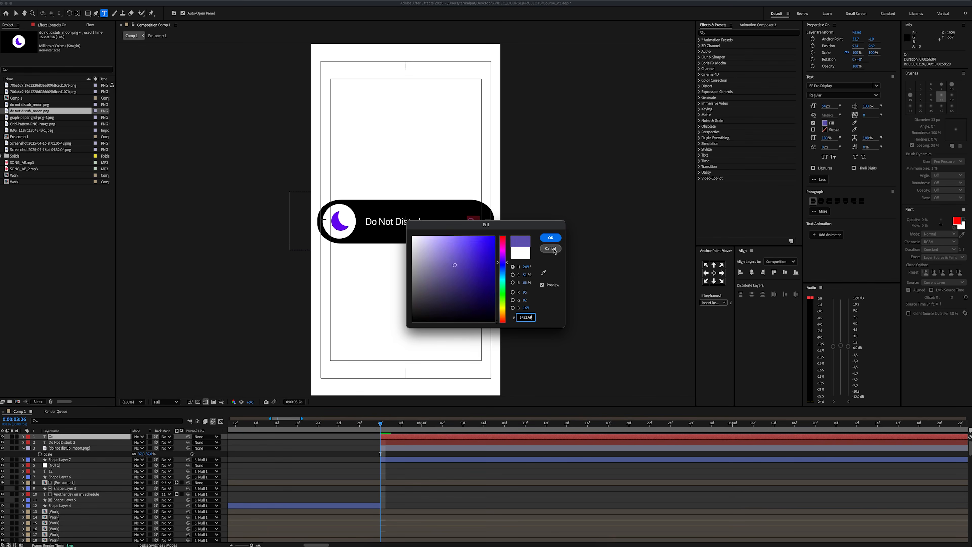
click(551, 238)
Set Shape Layer 7's parent to None
click(111, 459)
key(minus)
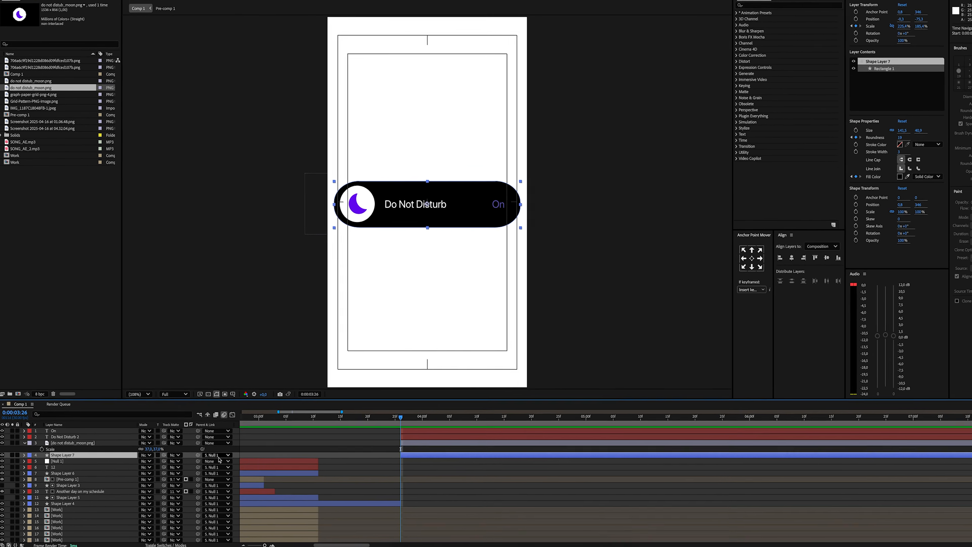
click(216, 455)
click(215, 415)
click(109, 455)
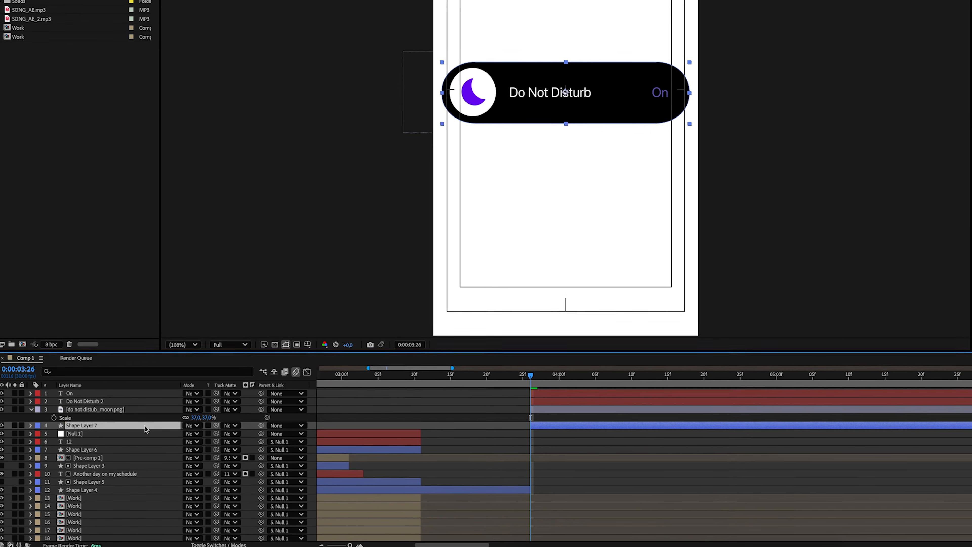
Duplicate Shape Layer 7 and select the "On", "Do Not Disturb" and moon layers together
key(ctrl+d)
click(115, 393)
shift+click(129, 401)
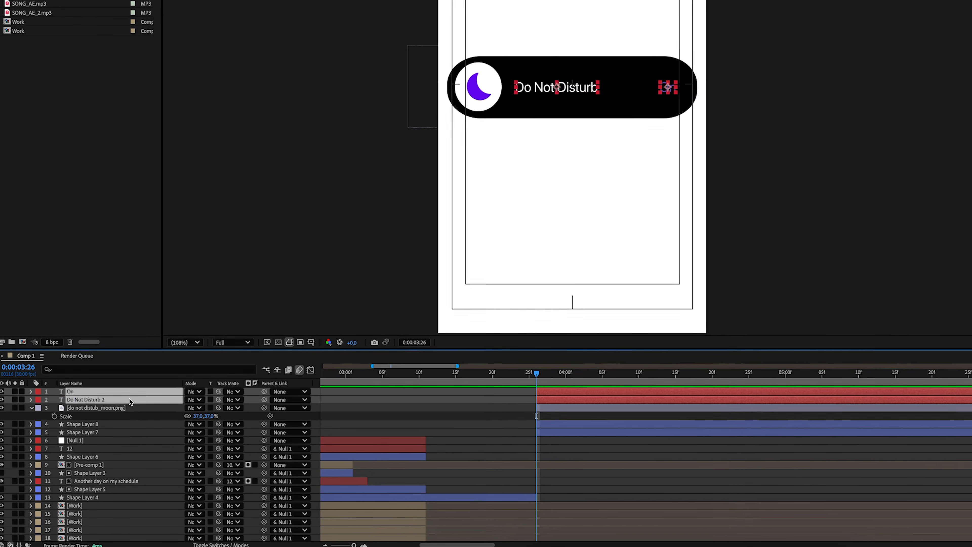
shift+click(130, 408)
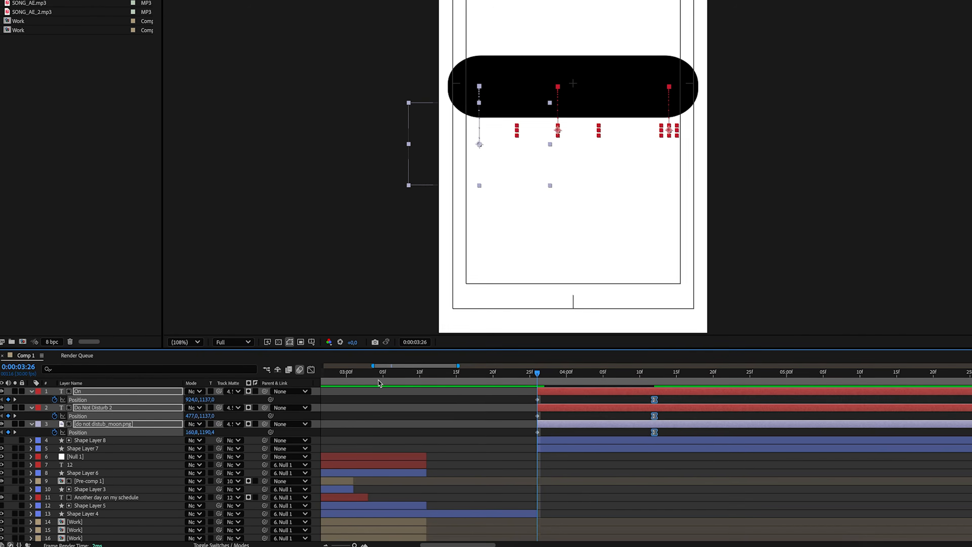
Stagger the "Do Not Disturb" and "On" layers three frames apart after the moon layer and preview the reveal
shift+click(551, 393)
drag(549, 409, 567, 409)
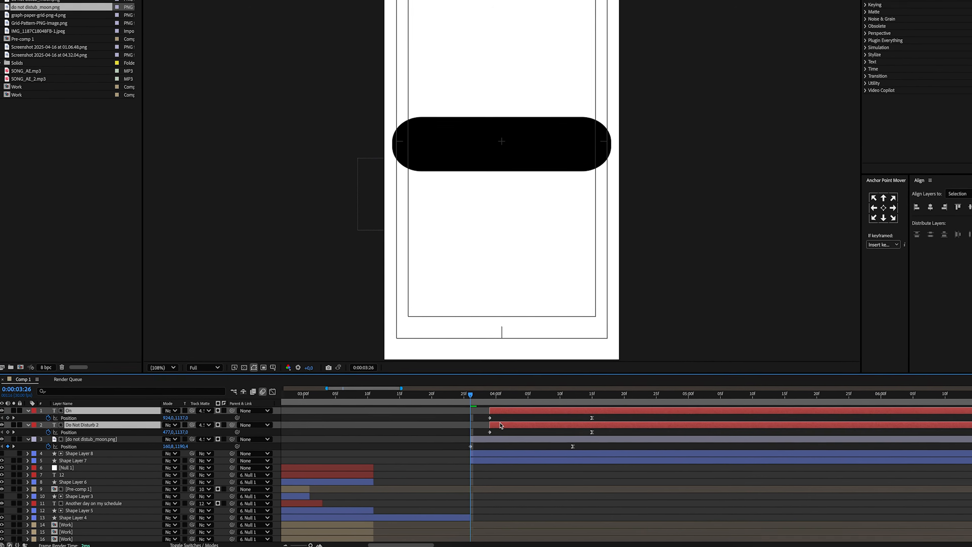
click(501, 411)
drag(501, 411, 521, 412)
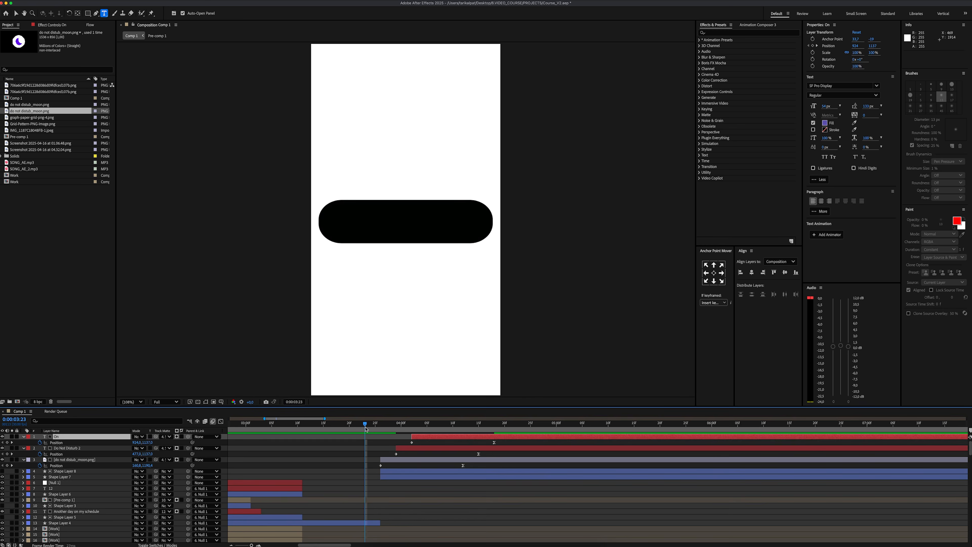
key(space)
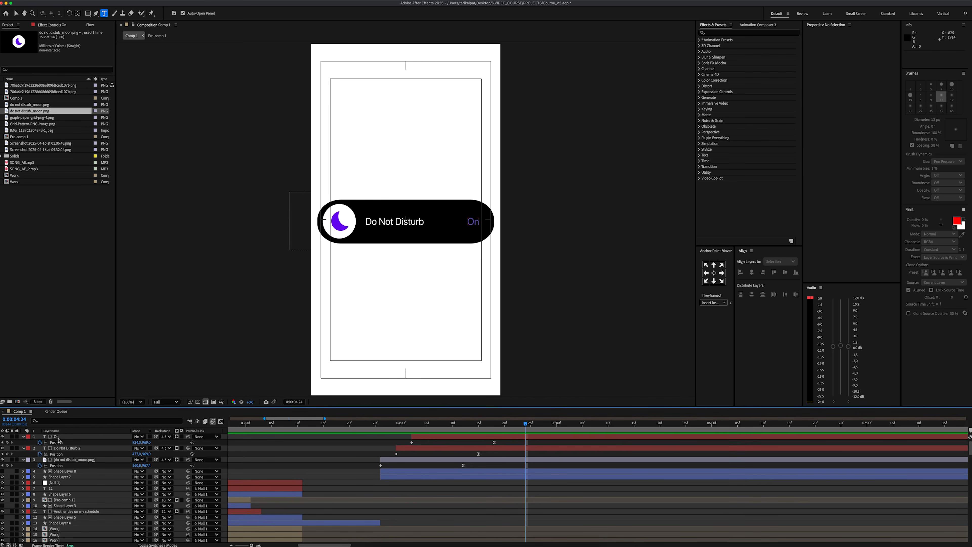
Parent the "On", "Do Not Disturb", moon and Shape Layer 8 layers to Shape Layer 7
shift+click(62, 472)
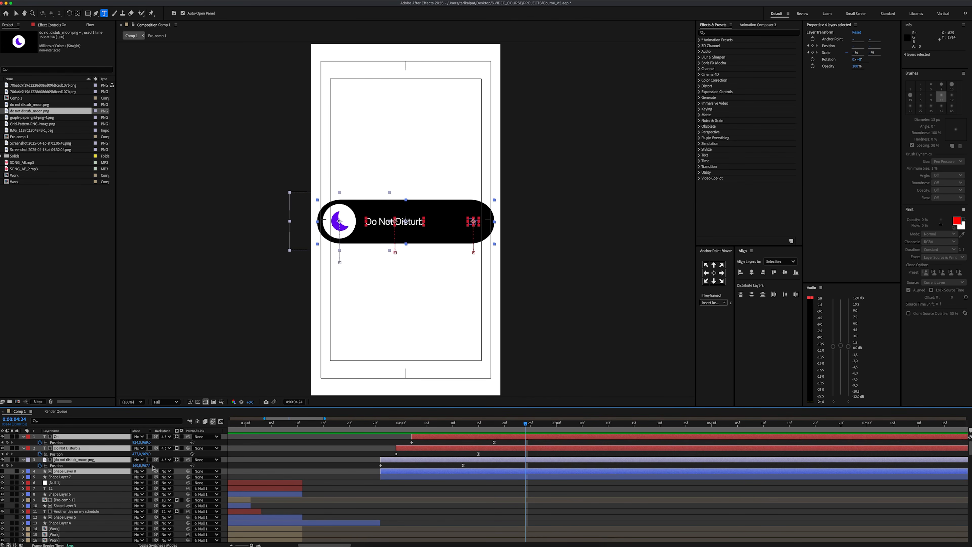
drag(189, 473, 79, 477)
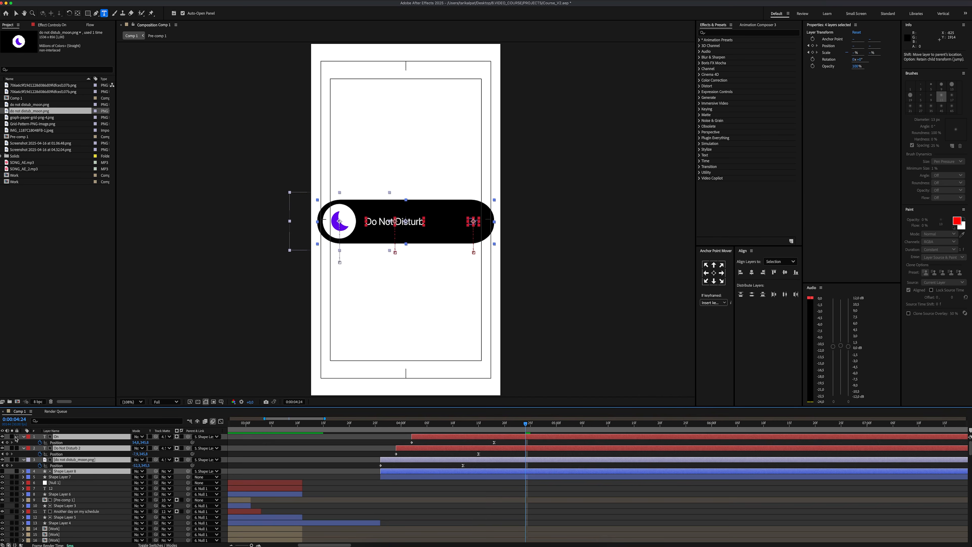
Add a bold black text layer reading "steady" above the pill, center its anchor point and reposition it
click(363, 128)
text(steady)
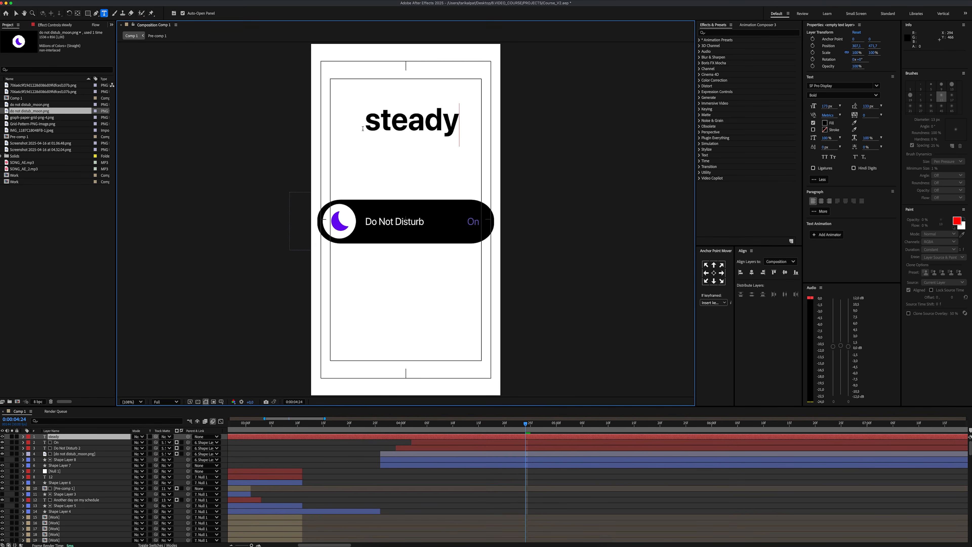
click(714, 272)
drag(421, 126, 398, 148)
Duplicate the "steady" text and change the copy's wording to "blockin'"
key(ctrl+d)
double_click(429, 119)
text(blockin)
click(332, 474)
key(v)
Duplicate the word layer again, change the copy to "the" and center its anchor point
key(ctrl+d)
double_click(416, 153)
text(the)
key(Escape)
click(714, 272)
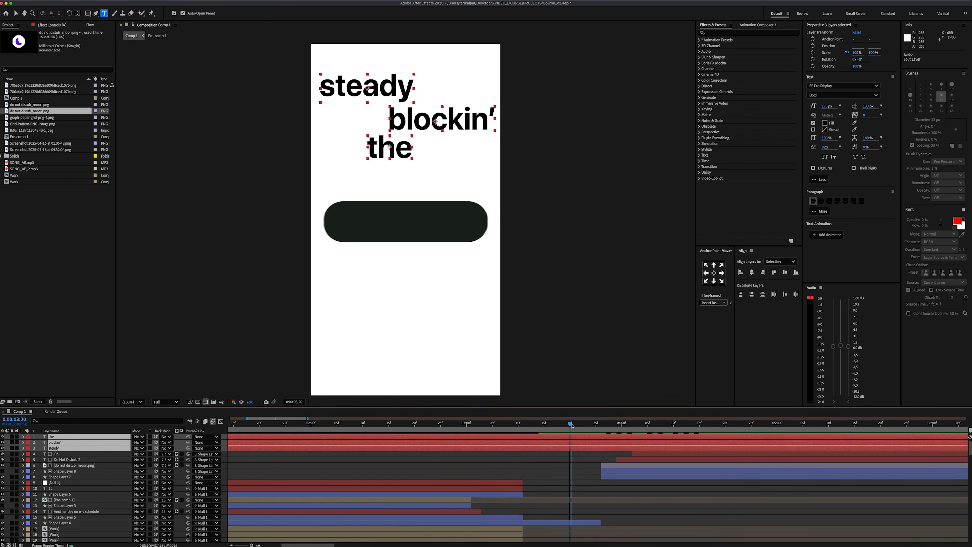
Keyframe the three words' positions at 0:00:03:20; at 0:00:03:11, move "steady" and "the" off the left edge and "blockin'" off the right
key(p)
key(alt+shift+p)
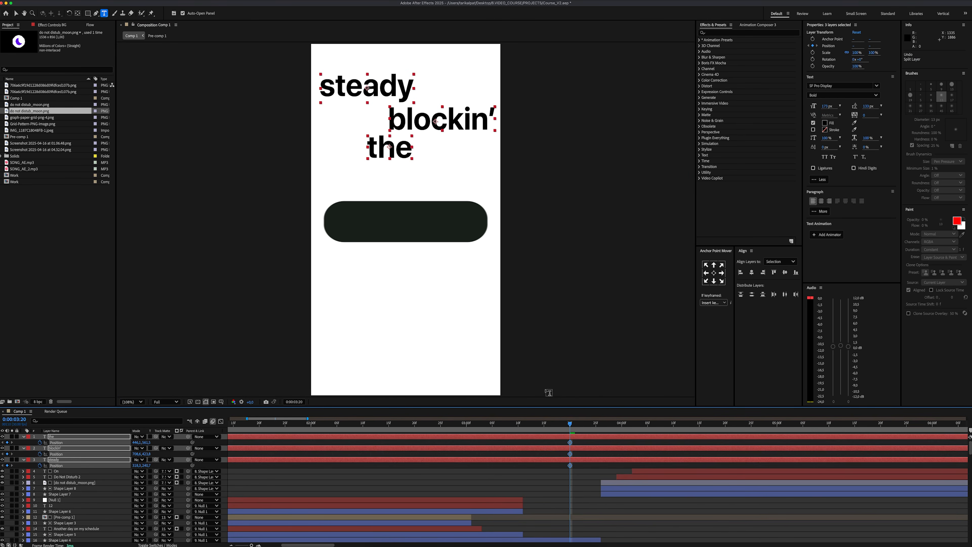
drag(569, 425, 524, 427)
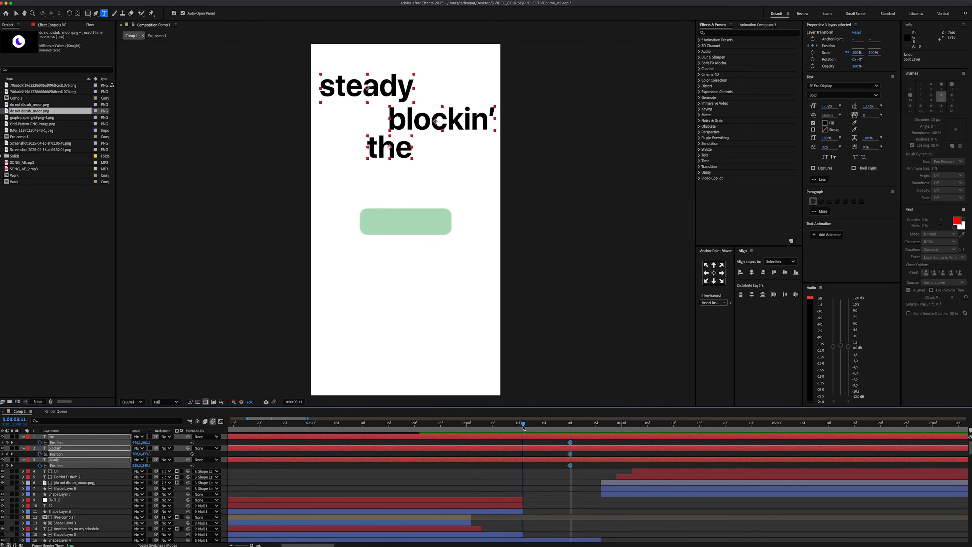
click(511, 455)
click(342, 437)
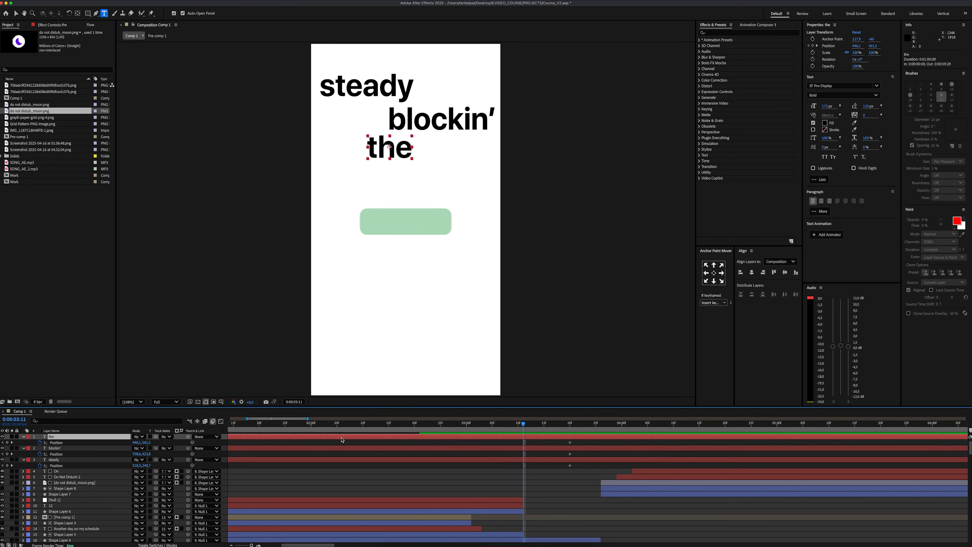
click(91, 459)
drag(137, 465, 65, 463)
drag(136, 454, 340, 447)
click(345, 437)
key(v)
drag(393, 154, 291, 153)
Split the three word layers at 0:00:03:11 and delete their earlier halves
click(509, 459)
shift+click(509, 448)
shift+click(510, 438)
key(super+shift+d)
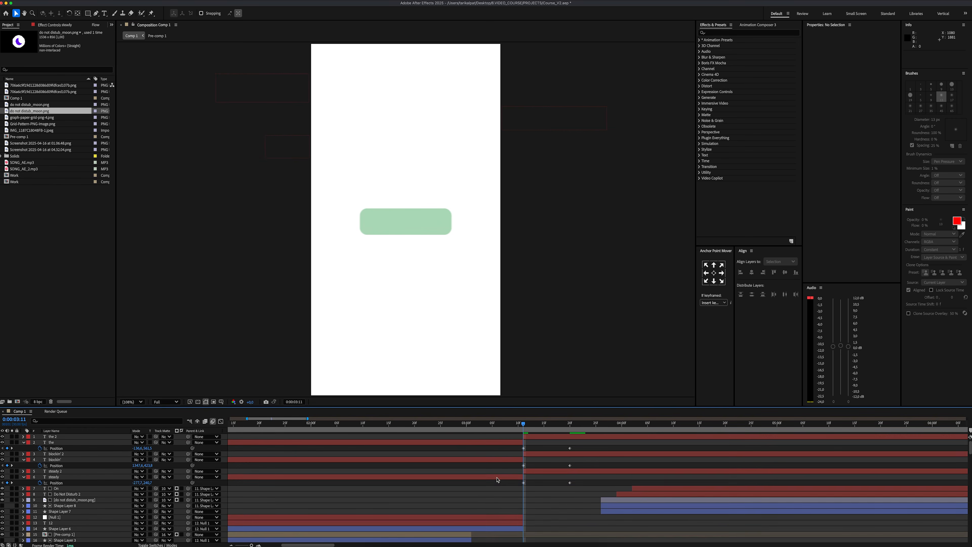
click(497, 477)
key(Delete)
click(499, 460)
key(Delete)
click(503, 443)
key(Delete)
Apply Easy Ease to the three word layers' ending position keyframes at 0:00:03:20
click(541, 437)
shift+click(541, 449)
key(u)
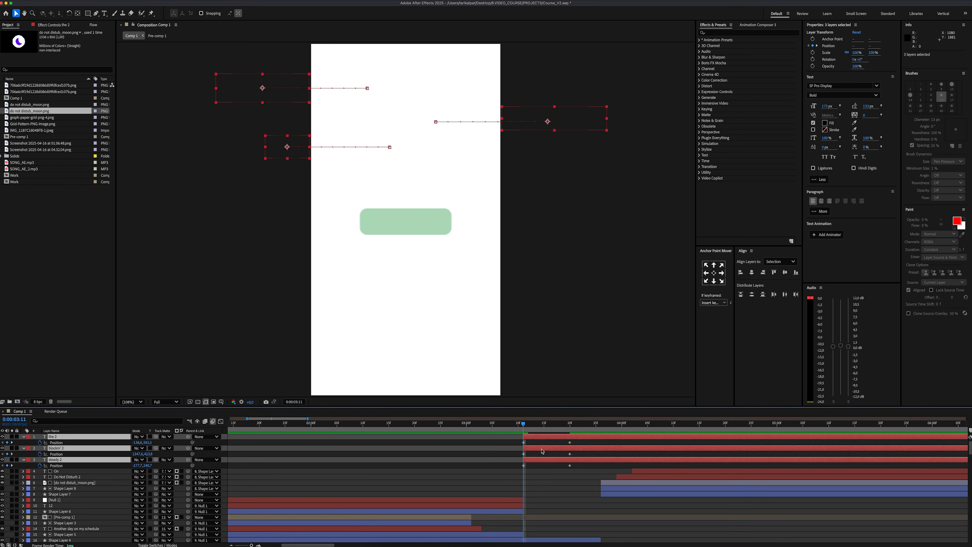
drag(577, 441, 567, 468)
right_click(569, 465)
mouse_move(613, 543)
click(659, 497)
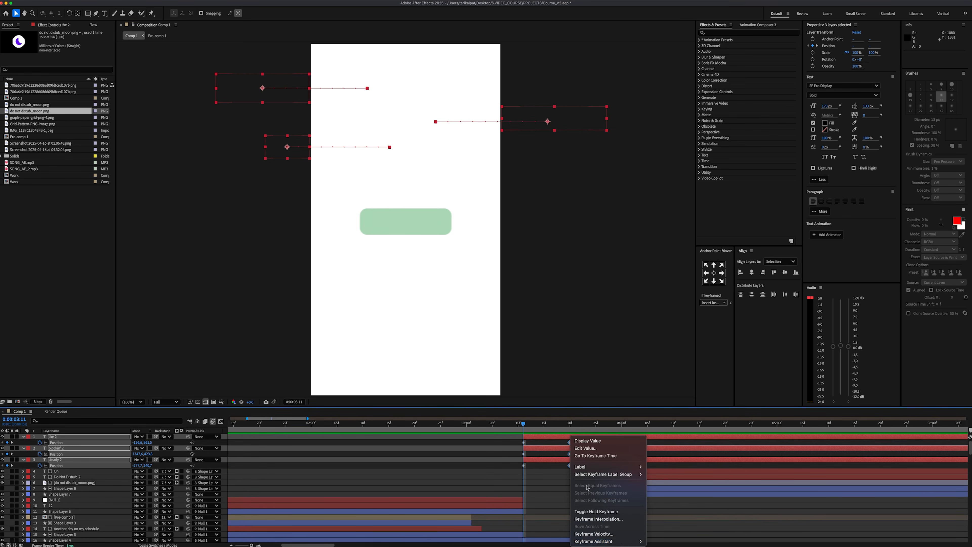
Reshape the words' speed curve in the Graph Editor so they start fast and slow down gradually
click(221, 422)
drag(562, 525, 550, 526)
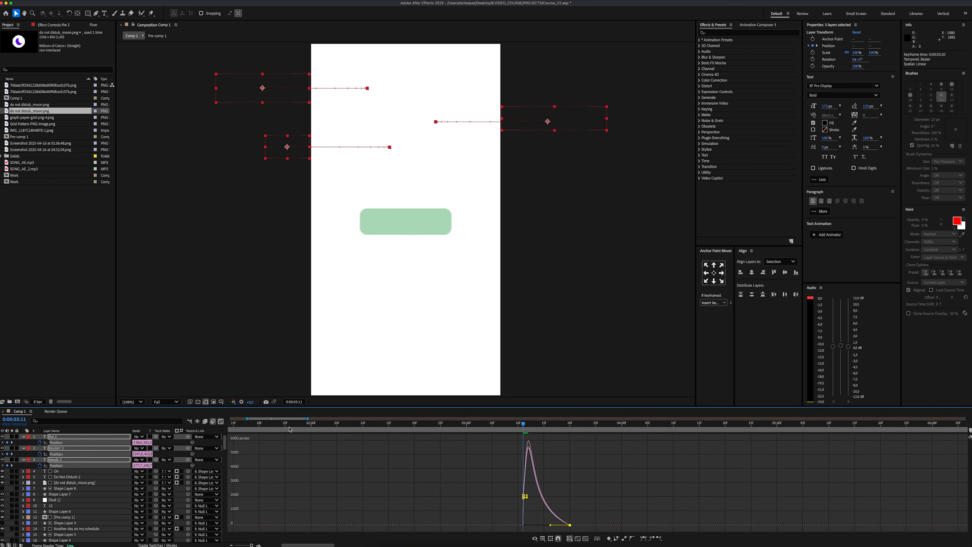
click(220, 421)
Offset "blockin'" to start at 0:00:03:19 and "the" at 0:00:03:27, then preview the staggered words
click(488, 453)
click(548, 448)
shift+click(554, 438)
drag(546, 438, 625, 439)
shift+click(583, 448)
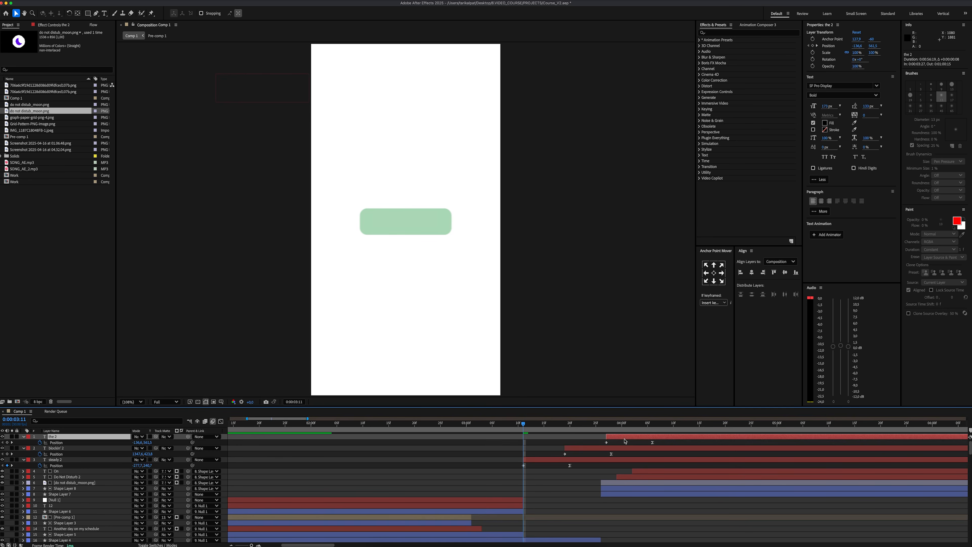
click(488, 424)
key(space)
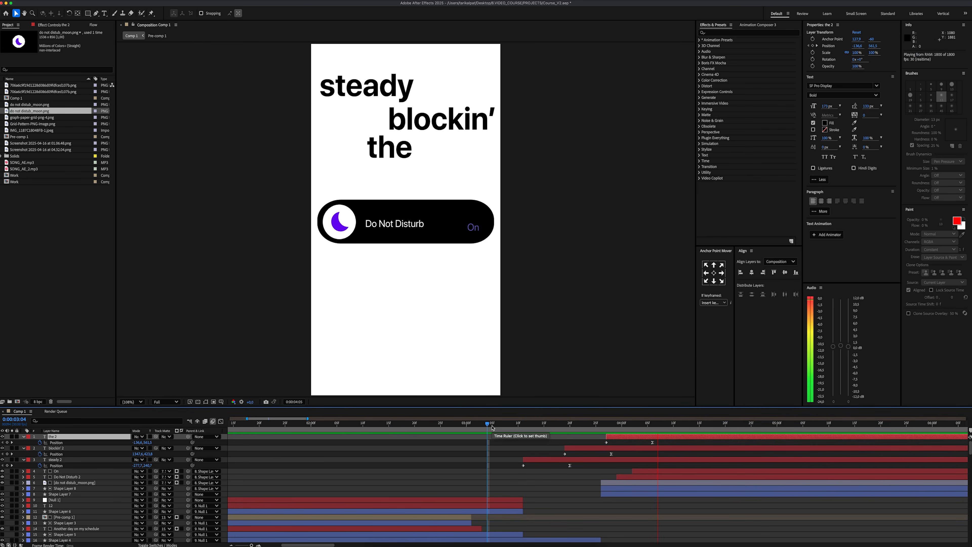
key(space)
Duplicate the "the" text layer, remove the copy's position keyframes and place it below and right of the original
key(super+d)
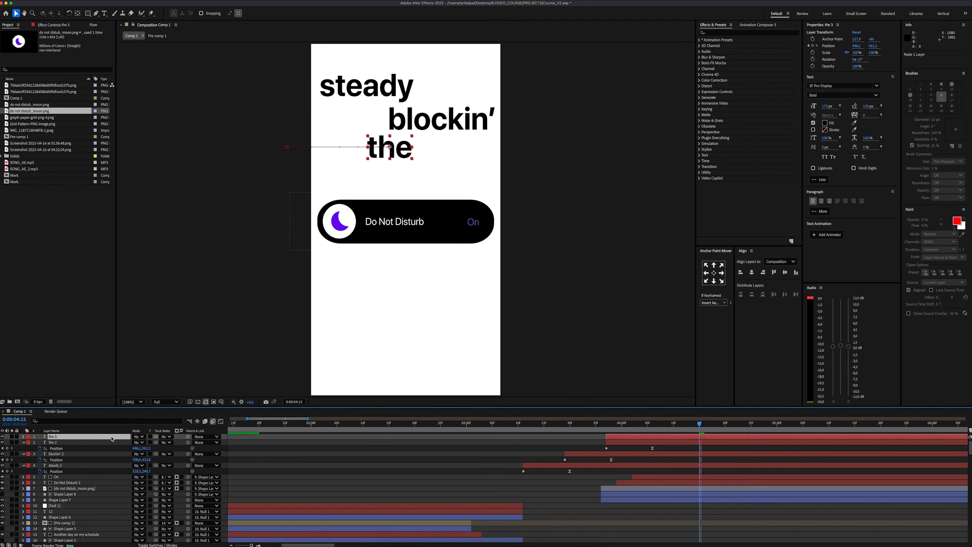
key(p)
click(40, 442)
drag(385, 148, 417, 179)
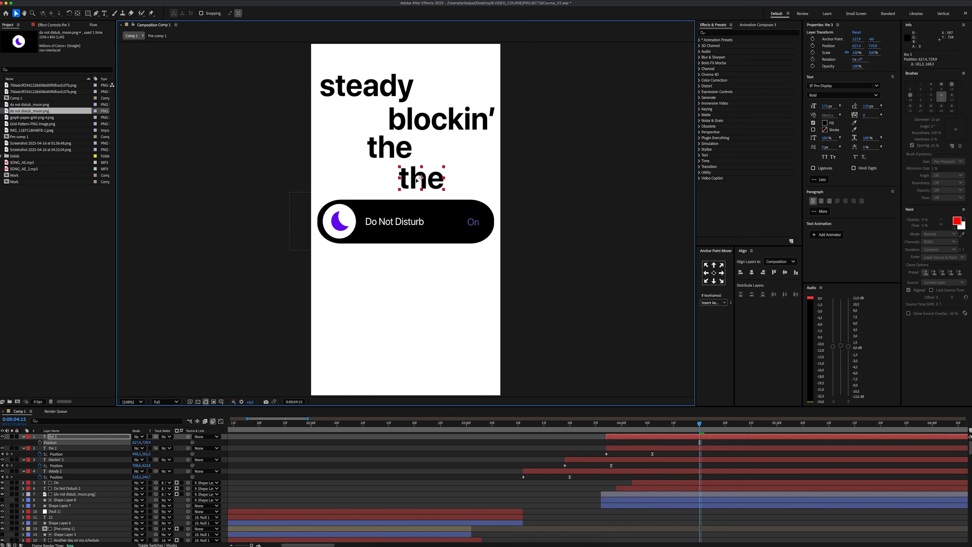
Replace the duplicated word's text with "devil"
double_click(417, 179)
text(devil)
key(super+a)
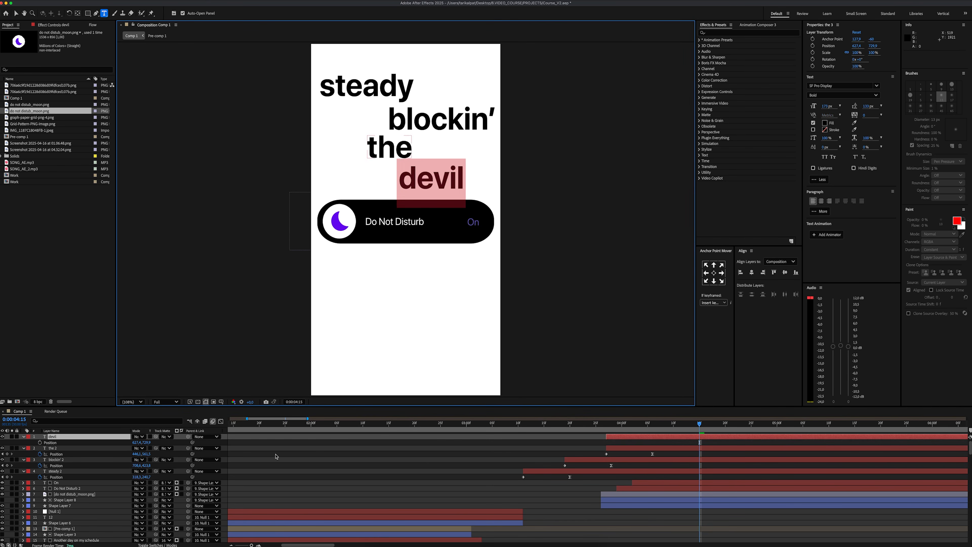
Center the anchor point of "devil", tilt the word slightly clockwise, enlarge it and place it below "the" above the pill
click(101, 437)
key(super+alt+Home)
key(r)
drag(140, 443, 148, 443)
key(s)
key(v)
drag(444, 180, 456, 177)
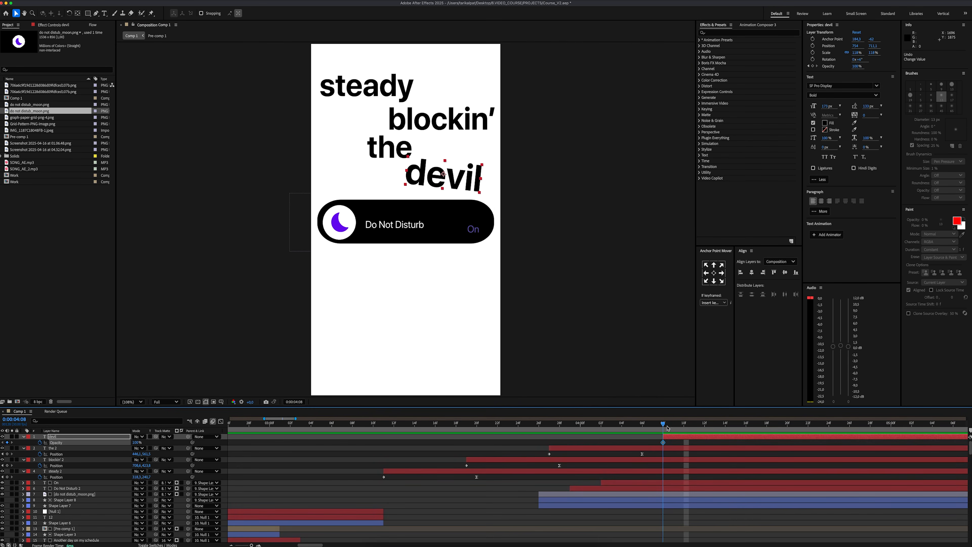
Keyframe the opacity of "devil" to 0% at 0:00:04:09 and 100% one frame later
drag(668, 428, 675, 428)
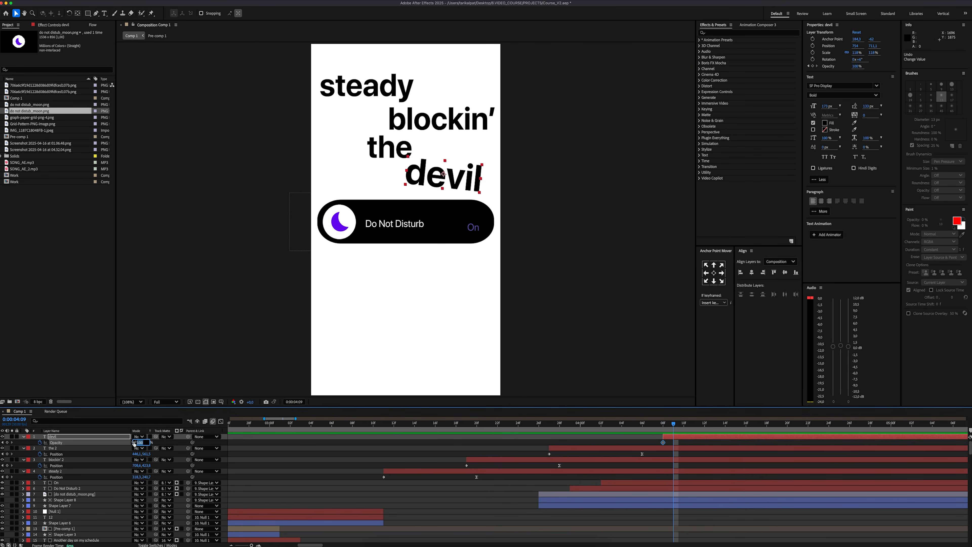
text(0)
key(Return)
key(Page_Down)
text(100)
key(Return)
key(Page_Down)
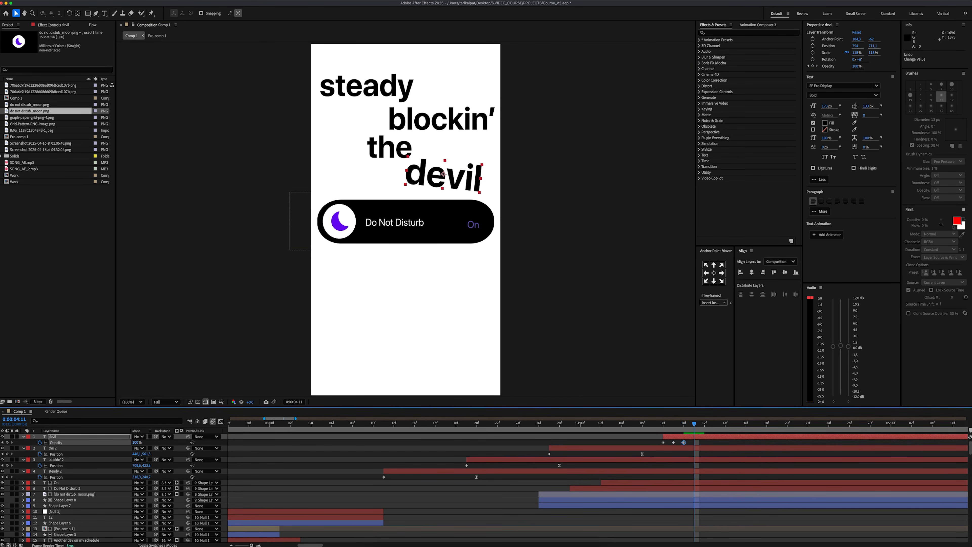
Continue the flicker of "devil" with opacity 0% at 0:00:04:11 and 100% at 0:00:04:12
click(134, 443)
text(0)
key(Return)
key(Page_Down)
text(1)
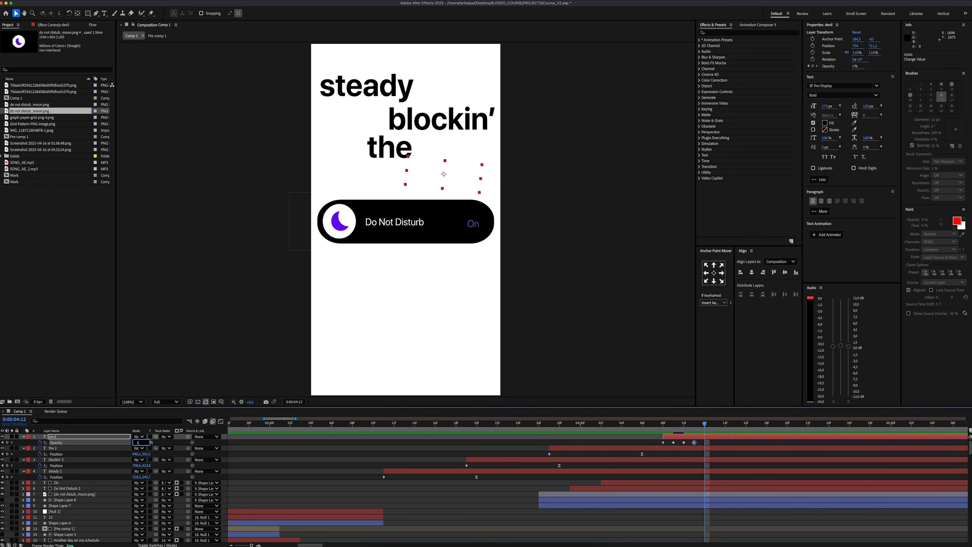
text(00)
key(Return)
key(Page_Down)
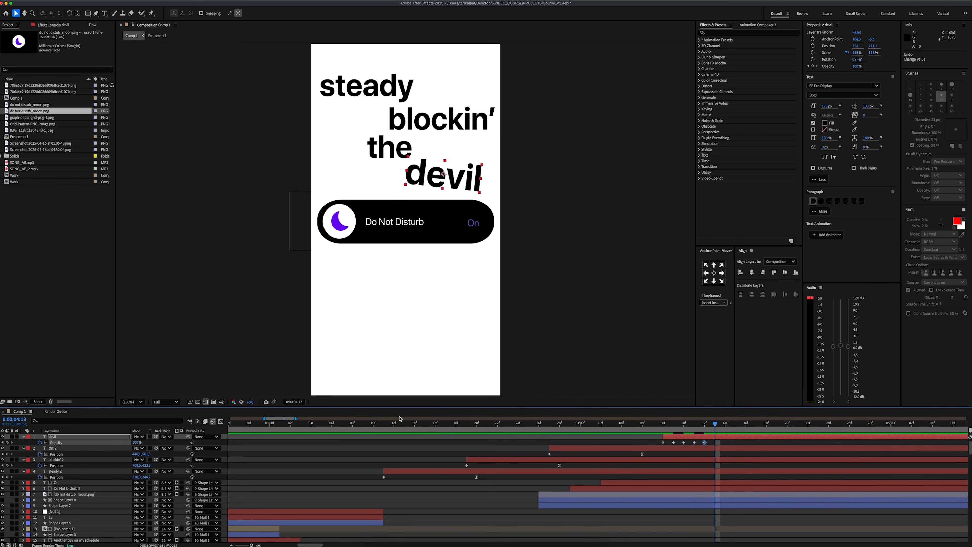
Preview the lyric words sliding in with the flickering "devil"
click(566, 424)
key(space)
key(space)
click(628, 425)
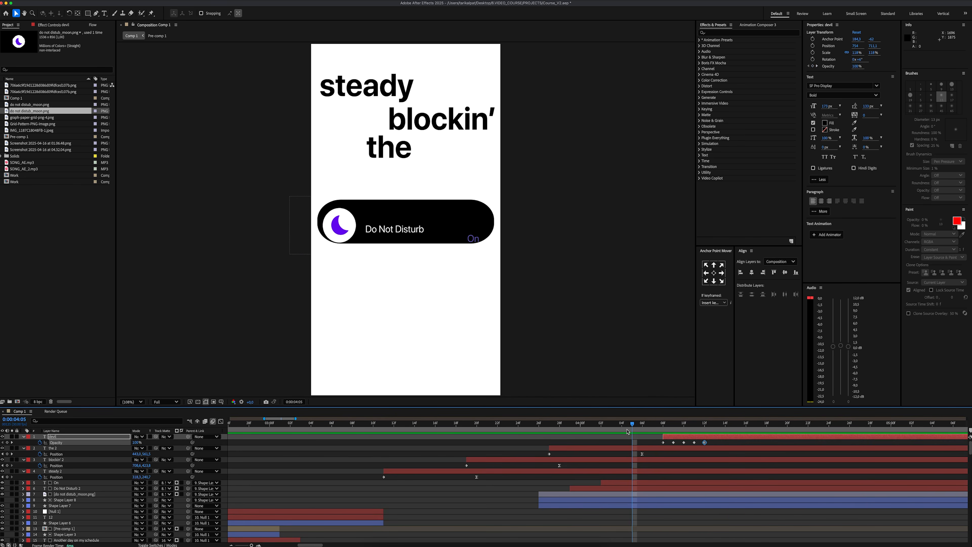
click(518, 424)
key(space)
Keyframe the pill's position at 0:00:04:08 and near the frame's upper edge at 0:00:05:07, and move its layers above the lyric layers
key(minus)
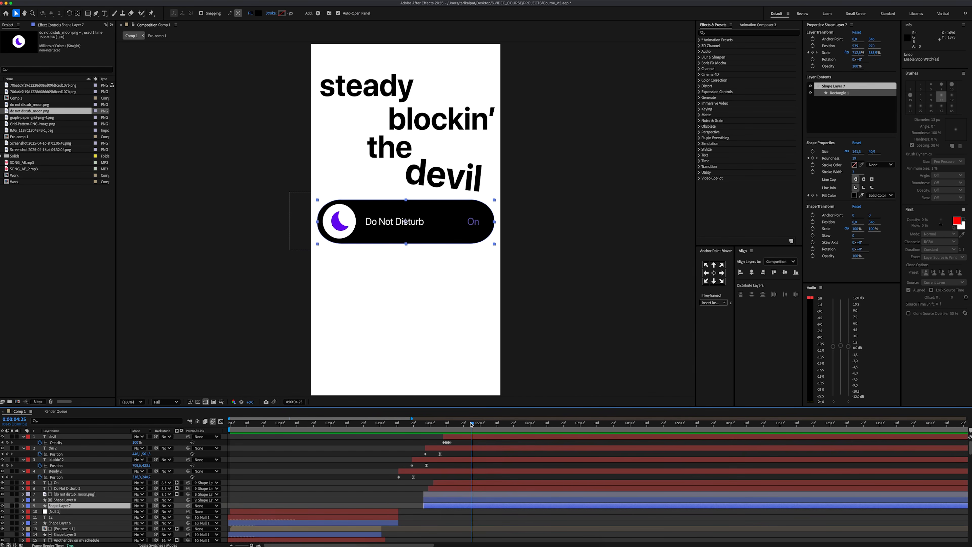
drag(471, 424, 443, 423)
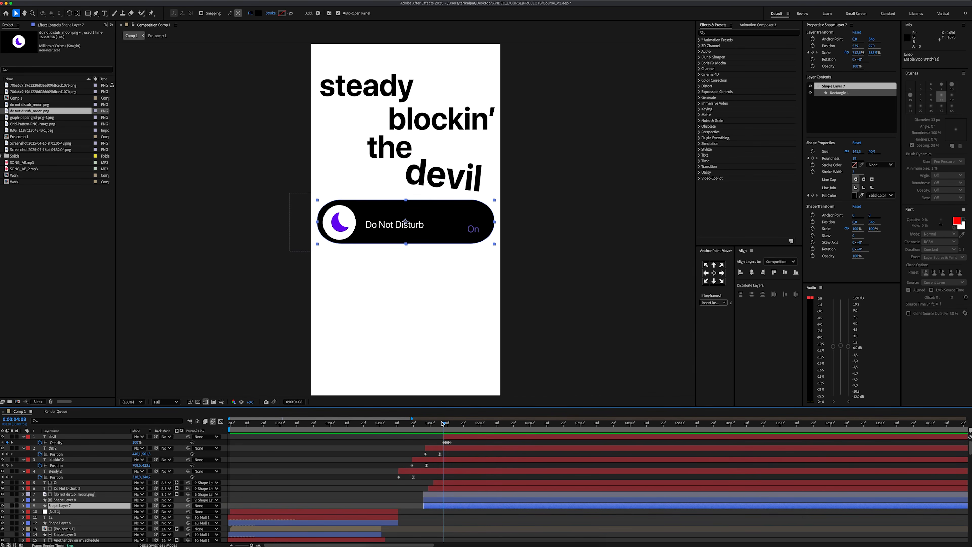
key(alt+shift+p)
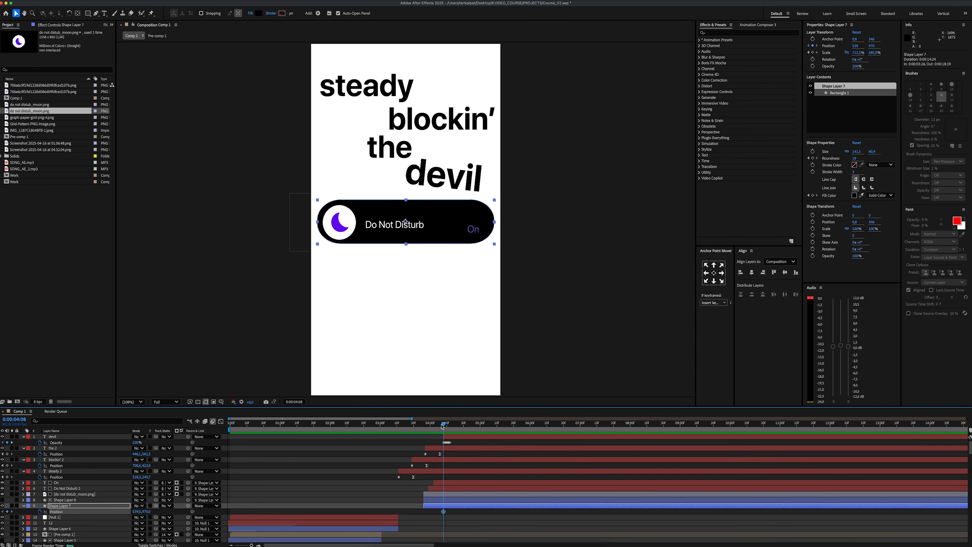
drag(442, 424, 458, 424)
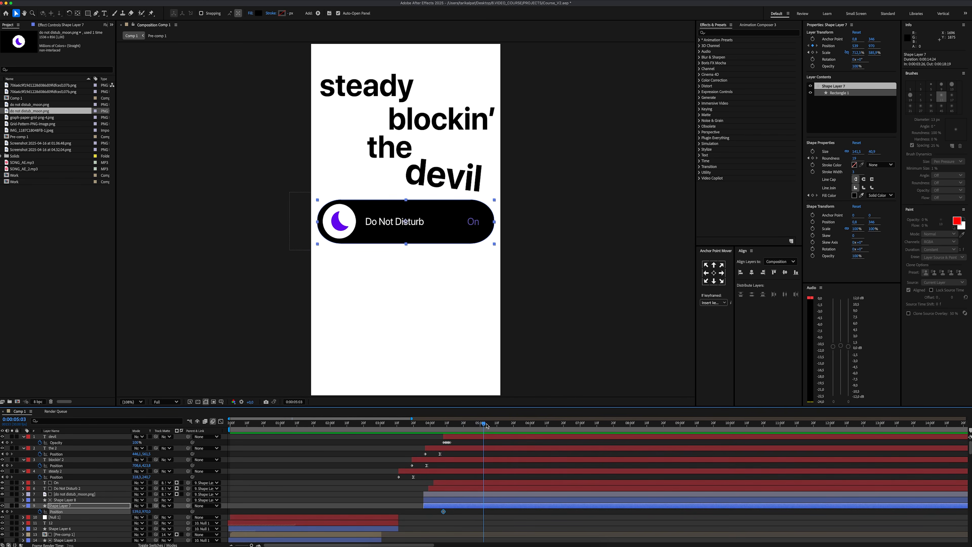
drag(146, 511, 77, 441)
shift+click(63, 484)
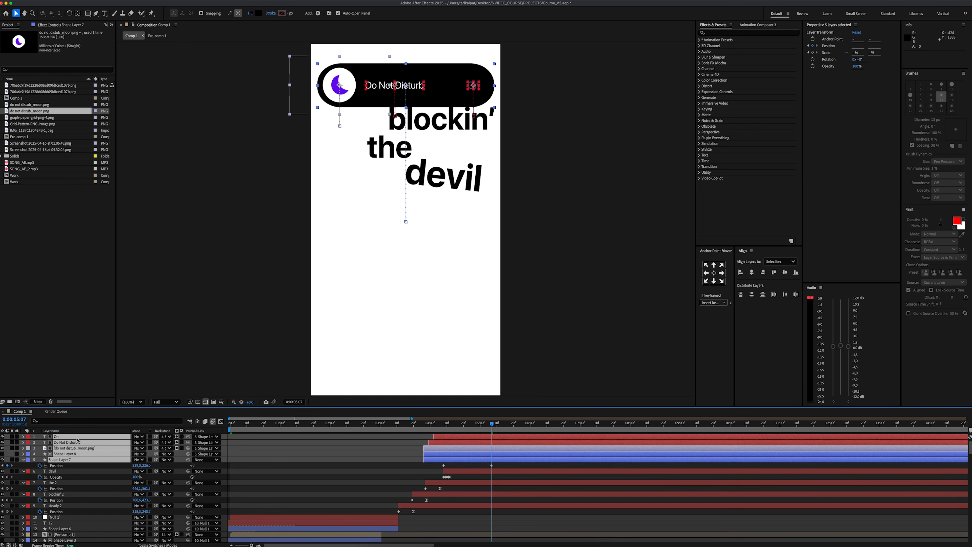
click(403, 465)
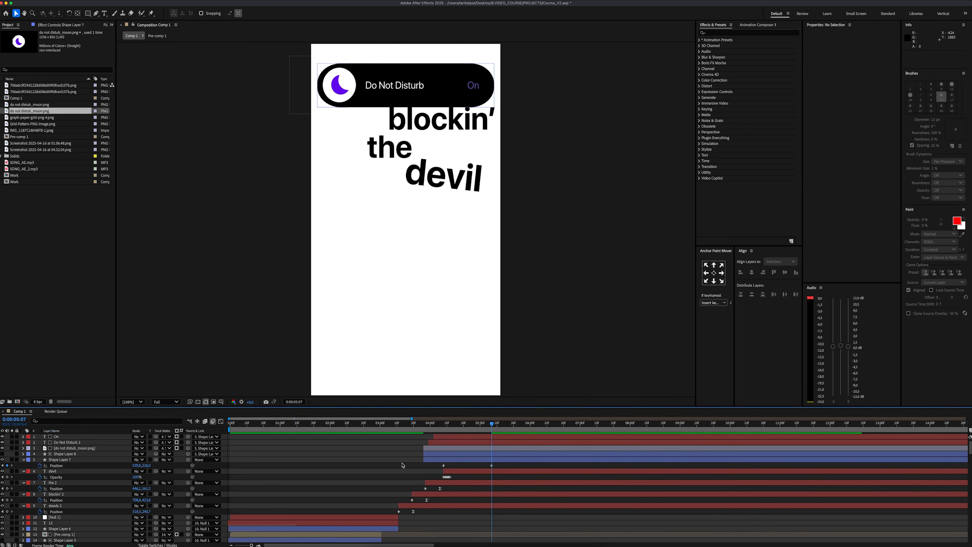
Apply Easy Ease to the pill's position keyframes and sharpen their speed curve into a steep middle peak in the Graph Editor
click(443, 465)
right_click(444, 465)
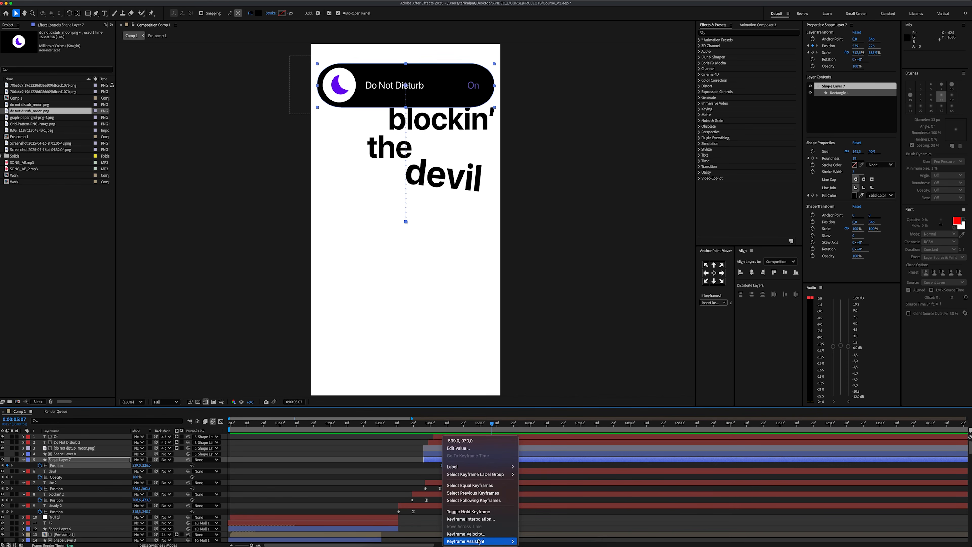
mouse_move(479, 541)
click(541, 504)
click(221, 422)
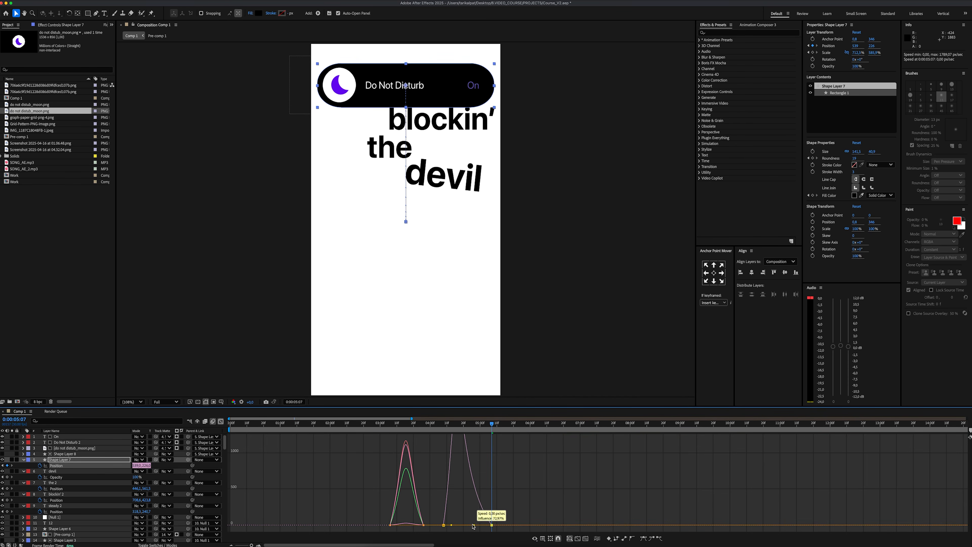
drag(470, 526, 463, 527)
Preview the pill's eased upward move over the lyric words
key(space)
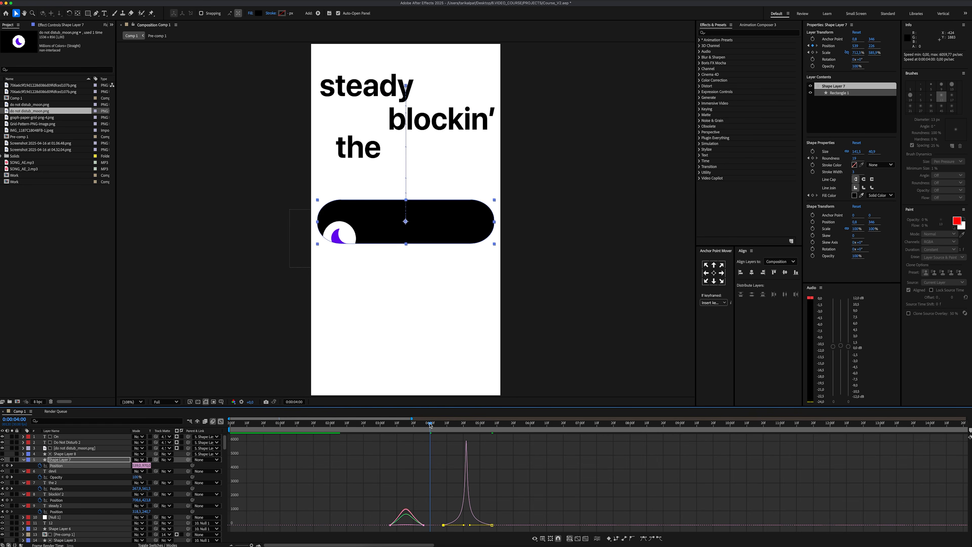
key(space)
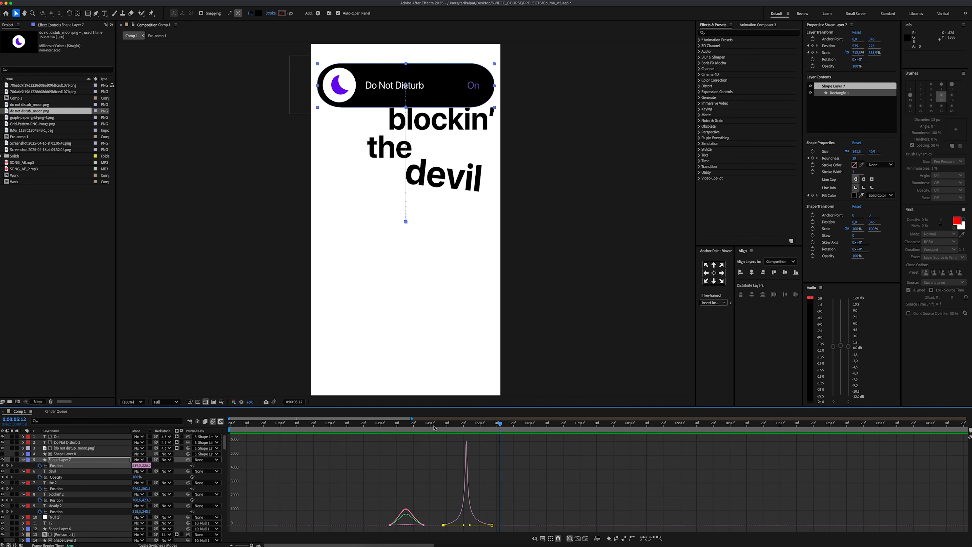
click(447, 425)
key(space)
key(space)
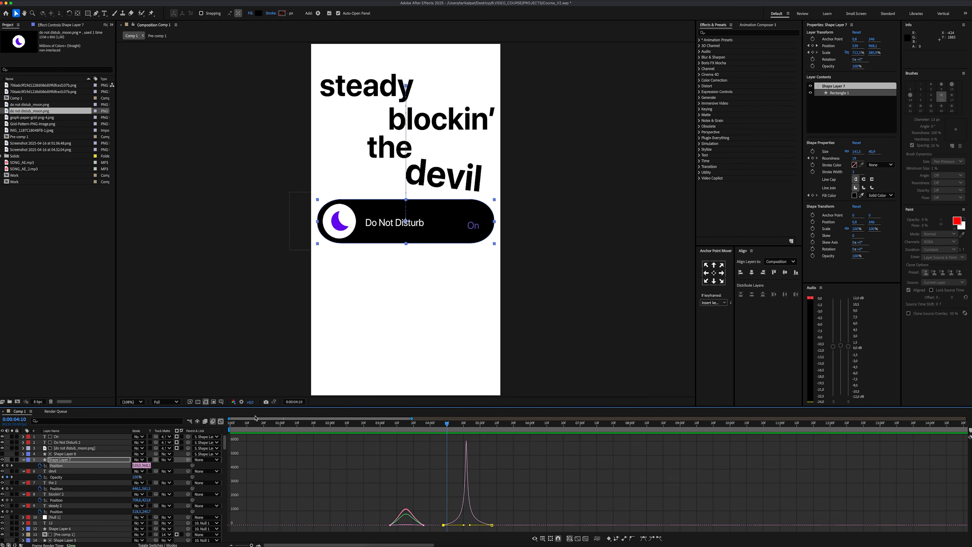
Split "devil" at 0:00:04:21 and "the" at 0:00:04:22 as the pill covers them, and delete the parts after the cuts
click(221, 422)
mouse_move(448, 424)
mouse_down()
mouse_move(473, 425)
mouse_move(456, 427)
mouse_up()
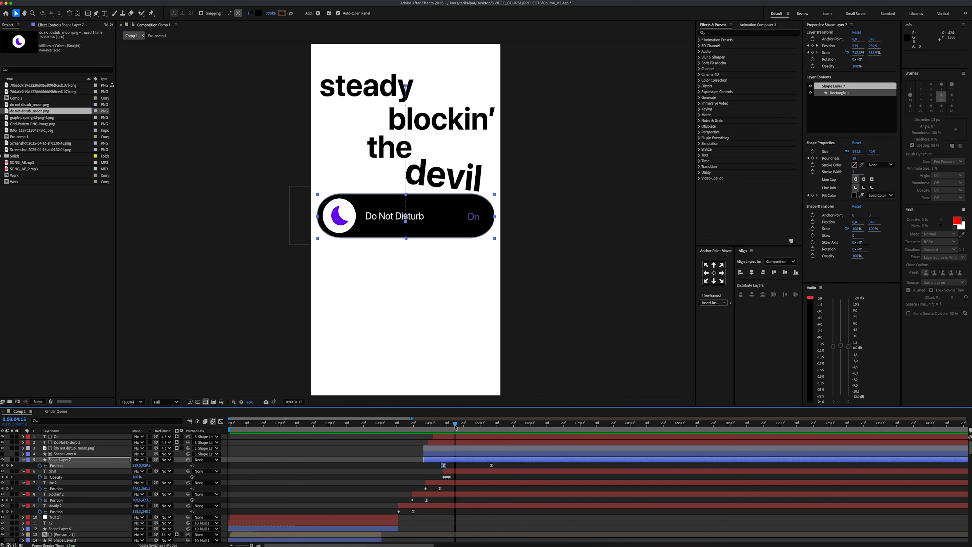
key(space)
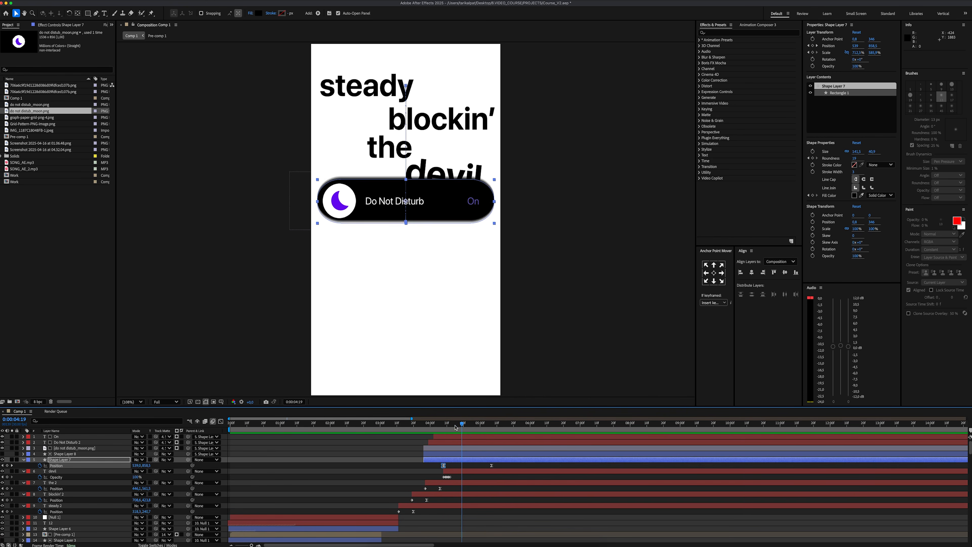
click(472, 471)
key(super+shift+d)
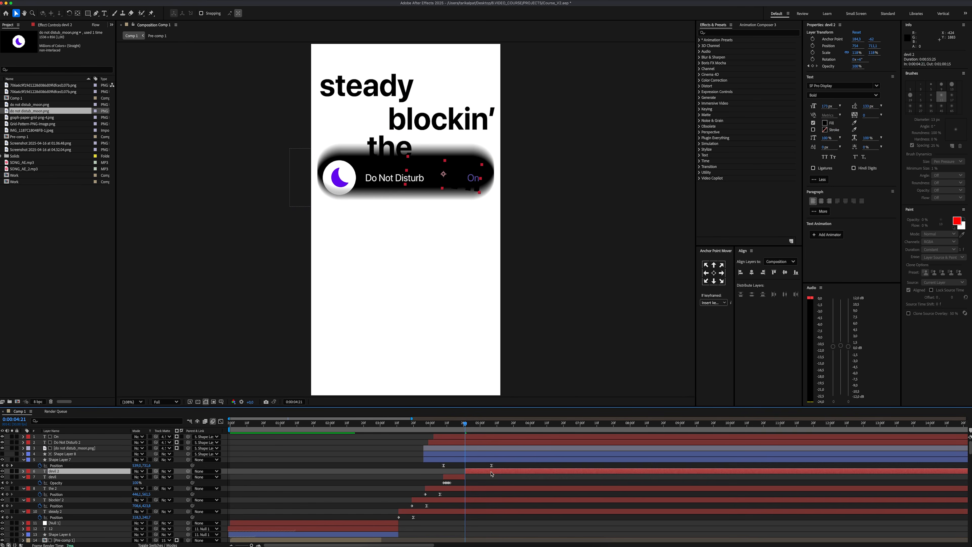
key(Delete)
key(super+Right)
click(485, 483)
key(super+shift+d)
key(Delete)
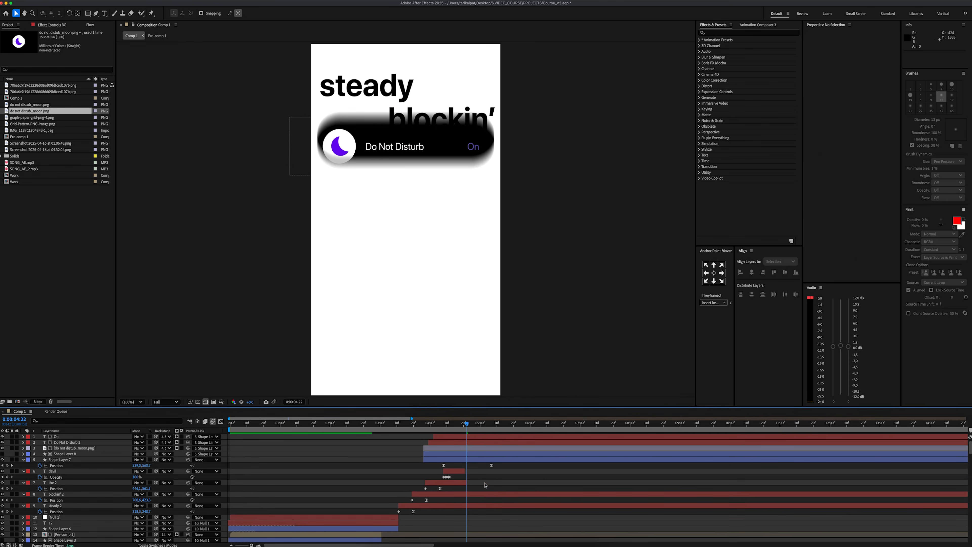
Split "blockin'" one frame later and "steady" at 0:00:04:26, and delete the parts after the cuts
key(super+Right)
click(477, 493)
key(super+shift+d)
key(Delete)
key(super+Right)
key(super+Right)
key(super+Right)
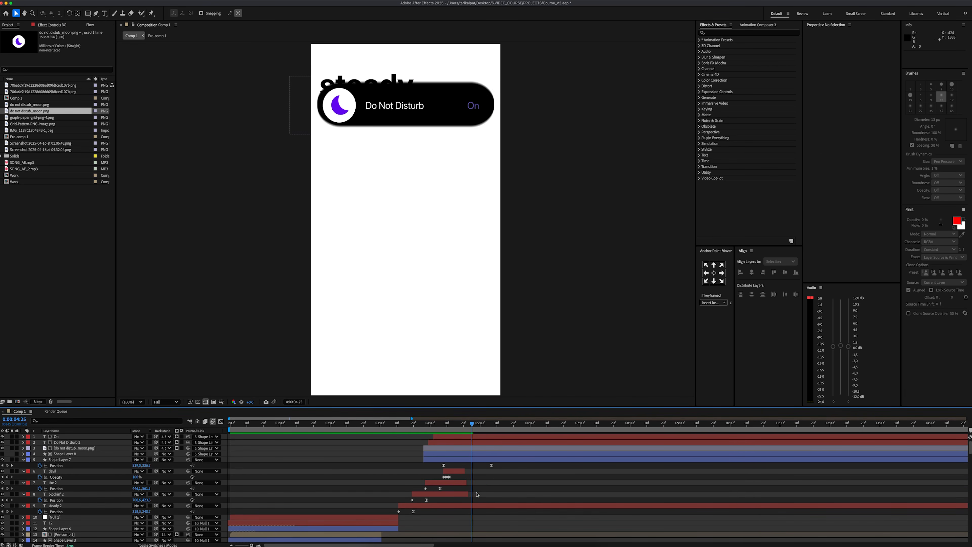
click(478, 507)
key(super+shift+d)
key(Delete)
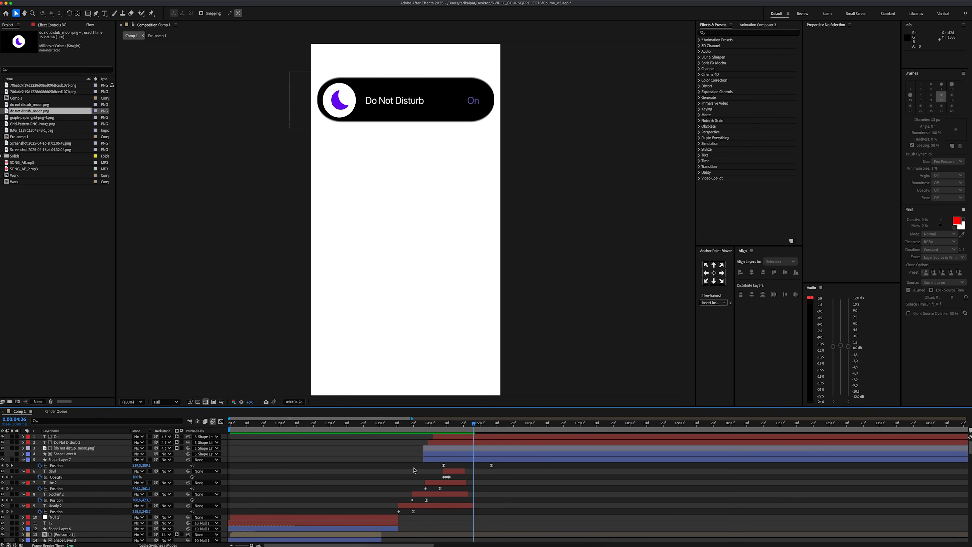
Preview the pill wiping away the words from about 0:00:03:00 onward
click(379, 428)
key(space)
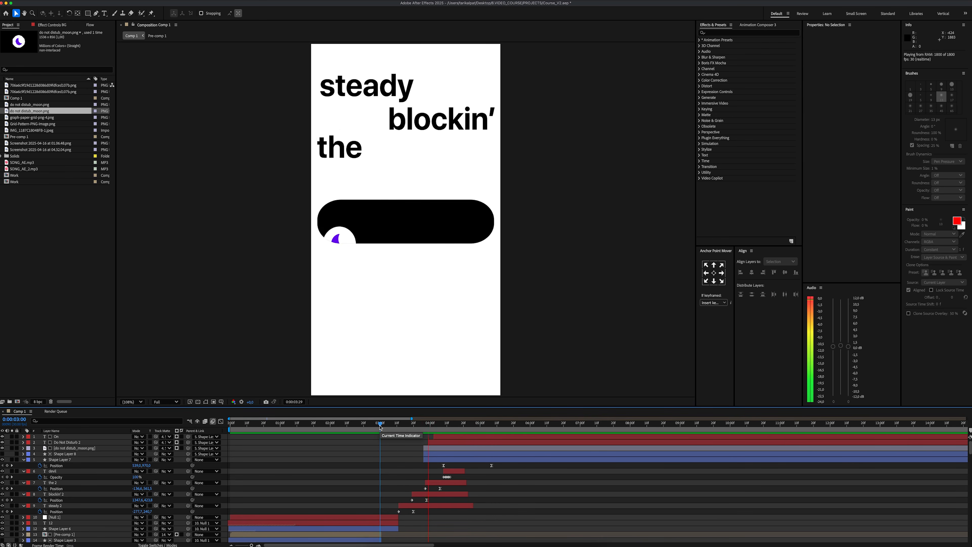
key(space)
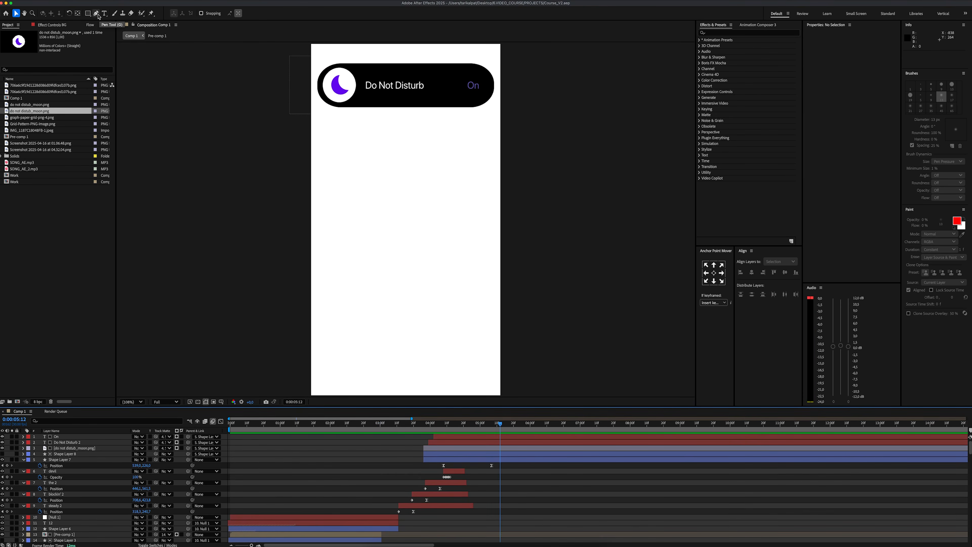
Add the text "I tell a hater" below the pill, fitted to the frame's width and centered
click(104, 14)
click(353, 177)
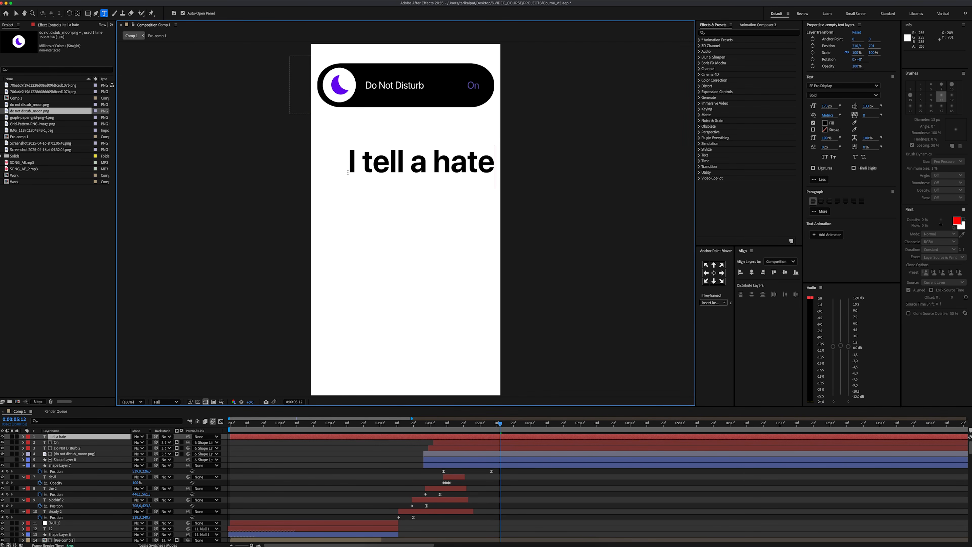
key(super+a)
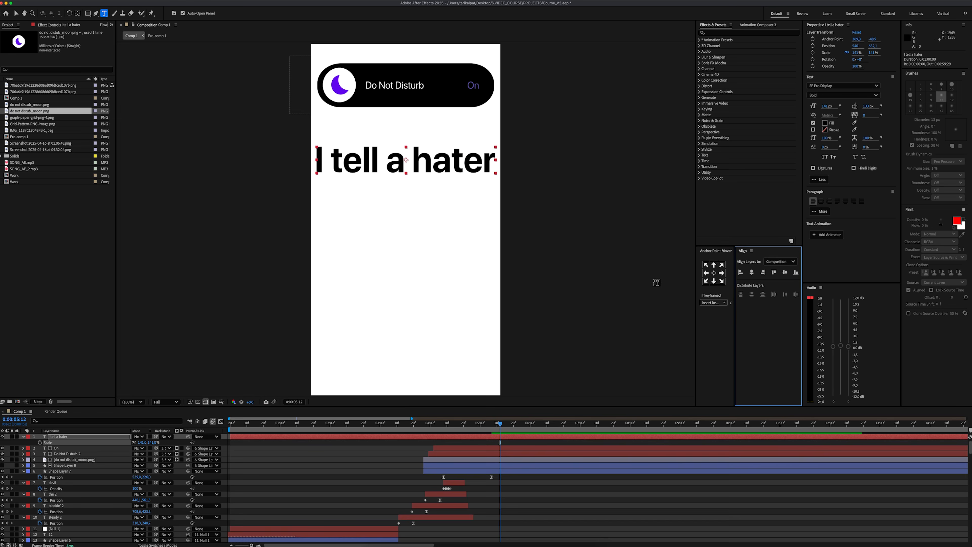
Set position and scale keyframes on "I tell a hater" at 0:00:05:16 and shift them later in time
click(507, 425)
key(p)
key(alt+shift+p)
key(alt+shift+s)
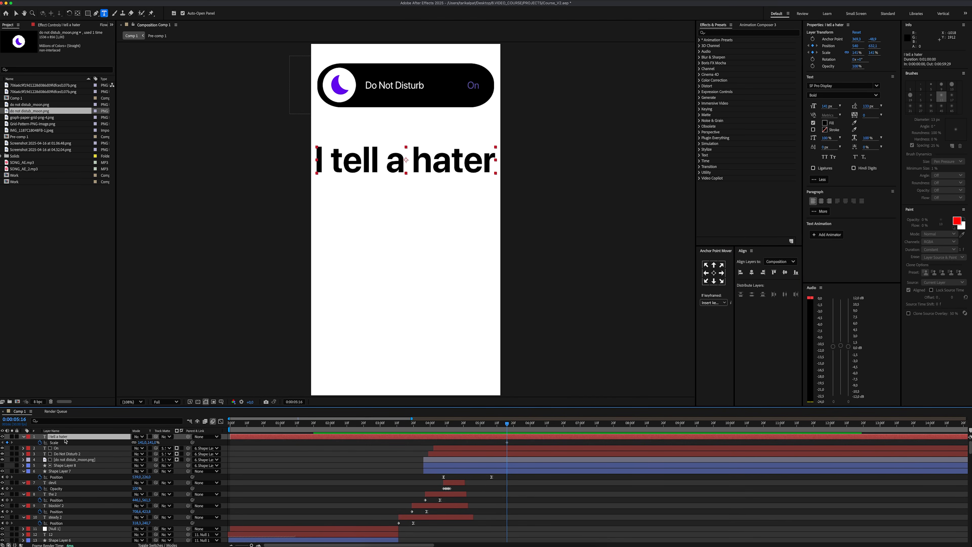
key(shift+p)
drag(516, 441, 560, 448)
Split "I tell a hater" at 0:00:04:21, delete the earlier part and move the remaining layer beneath the pill's layers
click(465, 424)
key(super+shift+d)
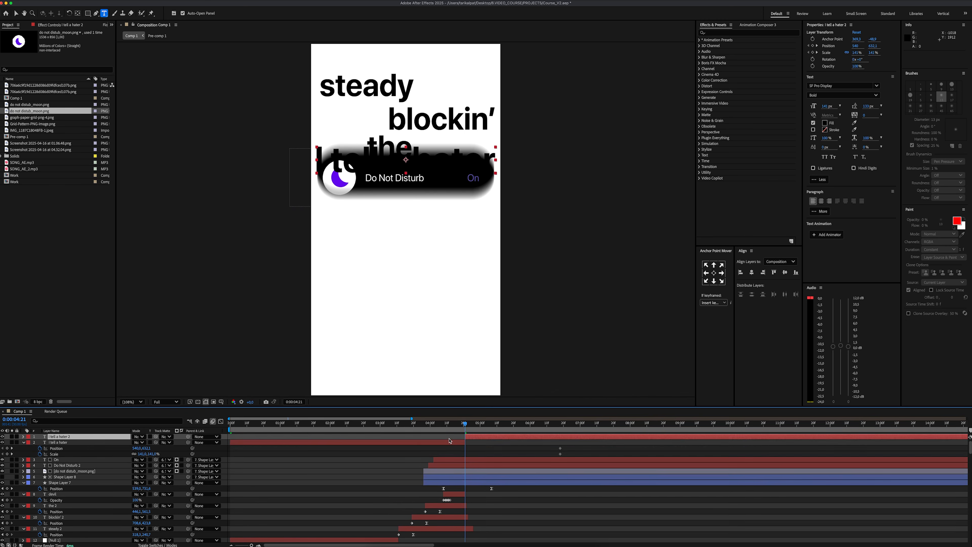
click(444, 443)
key(Delete)
click(99, 438)
drag(100, 437, 99, 472)
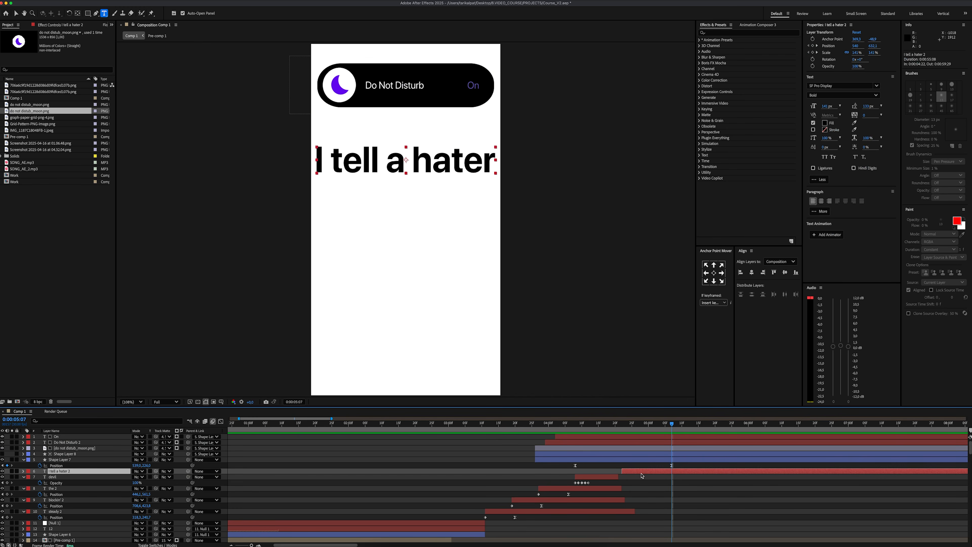
At 0:00:05:07, scale "I tell a hater" to about 346% and move it right so only "I tell" fits in the frame
key(p)
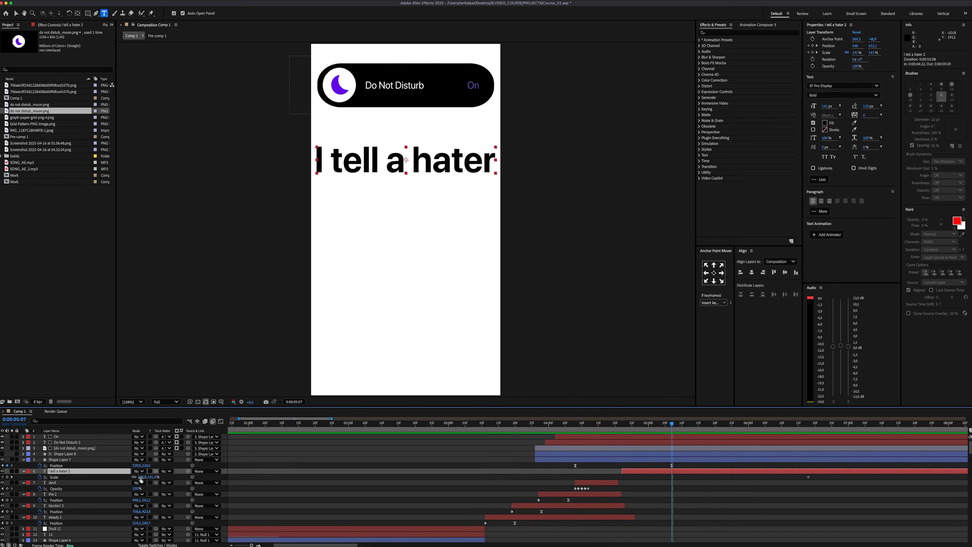
drag(141, 478, 181, 478)
key(v)
drag(387, 164, 476, 161)
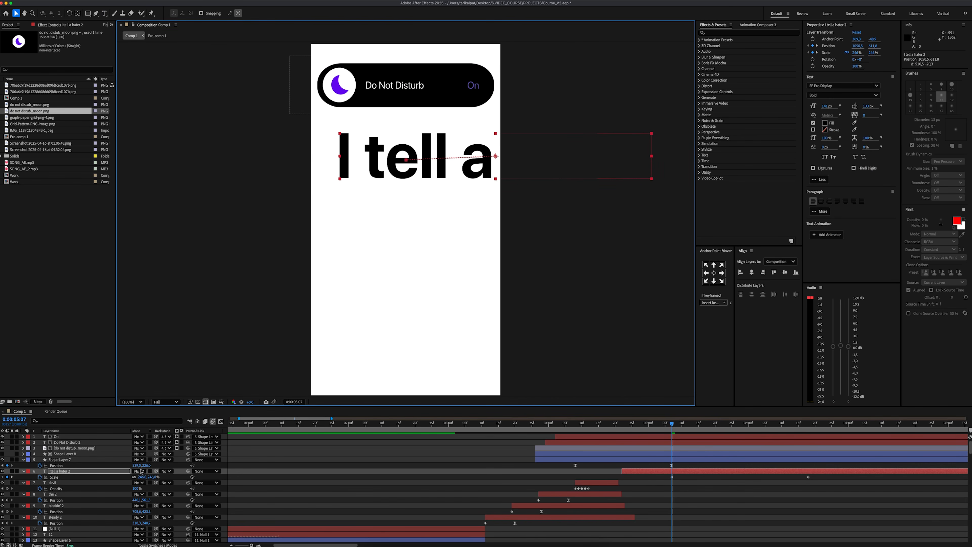
drag(143, 477, 182, 476)
drag(367, 170, 426, 175)
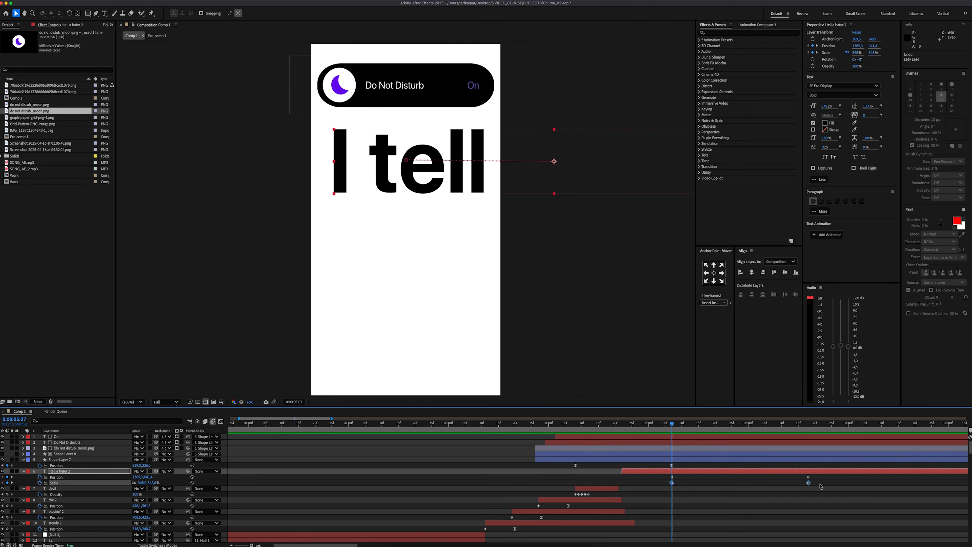
Apply Easy Ease to the starting position and scale keyframes of "I tell a hater", steepen the speed curves and preview the zoom-out
drag(820, 486, 667, 475)
right_click(670, 476)
mouse_move(704, 541)
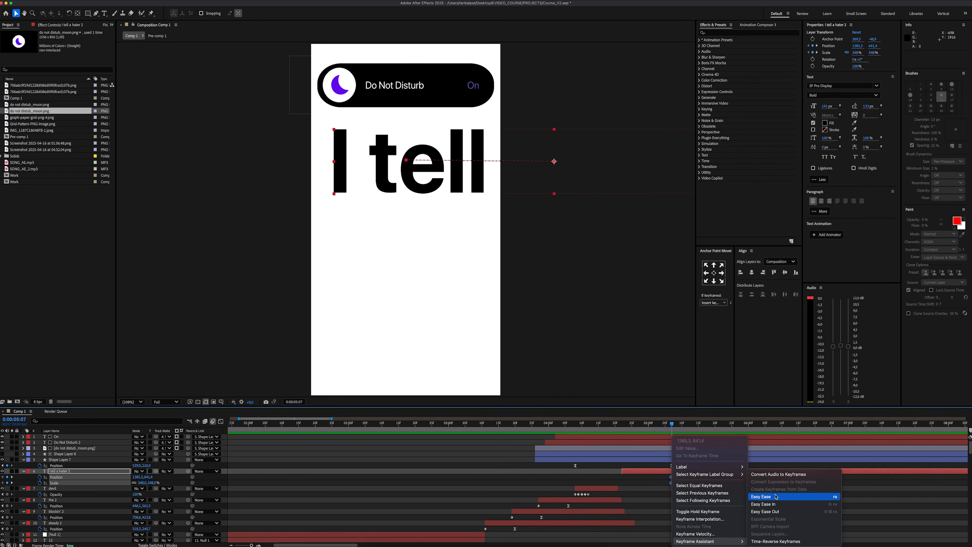
click(776, 497)
click(220, 421)
drag(694, 509, 709, 510)
drag(785, 508, 771, 510)
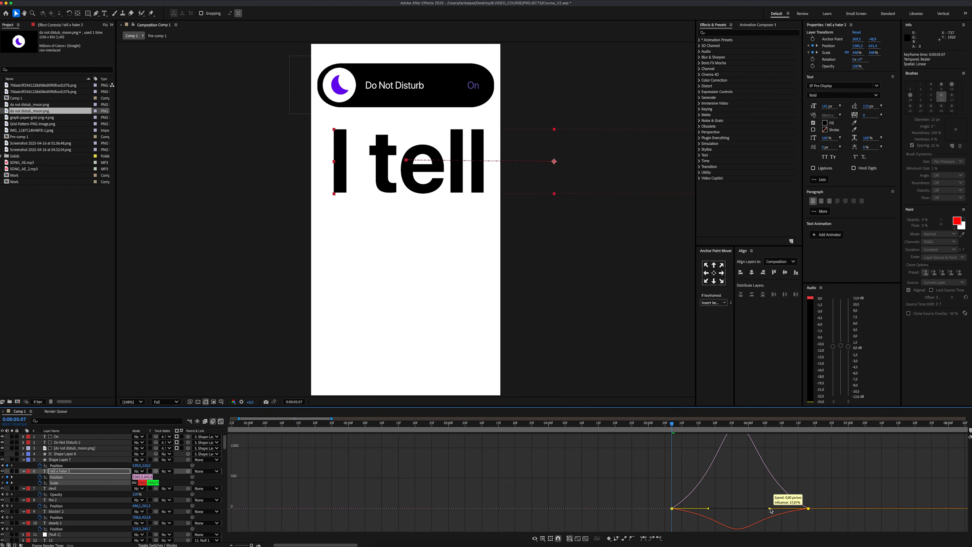
key(shift+F3)
key(space)
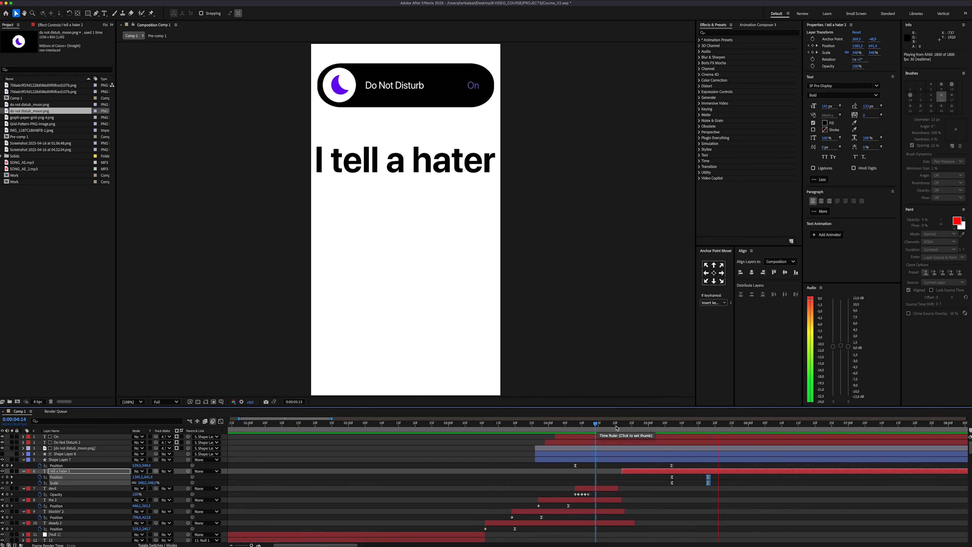
key(space)
At 0:00:04:22, lower "I tell a hater" to a Y position of about 749 and smooth the rise in the speed graph
drag(672, 429, 623, 446)
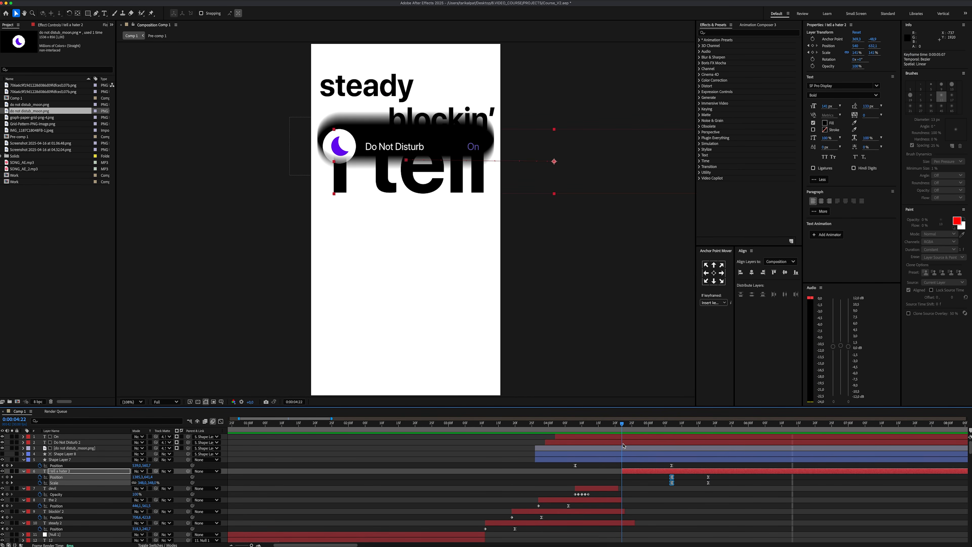
drag(149, 479, 189, 472)
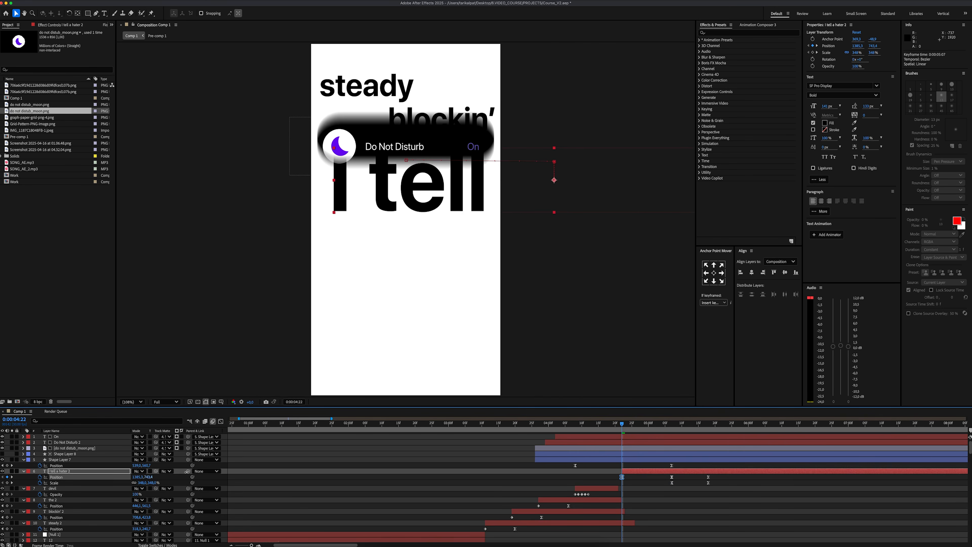
key(shift+F3)
drag(714, 509, 703, 510)
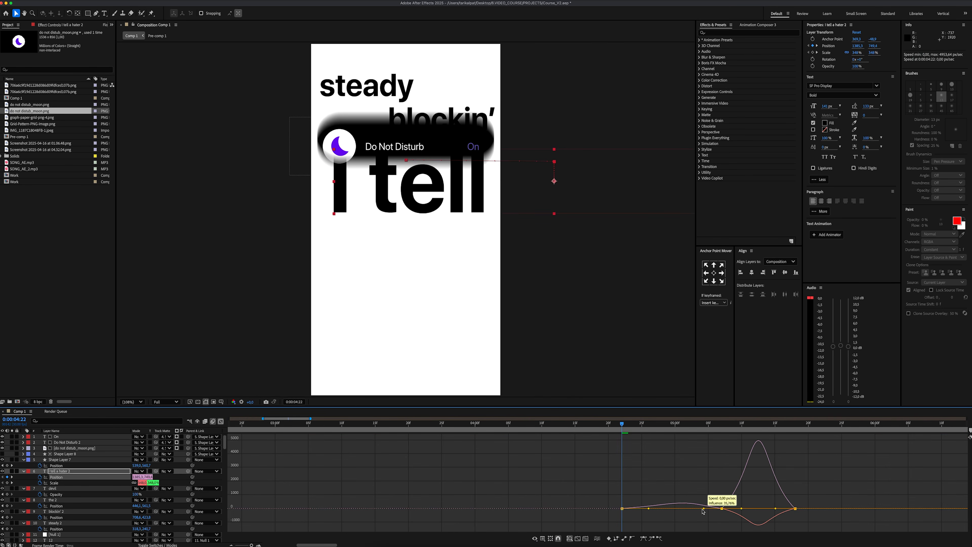
Start "I tell a hater" and its first position keyframe at 0:00:04:19 and preview the text's entrance
key(space)
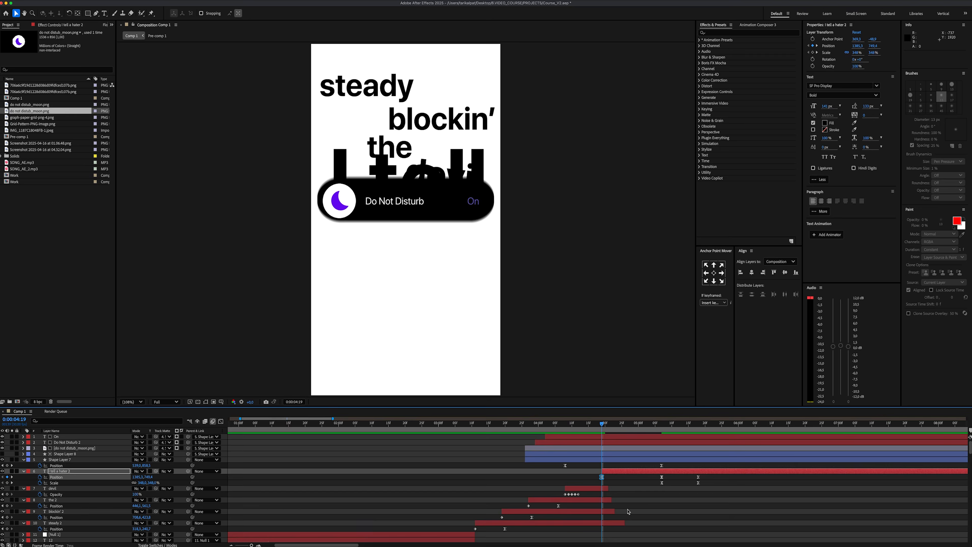
key(space)
click(601, 427)
key(space)
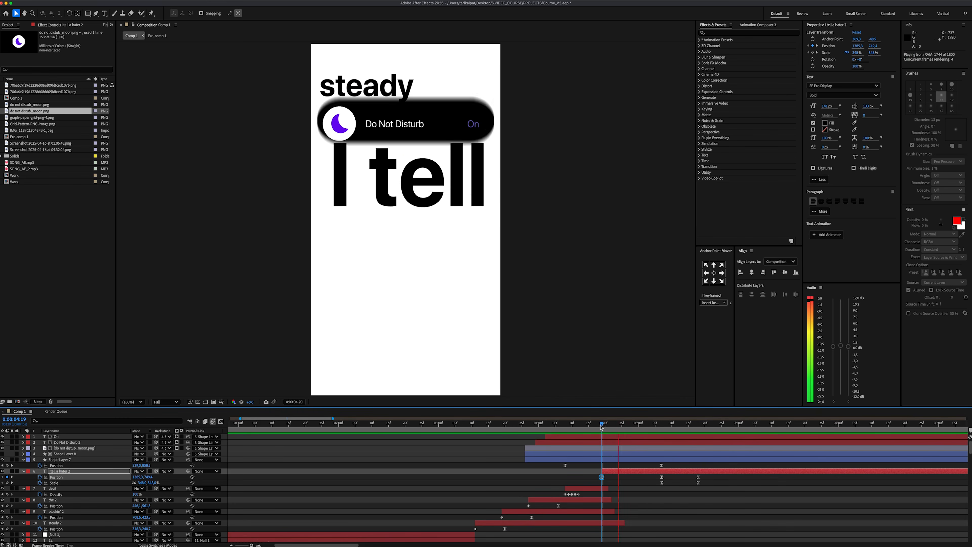
key(space)
key(equal)
Apply Gaussian Blur to "I tell a hater" and animate its blurriness from about 28 at 0:00:04:19 to 0 at 0:00:04:27
click(720, 34)
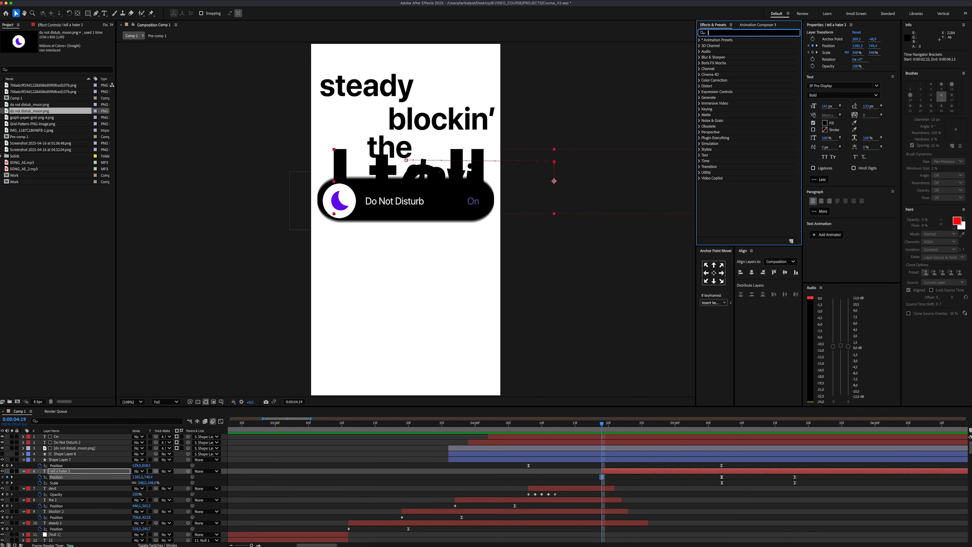
text(gauss)
drag(722, 46, 611, 471)
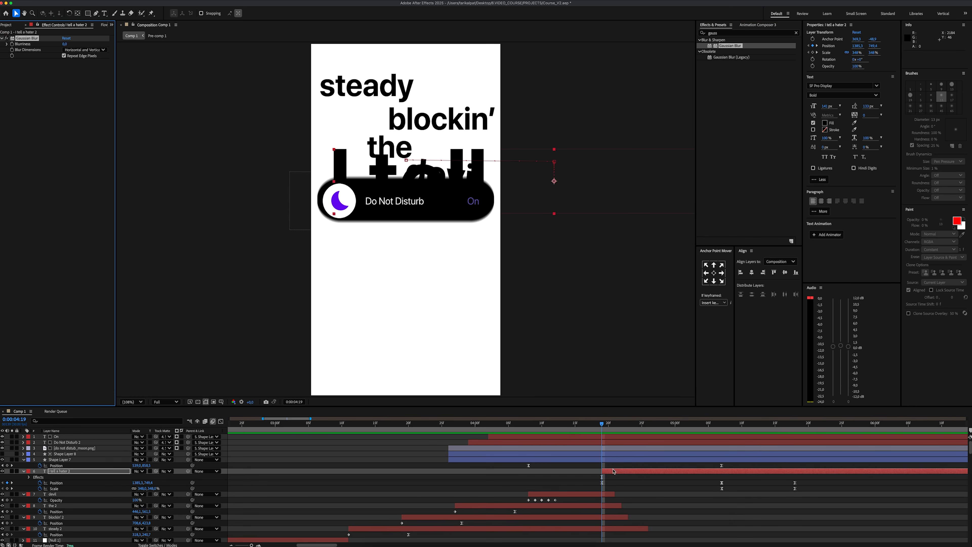
drag(63, 45, 110, 41)
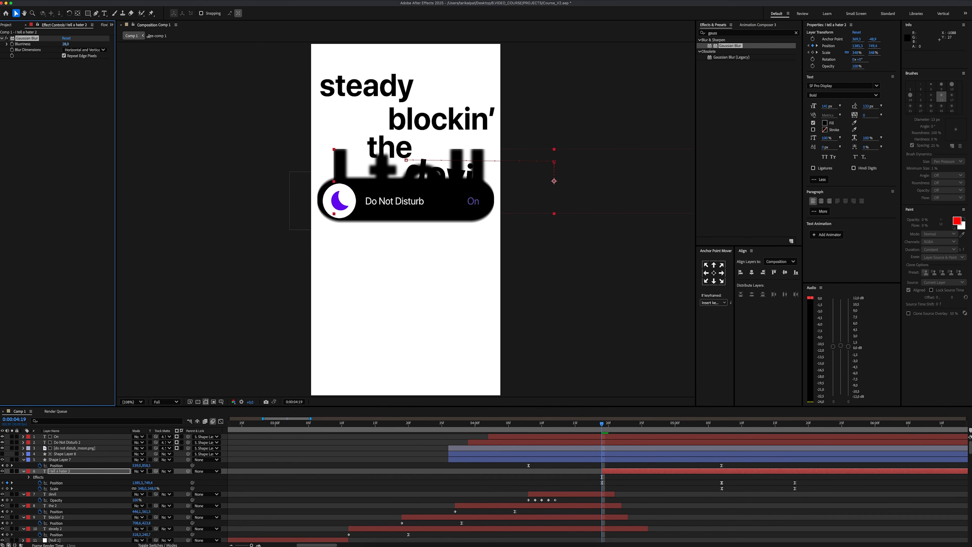
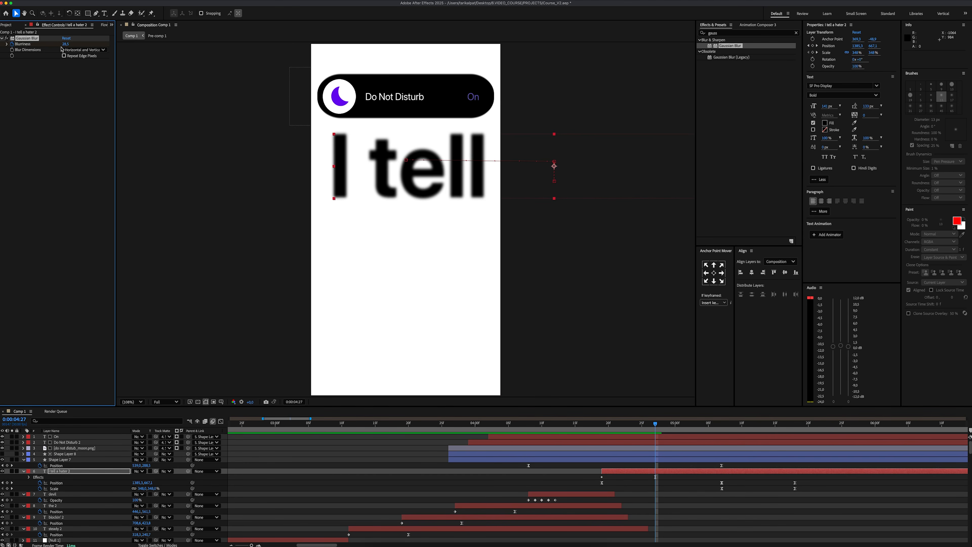
text(0)
key(Return)
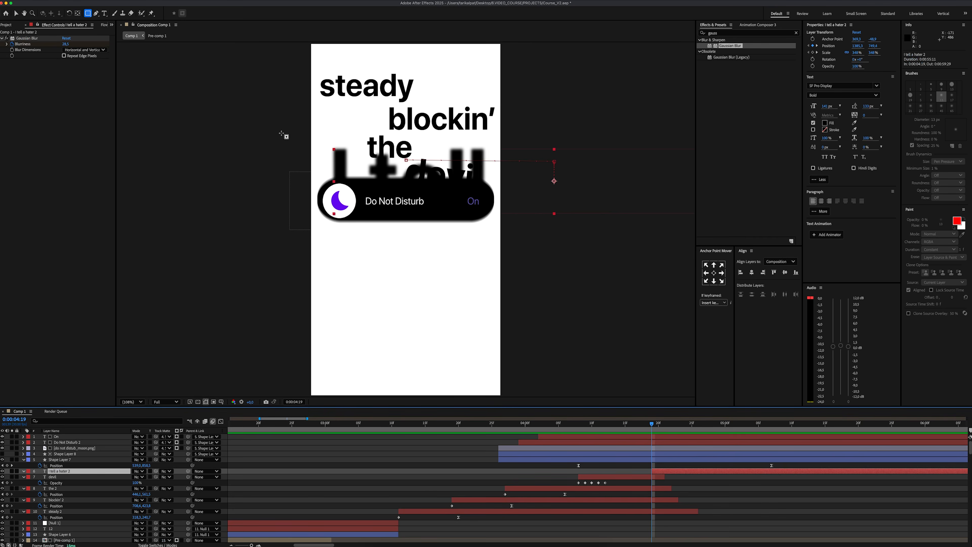
Draw a rectangular mask around the letter "I", lower its upper edge behind the pill and keyframe the mask path at 0:00:04:19
drag(281, 134, 348, 214)
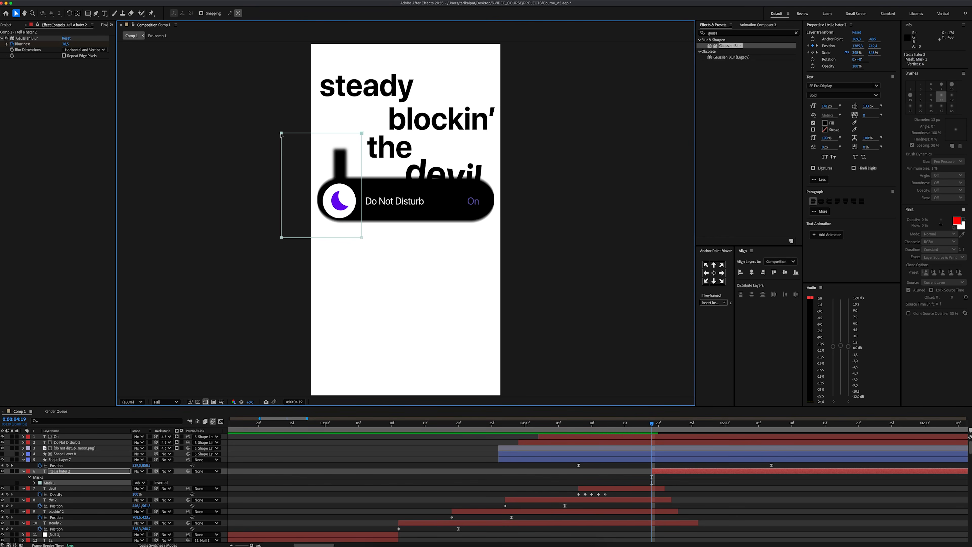
drag(281, 133, 279, 188)
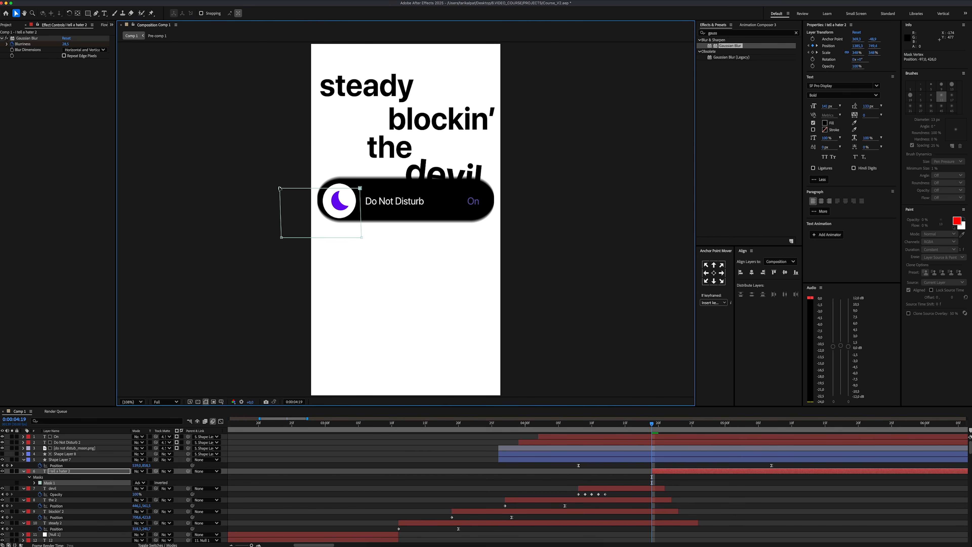
key(m)
click(46, 483)
Raise the mask's upper edge with the pill, keyframing the mask path at 0:00:04:21 and 0:00:04:22 until the "I" is uncovered
key(Page_Down)
key(Page_Down)
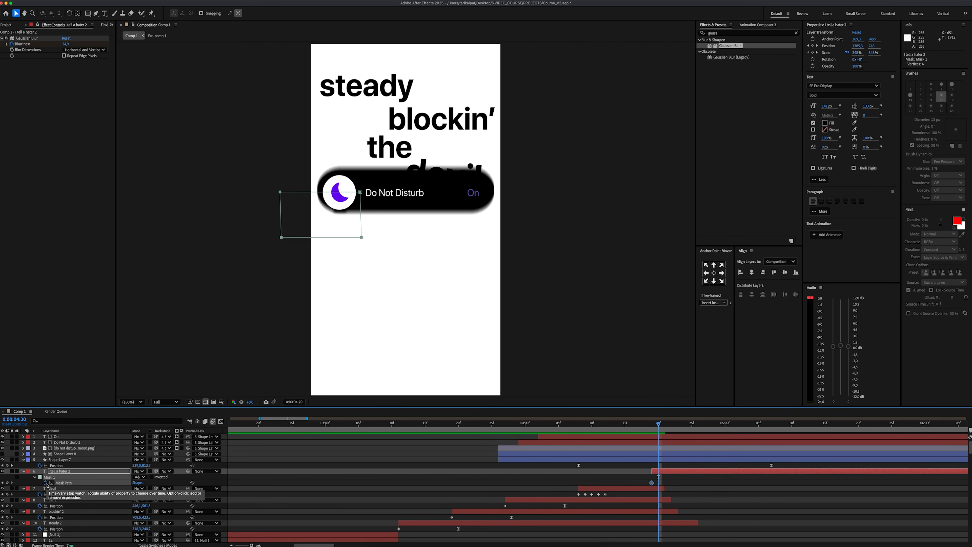
drag(280, 190, 284, 155)
key(Page_Down)
key(Page_Down)
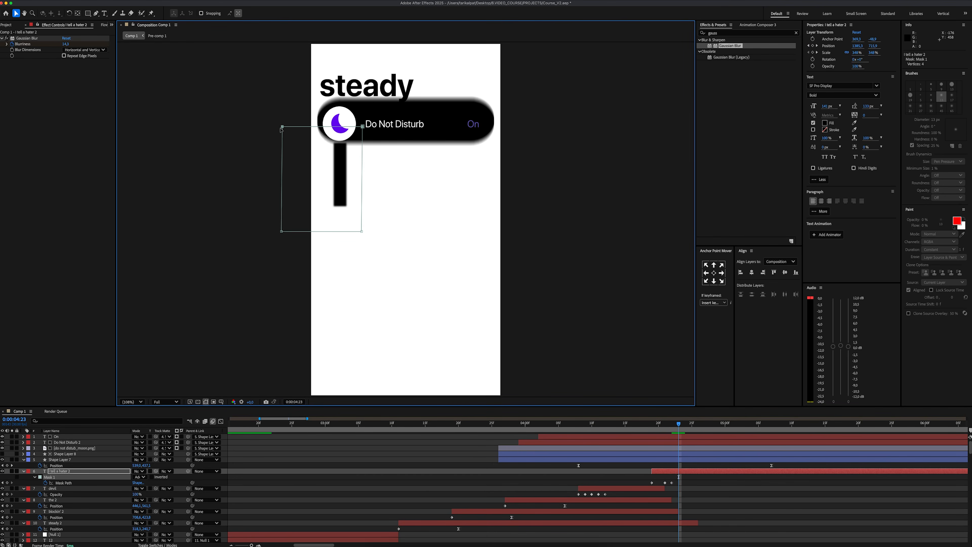
key(Page_Down)
Duplicate the masked "I tell a hater" layer and invert the duplicate's mask so it shows everything except the "I"
click(697, 473)
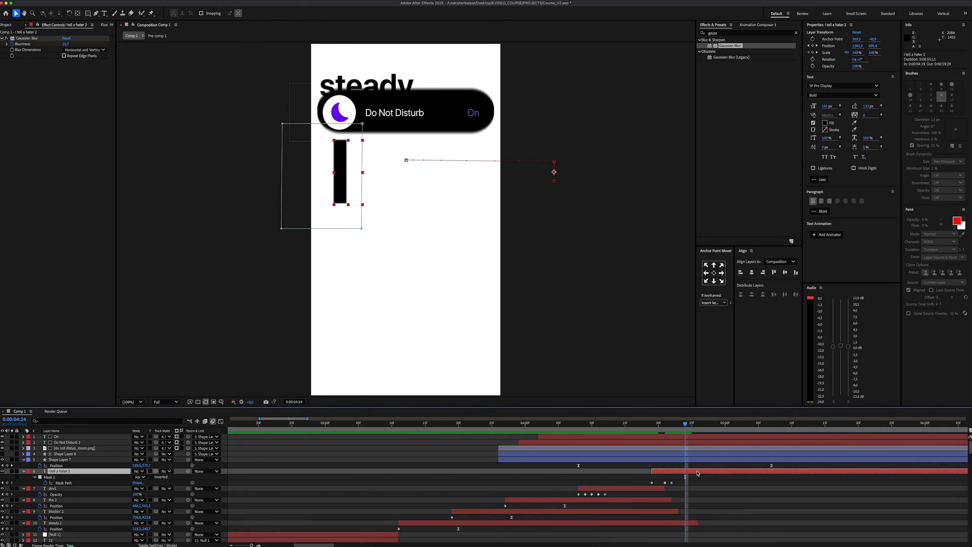
key(super+d)
key(m)
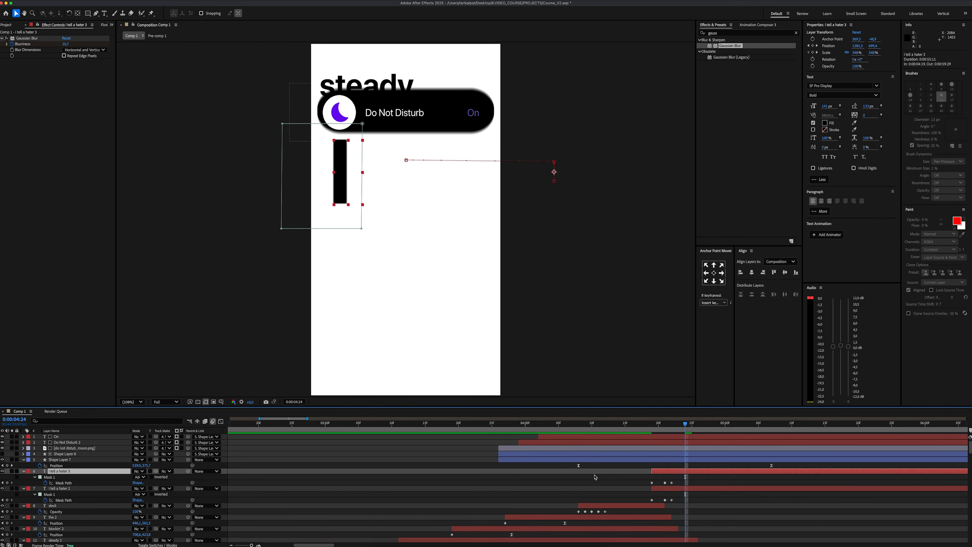
click(152, 477)
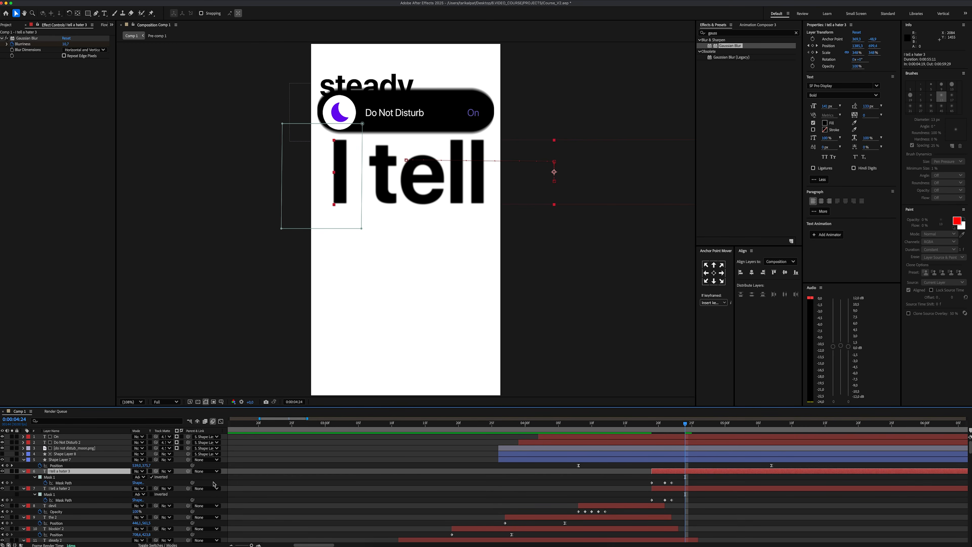
Trim the duplicate to start at 0:00:04:29 and lower it there to a Y position of about 754
drag(686, 423, 718, 423)
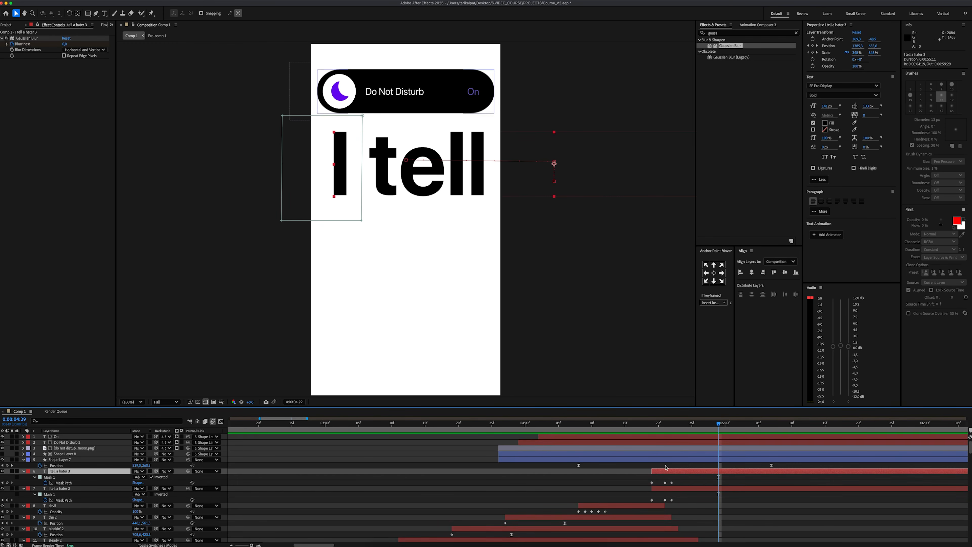
drag(651, 472, 719, 472)
key(p)
scroll(722, 469, up, 4)
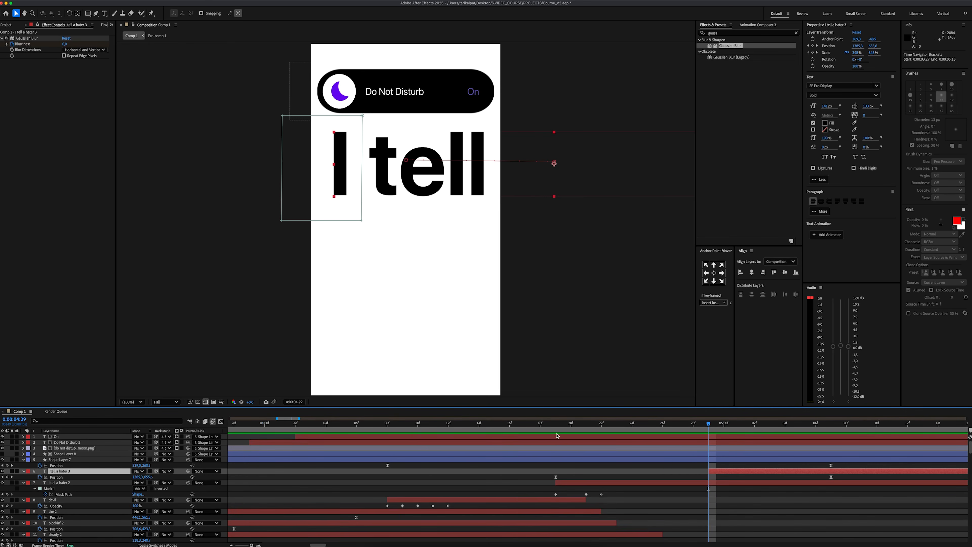
drag(152, 477, 193, 464)
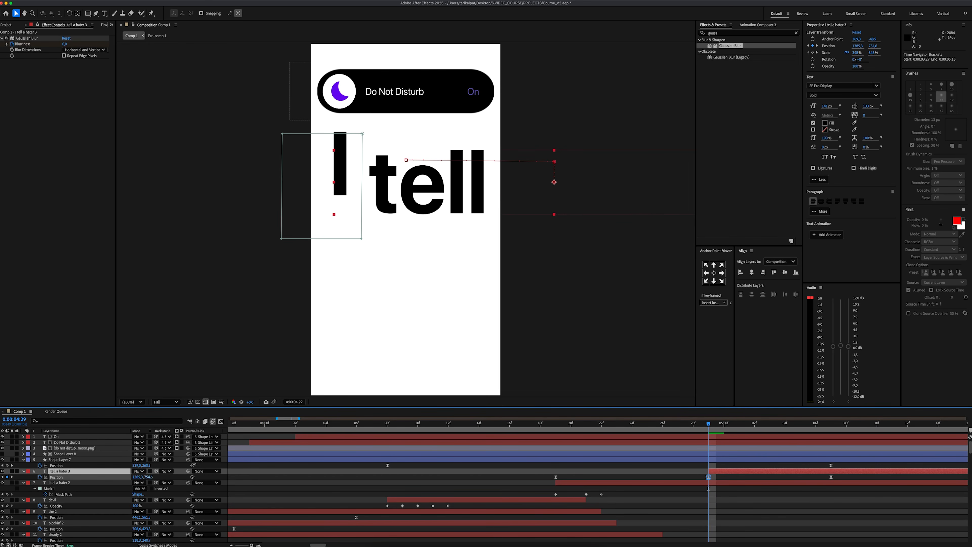
Adjust the duplicate's position easing in the speed graph and preview "tell" rising in after the "I"
click(221, 421)
drag(606, 508, 650, 509)
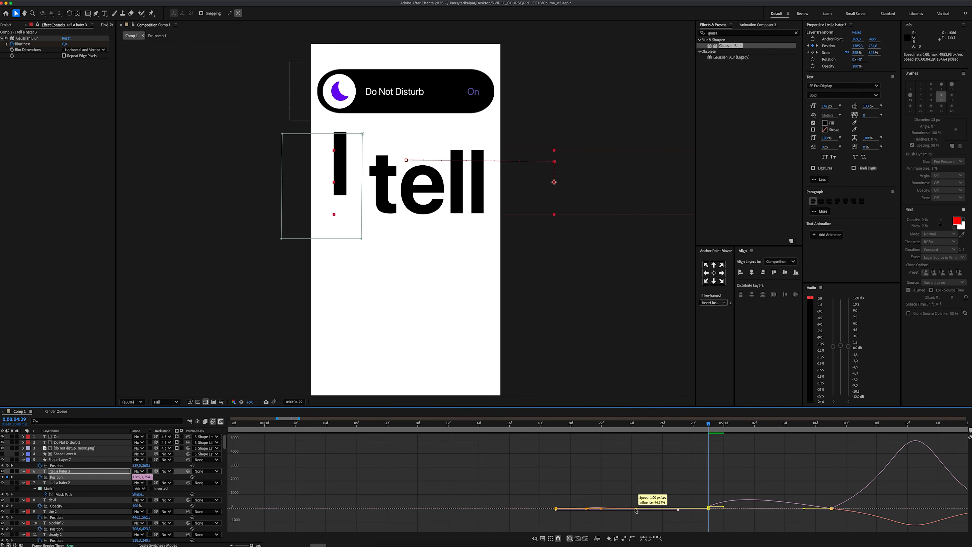
click(525, 423)
key(space)
key(minus)
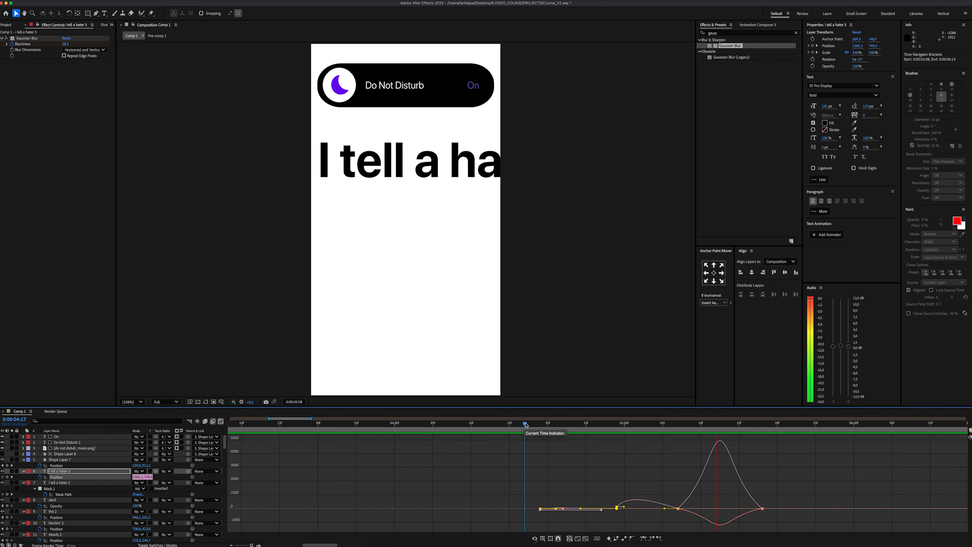
key(space)
click(220, 421)
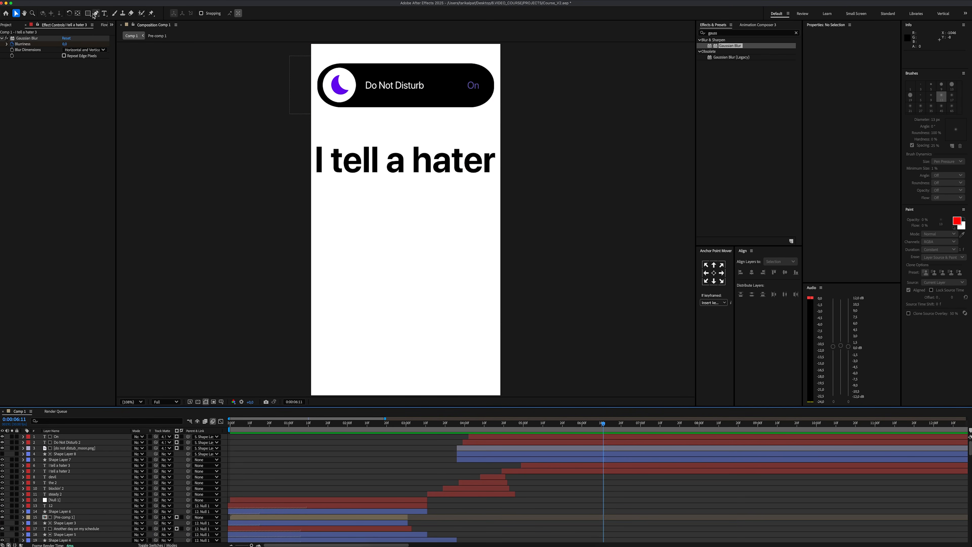
Add the text "God" at 0:00:06:11 over the area below the pill
click(104, 12)
click(352, 224)
text(God)
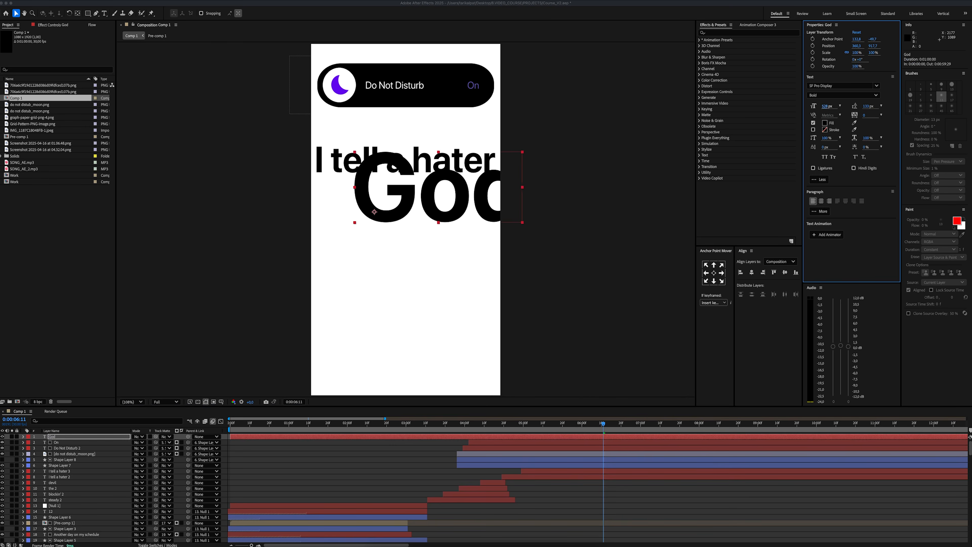
Scale the God text to 74% and place it at the left beneath the "I tell a hater" line
key(s)
drag(147, 442, 138, 441)
drag(406, 218, 383, 214)
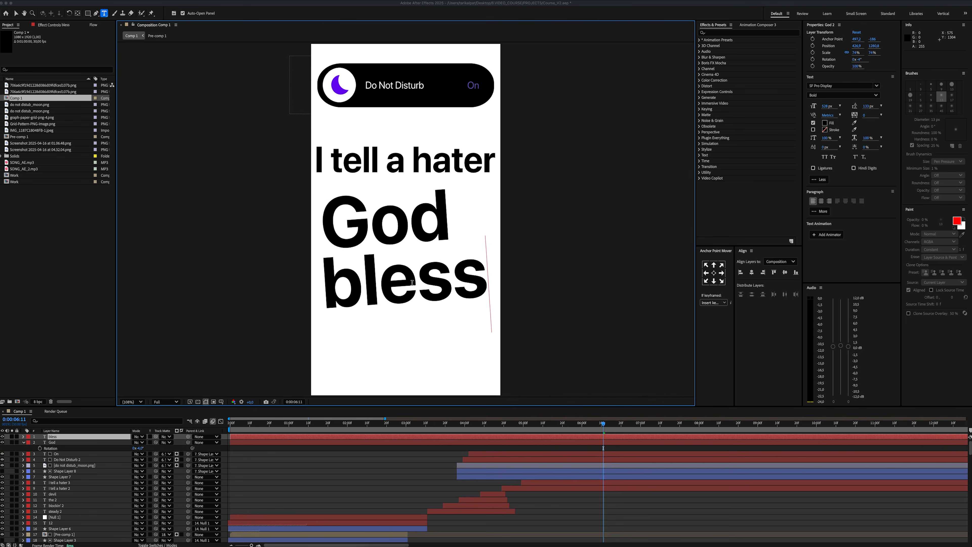
Shrink the bless text, rotate it 5°, place it below God offset to the right, and nudge God slightly left
double_click(413, 282)
click(827, 106)
drag(426, 287, 431, 281)
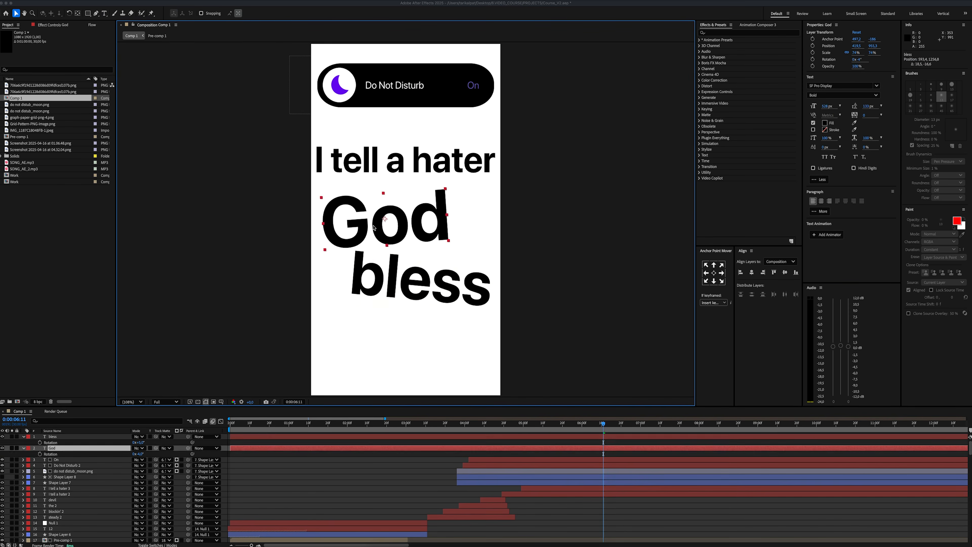
drag(402, 225, 396, 223)
Duplicate the bless text below itself, change the copy to "you", centre its anchor point and centre it horizontally in the composition
click(417, 282)
key(super+d)
drag(417, 282, 419, 337)
double_click(406, 329)
text(you)
click(713, 272)
click(751, 272)
Split the God layer at 0:00:05:24 and delete the part before it
mouse_move(560, 424)
mouse_down()
mouse_move(534, 424)
mouse_move(570, 426)
mouse_up()
click(572, 460)
key(super+shift+d)
click(559, 465)
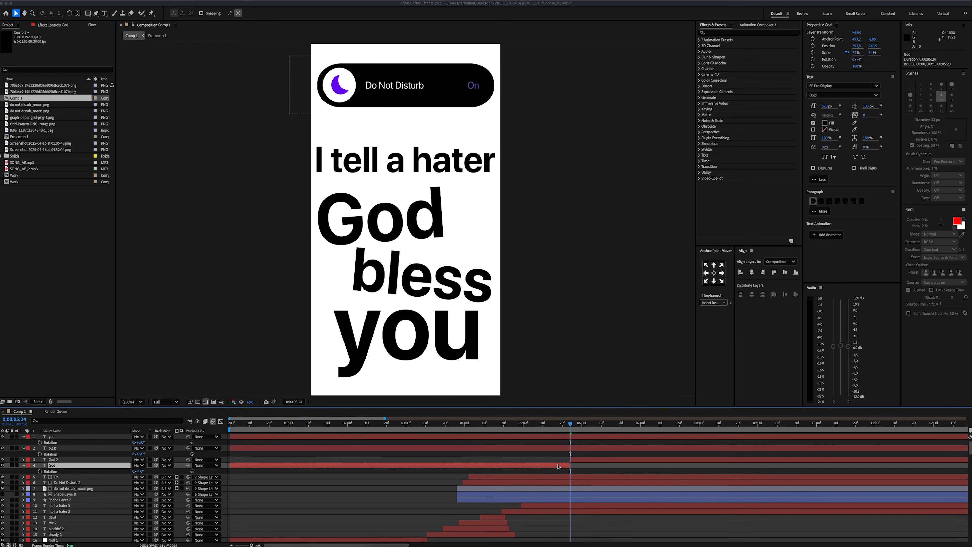
key(Delete)
Split the bless layer at 0:00:06:00 and delete its earlier part
click(574, 448)
key(super+shift+d)
click(570, 453)
key(Delete)
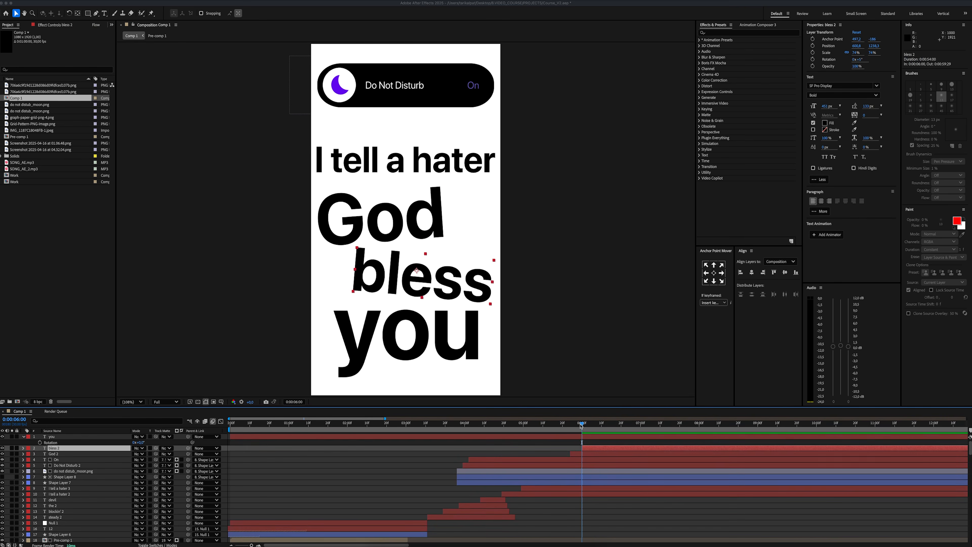
Split the you layer at 0:00:06:09 and remove the segment before that time
click(600, 436)
key(super+shift+d)
click(581, 443)
key(Delete)
Create a null object and parent the you, bless, God, Shape Layer 7 and both "I tell a hater" layers to it
key(equal)
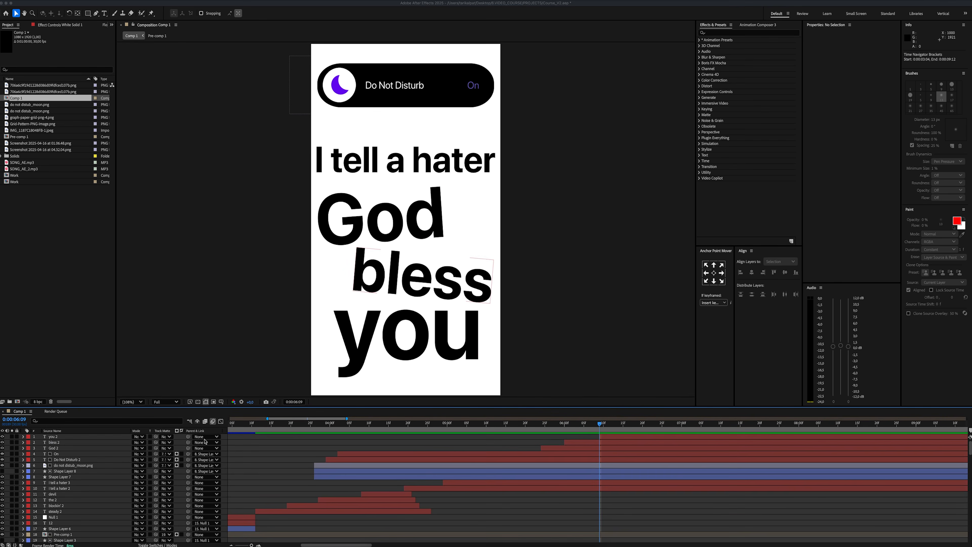
right_click(223, 437)
mouse_move(264, 441)
click(336, 483)
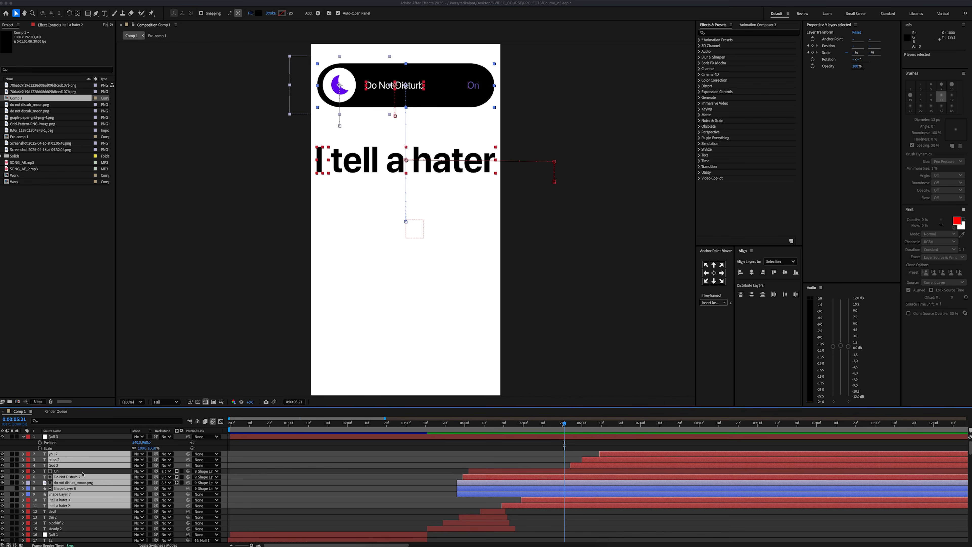
super+click(80, 477)
super+click(83, 482)
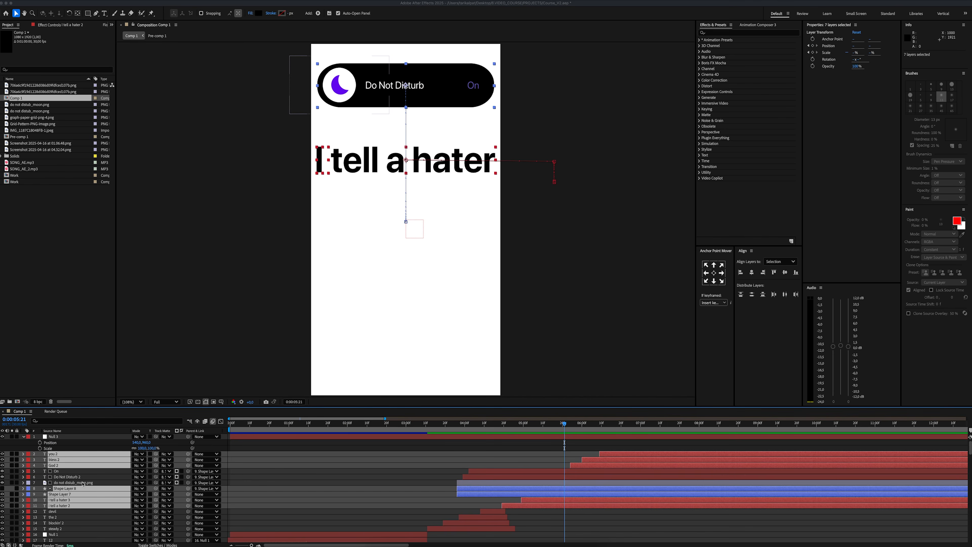
super+click(129, 489)
drag(74, 440, 72, 438)
click(65, 436)
Set starting Position, Scale and Rotation keyframes on Null 3 at 0:00:05:21 and show only the keyframed properties
key(minus)
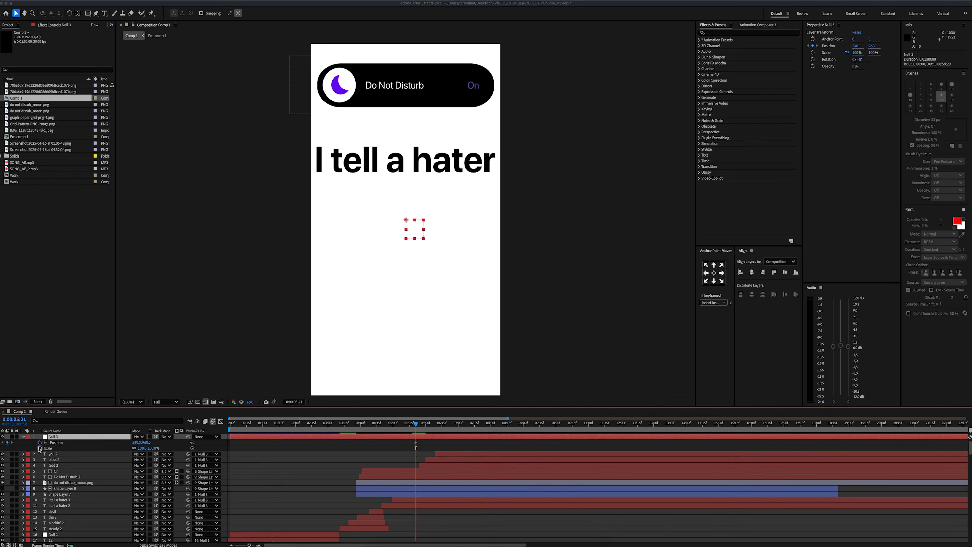
key(r)
click(64, 437)
key(u)
At 0:00:05:27, keyframe Null 3 to X position 757, scale 148% and rotation about 4° to frame God, with the safe-area guides shown
key(equal)
key(equal)
key(equal)
key(equal)
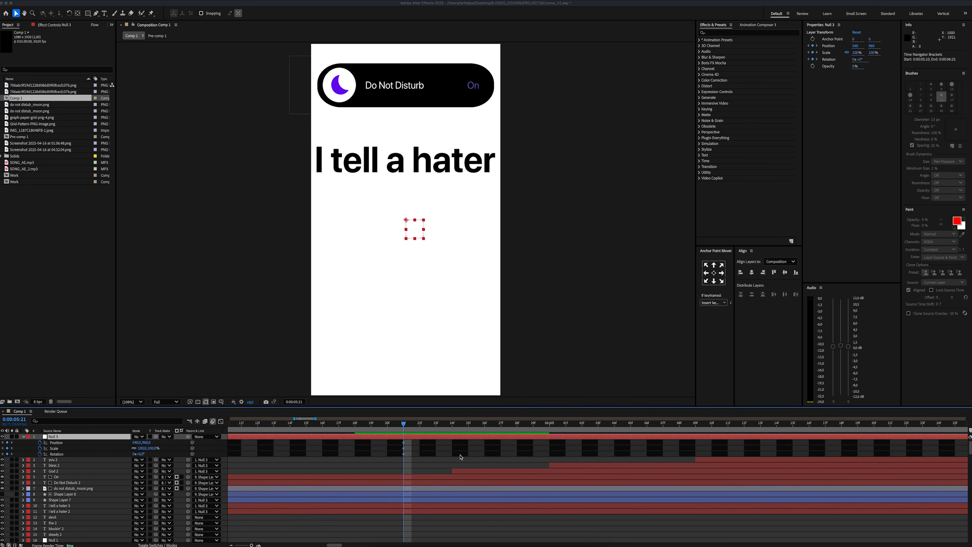
key(super+Right)
key(super+Right)
key(super+Right)
key(super+Right)
key(super+Right)
key(super+Right)
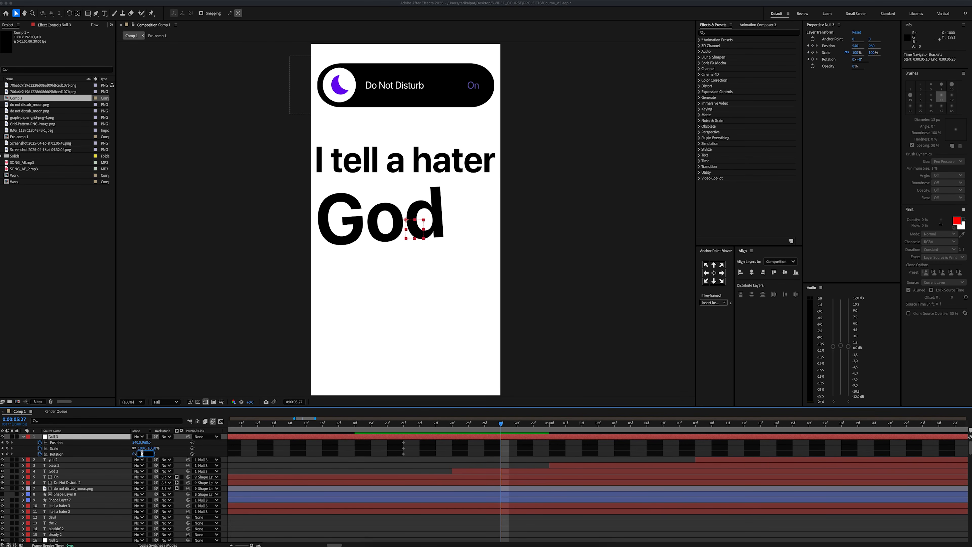
text(3)
key(Return)
drag(142, 448, 219, 402)
click(221, 402)
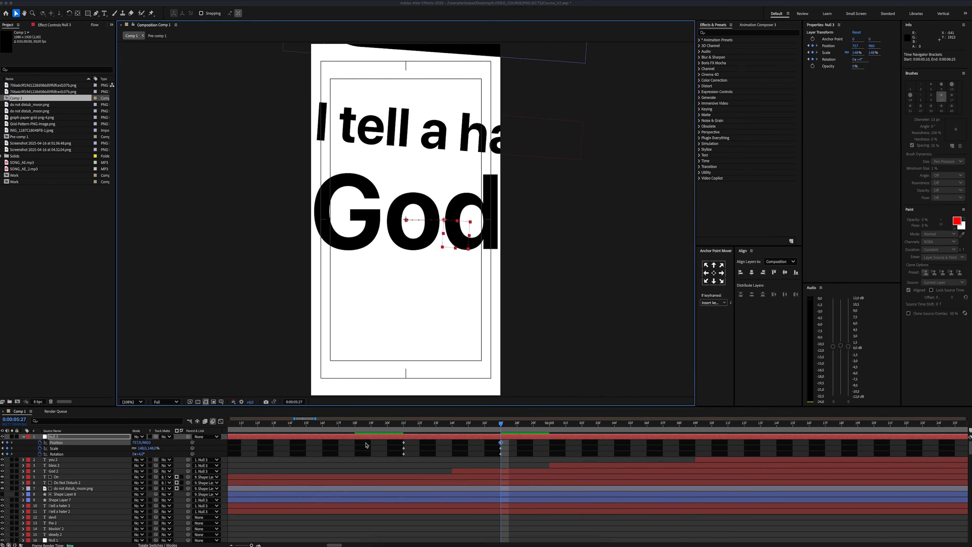
Add Position, Scale and Rotation keyframes with unchanged values to Null 3 at 0:00:05:29 to hold the God framing
click(479, 449)
key(minus)
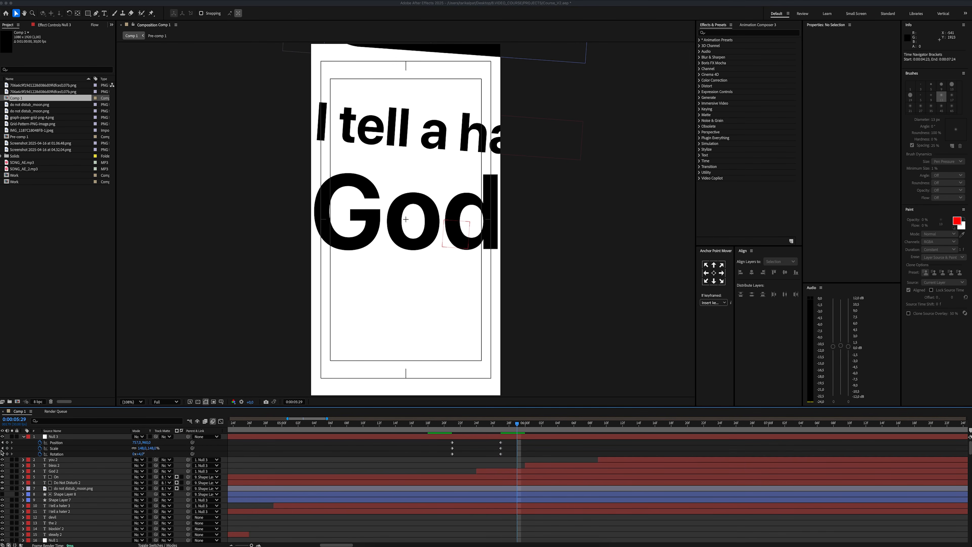
click(6, 443)
click(7, 449)
click(7, 454)
At 0:00:06:05, keyframe Null 3's position, scale and rotation so that bless sits level at the frame's centre, with Y position about 544
key(super+Right)
key(super+Right)
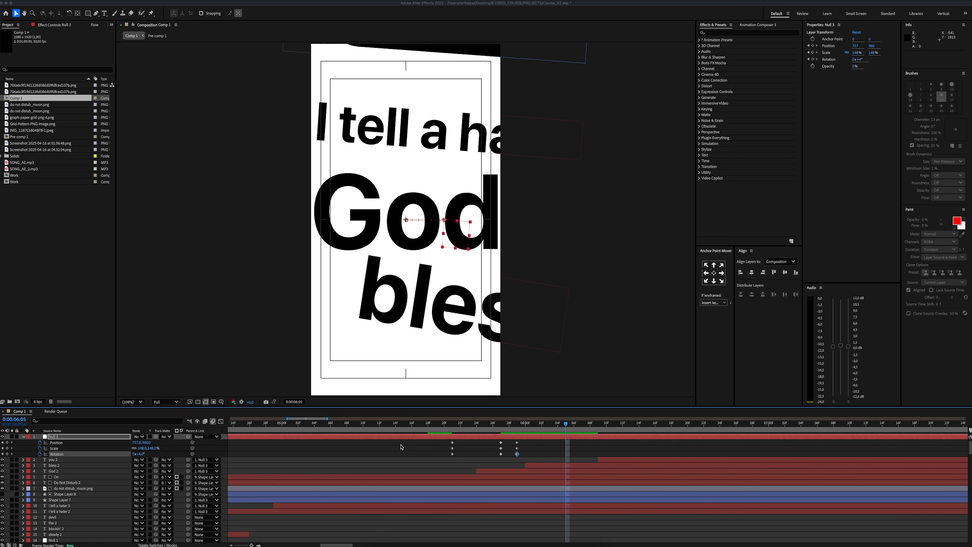
key(Return)
drag(136, 442, 8, 442)
mouse_move(147, 442)
mouse_down()
mouse_move(1, 442)
mouse_move(141, 454)
mouse_up()
key(super+z)
key(super+z)
key(super+z)
key(super+z)
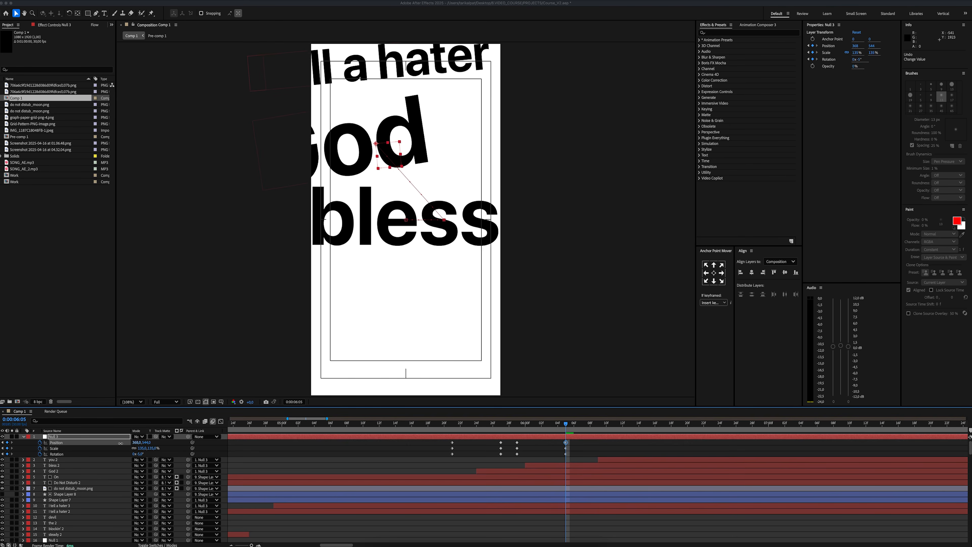
Hold the bless framing by adding Position, Scale and Rotation keyframes to Null 3 at 0:00:06:07
click(584, 450)
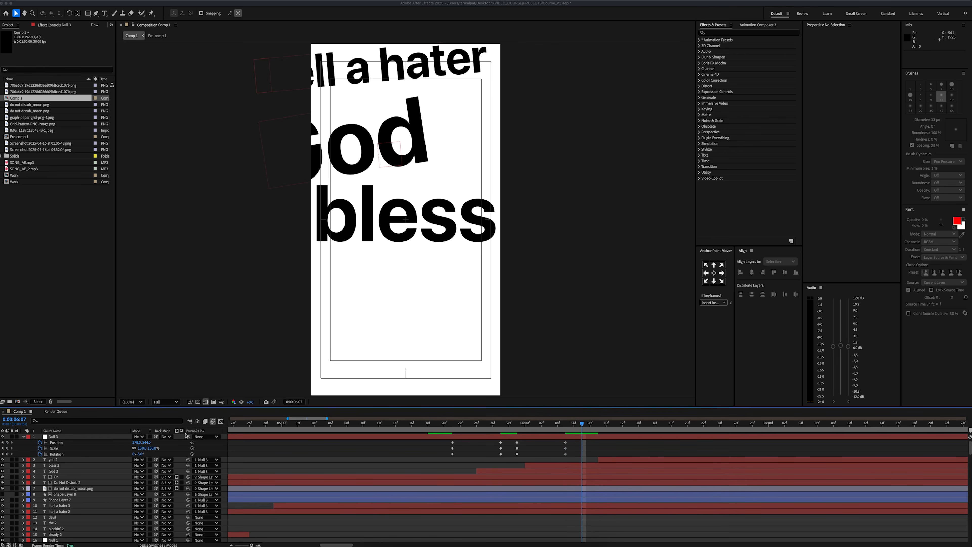
click(7, 449)
click(7, 454)
At 0:00:06:12, keyframe Null 3 to position 528, 195 and scale 120%, adjusting its rotation to centre the word you
click(384, 455)
key(super+Right)
key(super+Right)
key(super+Right)
key(super+Right)
key(super+Right)
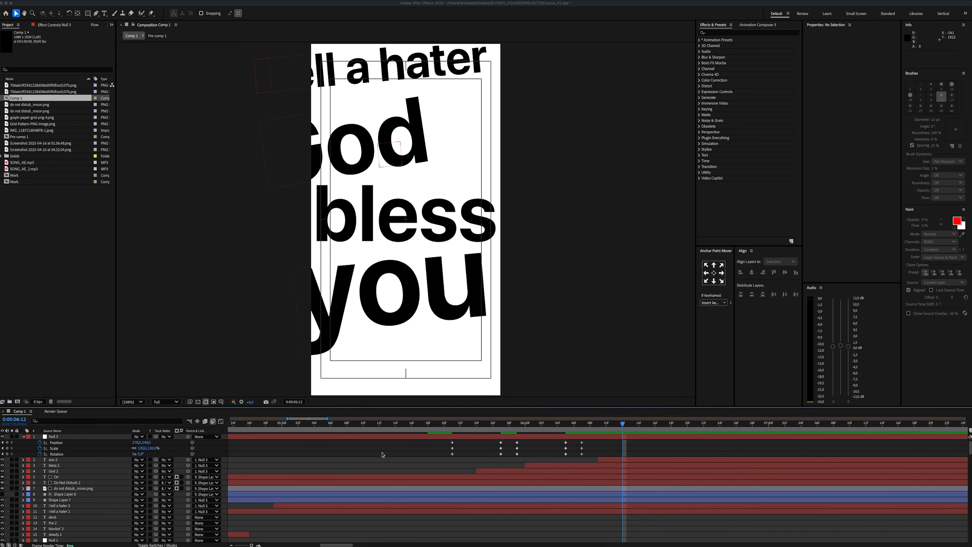
drag(140, 454, 1, 443)
drag(137, 443, 162, 443)
click(538, 449)
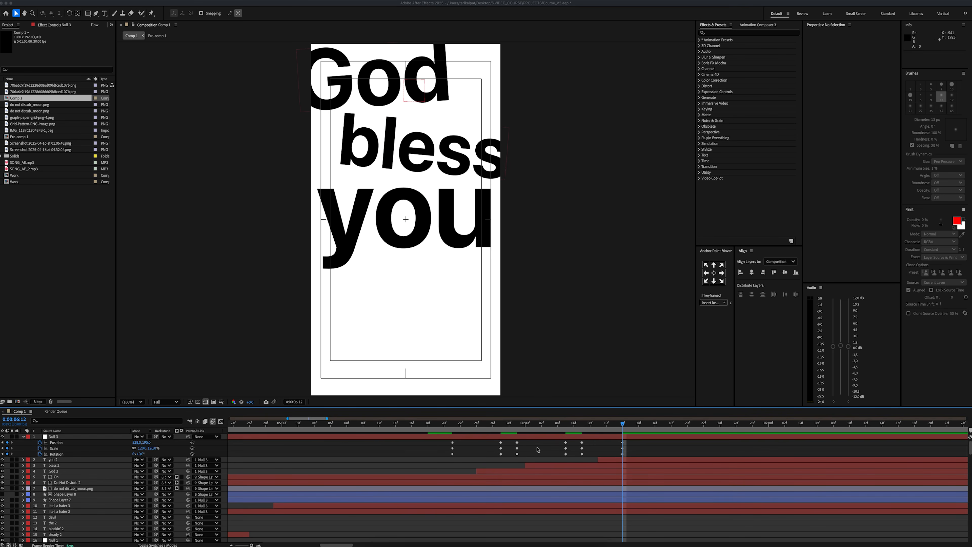
Apply Easy Ease to Null 3's keyframes at 0:00:05:21 and 0:00:05:27 and lengthen their influence in the speed graph
drag(441, 440, 508, 457)
right_click(500, 448)
mouse_move(526, 540)
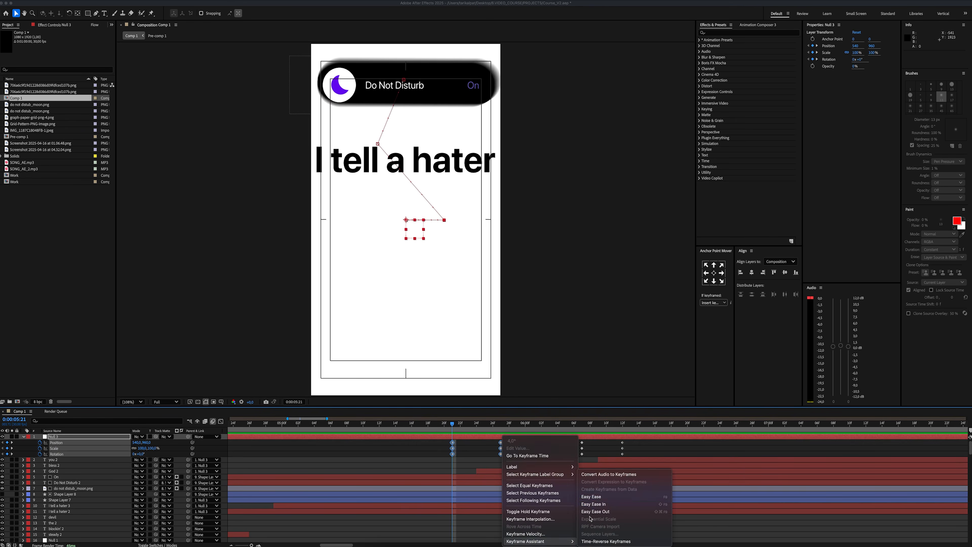
click(592, 497)
key(shift+F3)
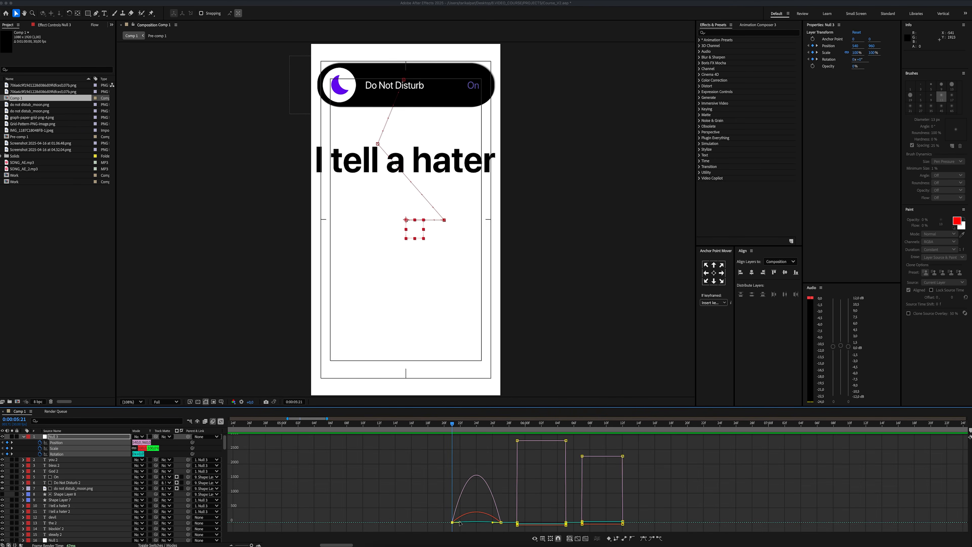
drag(484, 523, 471, 523)
key(shift+F3)
Apply Easy Ease to Null 3's keyframes at 0:00:05:29 and 0:00:06:05 and steepen that move's speed curve
drag(512, 439, 570, 460)
right_click(566, 448)
mouse_move(590, 541)
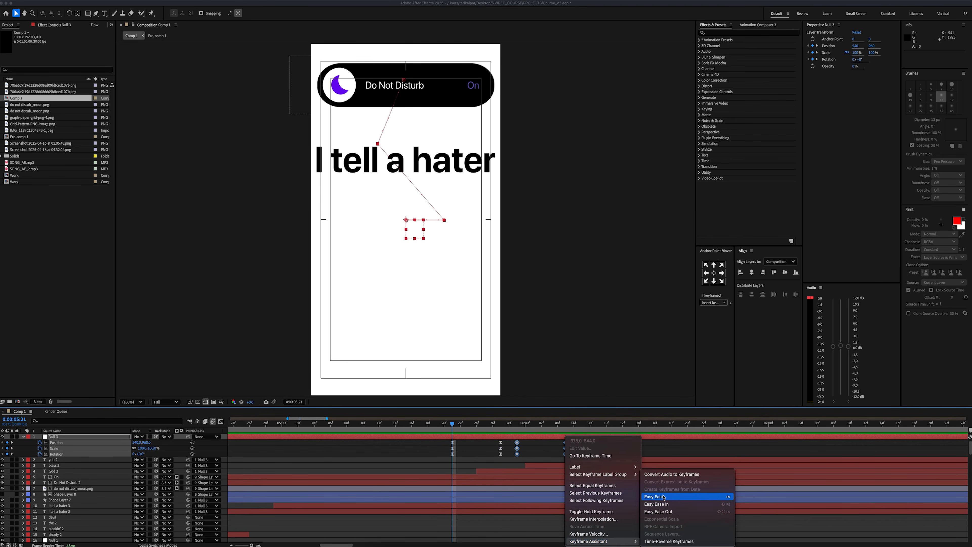
click(656, 496)
key(shift+F3)
drag(557, 522, 544, 522)
key(shift+F3)
Apply Easy Ease to Null 3's keyframes at 0:00:06:07 and 0:00:06:12 and open their speed graph
drag(629, 440, 576, 458)
right_click(582, 455)
mouse_move(606, 540)
click(681, 497)
key(shift+F3)
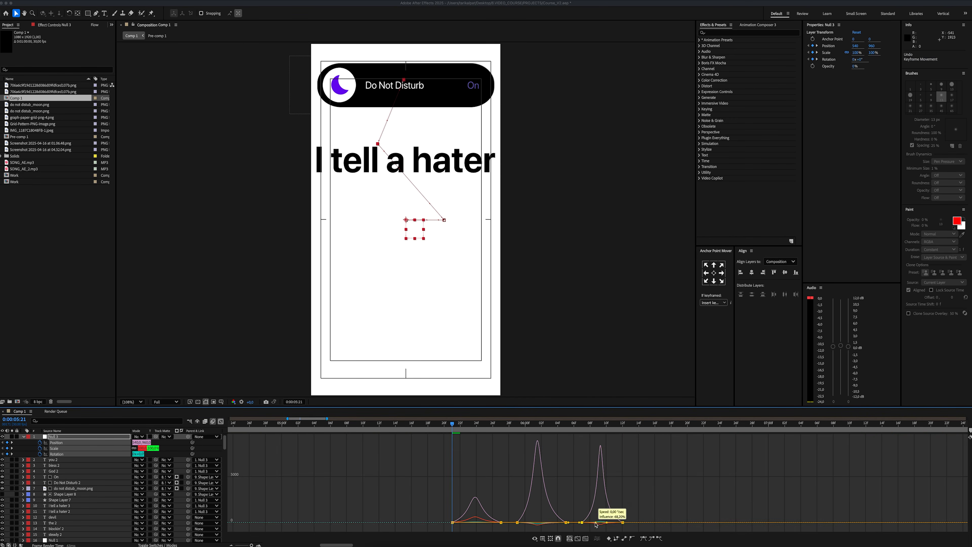
Play back the God bless you camera move from 0:00:05:19 to check its timing
key(space)
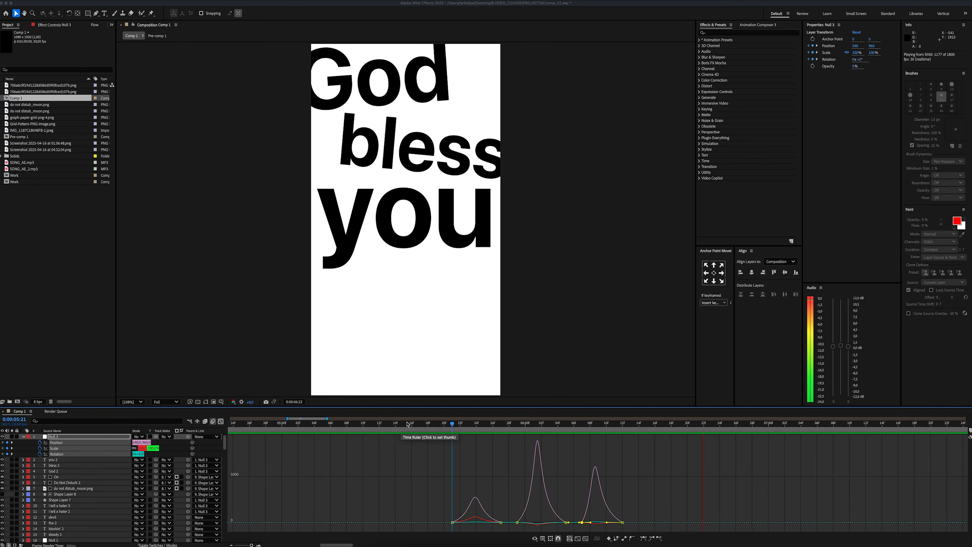
click(438, 425)
key(space)
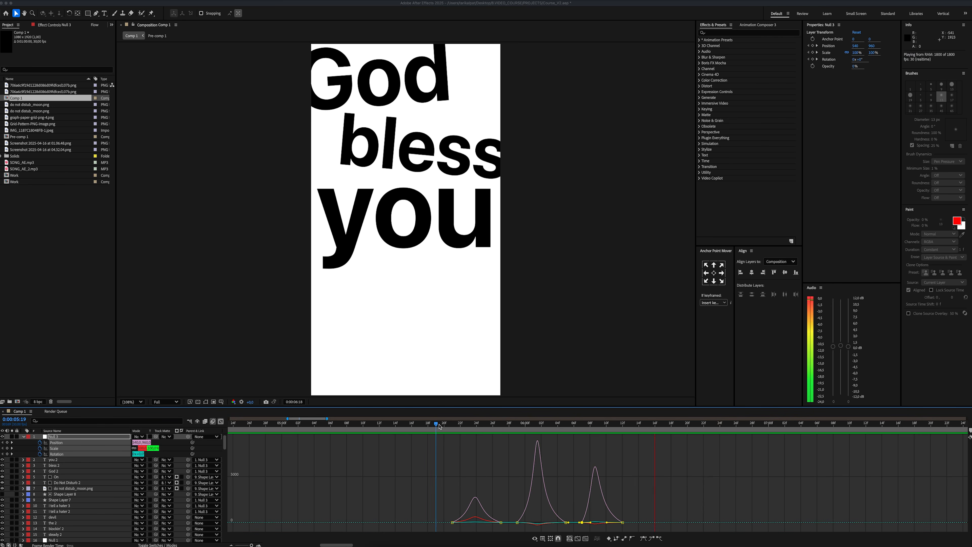
key(space)
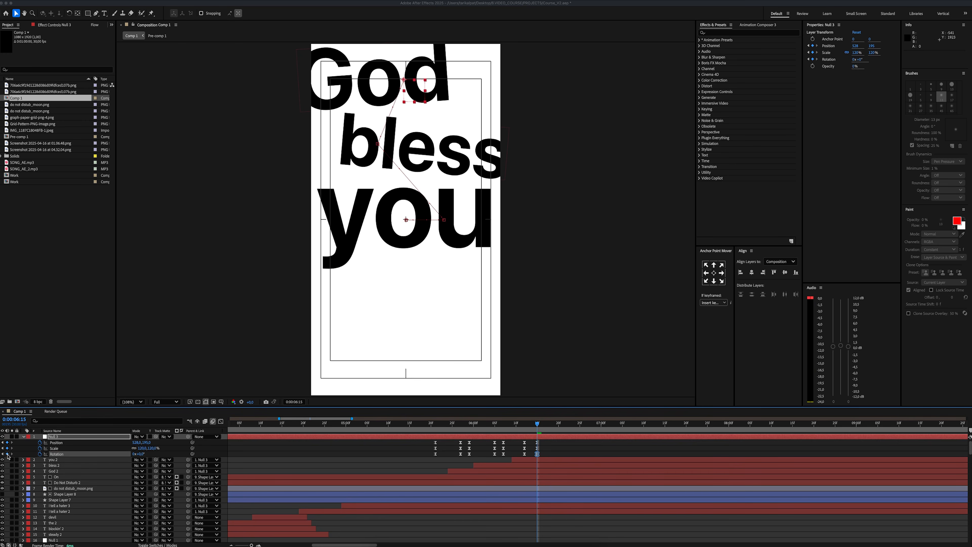
At 0:00:06:19, keyframe Null 3's Y position to about -1042 to send all text off the top, and preview the exit
key(Page_Down)
key(Page_Down)
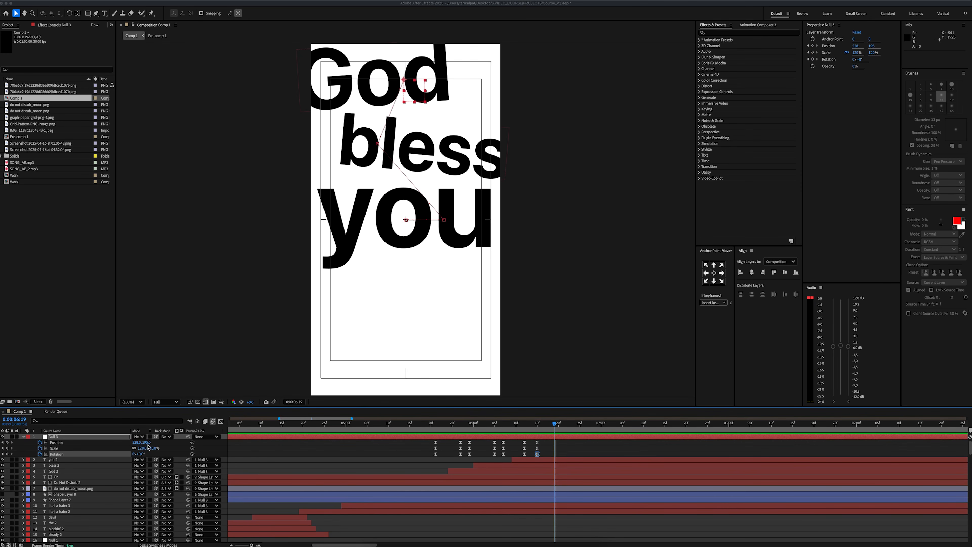
drag(148, 445, 129, 445)
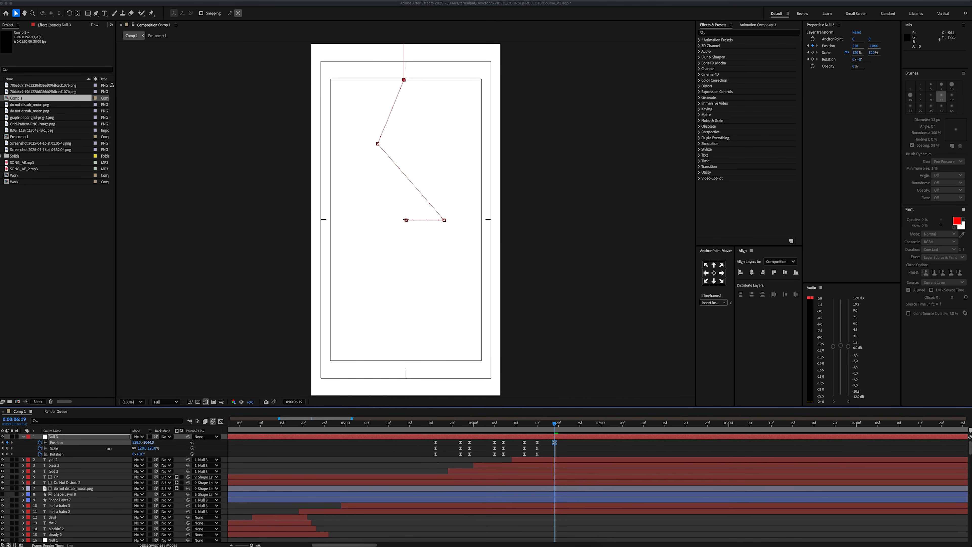
key(space)
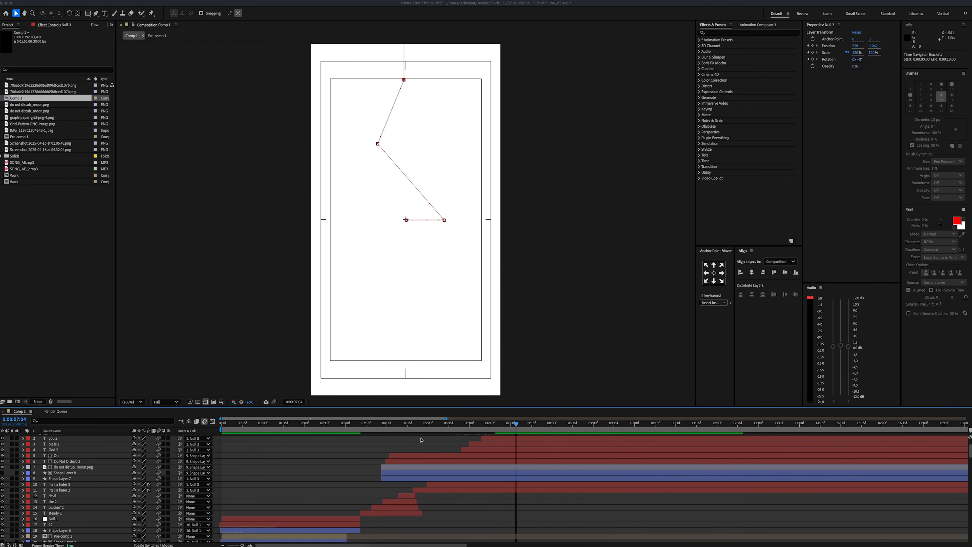
key(space)
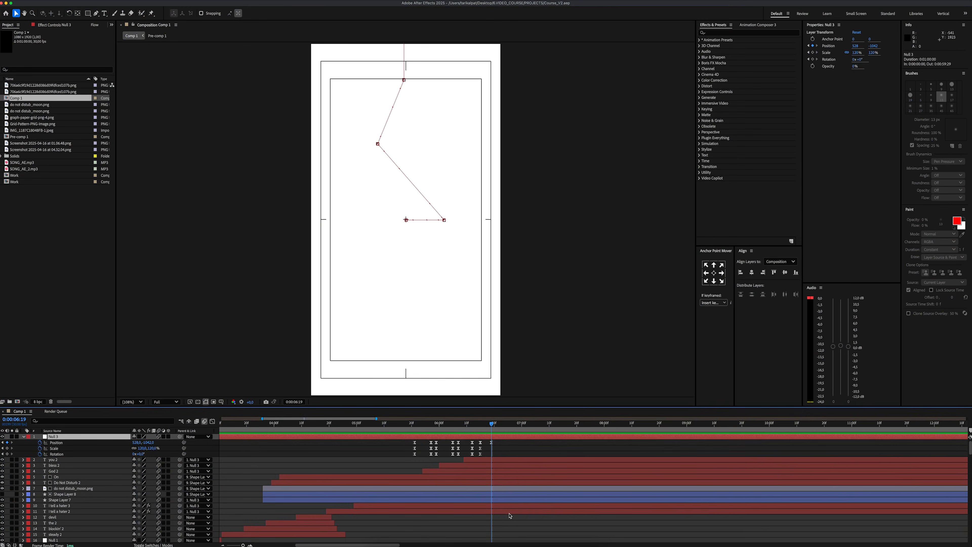
Trim the end of all layers to 0:00:06:19 and collapse Null 3's properties
key(ctrl+a)
key(alt+bracketright)
click(512, 513)
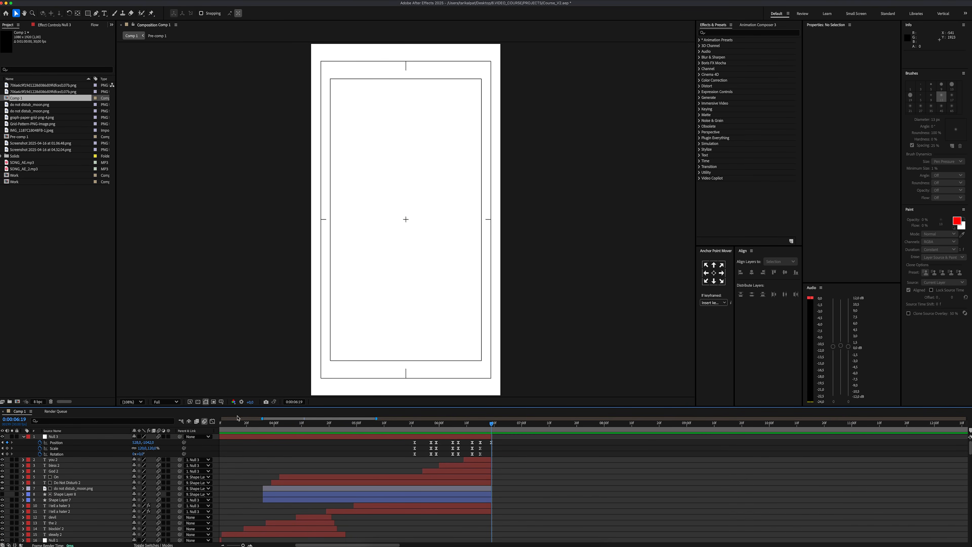
click(23, 437)
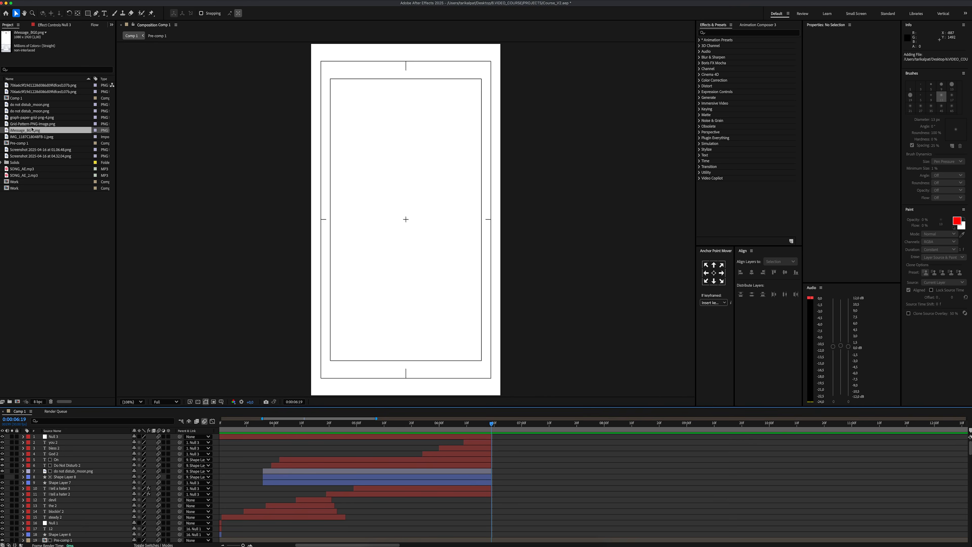
Place iMessage_BG0.png as the topmost layer of the composition and scale it to 105%
drag(30, 130, 79, 254)
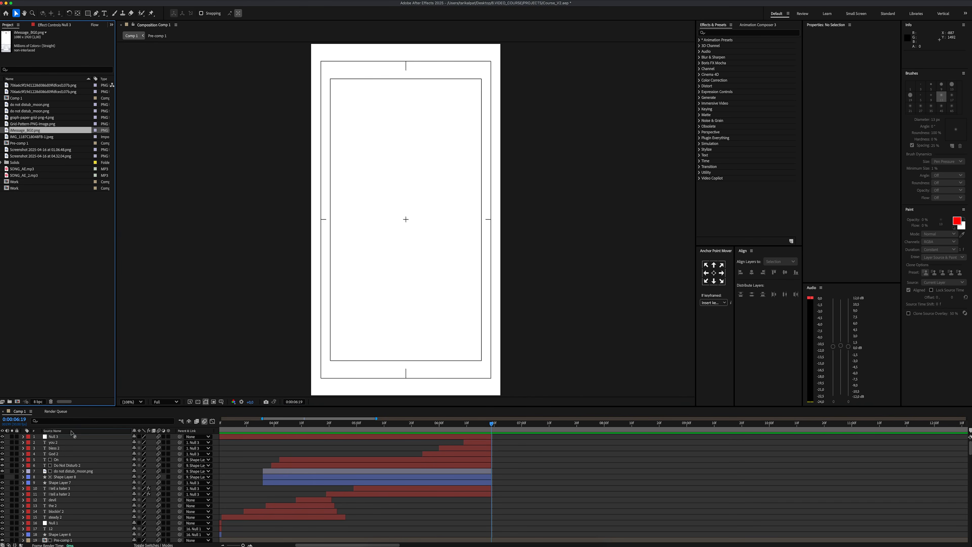
drag(72, 434, 75, 440)
text(s)
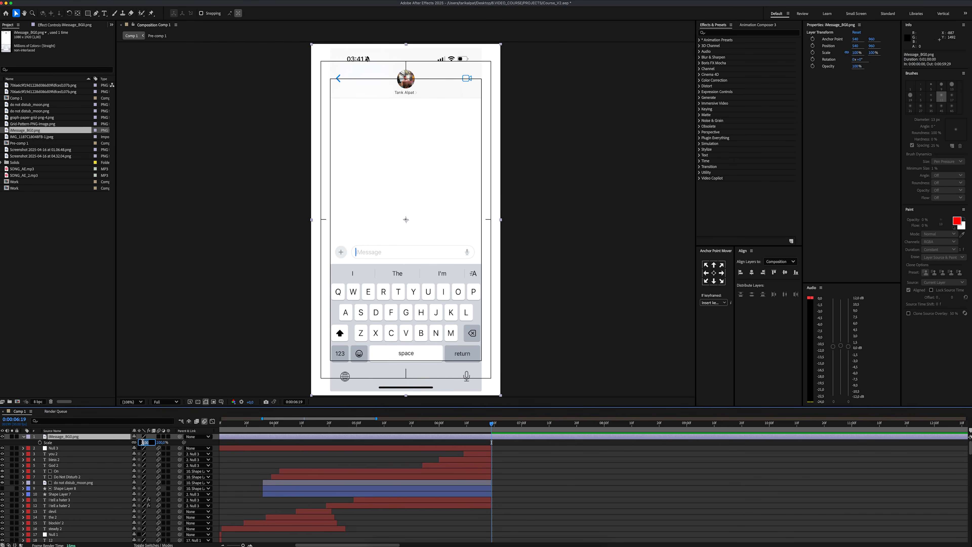
text(5)
key(Return)
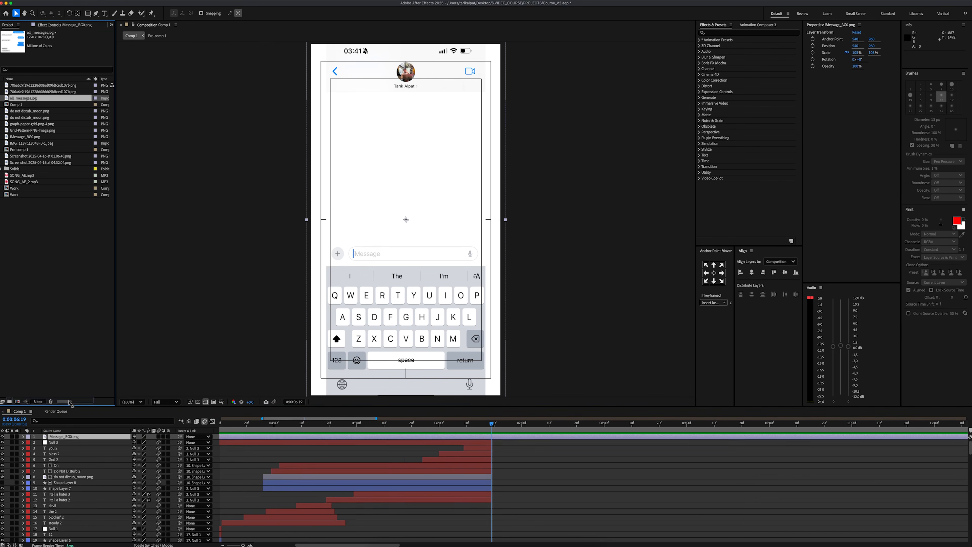
Add all_messages.jpg above the iMessage background, scale it to 67%, and reveal its Position property
drag(23, 98, 111, 447)
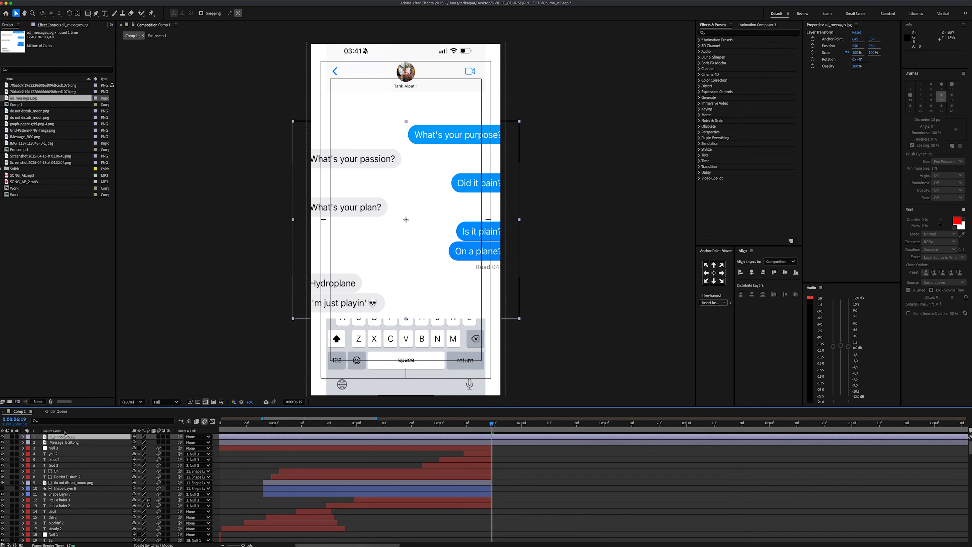
text(s67)
key(Return)
text(p)
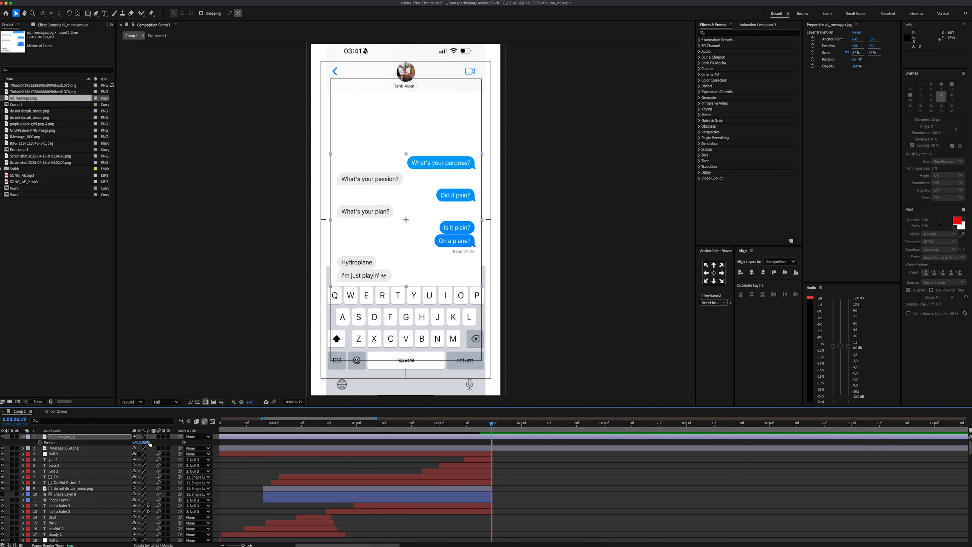
Set all_messages.jpg's Y position to 1440 and its scale to 70.5%
text(1440)
key(Return)
text(71)
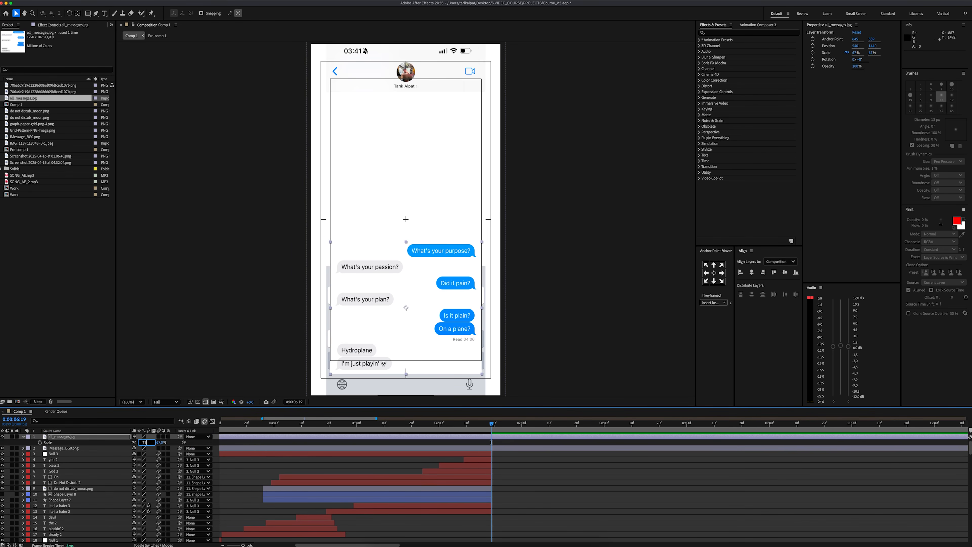
key(Return)
click(142, 442)
text(70,5)
key(Return)
Duplicate iMessage_BG0.png and place the copy above all_messages.jpg at the top of the layer stack
click(101, 448)
key(super+c)
key(super+v)
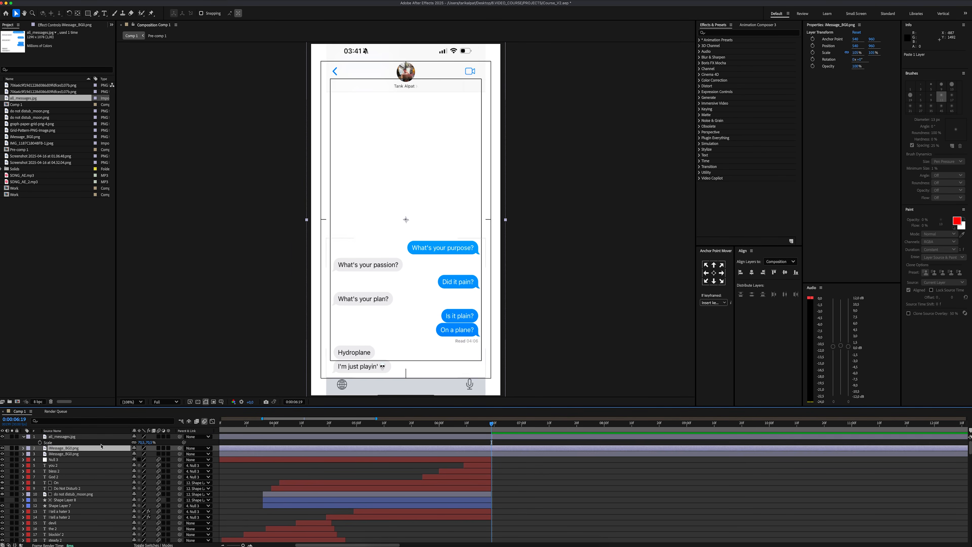
drag(101, 447, 104, 435)
Mask the upper iMessage_BG0.png with a rectangle covering only the message field and keyboard
click(88, 14)
key(space)
drag(345, 287, 346, 251)
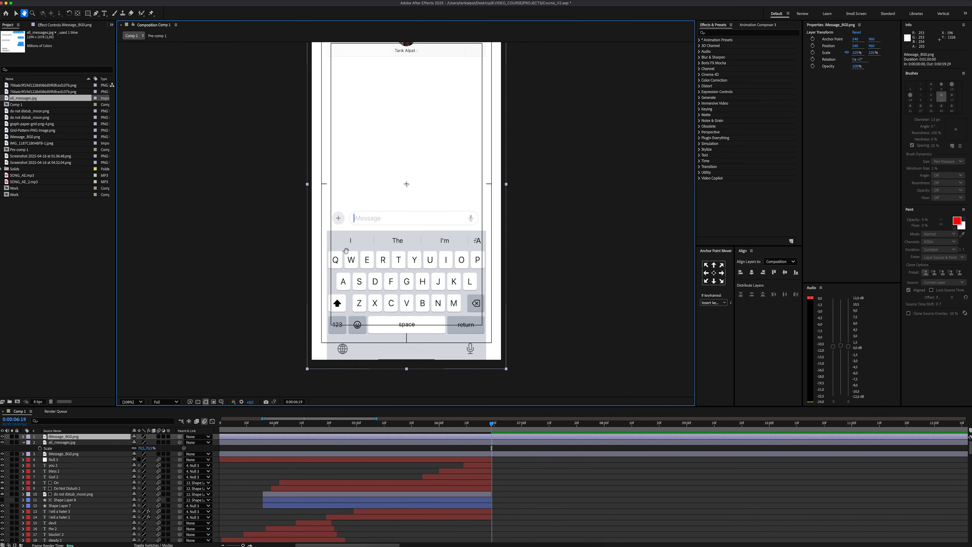
mouse_move(518, 387)
mouse_down()
mouse_move(263, 221)
mouse_move(267, 208)
mouse_up()
Parent the masked iMessage_BG0.png and all_messages.jpg to the lower iMessage_BG0.png, and give all three layers a pink label
click(383, 459)
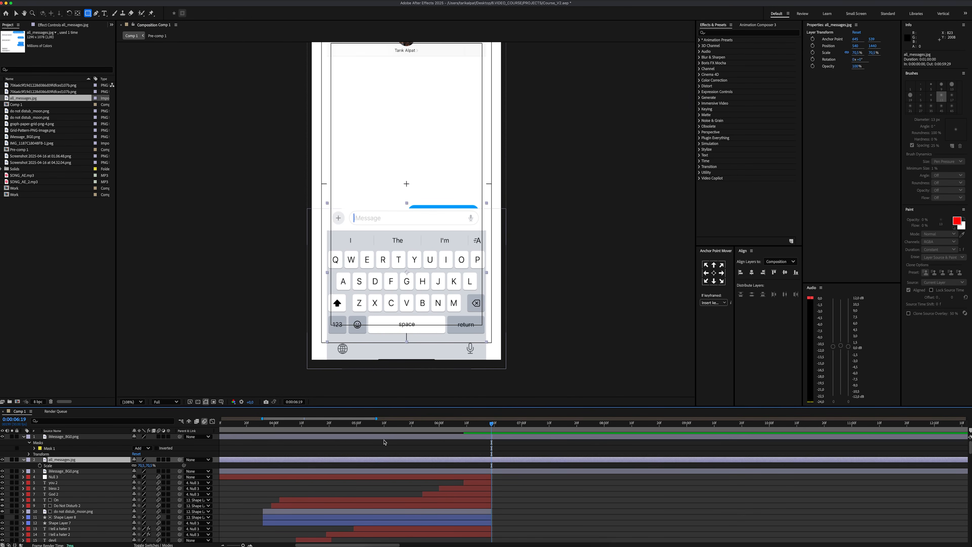
shift+click(82, 437)
drag(180, 460, 95, 471)
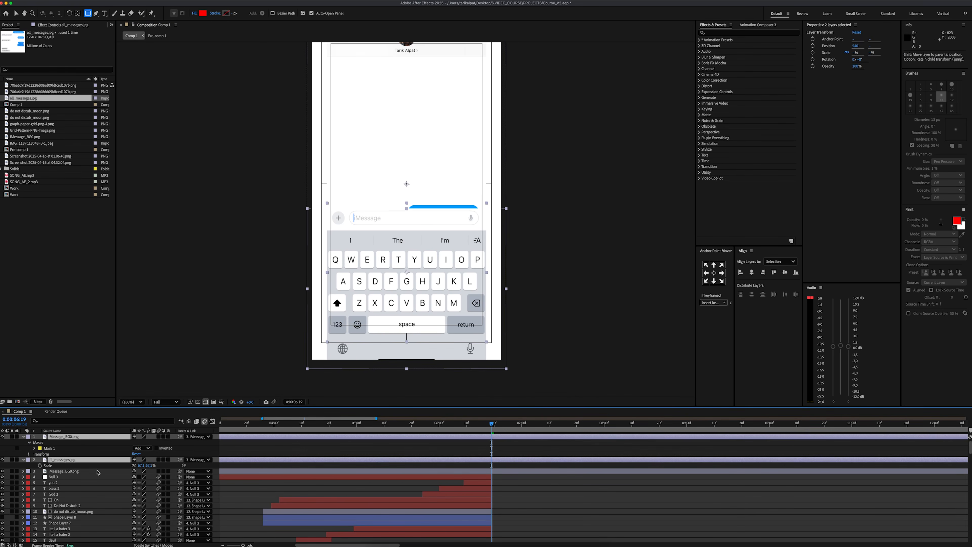
shift+click(75, 472)
click(28, 474)
click(46, 508)
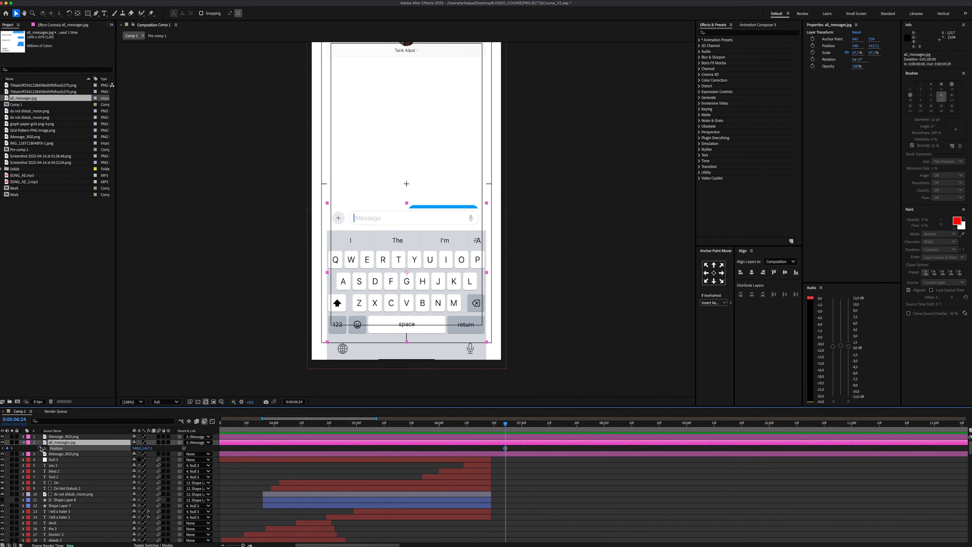
Keyframe all_messages.jpg's Y position from 1444.1 at 0:00:06:24 to about 1348 at 0:00:07:01, and apply Easy Ease to both keyframes
drag(148, 448, 154, 448)
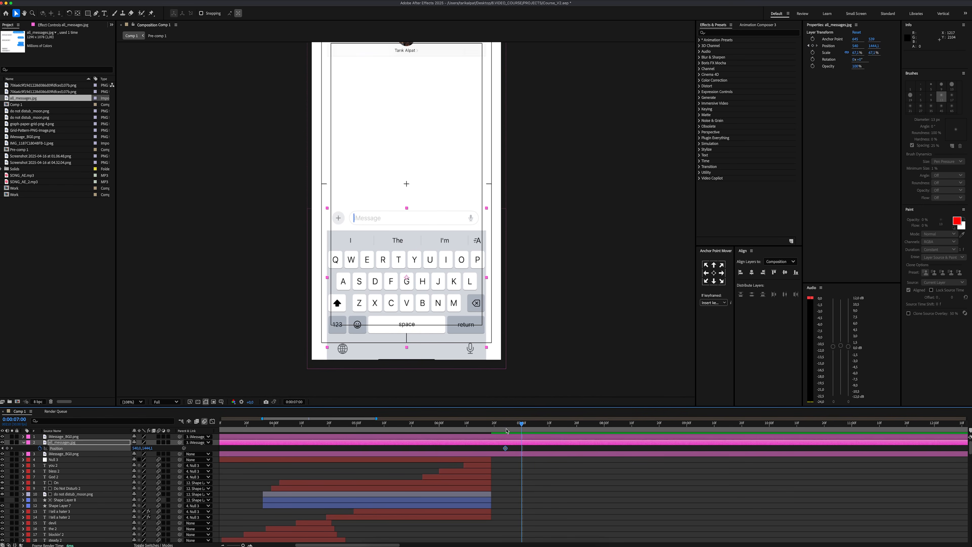
drag(148, 448, 110, 451)
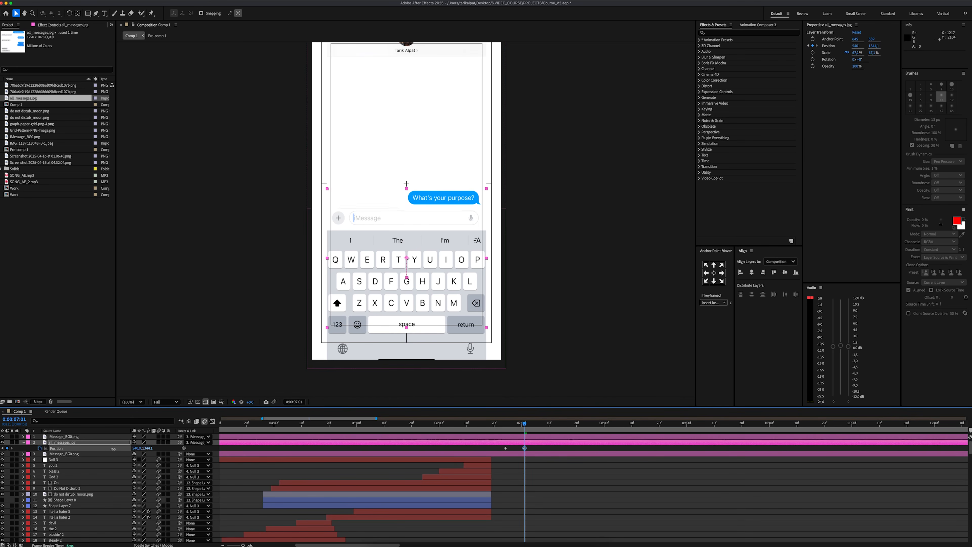
drag(534, 446, 498, 452)
right_click(505, 448)
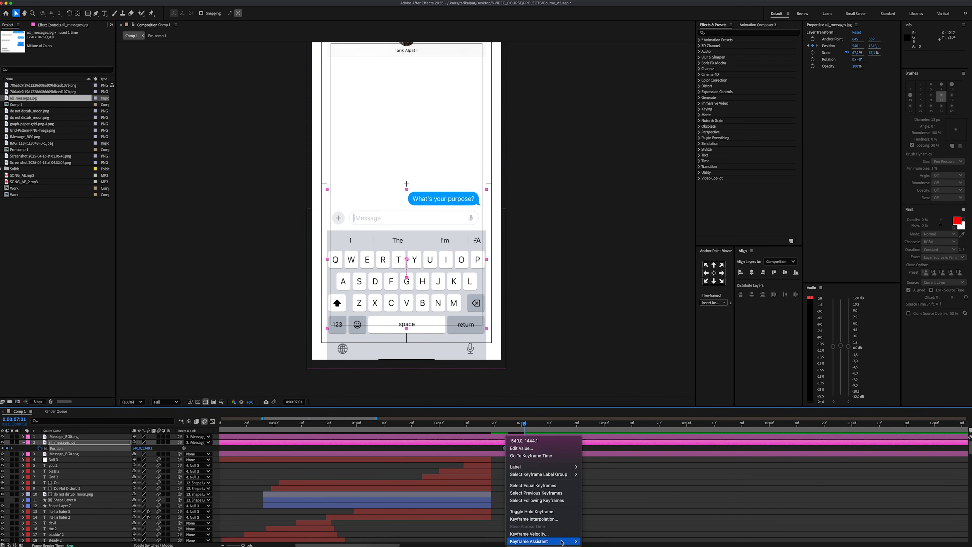
mouse_move(545, 541)
click(602, 497)
Shape the speed graph of the first message's rise into a fast start with a long slowdown, and preview it
click(213, 422)
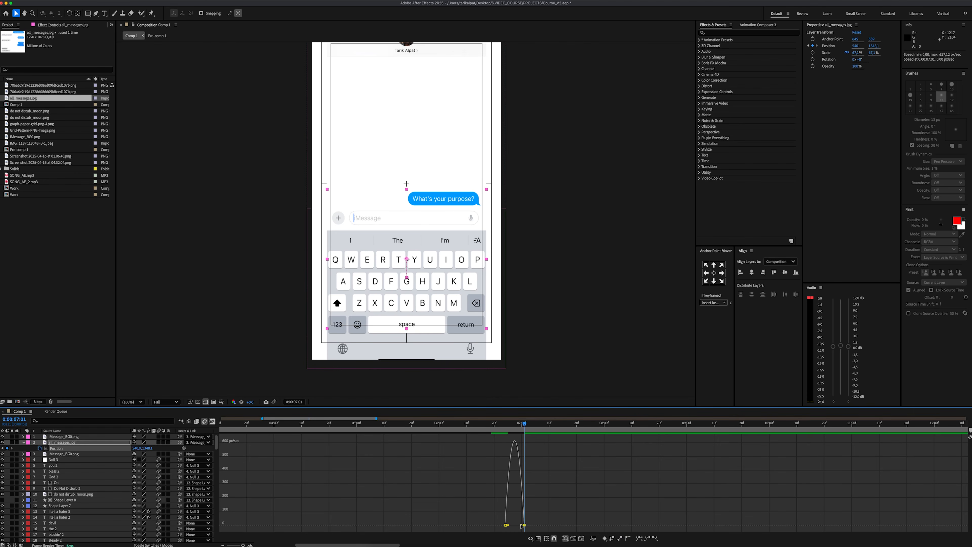
drag(521, 526, 512, 526)
key(space)
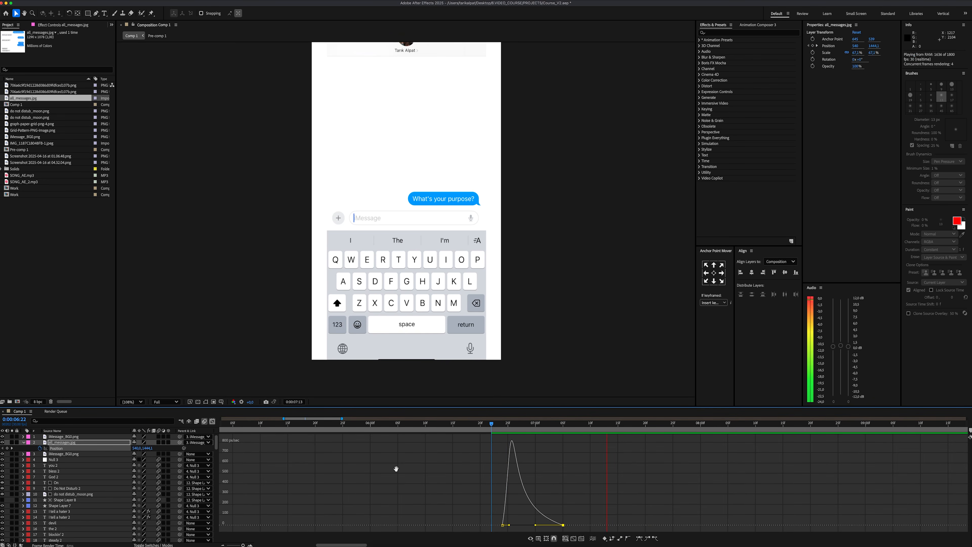
click(213, 422)
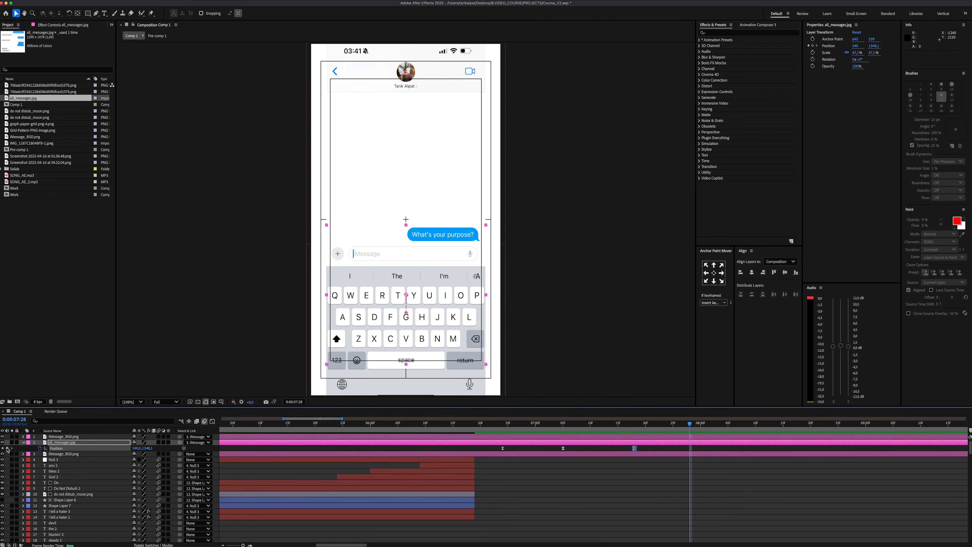
Keyframe all_messages.jpg's Y position upward for each further message, through "I'm just playin'", and preview the chat reveal
click(7, 449)
drag(145, 448, 109, 458)
key(space)
key(space)
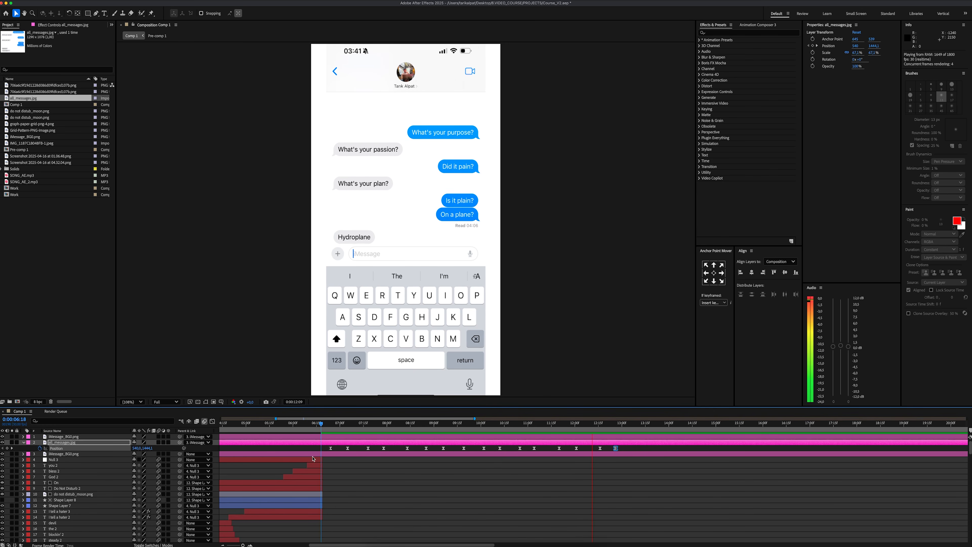
key(space)
Make the three chat layers 3D and add a one-node camera named Camera 1
drag(169, 436, 166, 449)
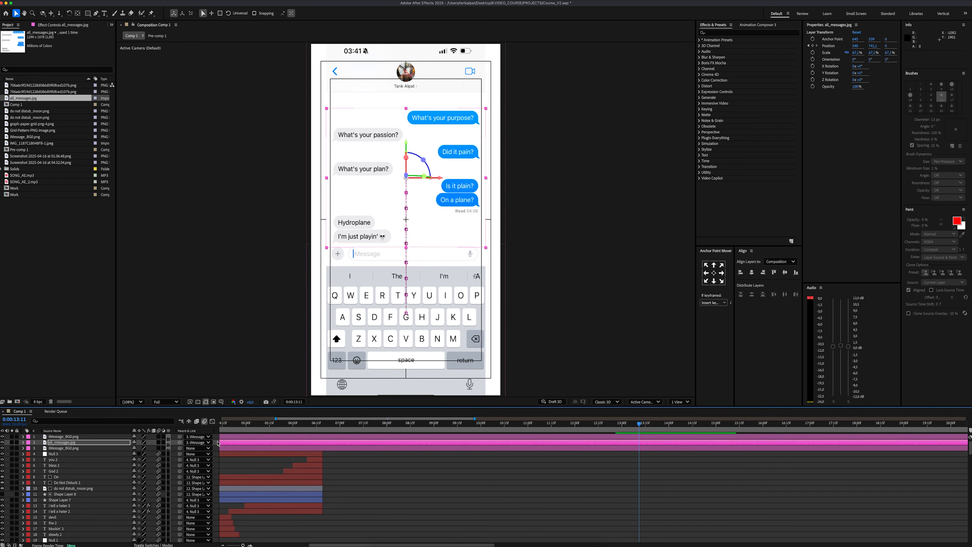
right_click(218, 443)
mouse_move(241, 441)
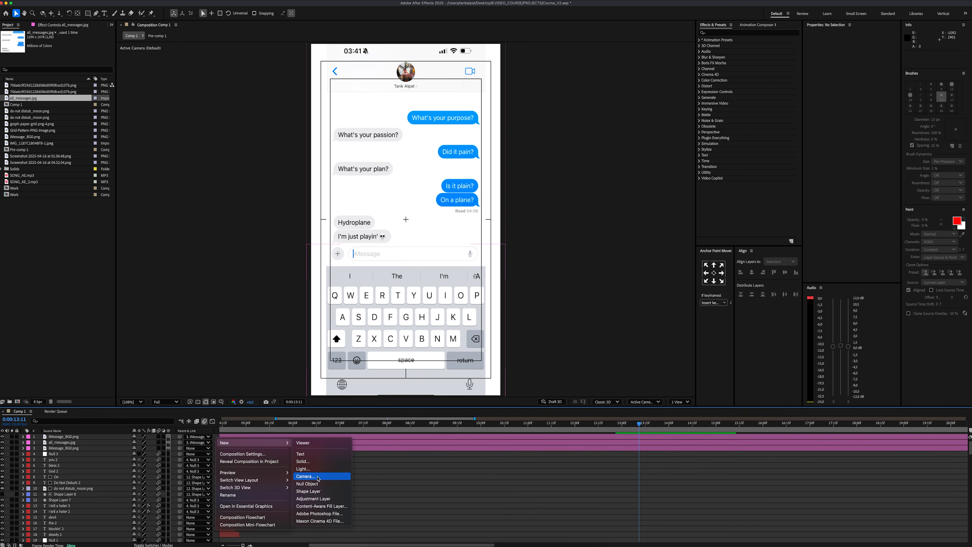
click(318, 476)
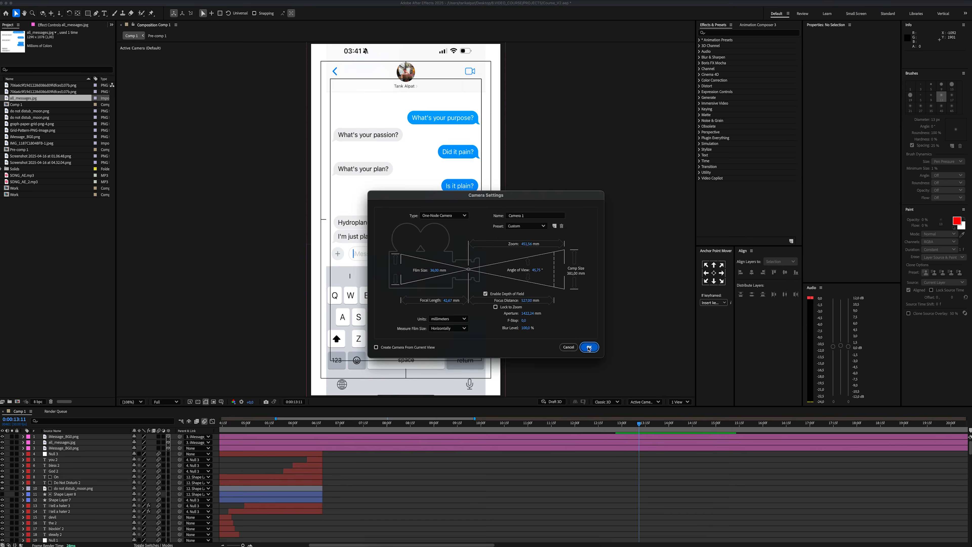
click(588, 346)
In a two-view layout, keyframe the camera's position and rotations at 0:00:07:07, and cut the camera and chat layers before 0:00:06:16
click(680, 401)
click(678, 419)
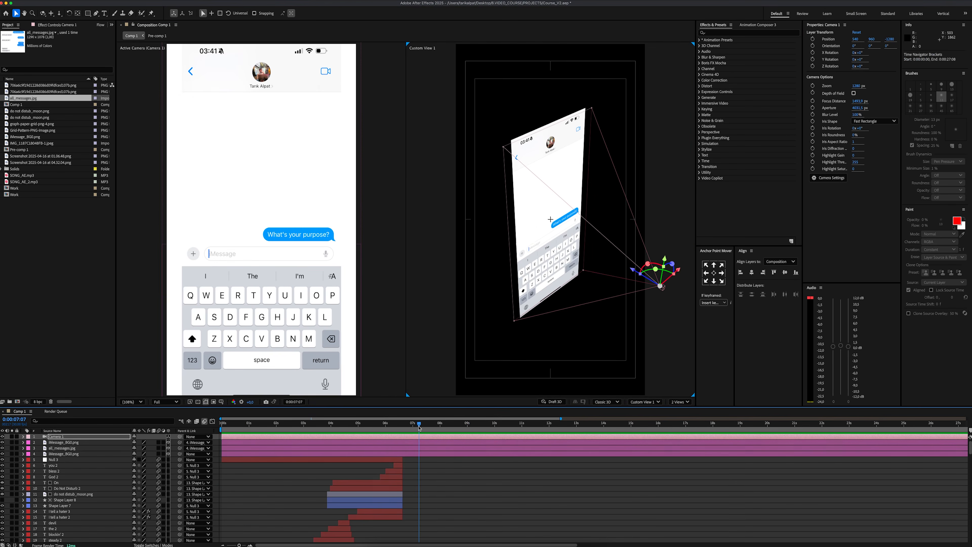
key(p)
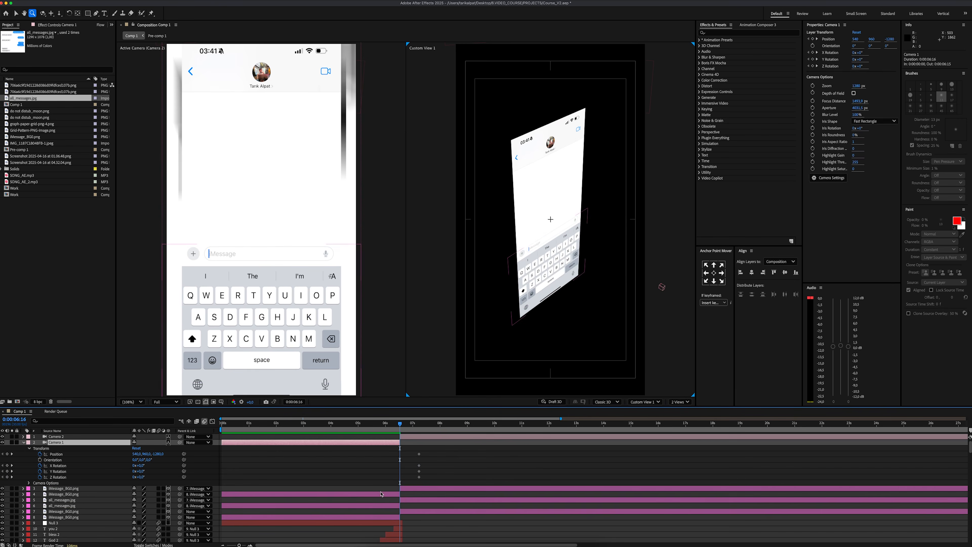
drag(381, 494, 381, 517)
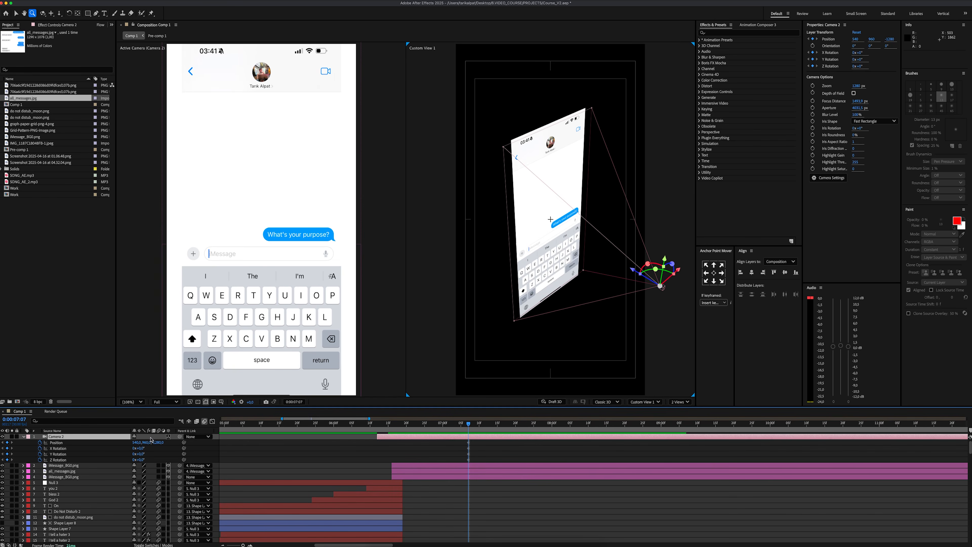
At 0:00:07:07, set the camera's position to 573, 1402, -784, with X rotation 27° and Y rotation 11°
drag(141, 448, 315, 442)
key(Return)
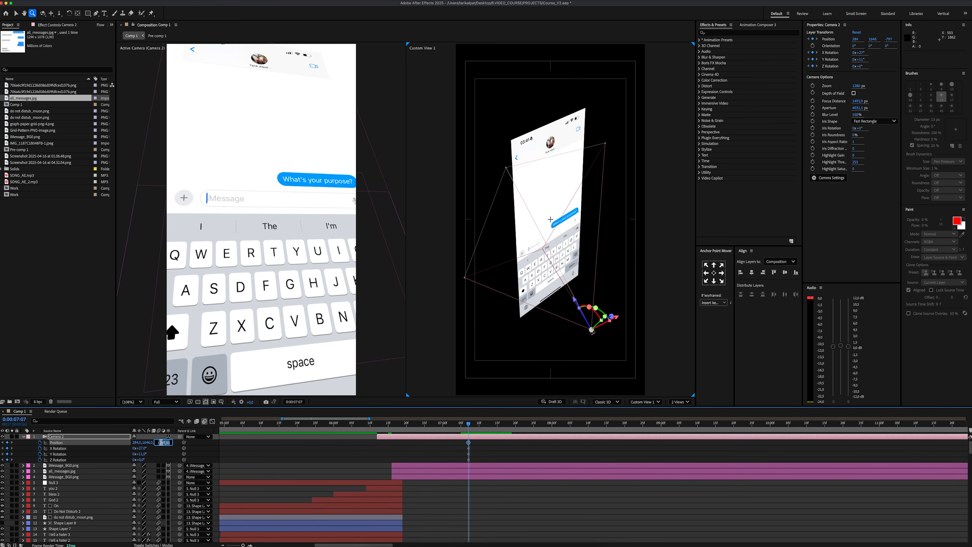
text(-784)
key(Return)
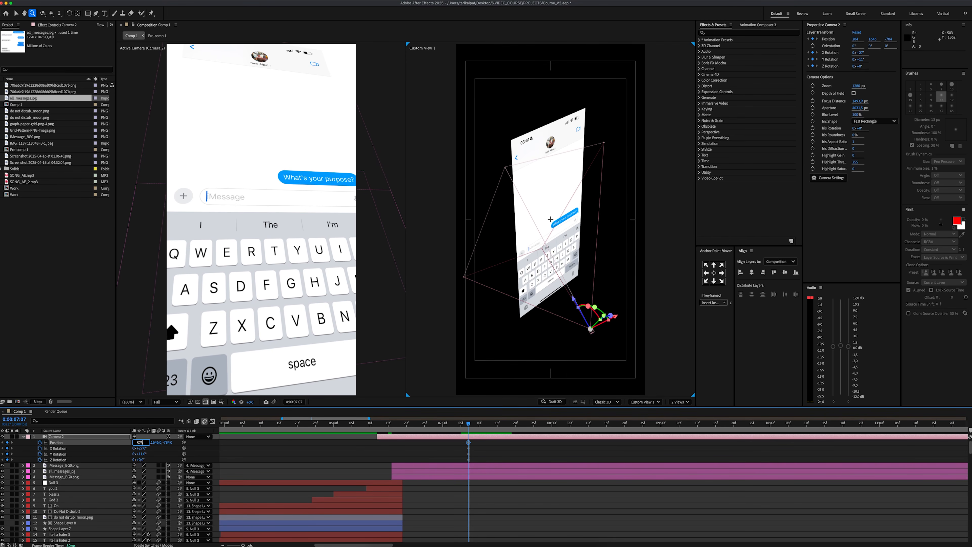
text(573)
key(Return)
text(1402)
key(Return)
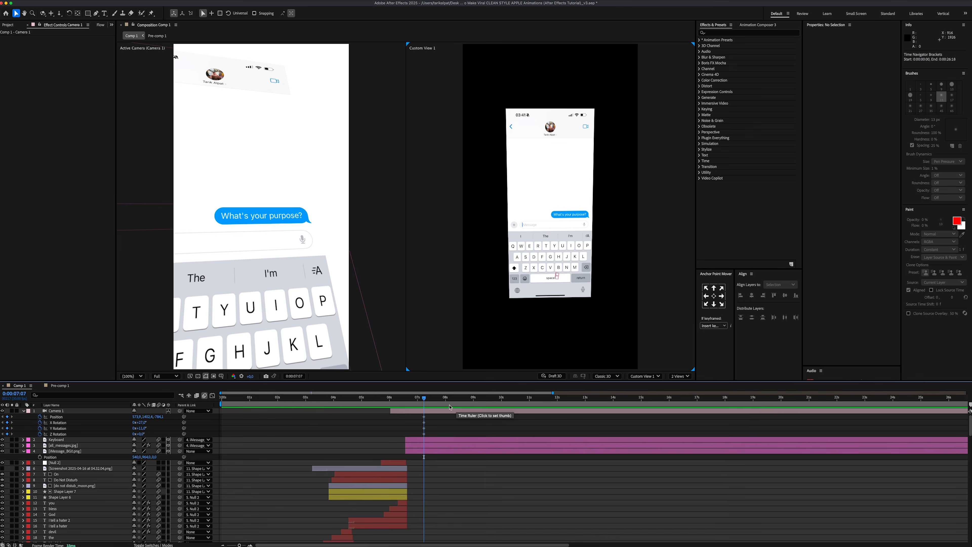
At 0:00:06:17, keyframe the camera's Y rotation to 30° and its X position to about 927
drag(414, 402, 412, 401)
drag(412, 401, 406, 401)
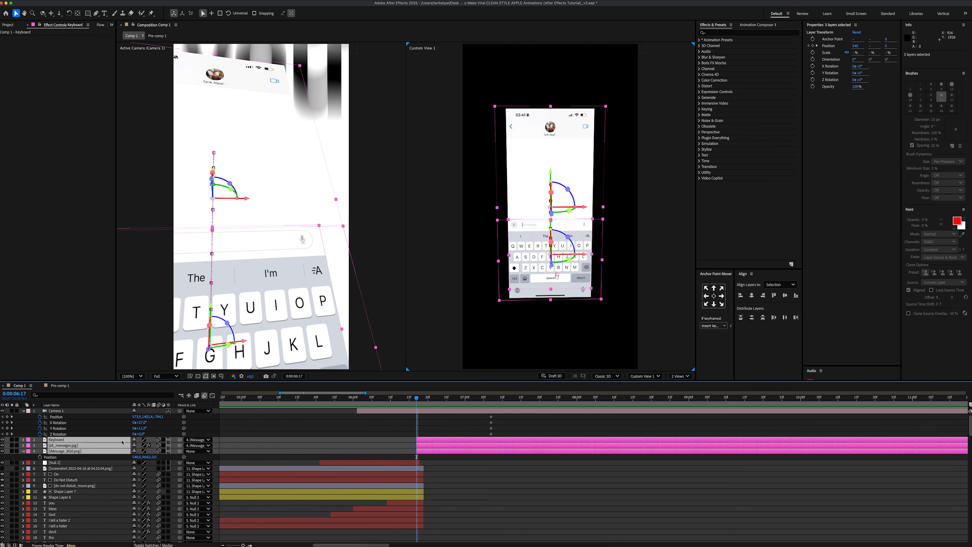
mouse_move(137, 417)
mouse_down()
mouse_move(205, 417)
mouse_move(146, 428)
mouse_up()
drag(136, 416, 195, 416)
Apply Easy Ease to the camera's Position and Y Rotation keyframes and shift the end pair to 0:00:07:15
drag(498, 420, 413, 416)
drag(496, 429, 431, 425)
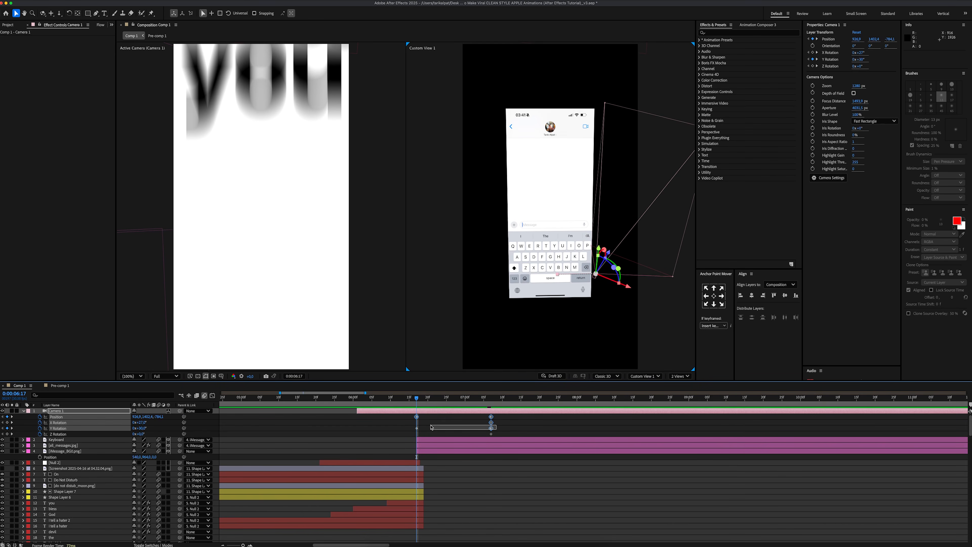
right_click(416, 429)
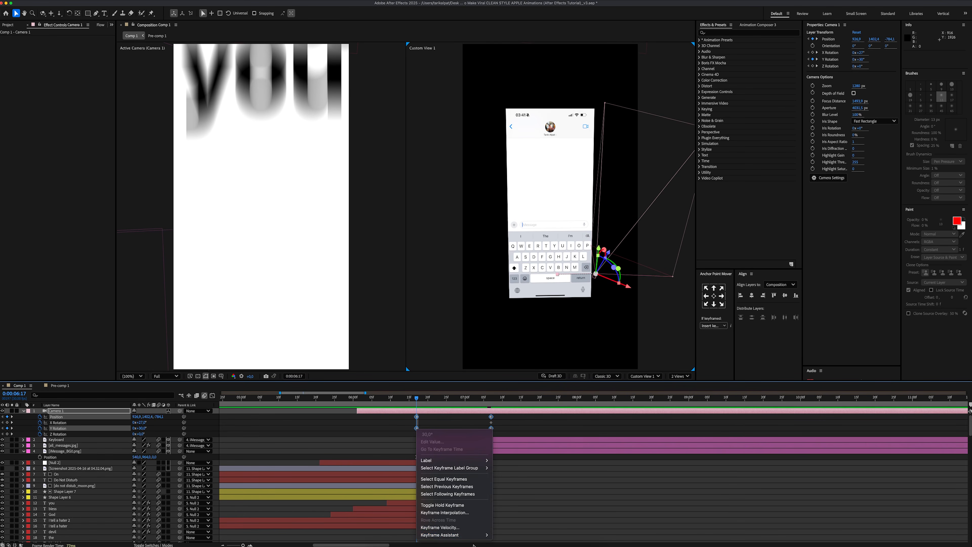
mouse_move(459, 475)
click(513, 487)
Shape the camera move's speed graph into an early peak with a long slowdown, and preview the entrance
click(213, 395)
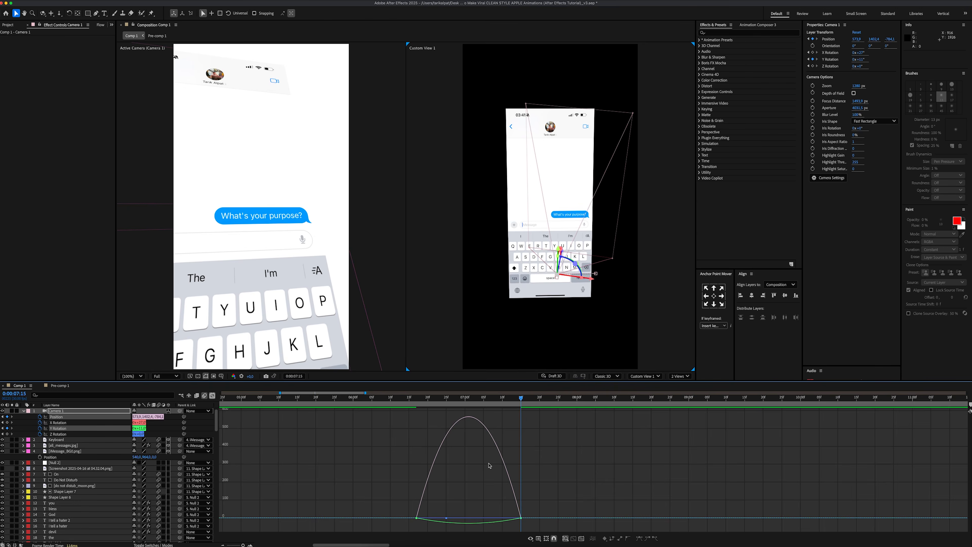
drag(504, 518, 468, 518)
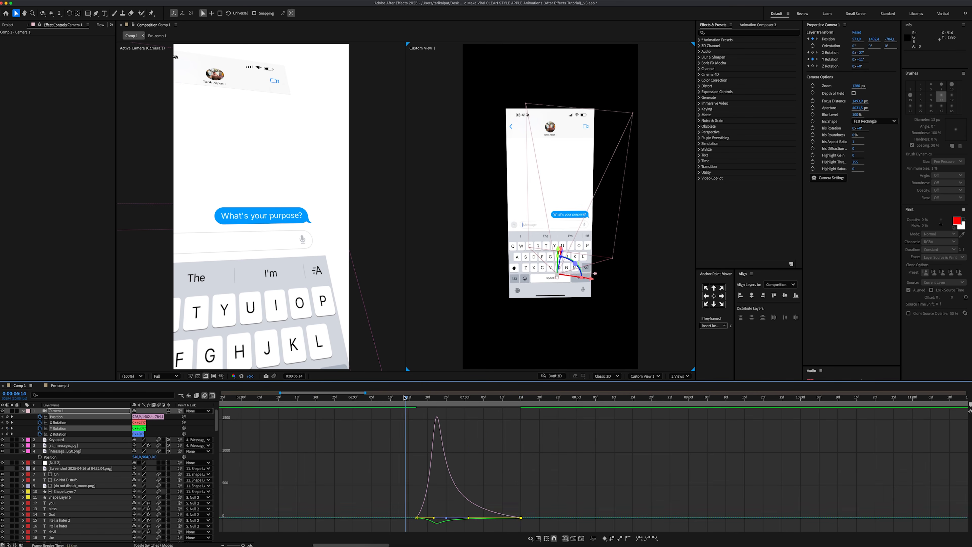
click(405, 398)
key(space)
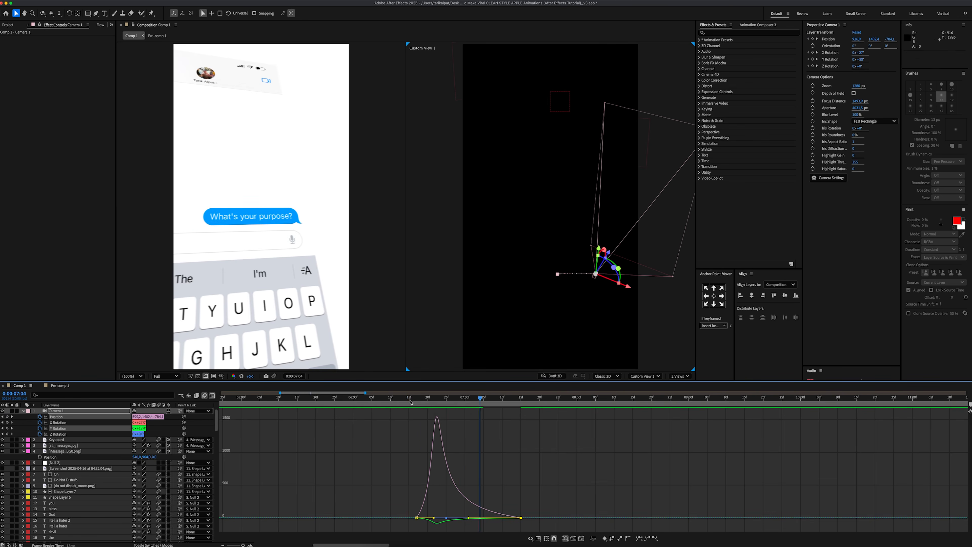
click(410, 400)
key(space)
key(space)
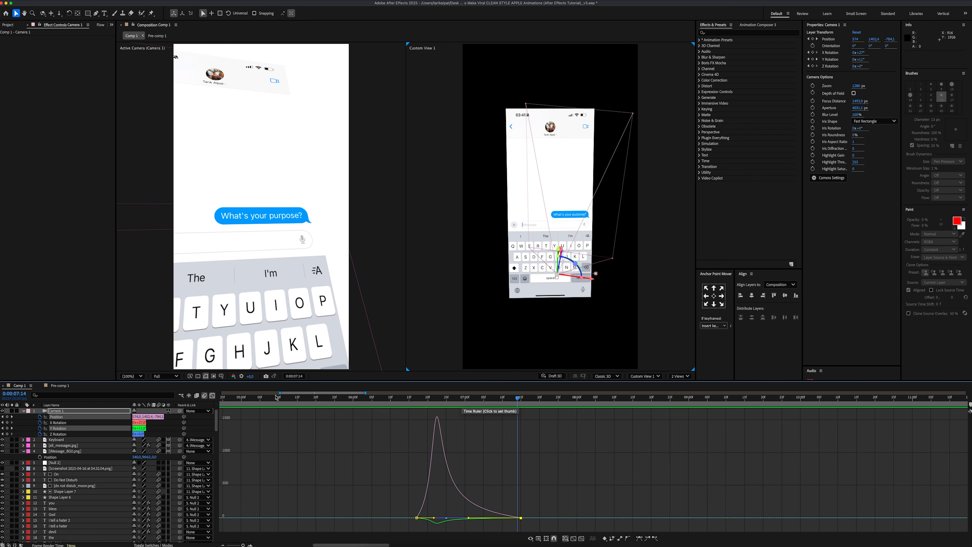
click(213, 395)
Hold the camera's Y Rotation with a keyframe at 0:00:07:16, and keyframe it to -10° as "What's your passion?" appears
click(524, 398)
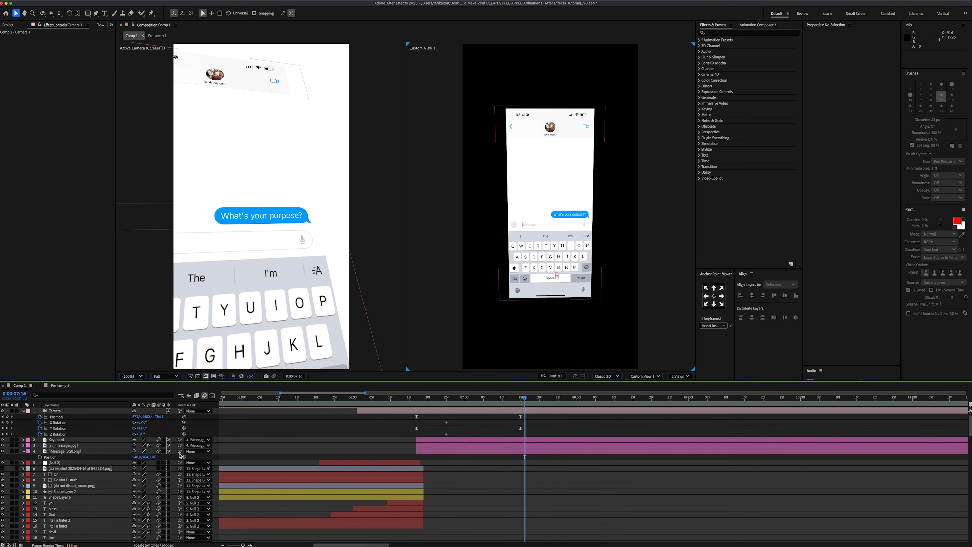
click(7, 428)
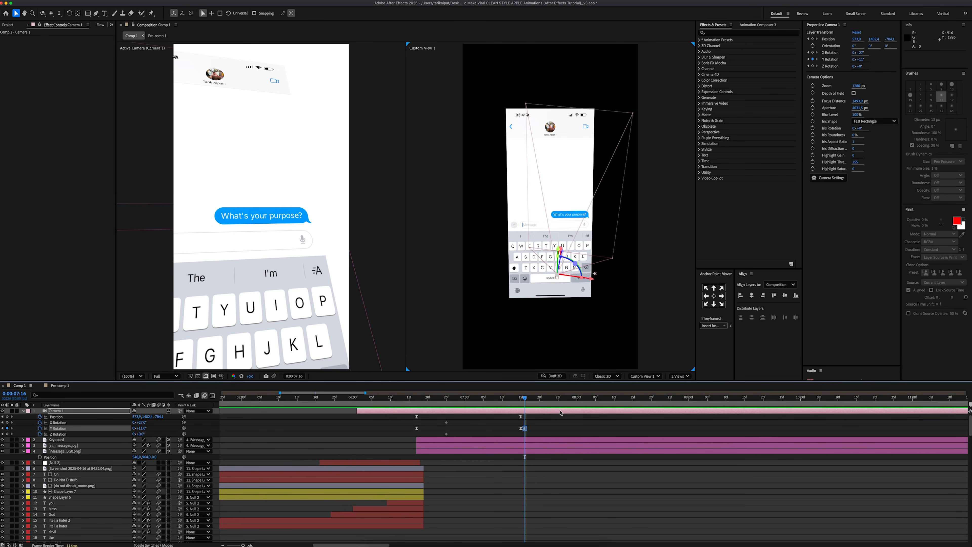
key(space)
key(space)
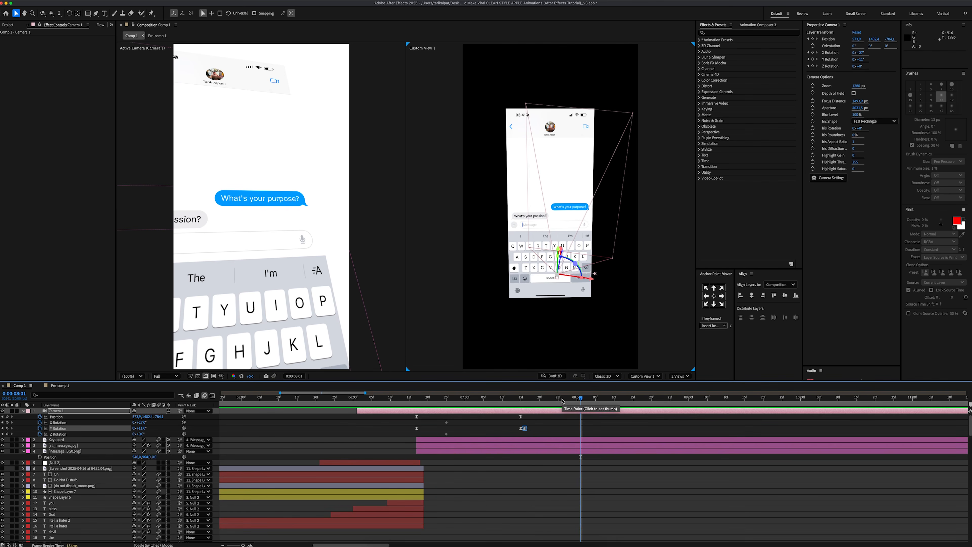
drag(142, 429, 134, 429)
Shape the speed graph of the Y Rotation turn, delay its end keyframe to 0:00:08:06, and preview the camera motion
click(212, 395)
key(shift+Page_Down)
drag(534, 514, 532, 514)
key(shift+F3)
drag(582, 428, 589, 429)
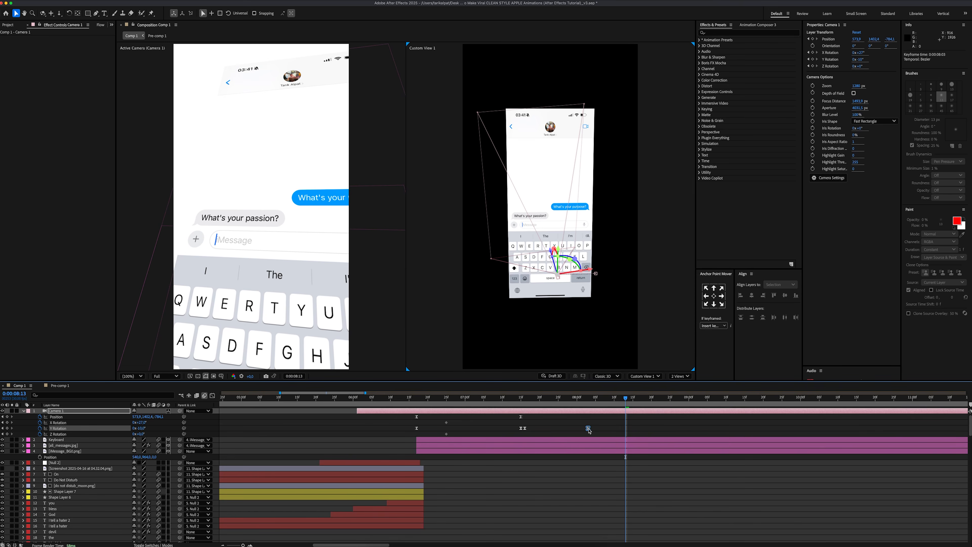
click(413, 398)
key(space)
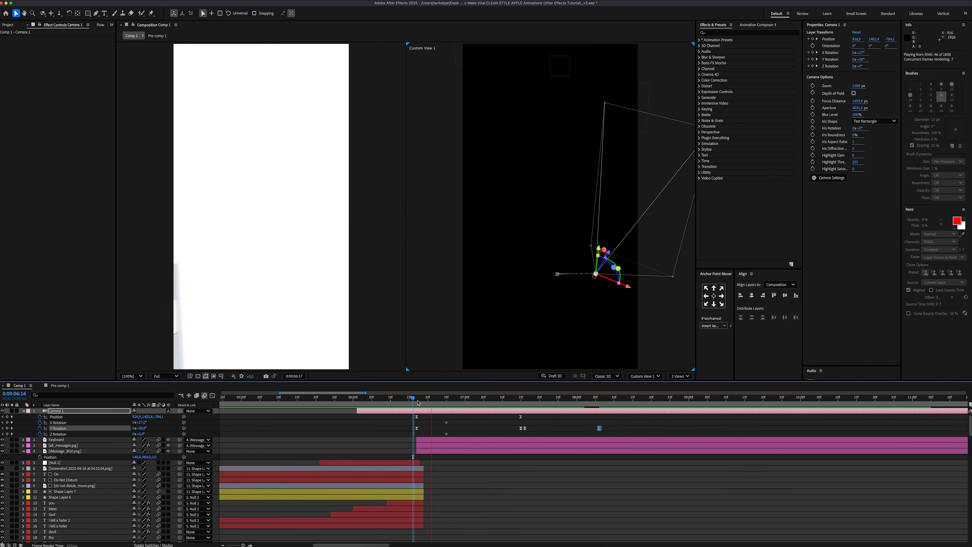
Keyframe the camera's Y Rotation to hold on "What's your passion?" and turn to 11° for "Did it pain?", delaying the hold keyframe
click(603, 399)
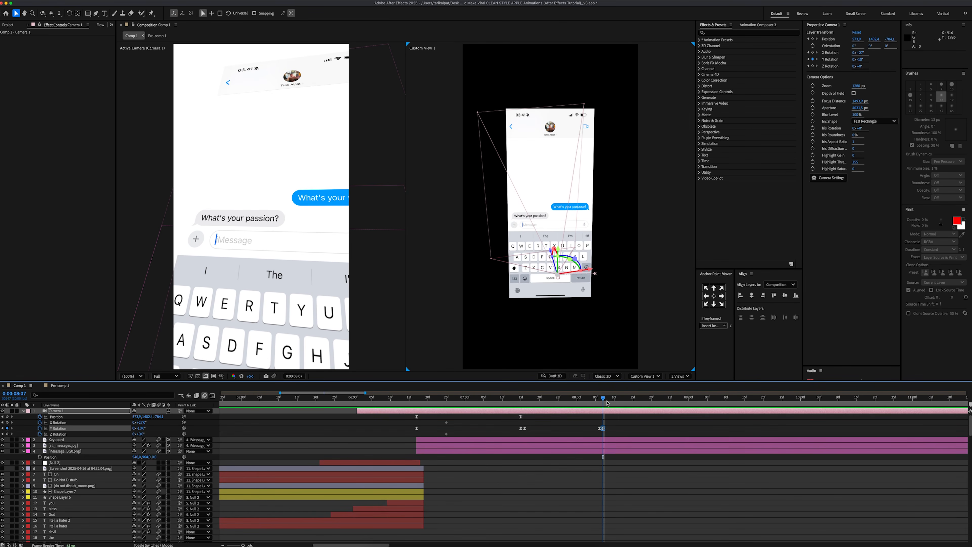
key(space)
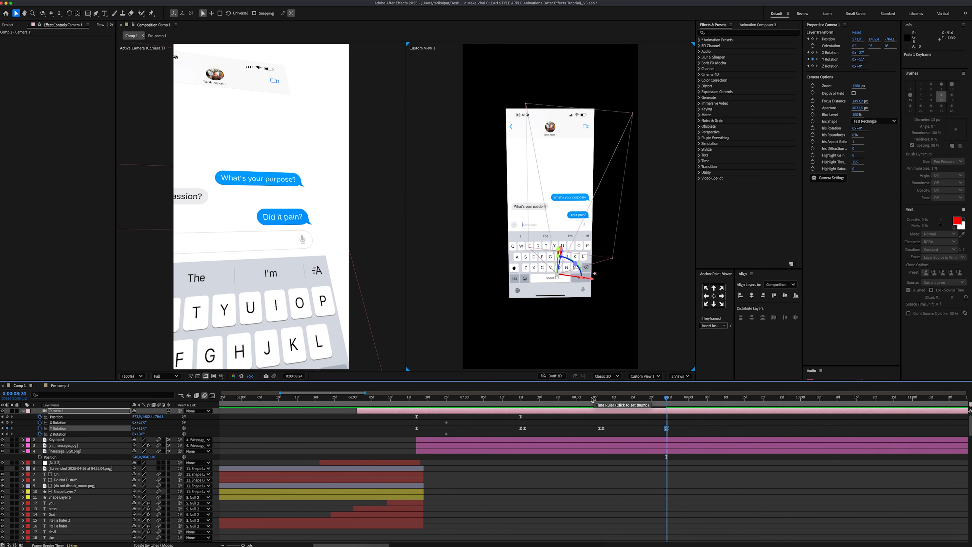
click(689, 398)
drag(603, 428, 611, 428)
click(618, 398)
click(610, 428)
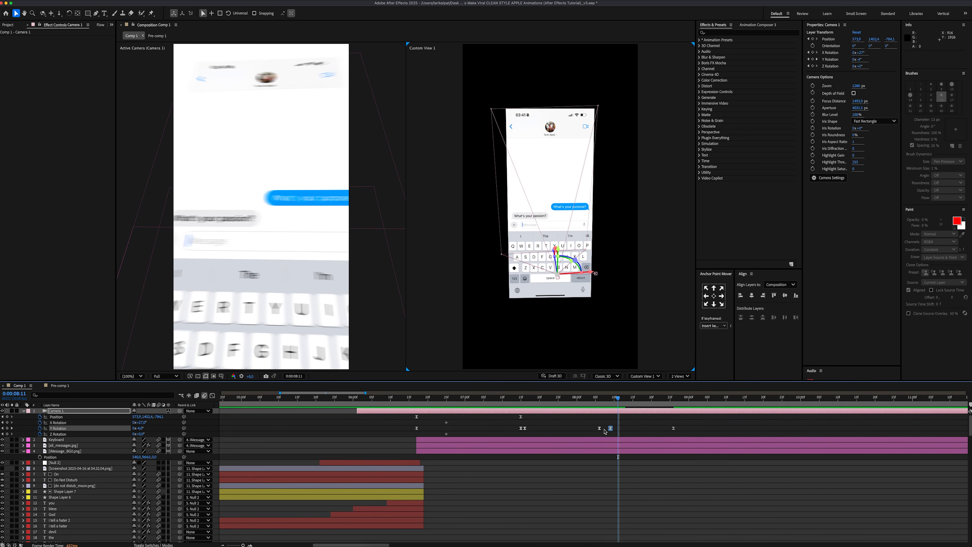
Shape the speed graph of the Y Rotation turn toward "Did it pain?" and preview the camera motion from 0:00:06:16
click(212, 396)
drag(614, 517, 646, 518)
key(shift+F3)
drag(475, 399, 414, 401)
key(space)
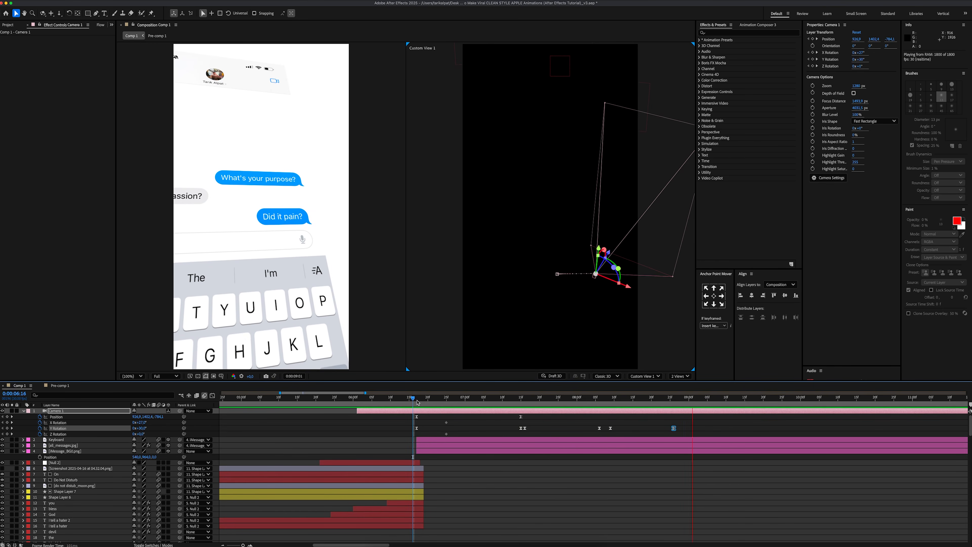
key(space)
Hold the camera's Y Rotation, keyframe its turn to -10° for "What's your plan?", and adjust the turn's timing
click(582, 399)
click(7, 428)
click(631, 399)
drag(140, 428, 130, 428)
click(542, 399)
key(space)
click(581, 400)
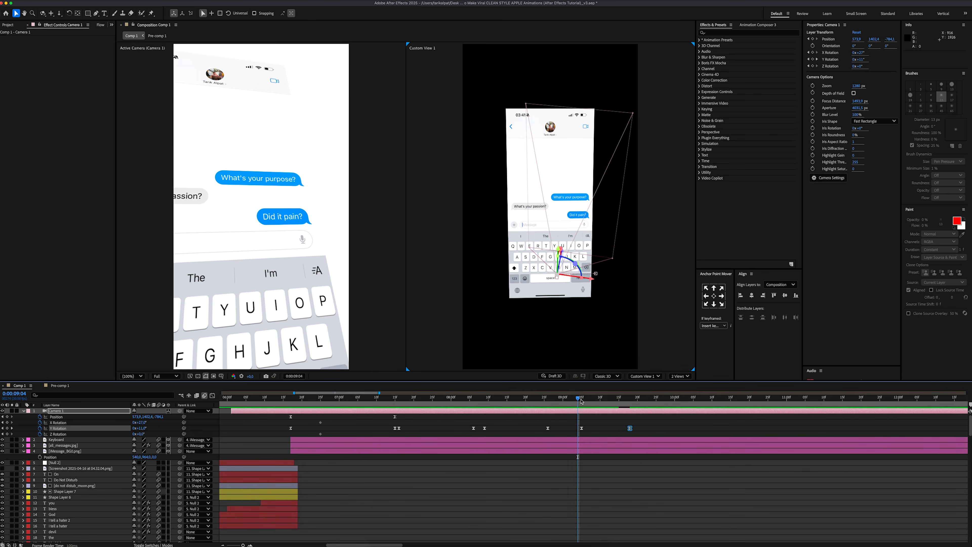
key(shift+F3)
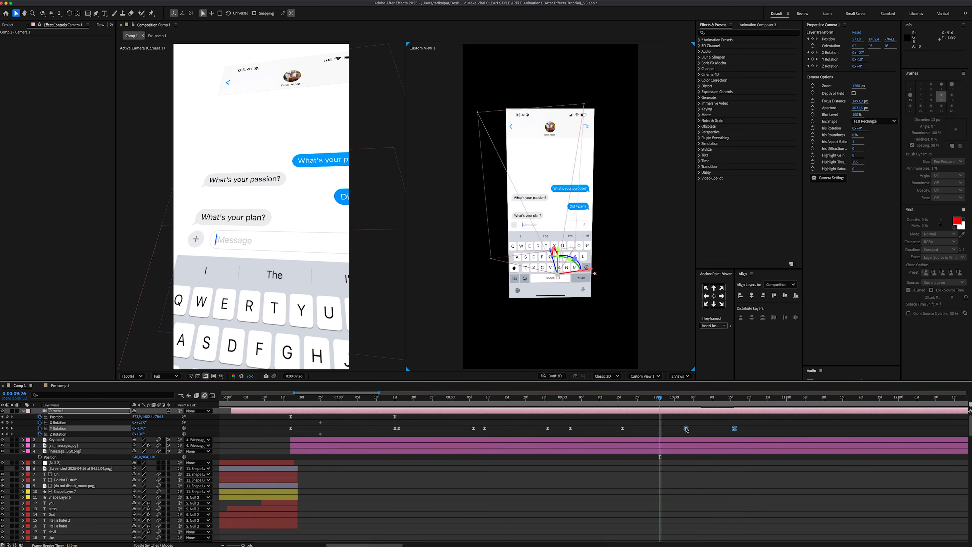
drag(561, 423, 550, 434)
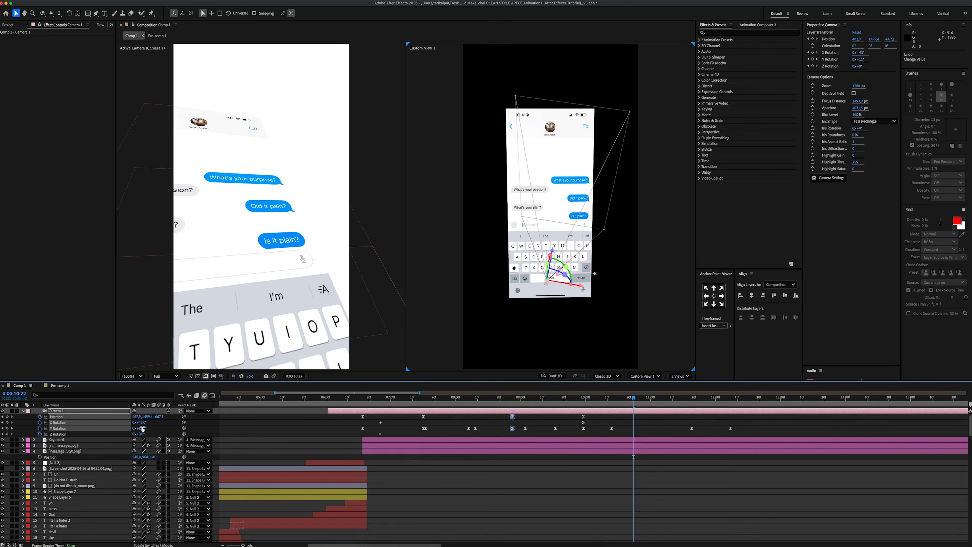
Adjust the camera's X Rotation and Position around "Is it plain?" to reframe the messages
drag(141, 422, 179, 417)
drag(148, 416, 162, 415)
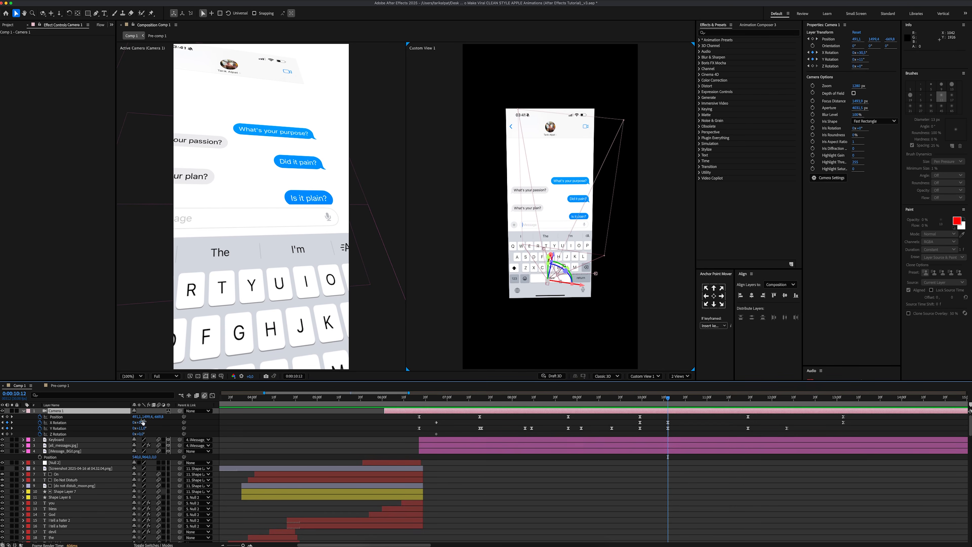
drag(136, 417, 153, 416)
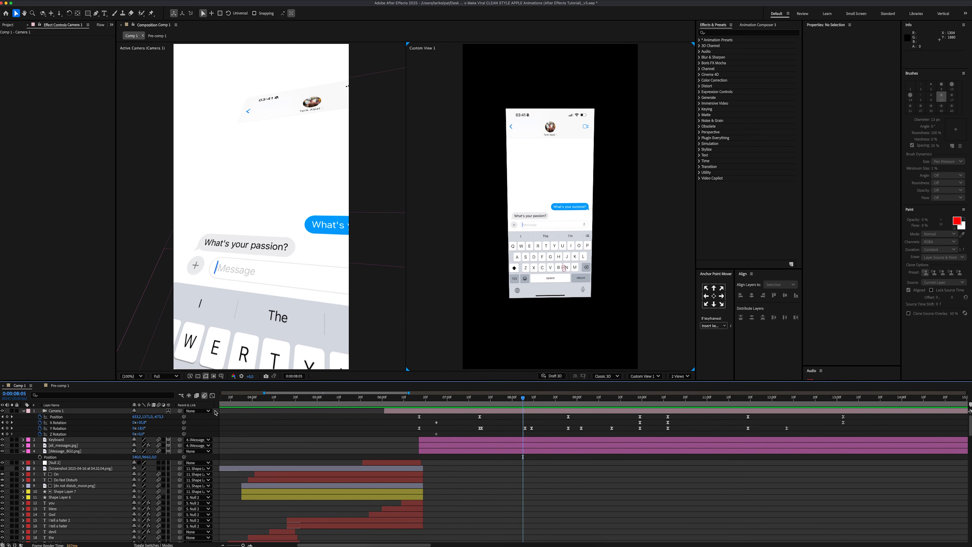
Add a null object above the camera, make it a 3D layer, and parent Camera 1 to it
right_click(216, 412)
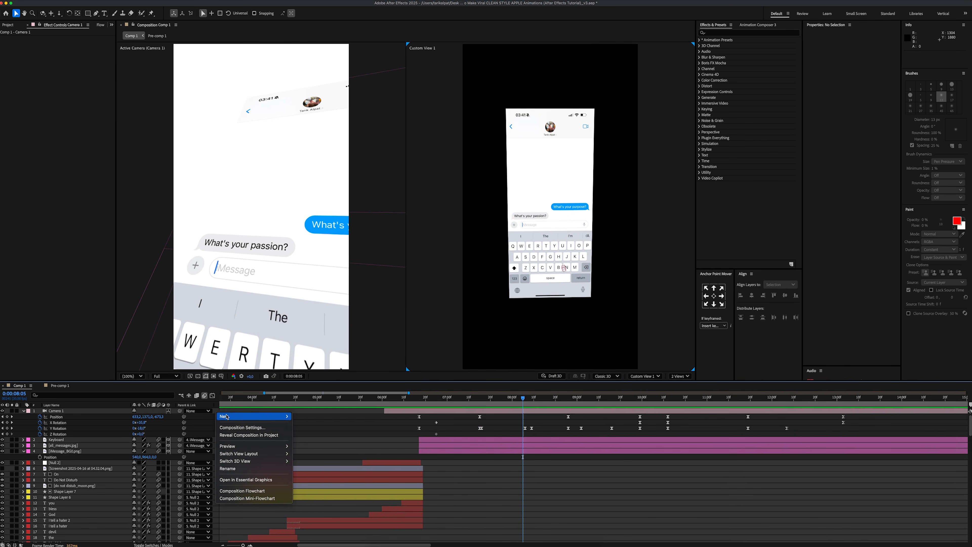
mouse_move(227, 416)
click(317, 447)
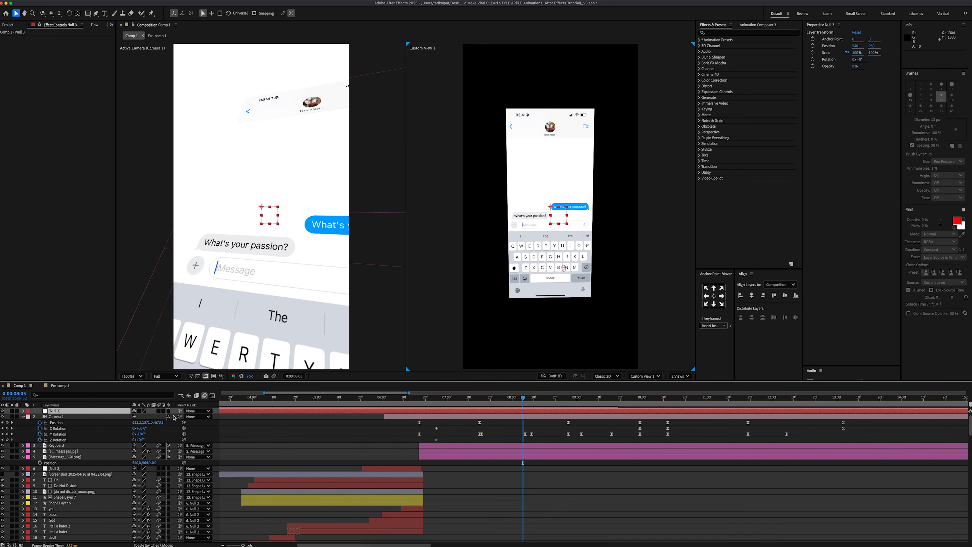
click(168, 410)
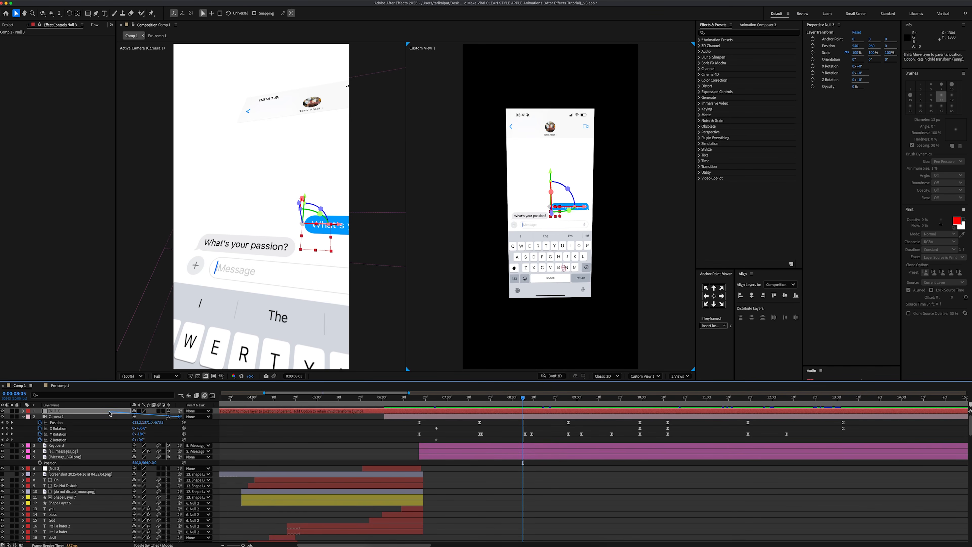
drag(109, 414, 104, 414)
Keyframe the null's Position from the start of the chat scene to 0:00:09:29 and shape the move's speed graph
click(40, 417)
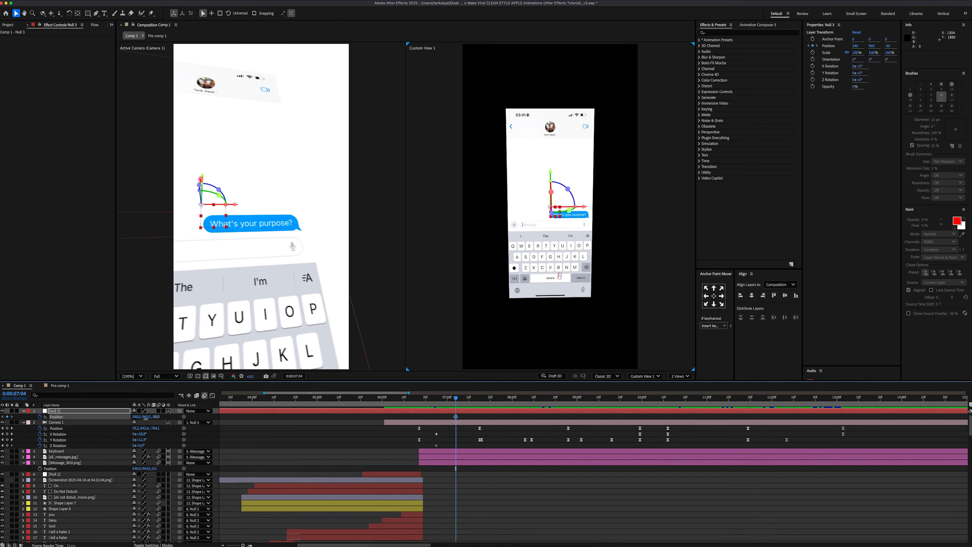
drag(145, 418, 122, 420)
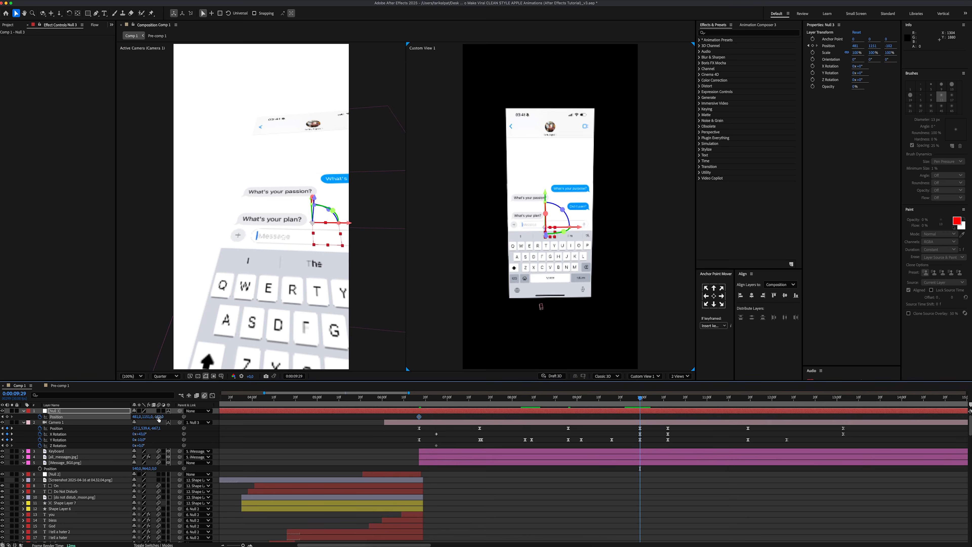
drag(157, 417, 66, 418)
drag(66, 417, 62, 418)
drag(567, 523, 605, 525)
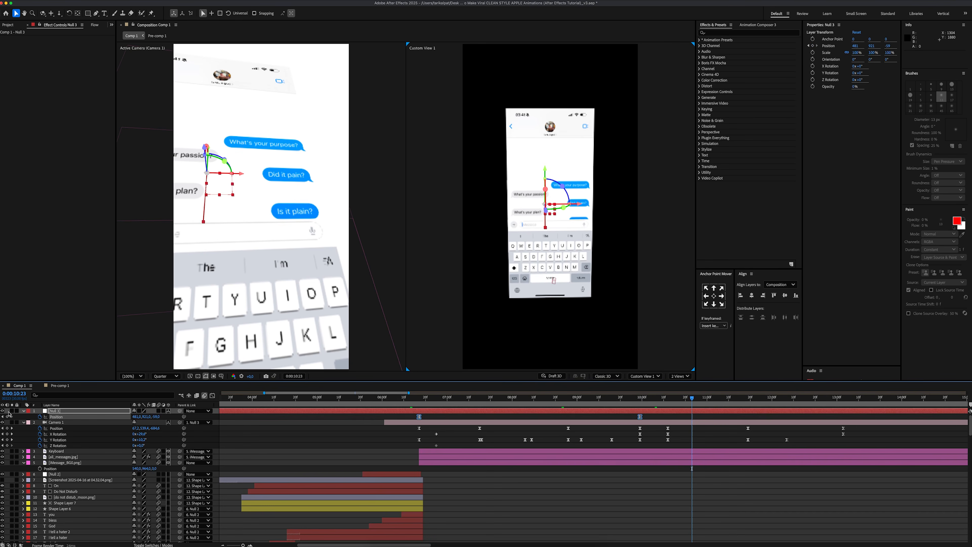
Keyframe the null's Position at 0:00:11:09 to 671, 790, 104 to bring the camera toward "On a plane?"
drag(696, 400, 727, 401)
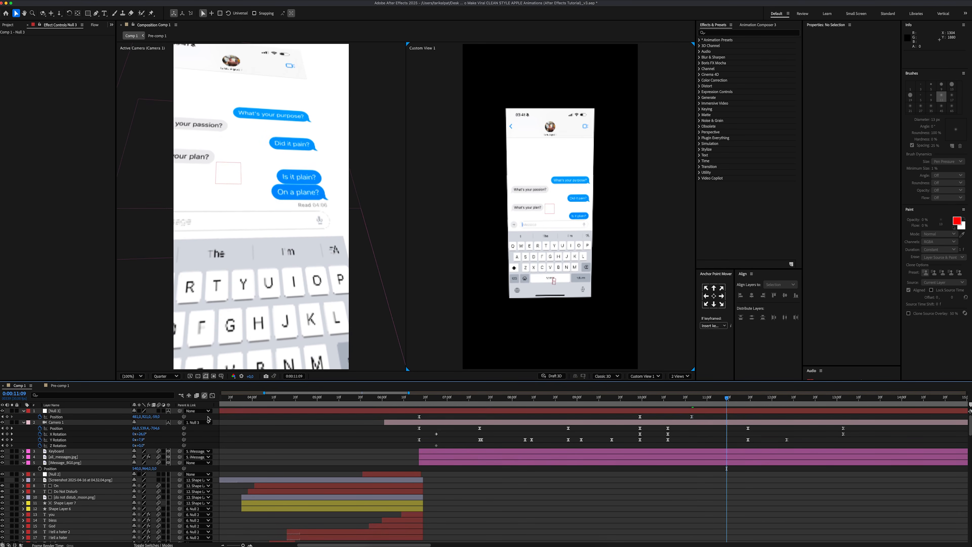
drag(156, 417, 204, 413)
drag(136, 417, 189, 416)
mouse_move(145, 416)
mouse_down()
mouse_move(98, 416)
mouse_move(158, 417)
mouse_up()
drag(135, 416, 150, 417)
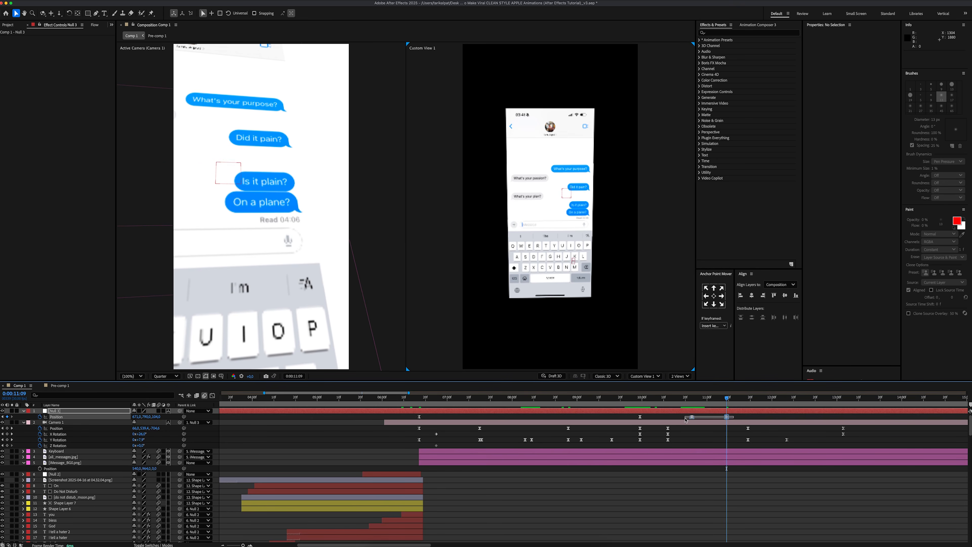
Shape the speed graph of the null's move toward "On a plane?" into a sharp peak
click(212, 395)
drag(715, 523, 694, 524)
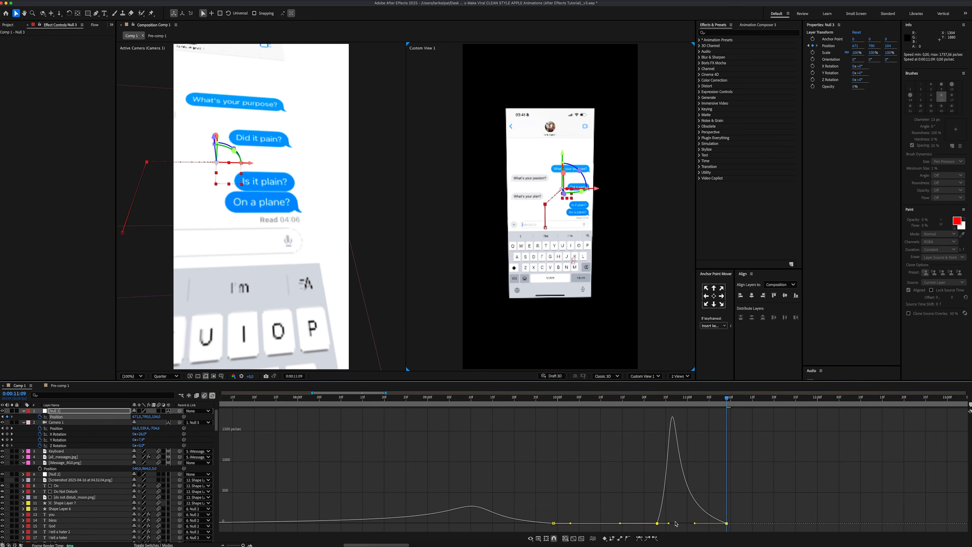
drag(674, 525, 680, 525)
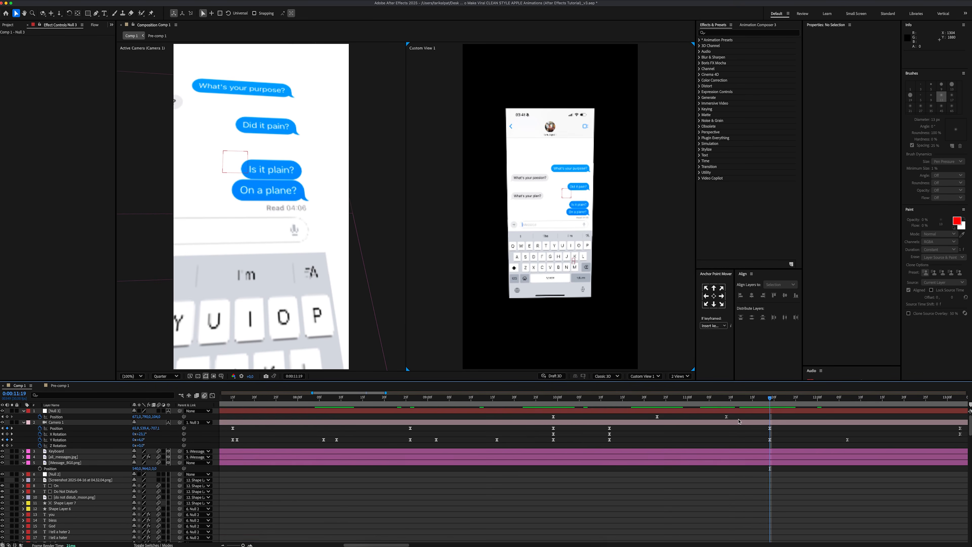
Hold the null's Position at 0:00:11:19, return it with a copy of the 0:00:10:23 keyframe, and shape the return's speed graph
key(minus)
click(595, 417)
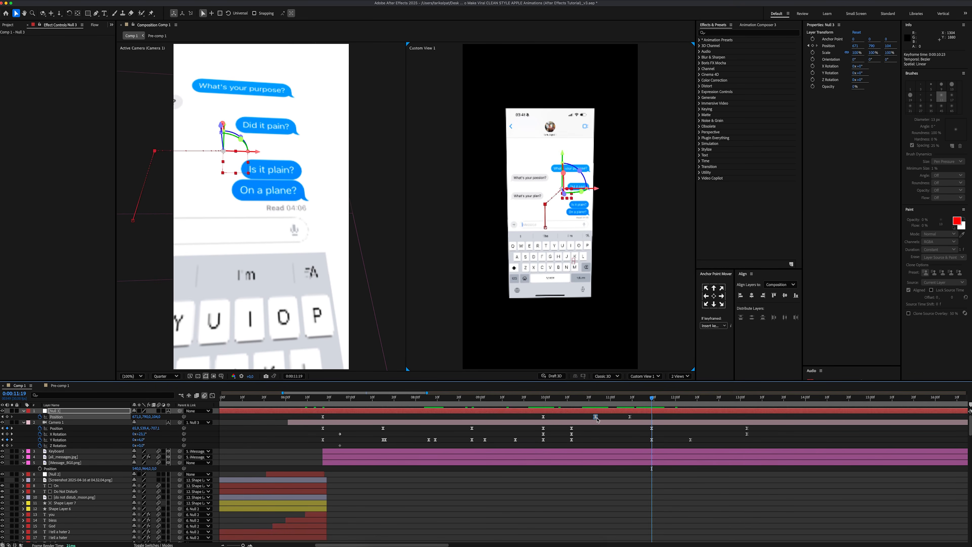
key(super+c)
key(super+v)
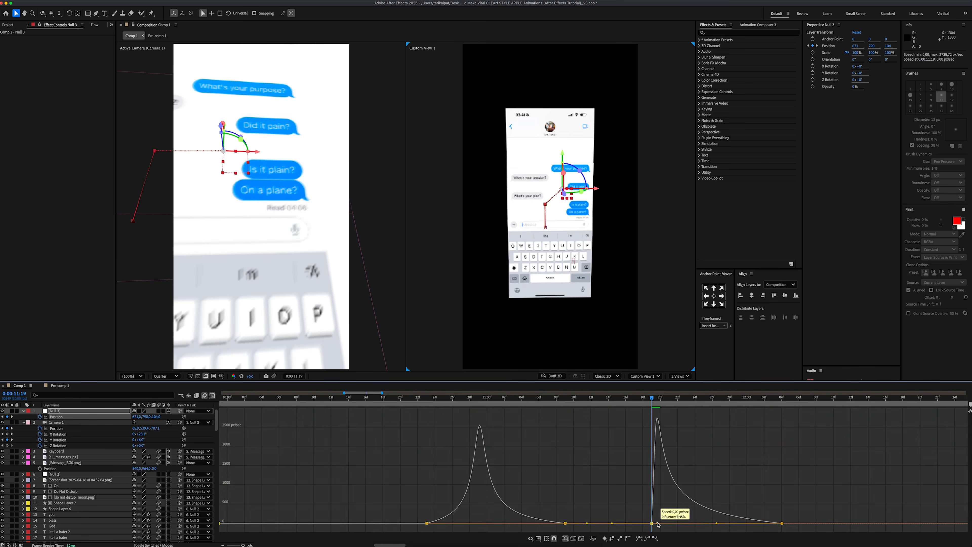
click(691, 416)
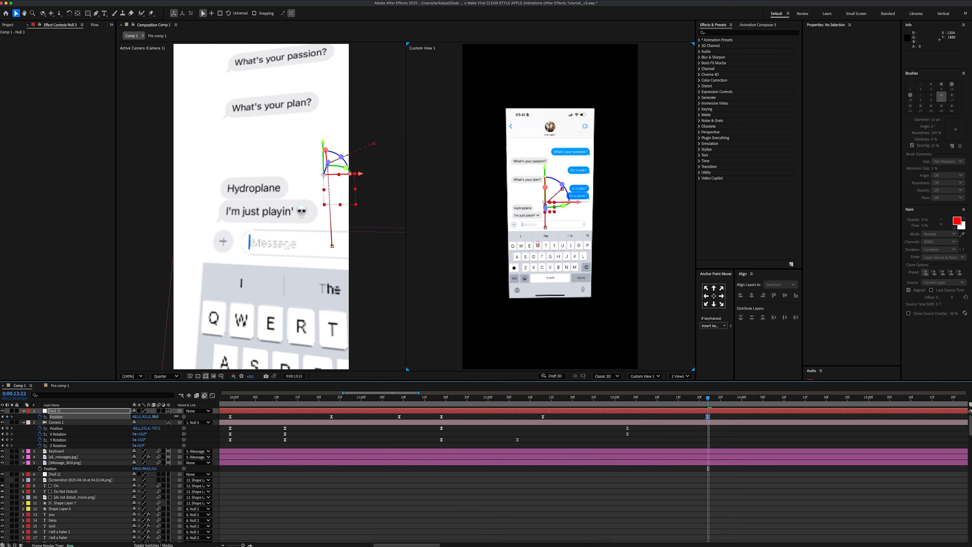
Keyframe the null's Position at 0:00:13:22 for a drift toward "I'm just playin'" and shift its speed peak earlier
drag(189, 415, 193, 415)
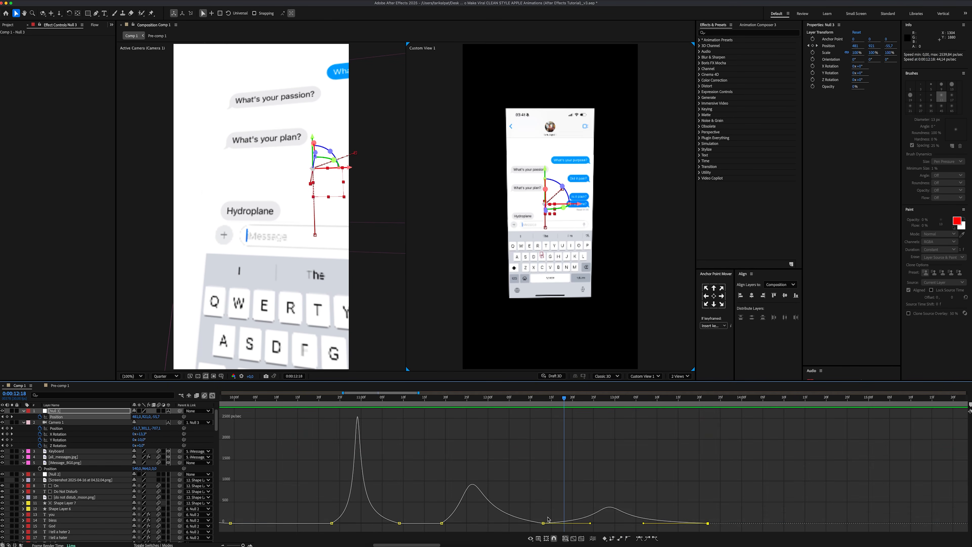
drag(643, 523, 631, 523)
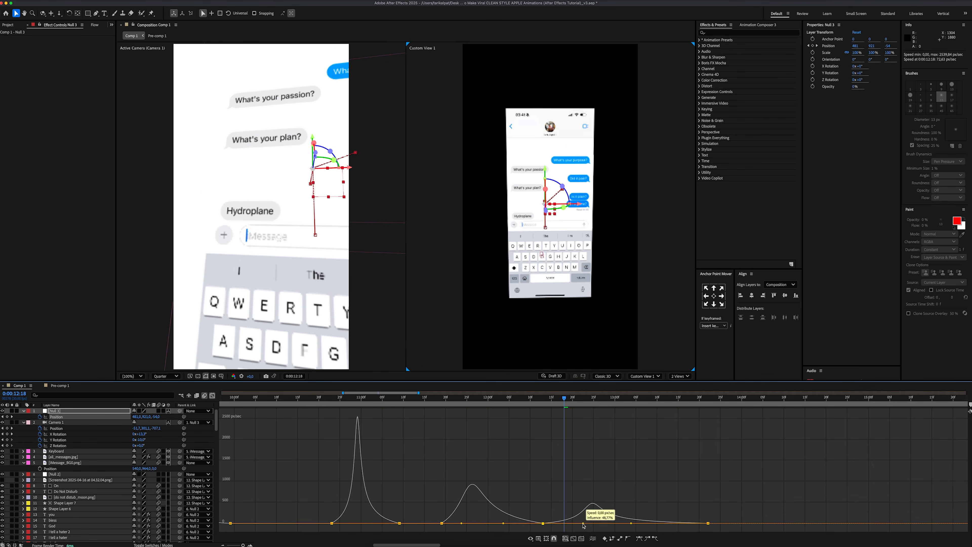
drag(569, 399, 576, 399)
drag(582, 523, 573, 523)
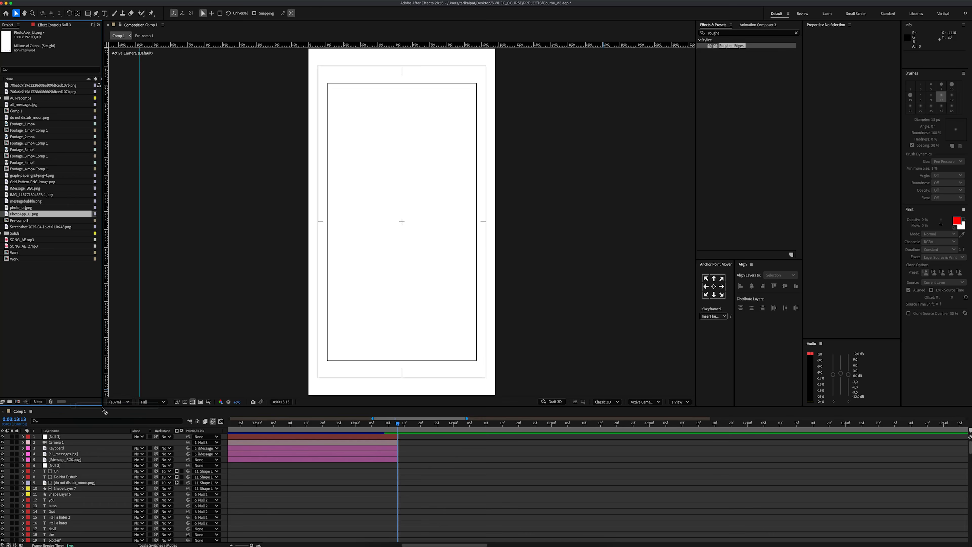
Place PhotoApp_UI.png at the top of Comp 1's layer stack and add the title "Favorites" centred in its header
click(96, 436)
key(p)
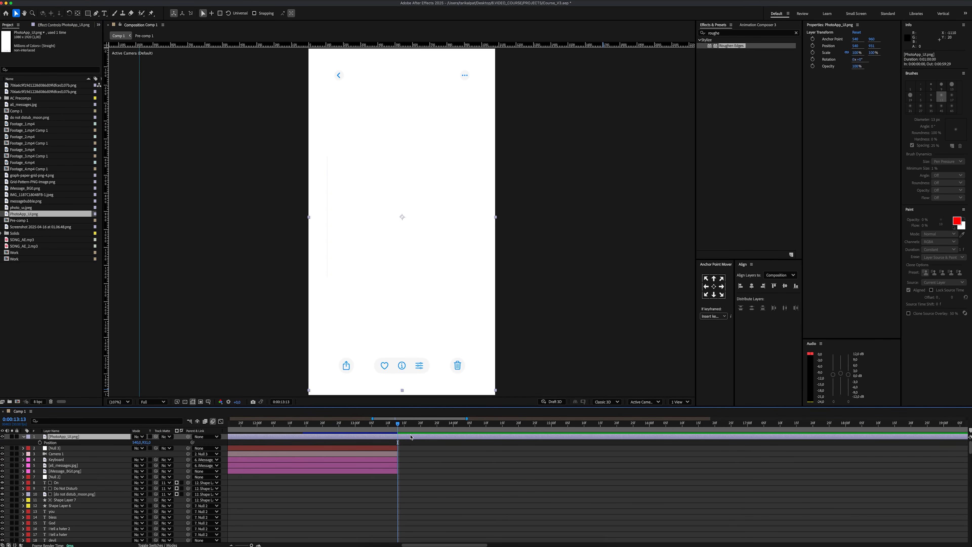
key(super+t)
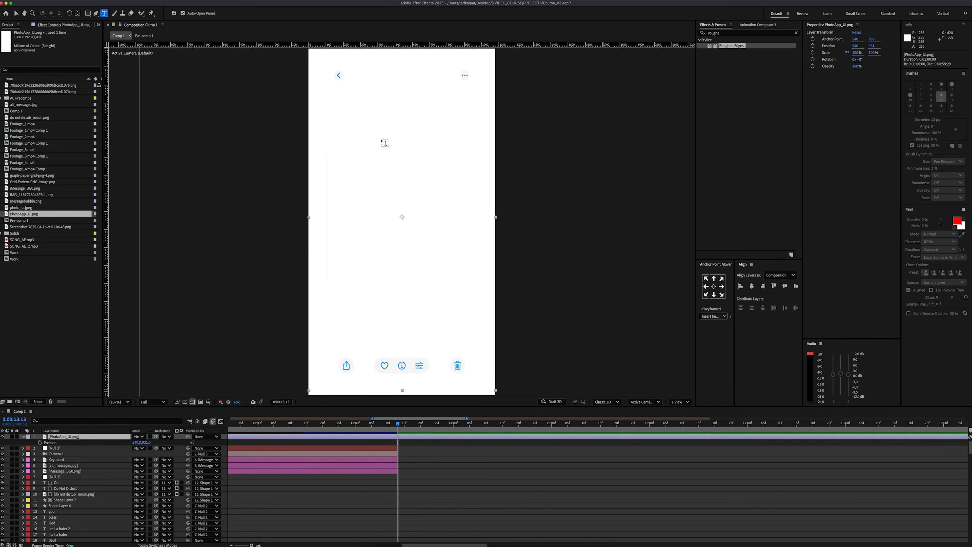
click(382, 137)
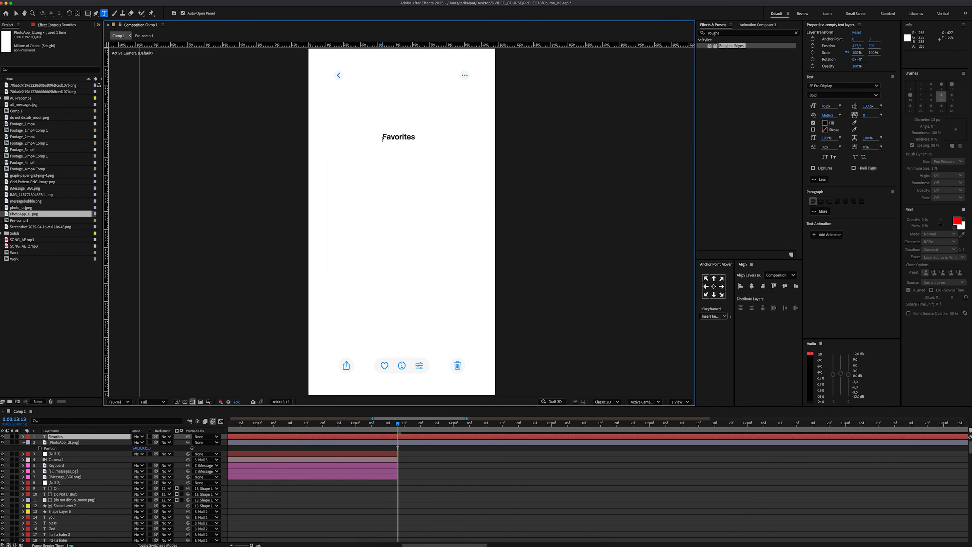
key(Escape)
key(v)
drag(417, 136, 417, 78)
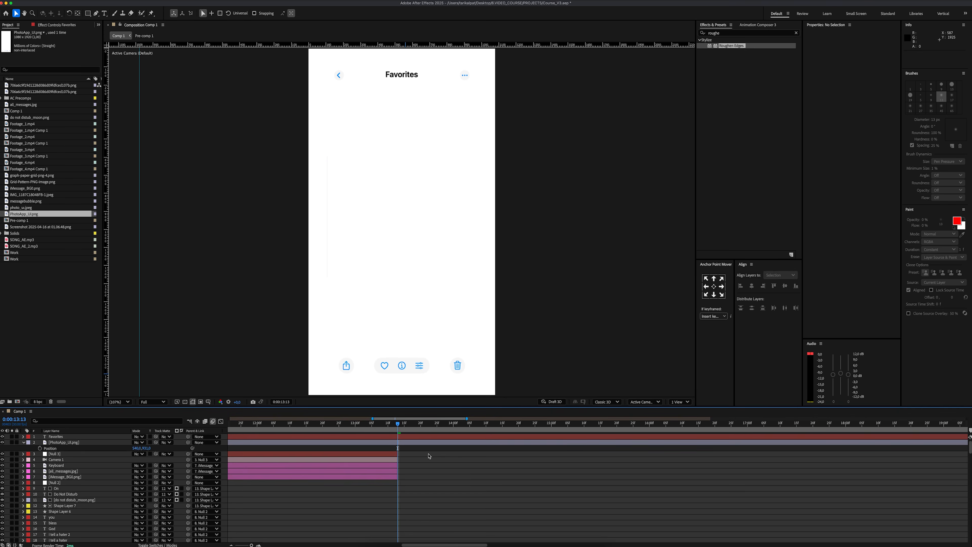
key(p)
Mask PhotoApp_UI.png to the back arrow with a rectangle, and mask a duplicate to the three-dot icon
click(403, 448)
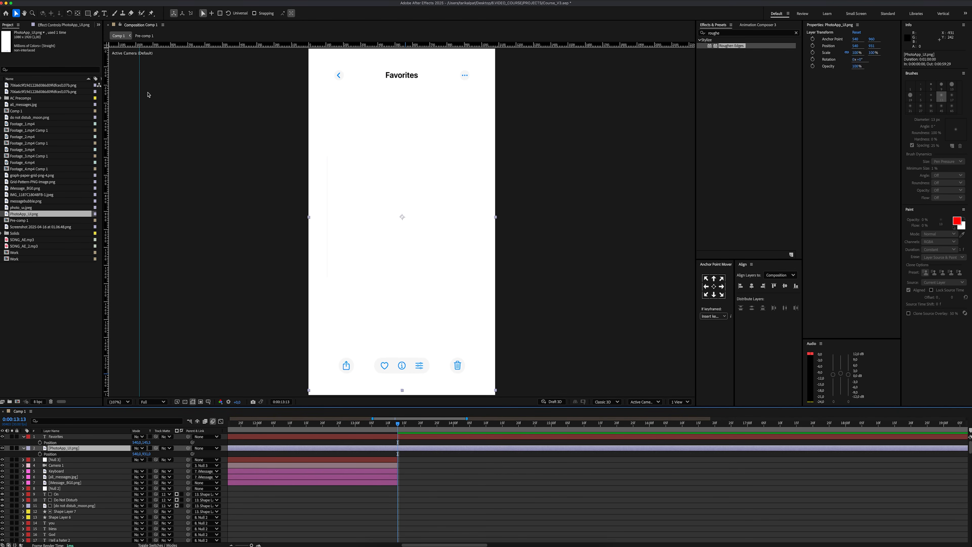
click(88, 14)
drag(327, 62, 341, 70)
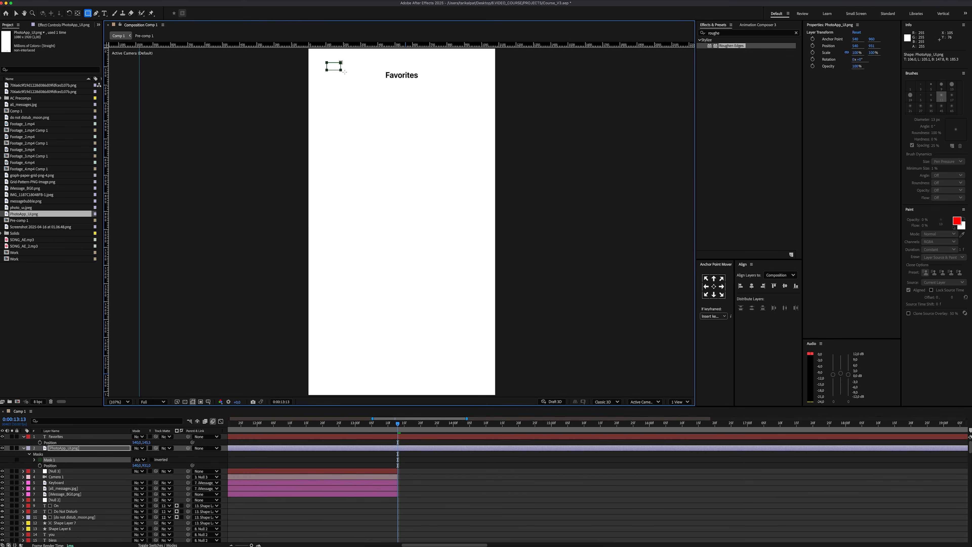
click(75, 448)
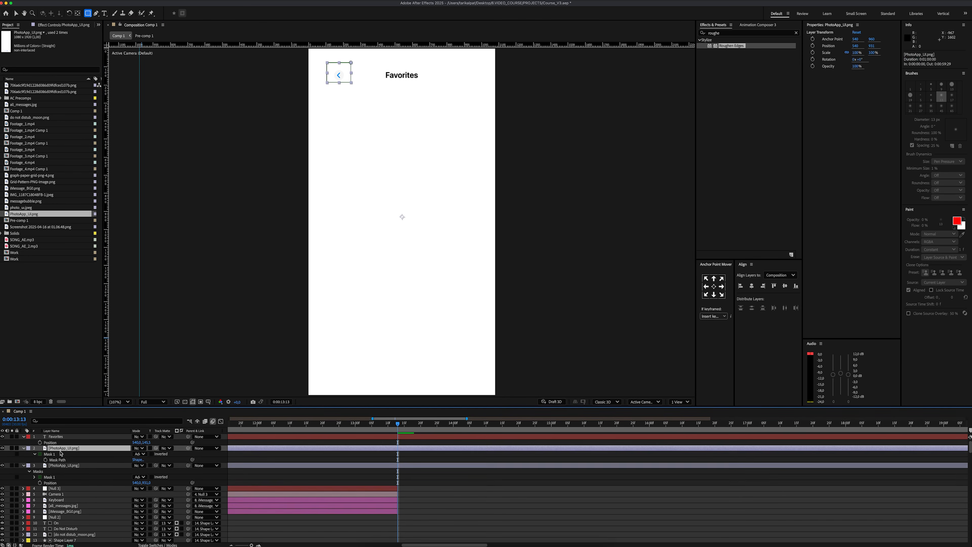
key(super+d)
drag(454, 65, 473, 78)
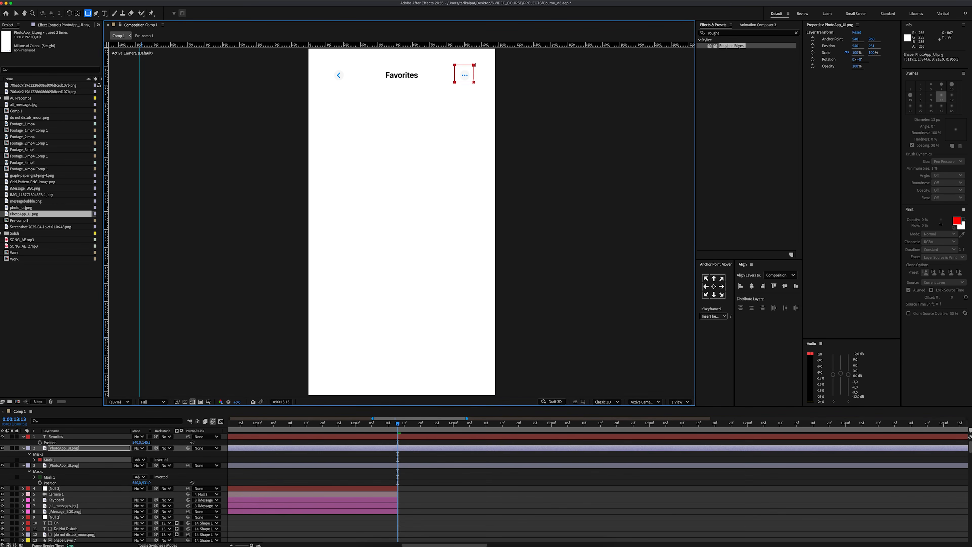
Duplicate PhotoApp_UI.png twice more, replacing the masks with rectangles around the share icon and the heart, info and adjust group
click(90, 448)
key(super+d)
key(m)
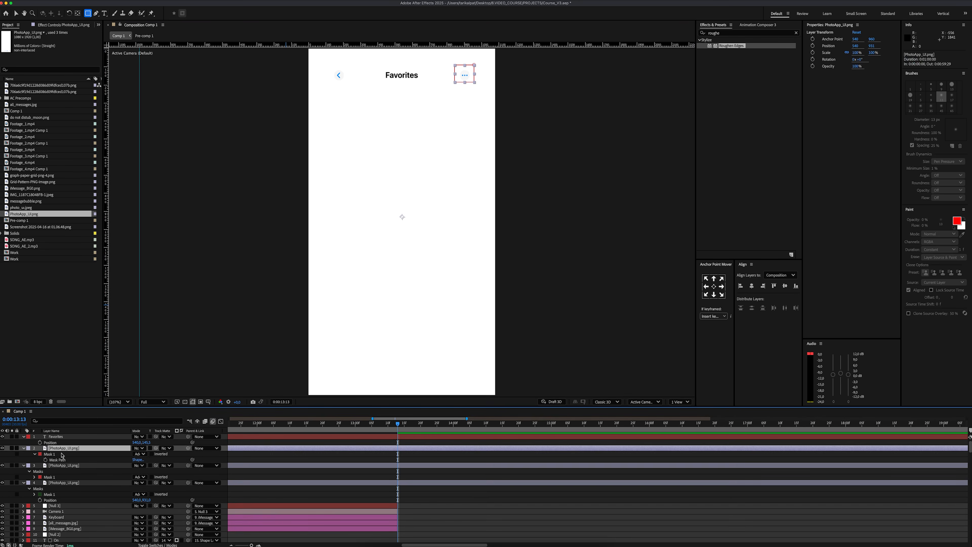
click(60, 454)
key(Delete)
mouse_move(330, 351)
mouse_down()
mouse_move(352, 365)
mouse_move(432, 376)
mouse_up()
key(super+d)
click(50, 459)
key(Delete)
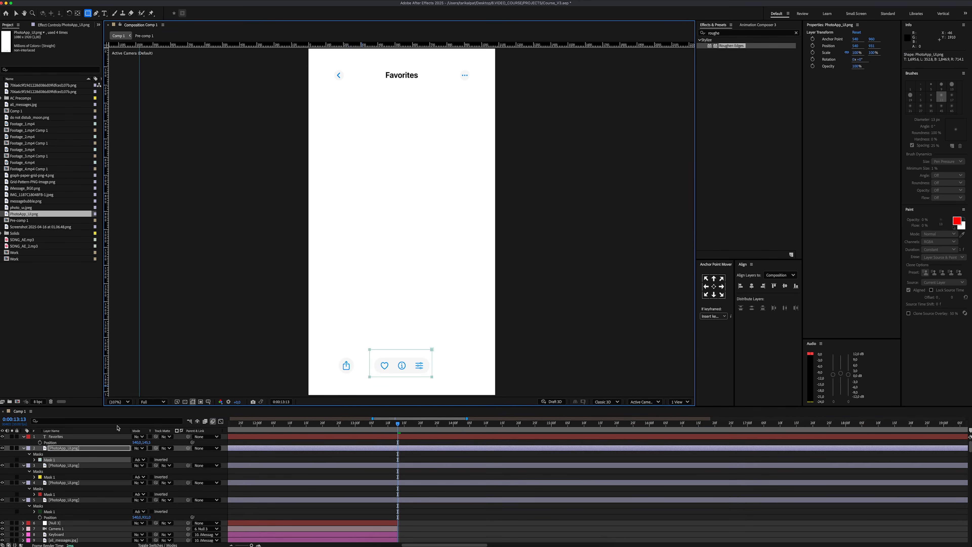
Duplicate PhotoApp_UI.png once more and replace its mask with a rectangle around the trash icon
key(super+d)
key(m)
key(Delete)
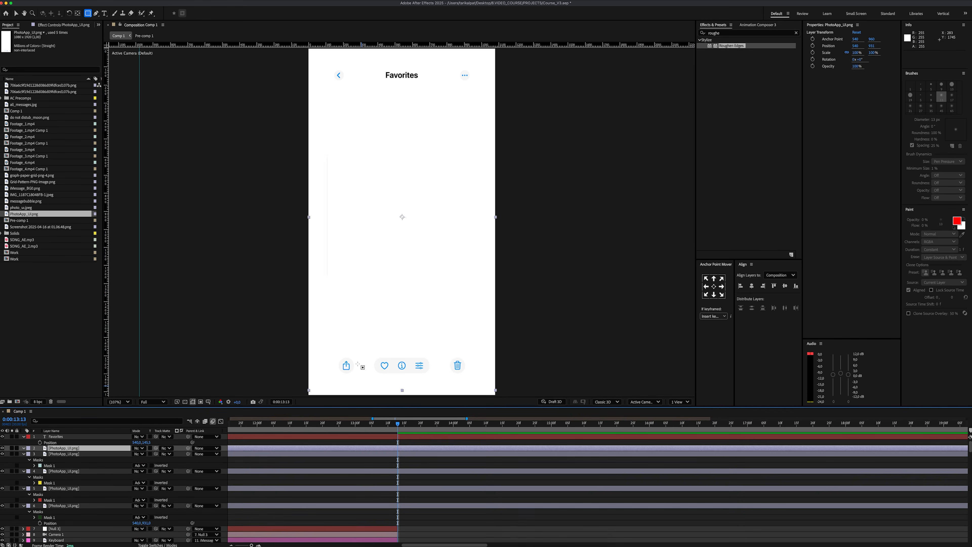
drag(437, 351, 472, 376)
click(88, 448)
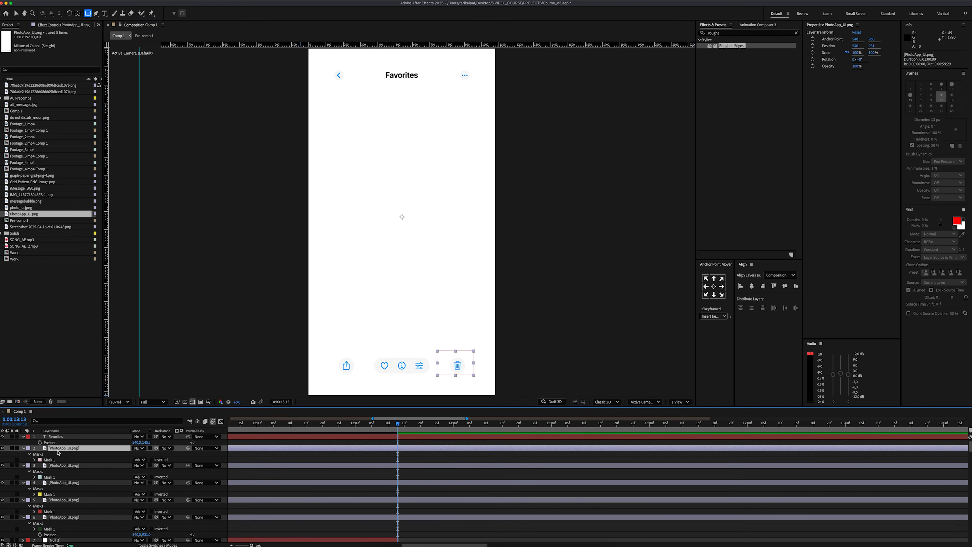
Collapse all layers and move the "Favorites" title directly above the back-arrow layer in the stack
key(super+a)
key(u)
click(452, 477)
click(86, 436)
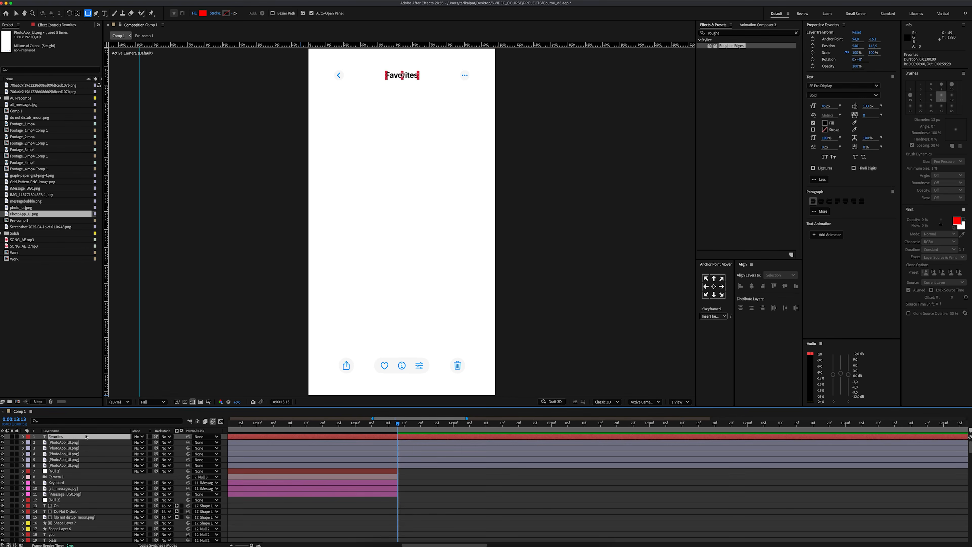
drag(77, 465, 77, 464)
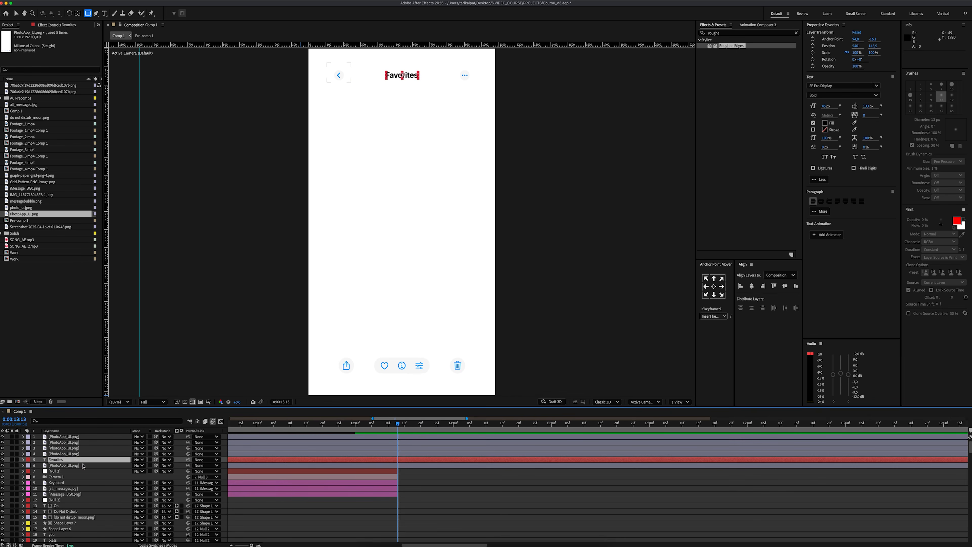
Add Position keyframes to the five PhotoApp_UI.png layers and the "Favorites" title at 0:00:14:19
click(83, 465)
shift+click(410, 438)
key(p)
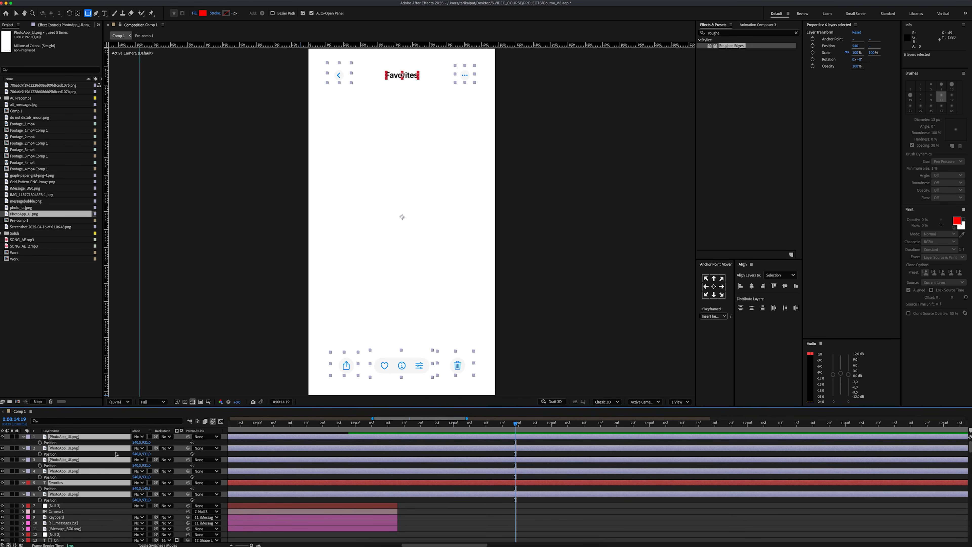
click(40, 443)
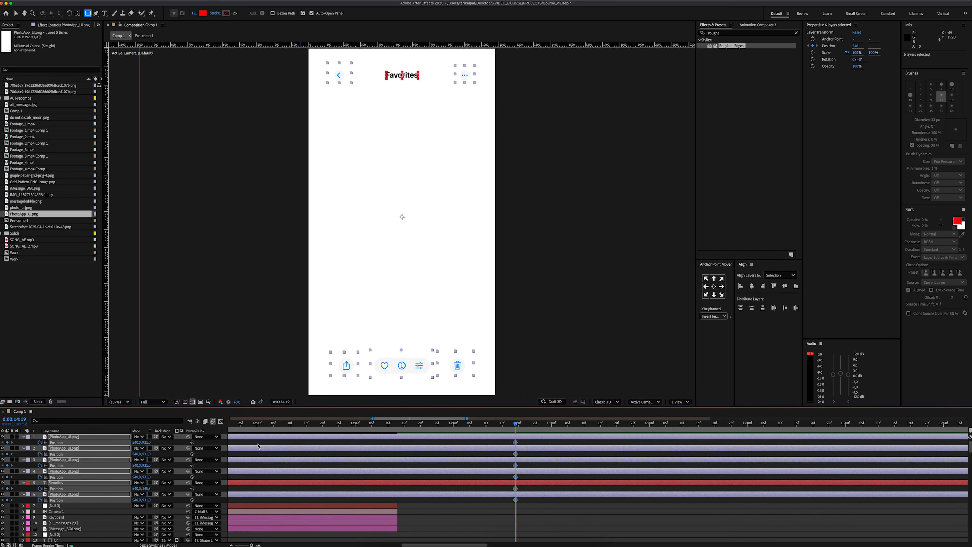
At 0:00:13:27, shift the header elements up and the bottom icons down, out of the frame
drag(428, 429, 444, 430)
click(77, 494)
drag(146, 499, 92, 478)
drag(147, 466, 207, 440)
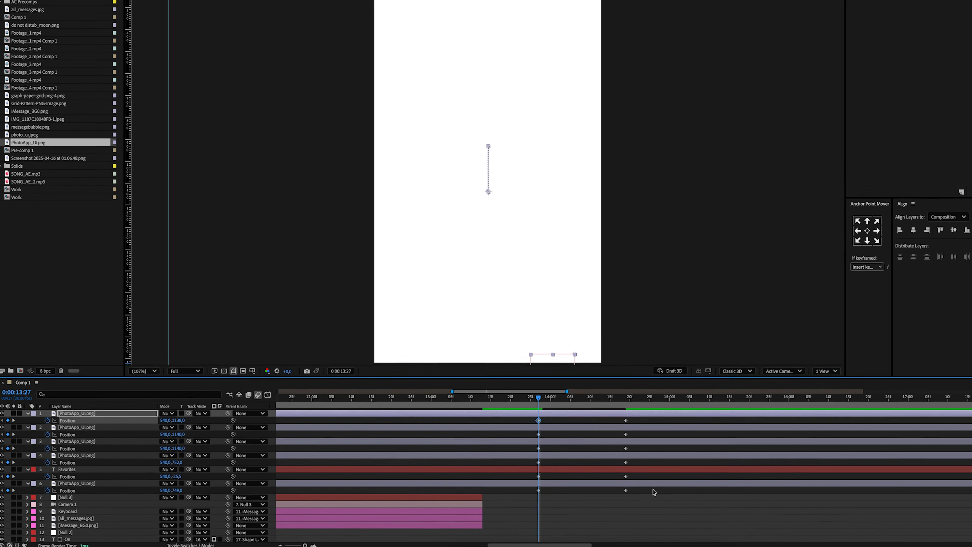
Apply Easy Ease to the interface layers' final Position keyframes and lengthen their influence in the speed graph for a fast start and slow stop
drag(519, 500, 514, 454)
drag(668, 427, 666, 408)
right_click(670, 411)
mouse_move(713, 540)
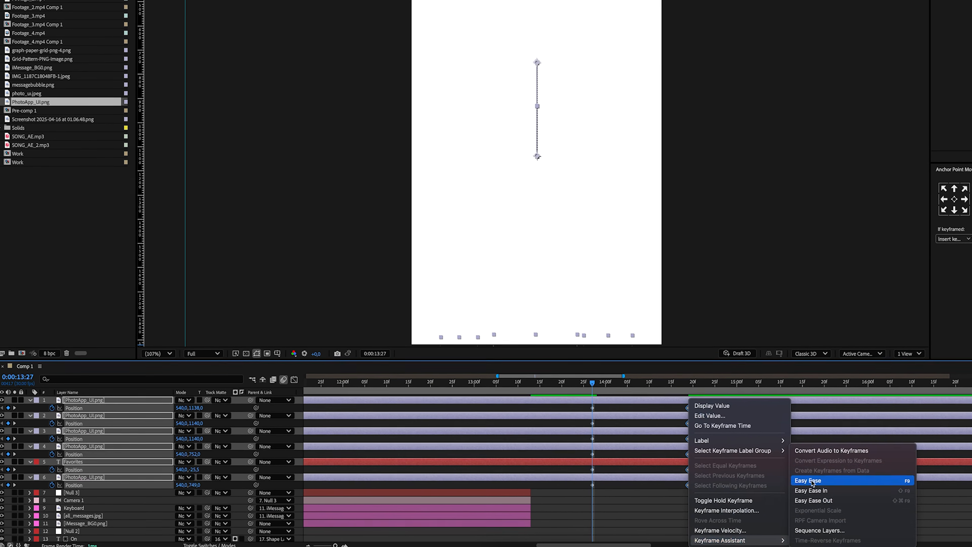
click(784, 481)
click(296, 378)
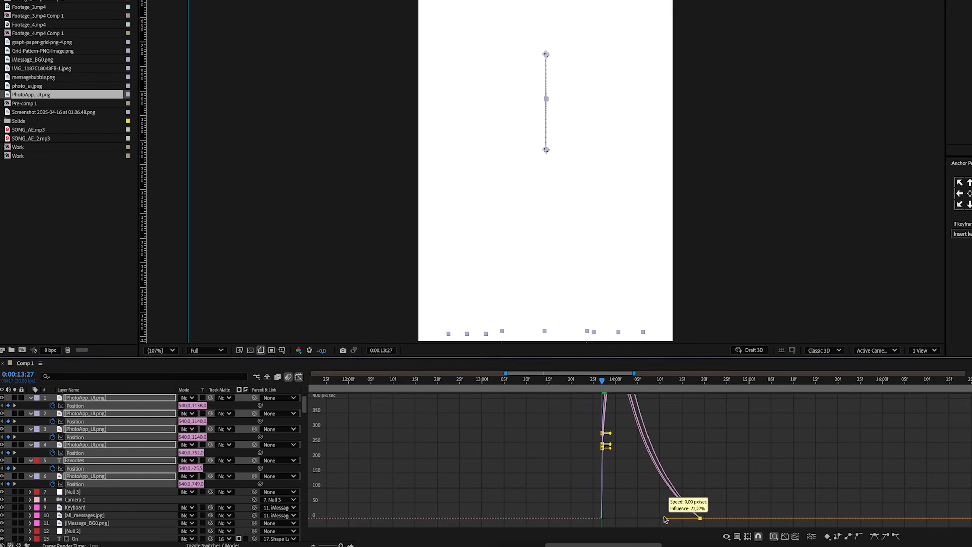
click(299, 376)
Stagger the Position keyframes progressively later from the back arrow up to the trash icon layer and collapse the layers
super+click(614, 476)
drag(607, 461, 629, 403)
super+click(619, 462)
super+click(626, 446)
super+click(616, 434)
super+click(626, 418)
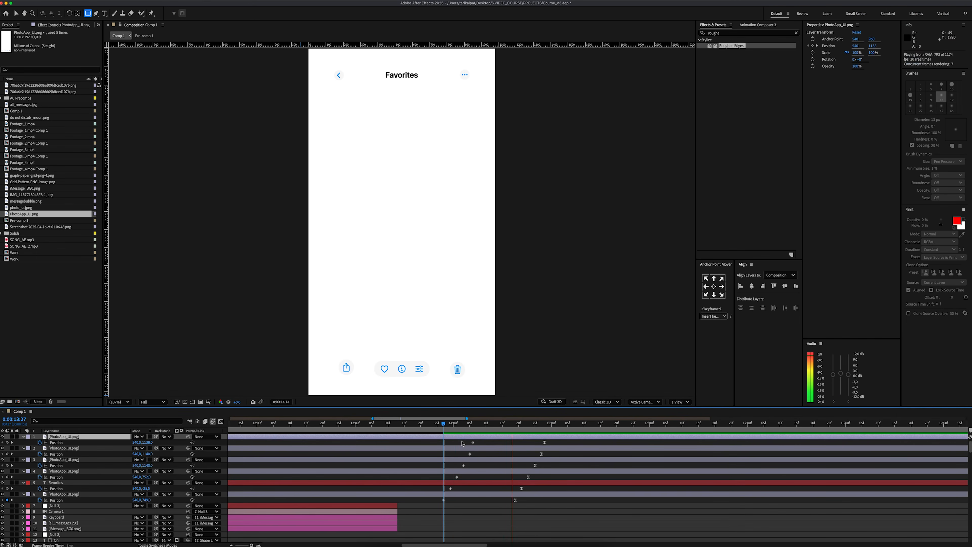
shift+click(59, 496)
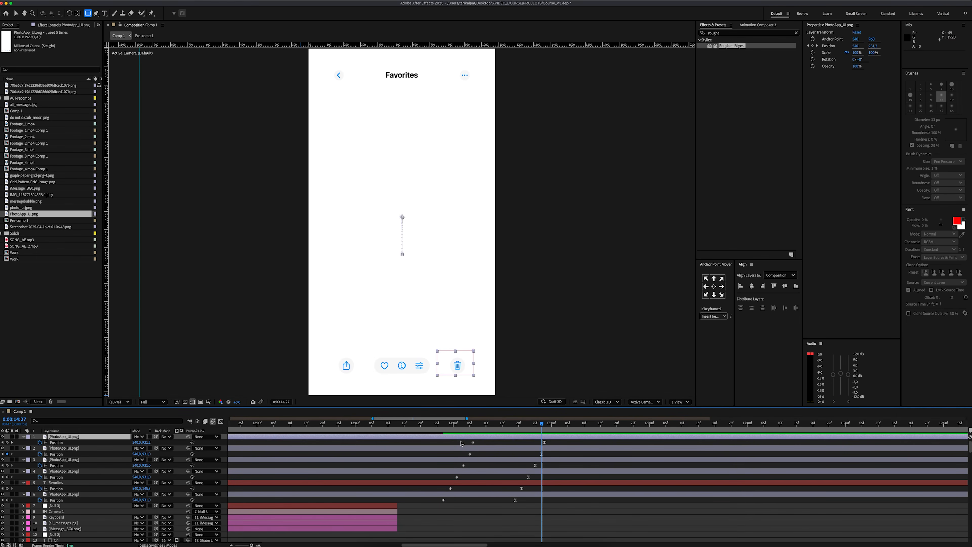
click(24, 436)
Add Footage_1.mp4 to Footage_4.mp4 at the top of Comp 1, starting at 0:00:14:19
click(23, 124)
shift+click(24, 143)
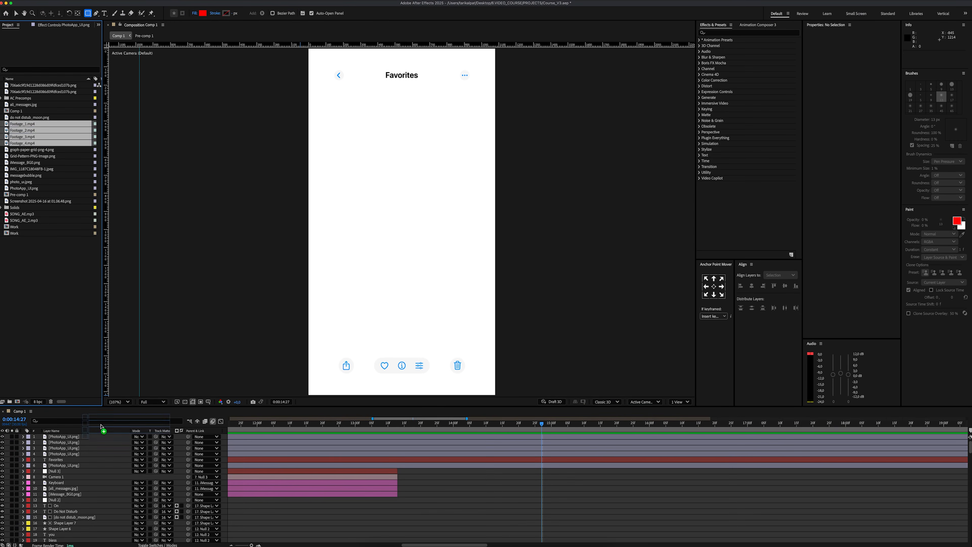
drag(101, 426, 100, 435)
key(minus)
key(minus)
drag(253, 454, 612, 454)
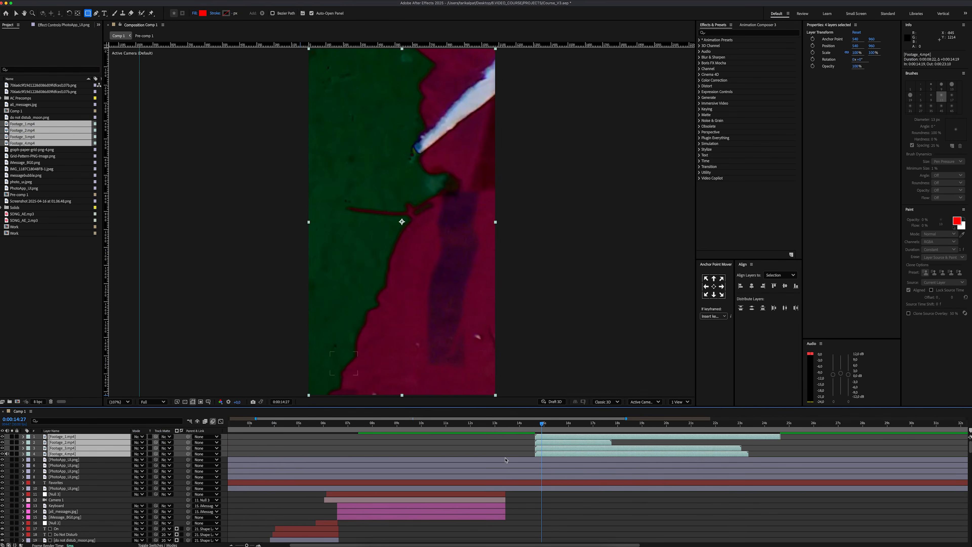
Scale the four footage layers to 71% and raise them to a Position of 540, 867
key(s)
click(142, 442)
text(71)
key(Return)
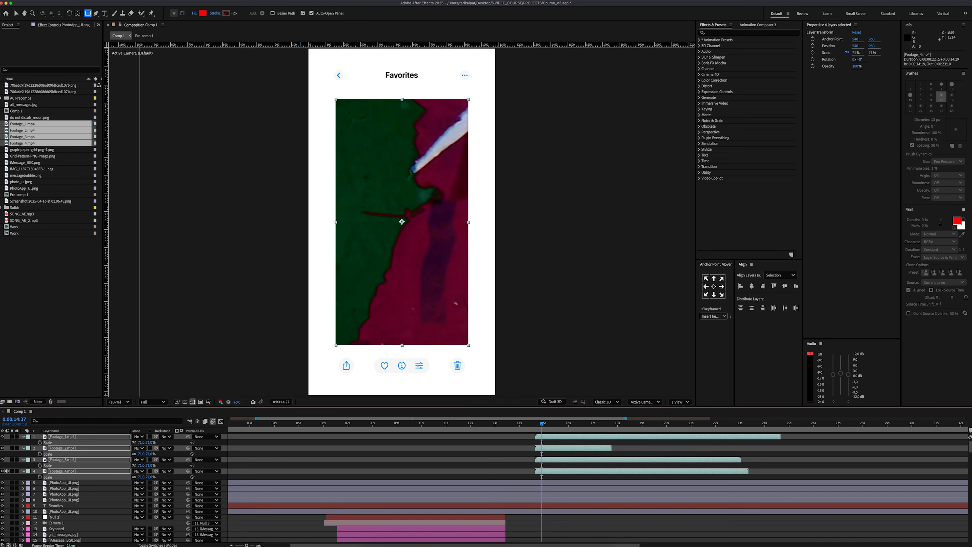
drag(136, 447, 110, 450)
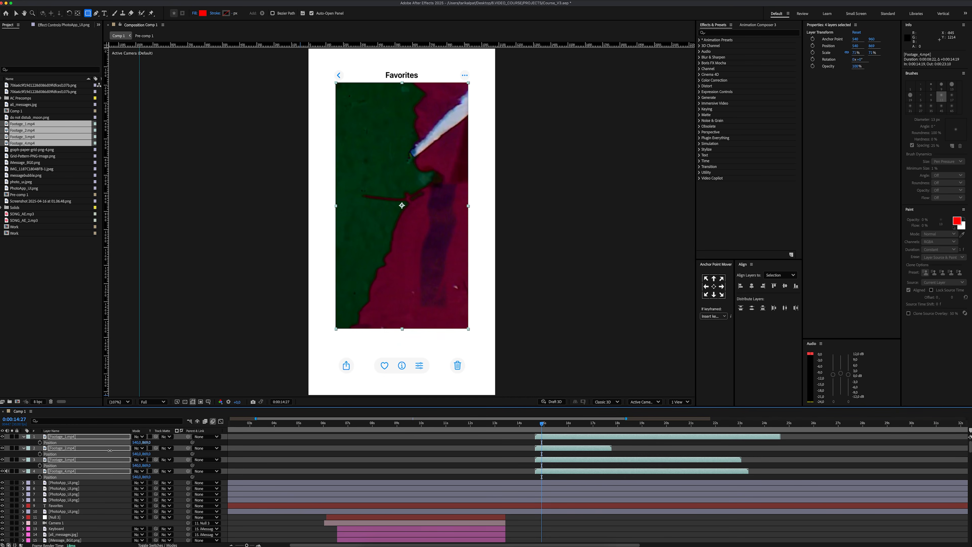
Pre-compose Footage_1.mp4 and Footage_2.mp4 separately as Footage_1 and Footage_2, moving all attributes into the new compositions
right_click(66, 437)
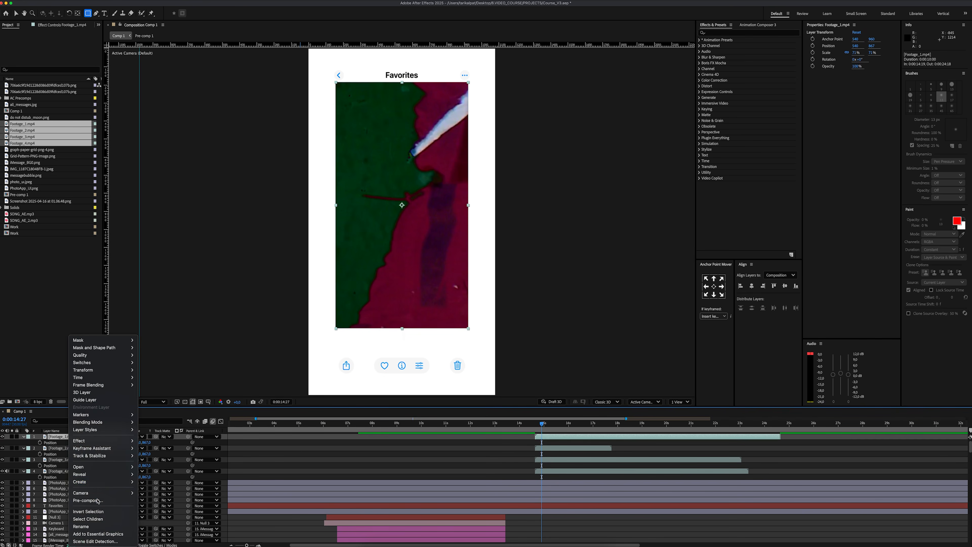
click(88, 501)
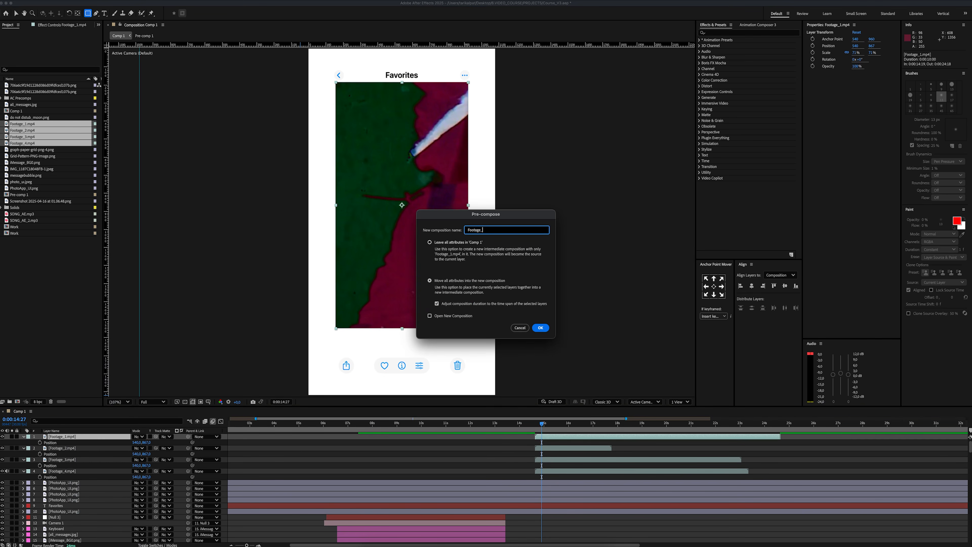
key(Return)
right_click(589, 442)
click(608, 500)
text(Footage_2)
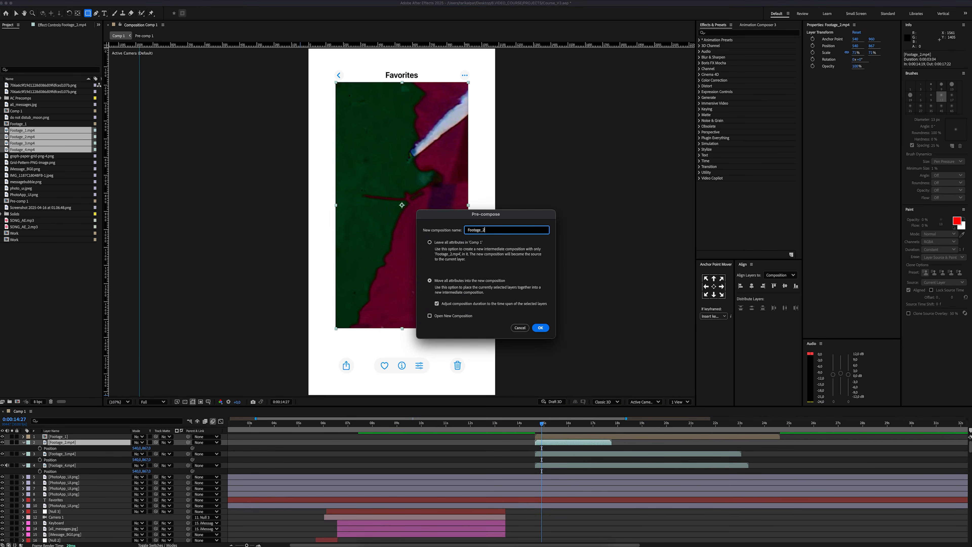
key(Return)
Pre-compose Footage_3.mp4 and Footage_4.mp4 separately as Footage_3 and Footage_4, moving all attributes
right_click(562, 454)
click(578, 448)
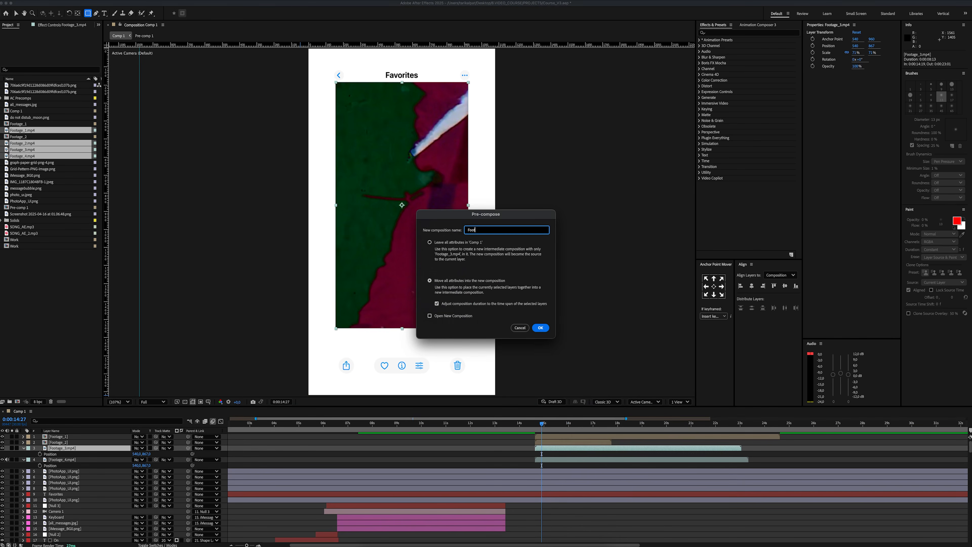
key(Return)
right_click(575, 455)
click(589, 500)
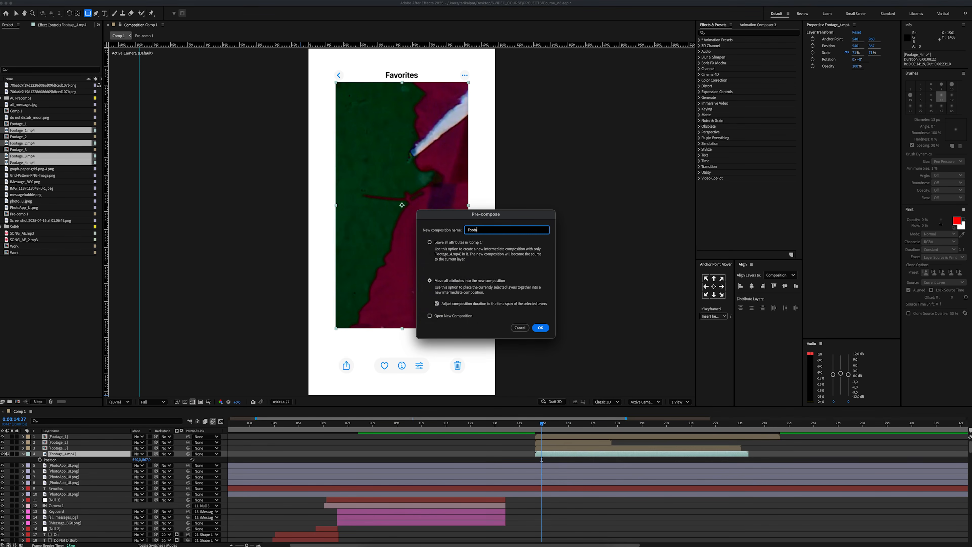
key(Return)
Shift the Footage_2, Footage_3 and Footage_4 layers about one second later in the timeline
click(570, 443)
shift+click(570, 454)
drag(570, 453, 598, 454)
Find the Roughen Edges effect and apply it to the Footage_1 layer
click(586, 436)
click(727, 33)
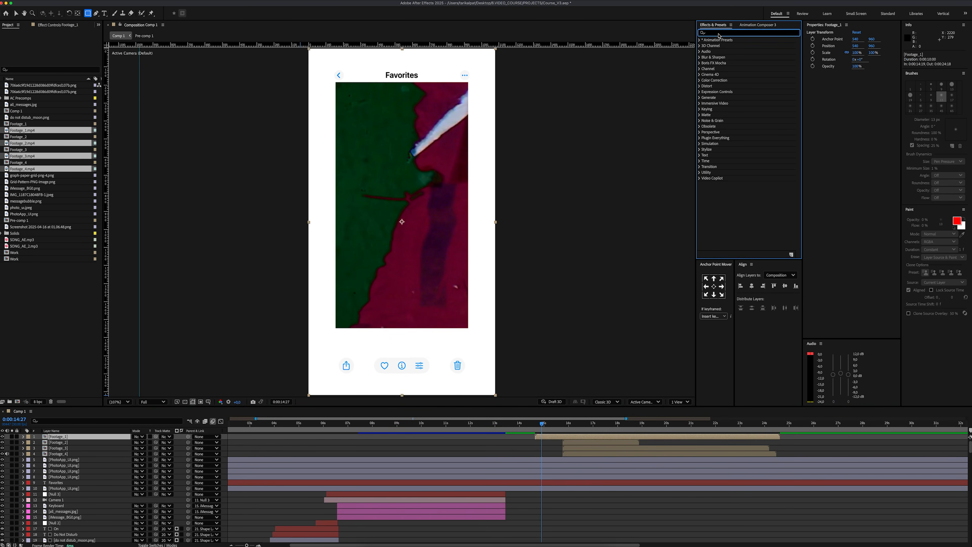
text(rou)
drag(537, 360, 547, 436)
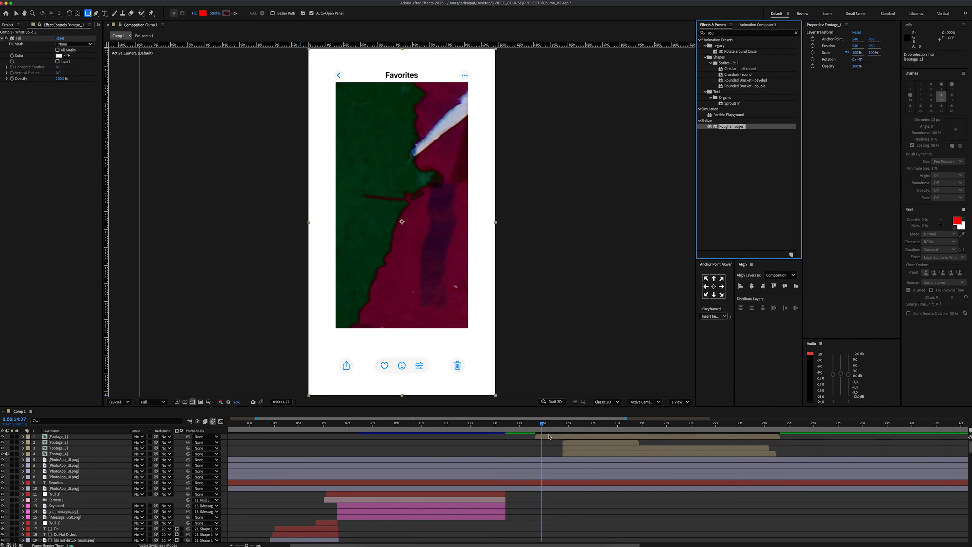
key(v)
Round Footage_1's corners by setting Roughen Edges to Border 111, Edge Sharpness 10 and Fractal Influence 0
click(60, 55)
text(1)
text(11)
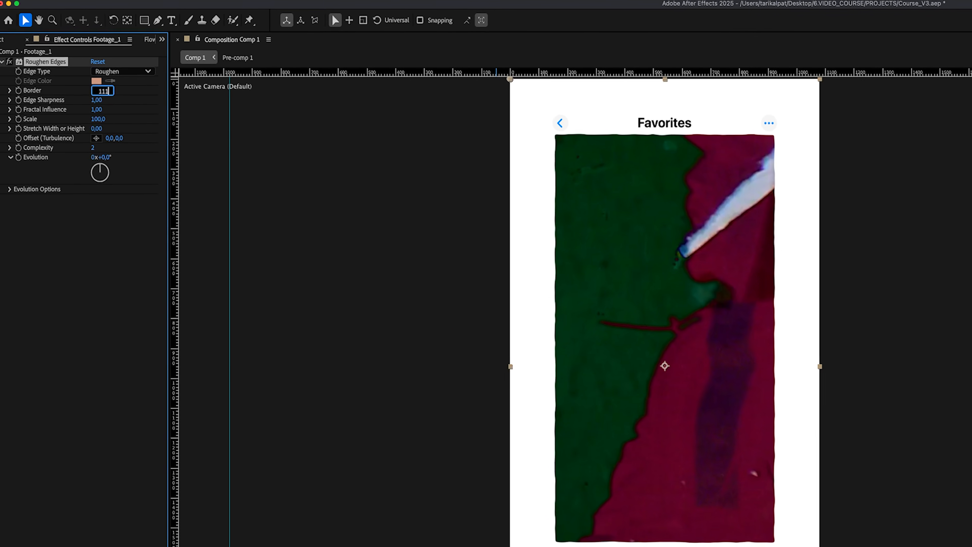
key(Tab)
text(10)
key(Tab)
text(0)
key(Tab)
text(10,0)
key(Return)
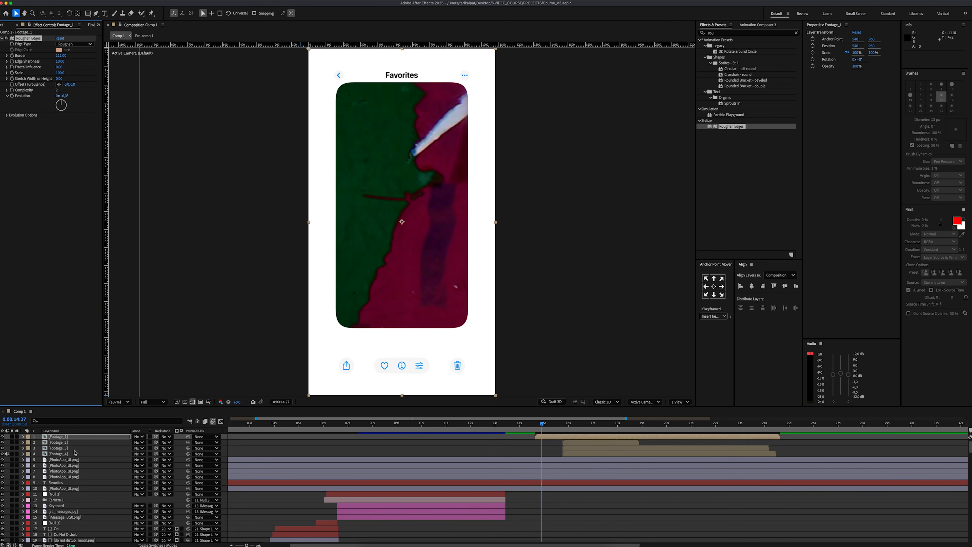
Copy the Roughen Edges effect to Footage_2, Footage_3 and Footage_4 and align their start with Footage_1 at 0:00:14:19
click(57, 442)
shift+click(75, 453)
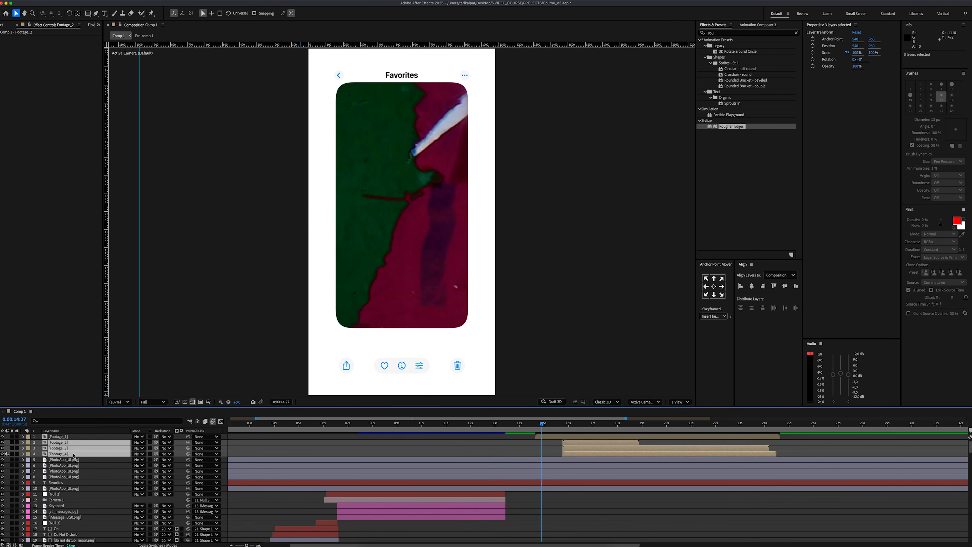
drag(570, 447, 550, 447)
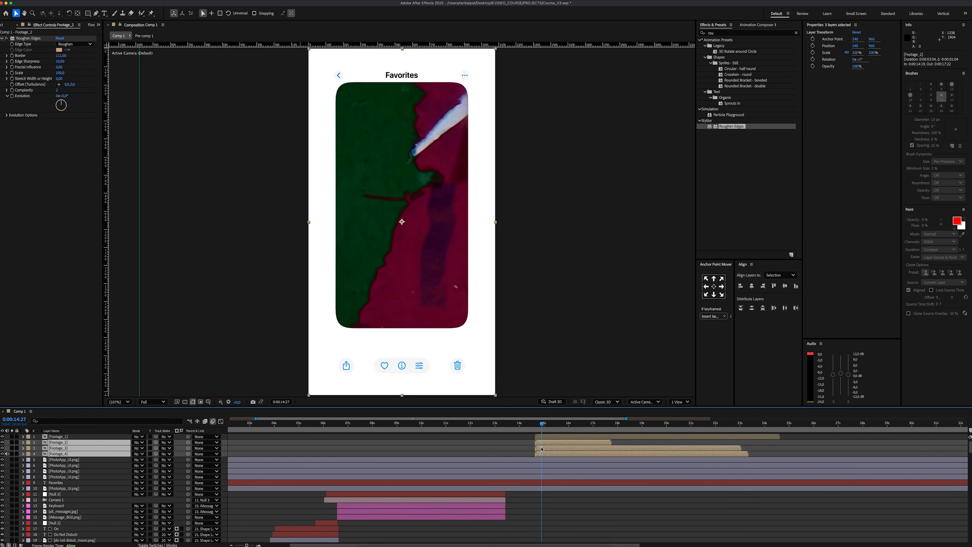
Copy and paste the four footage compositions as duplicates and give the copies a dark green label
shift+click(549, 438)
key(super+c)
key(super+v)
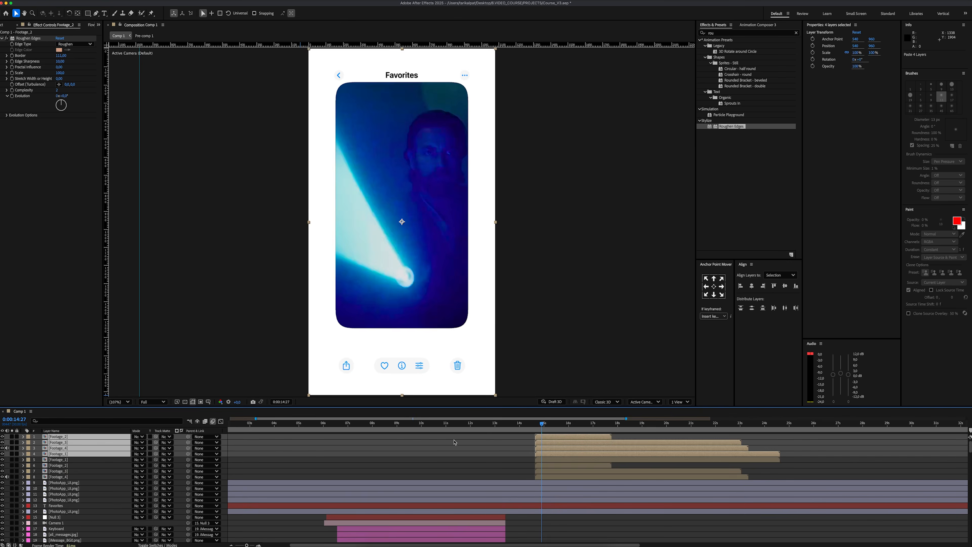
click(29, 441)
click(43, 530)
Scale the four duplicated footage layers to 6% and move them below the large clip
text(s)
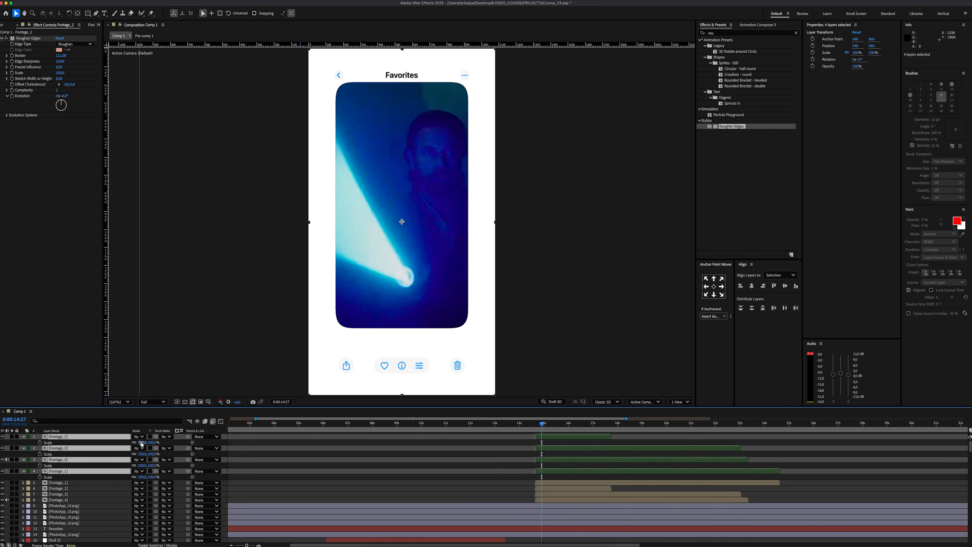
text(6)
key(Return)
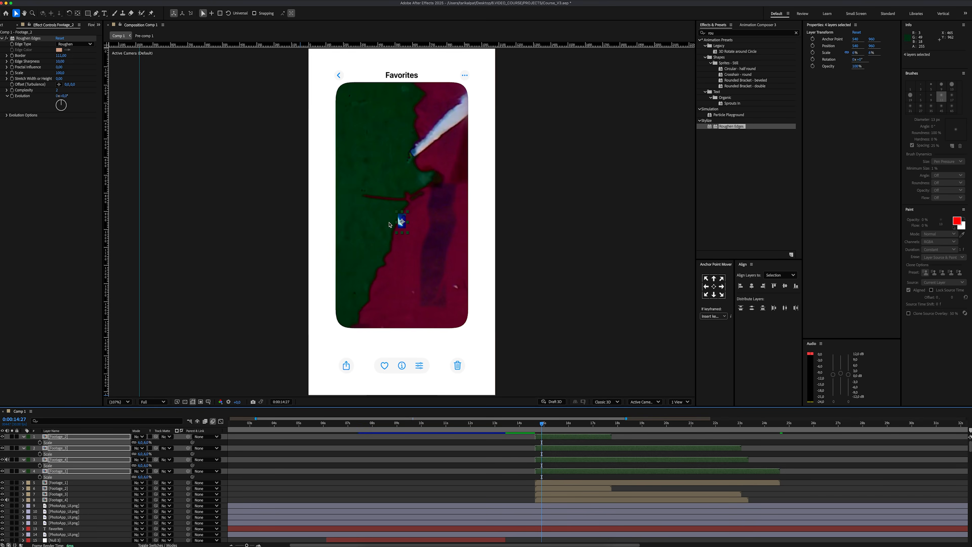
drag(389, 225, 406, 351)
Spread the thumbnails in a row above the bottom icons, ordered Footage_1, Footage_2, Footage_3, Footage_4
click(405, 351)
scroll(405, 351, up, 5)
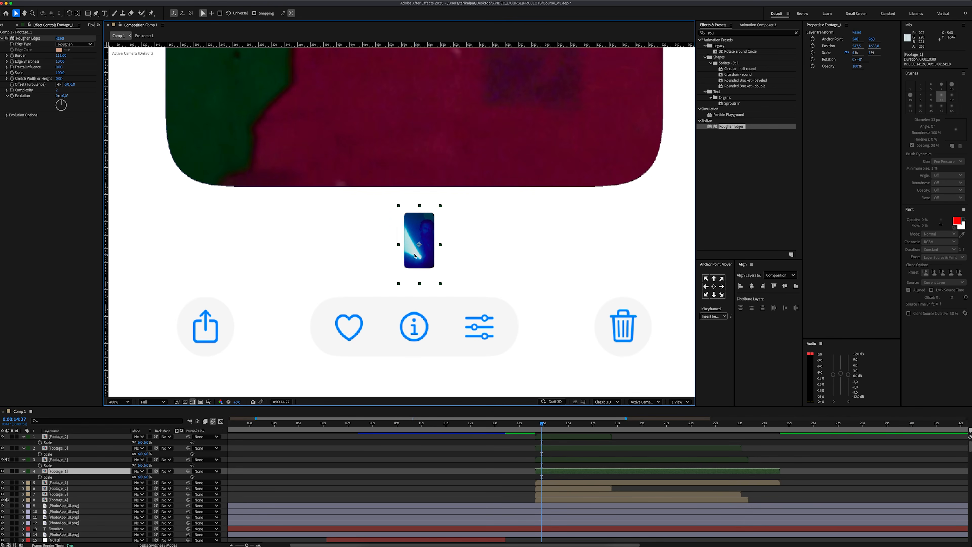
drag(342, 259, 325, 260)
drag(325, 260, 324, 262)
drag(419, 253, 376, 253)
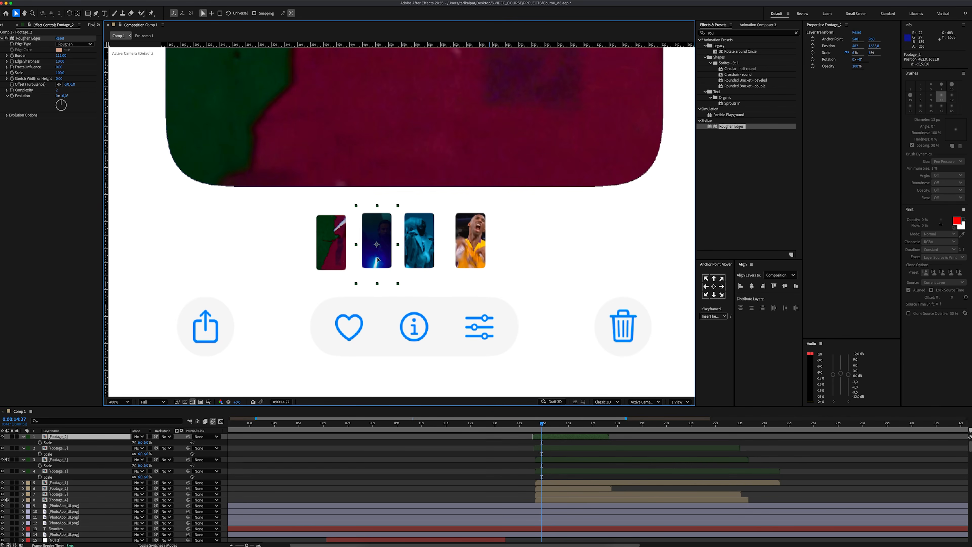
Apply Freeze Frame to the four small Footage thumbnail layers at 0:00:14:19
right_click(481, 437)
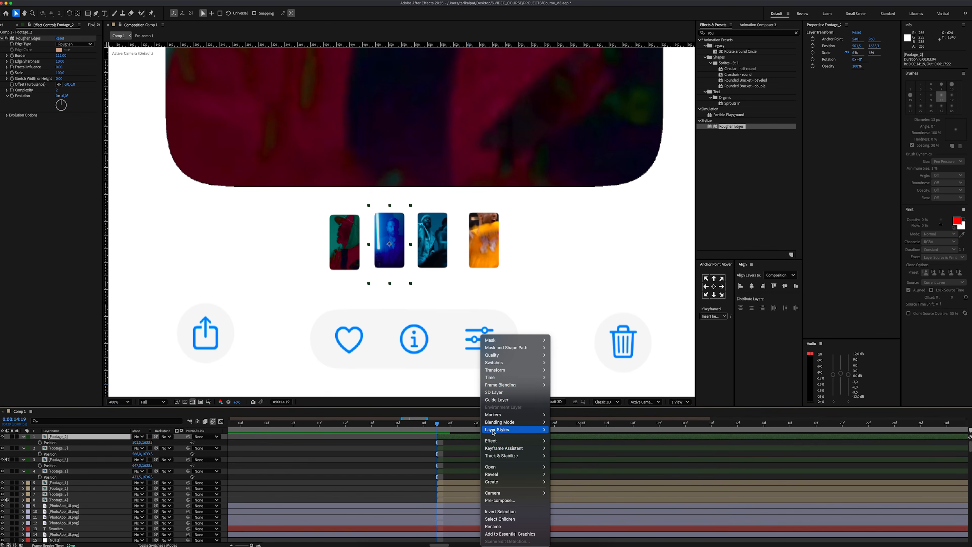
mouse_move(496, 381)
click(588, 401)
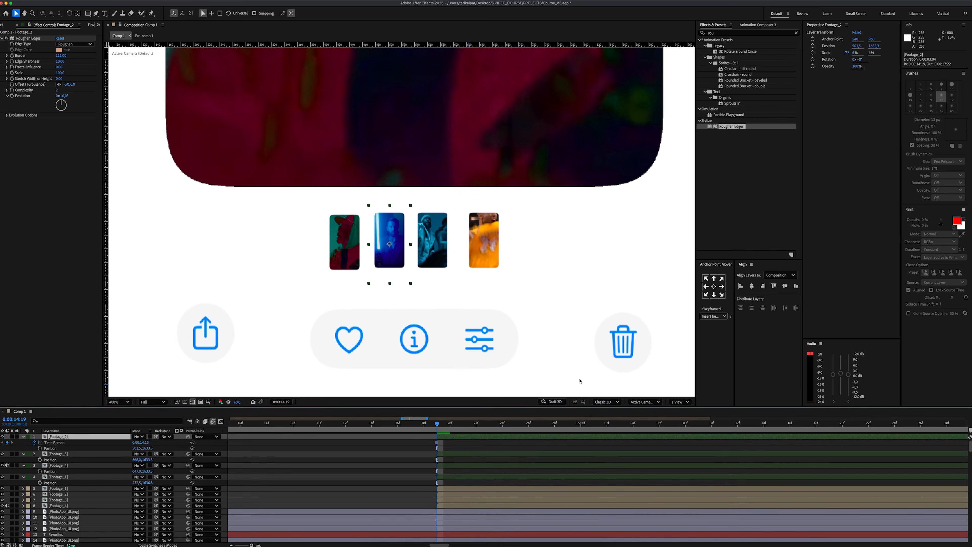
right_click(460, 456)
click(558, 399)
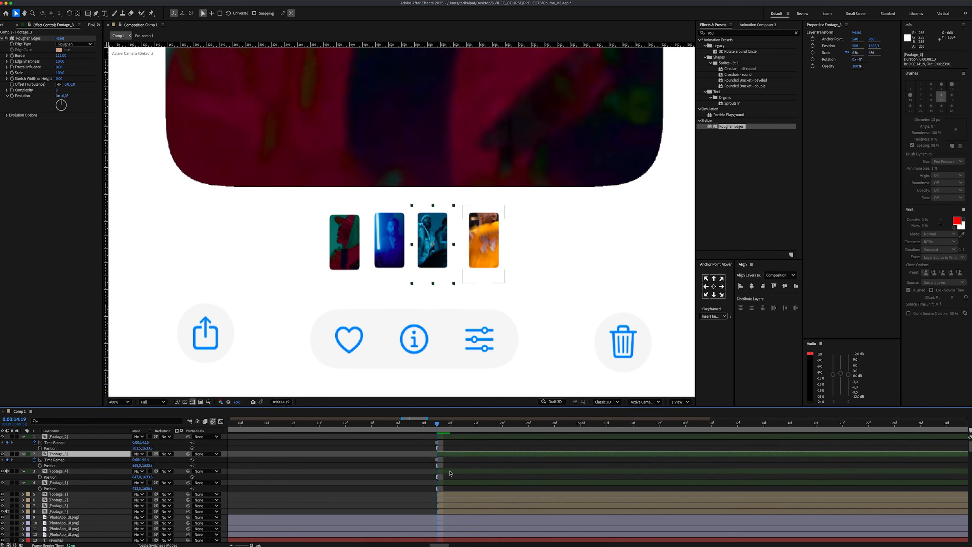
right_click(455, 471)
click(565, 400)
right_click(459, 488)
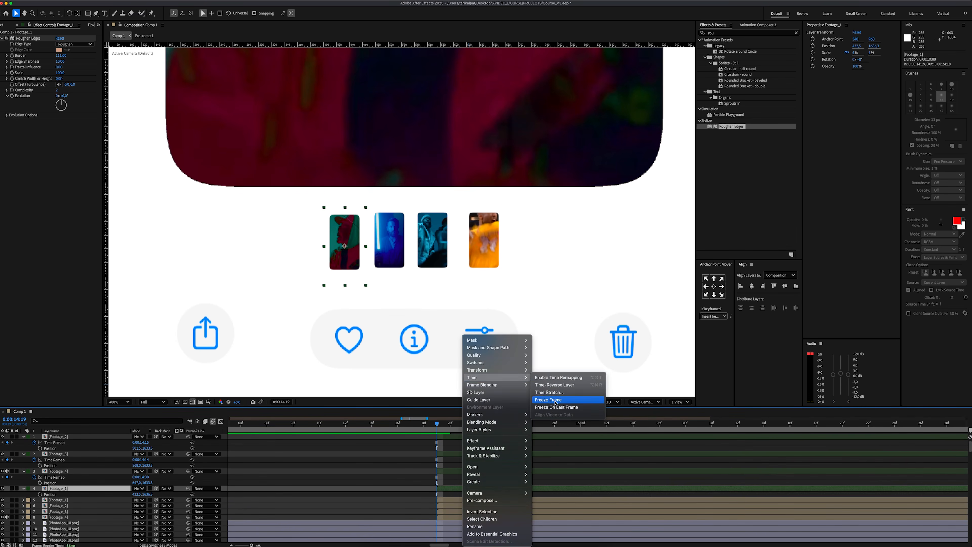
click(559, 399)
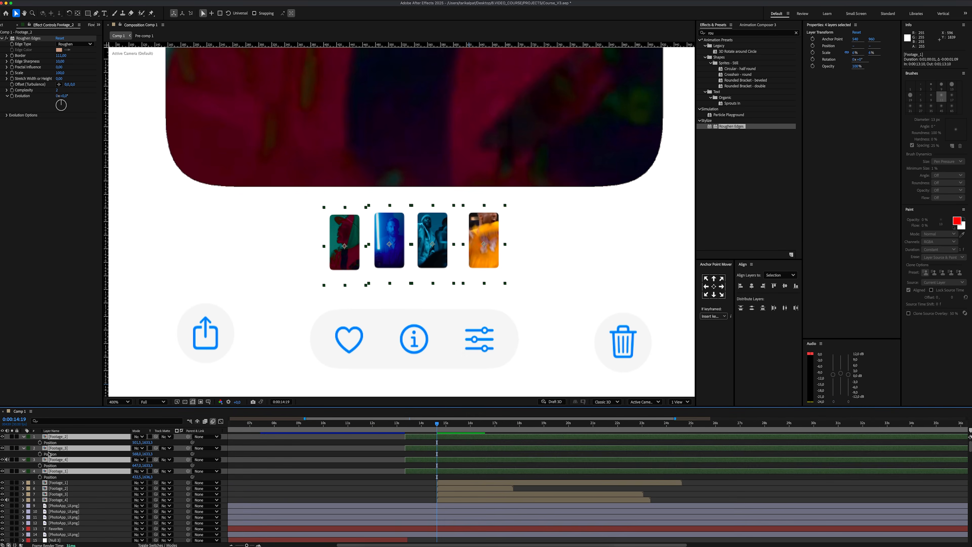
Keyframe the four thumbnails' current position at 0:00:14:19 and lower them off the frame's bottom, Y about 1970, at 0:00:13:27
key(equal)
click(40, 443)
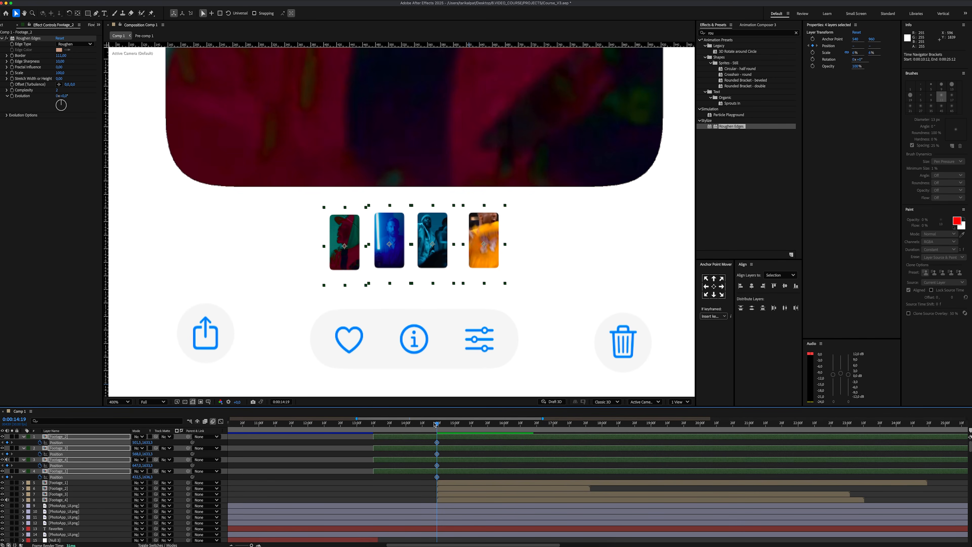
drag(436, 424, 418, 423)
key(shift+slash)
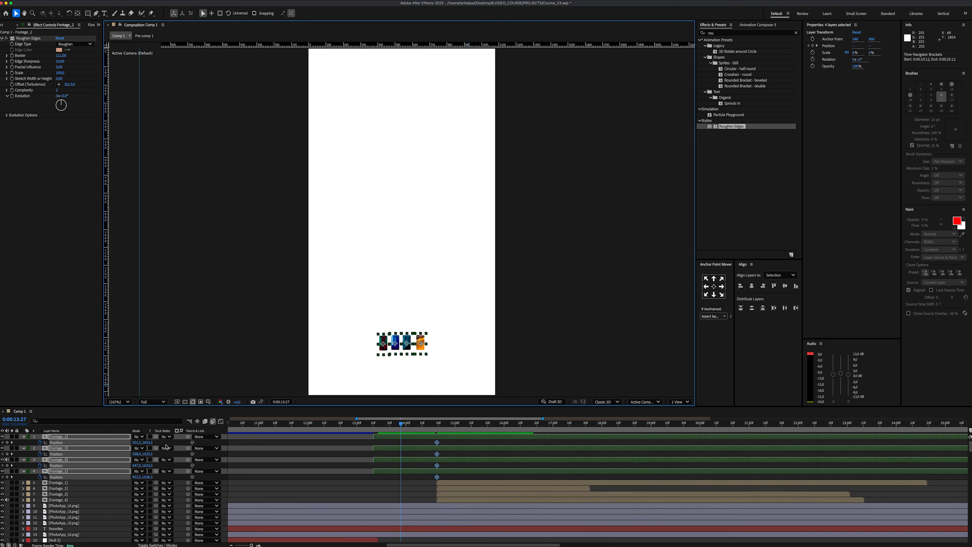
drag(147, 442, 204, 440)
Apply Easy Ease to the thumbnails' ending position keyframes and shape the speed graph for a fast start and a long slowdown
drag(430, 440, 443, 482)
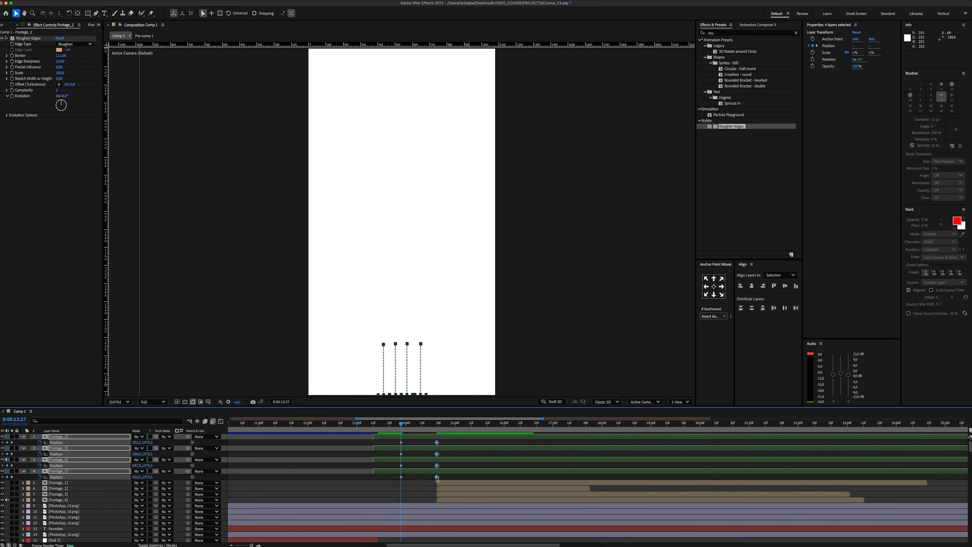
right_click(437, 465)
mouse_move(486, 540)
click(544, 497)
click(221, 421)
key(equal)
drag(461, 525, 450, 525)
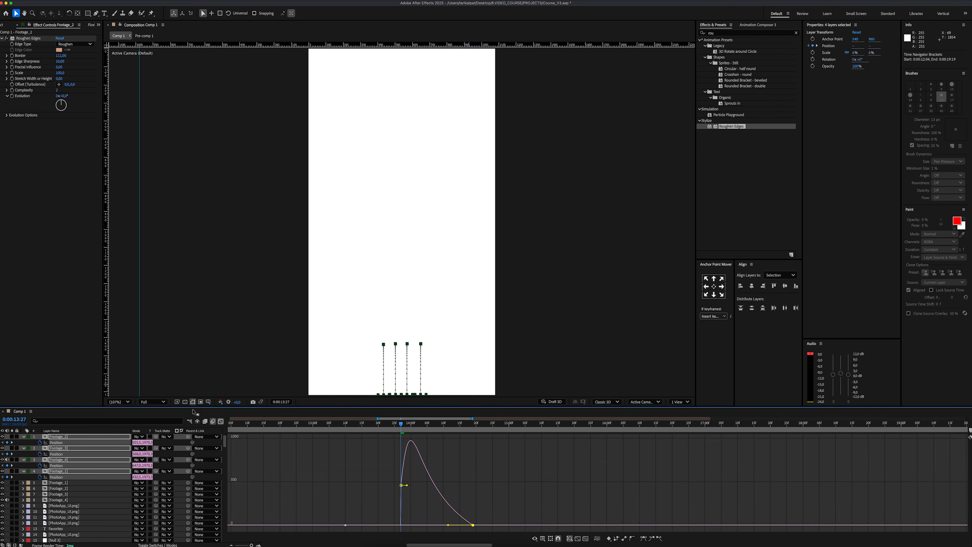
click(221, 421)
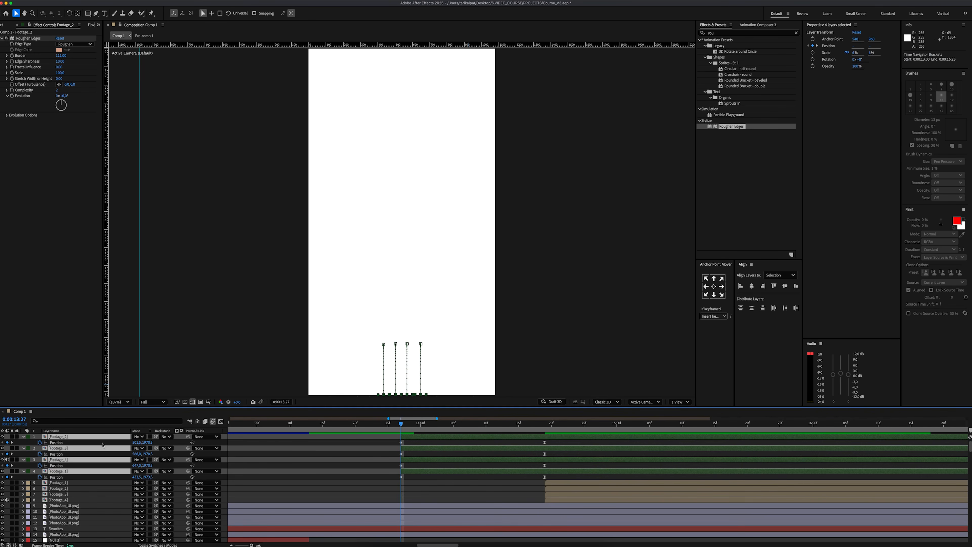
Keyframe the four thumbnails' opacity from 0% at 0:00:13:27 to 100% at 0:00:14:19
click(39, 442)
drag(136, 442, 84, 443)
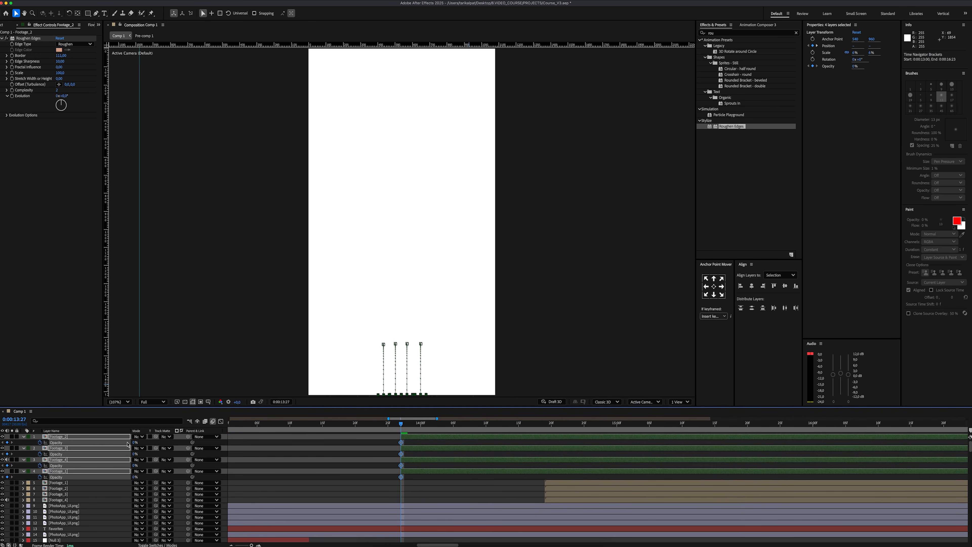
key(u)
key(k)
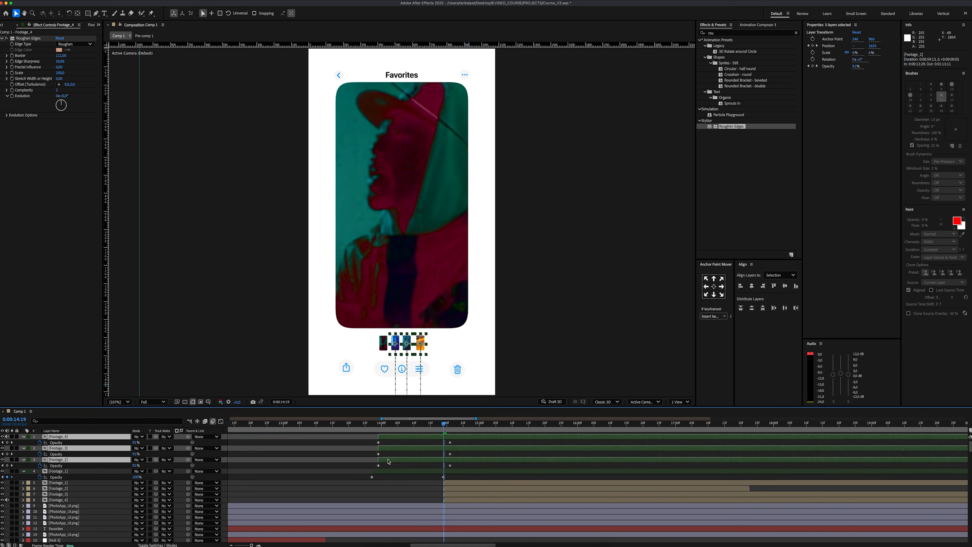
Stagger the Footage_2, Footage_3 and Footage_4 thumbnail layers about three frames apart after Footage_1, and preview the entrance
drag(388, 461, 408, 440)
click(401, 437)
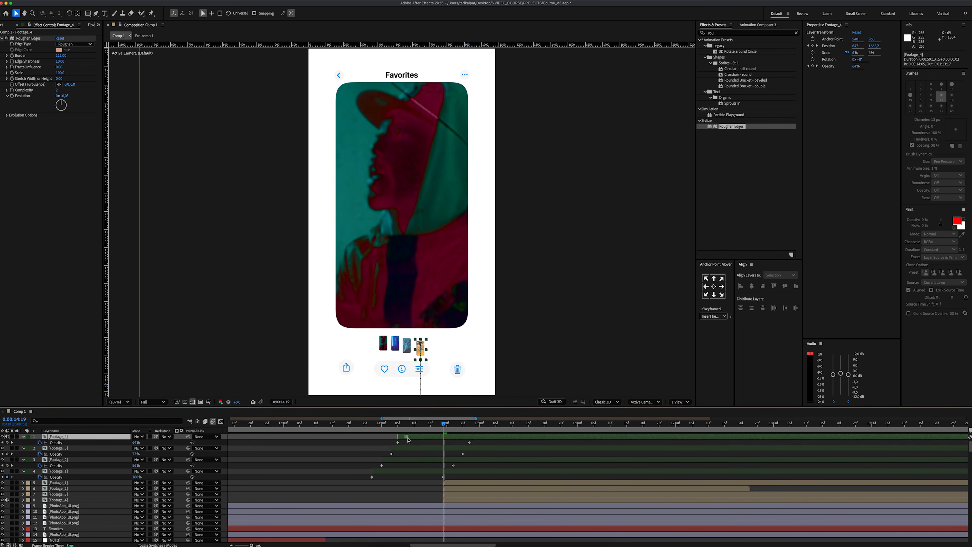
click(360, 425)
key(space)
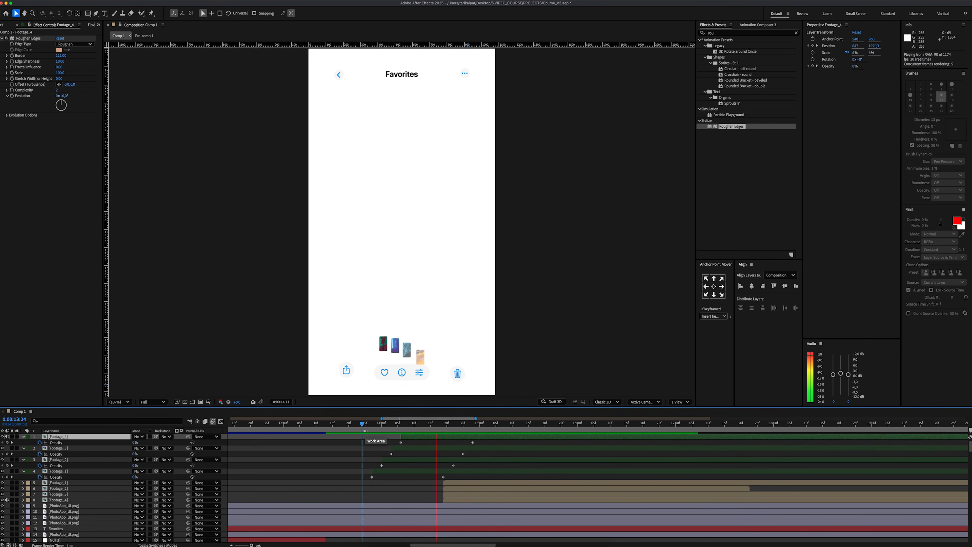
Start the large footage layers at 0:00:13:13 and parent Footage_2 to Footage_1, Footage_3 to Footage_2, and Footage_4 to Footage_3
drag(429, 479, 347, 499)
click(437, 382)
drag(252, 476, 136, 483)
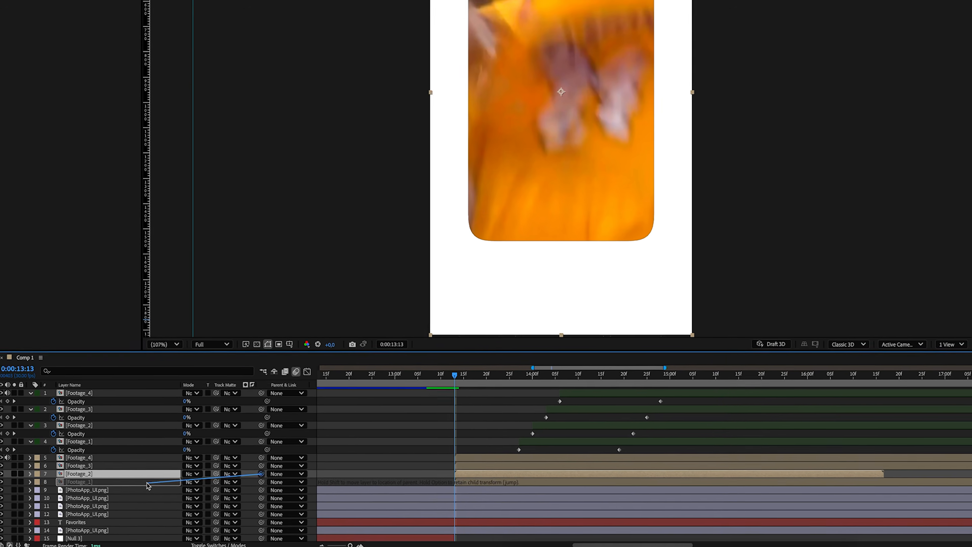
click(253, 468)
drag(272, 463, 93, 472)
click(111, 455)
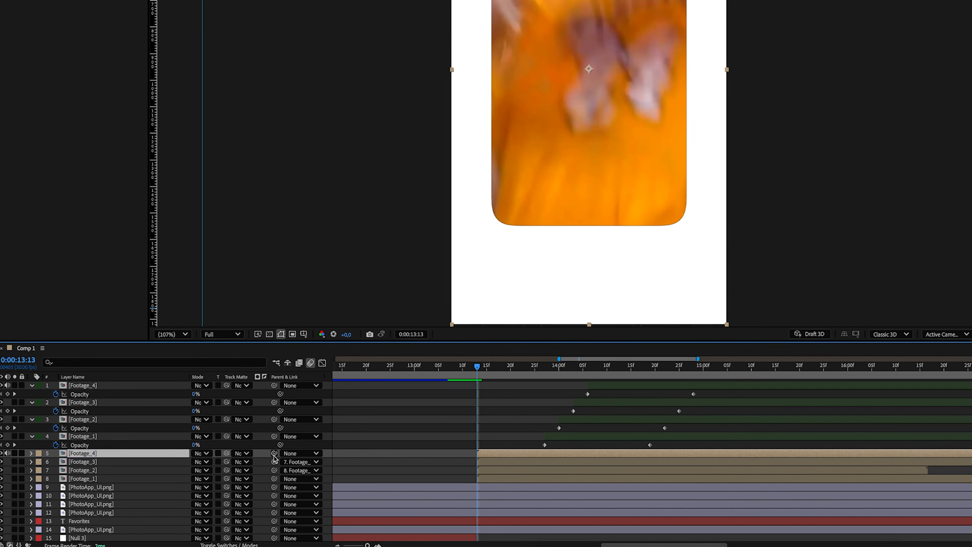
drag(273, 453, 164, 463)
Keyframe the large Footage_1 sliding in from position 1490, 960 at 0:00:13:13 to 540, 960 at 0:00:14:12
click(144, 479)
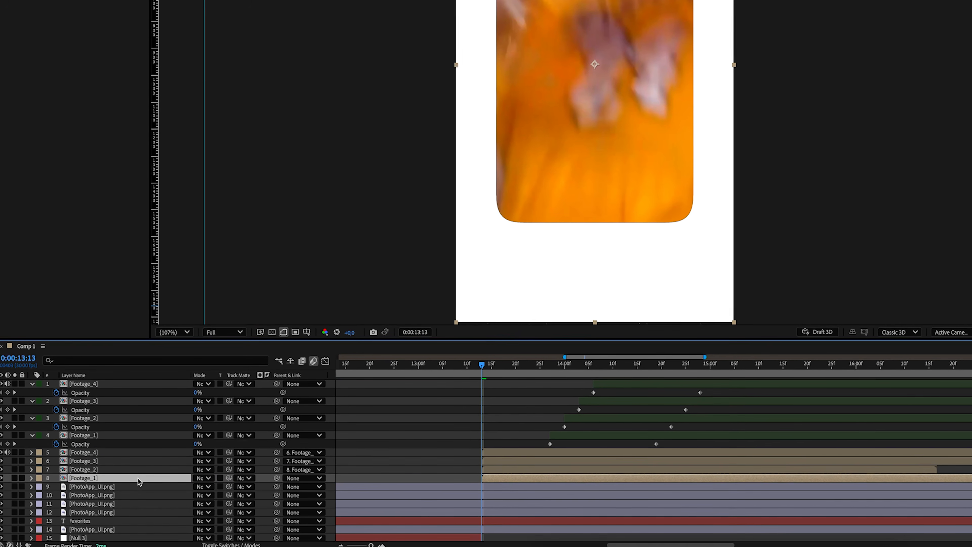
key(equal)
scroll(443, 386, left, 5)
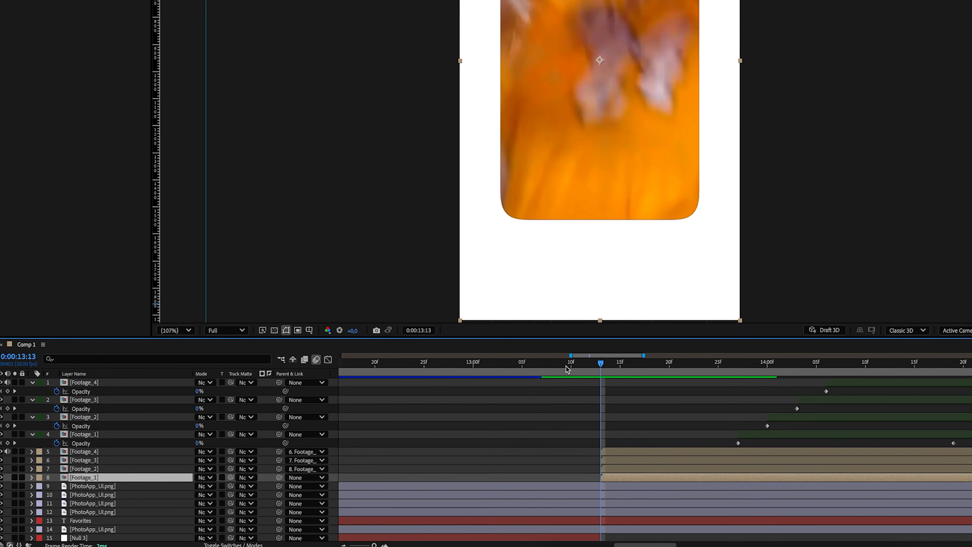
drag(602, 364, 894, 380)
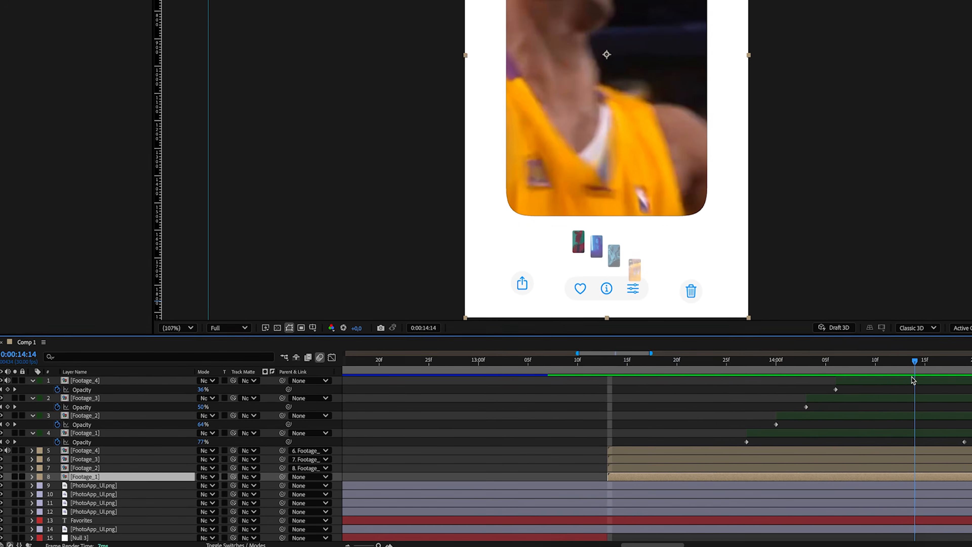
key(alt+shift+p)
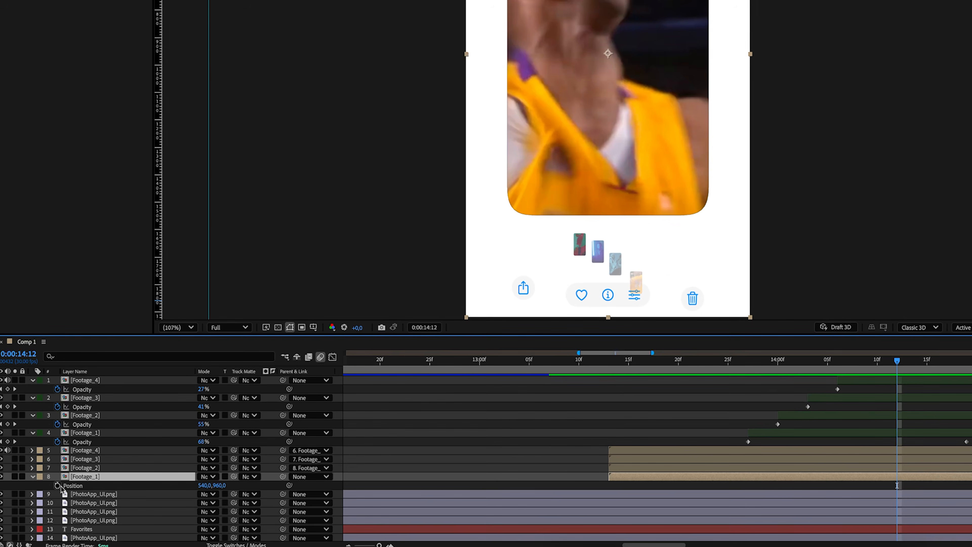
drag(863, 357, 607, 360)
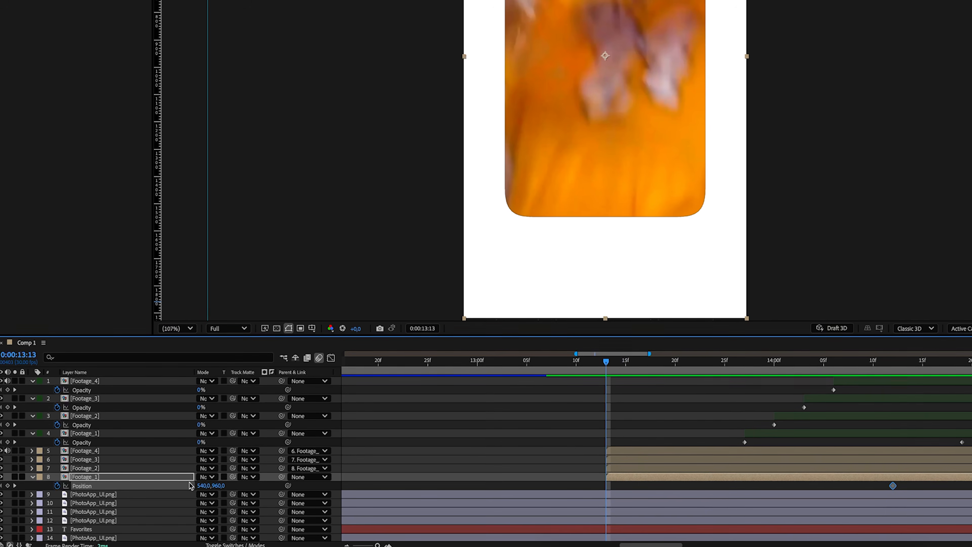
drag(202, 485, 604, 424)
Shift the large Footage_2, Footage_3 and Footage_4 layers together so they start just after 0:00:17:00
click(650, 451)
shift+click(643, 470)
key(minus)
key(minus)
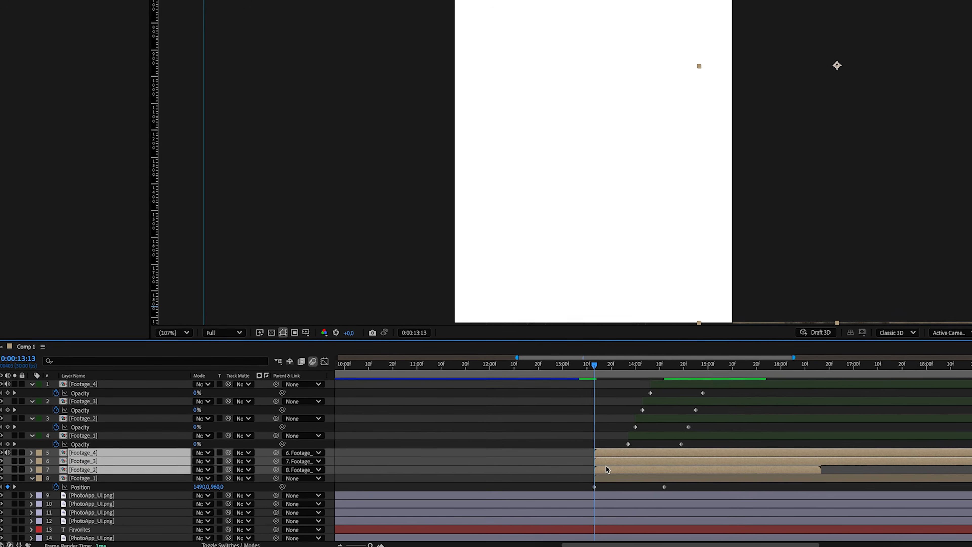
drag(607, 469, 868, 471)
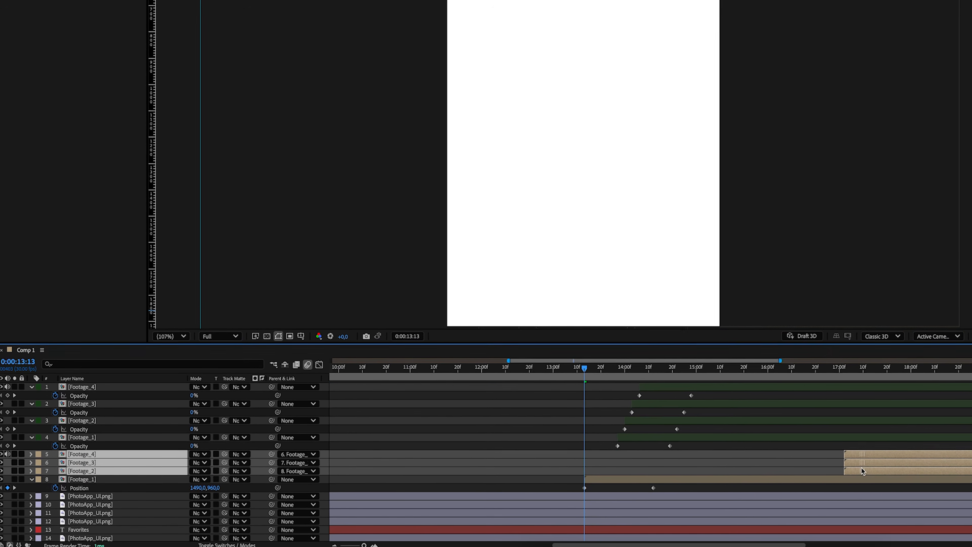
Apply Easy Ease to Footage_1's two position keyframes, strengthen the easing at both ends in the speed graph, and preview the slide
drag(675, 486, 557, 499)
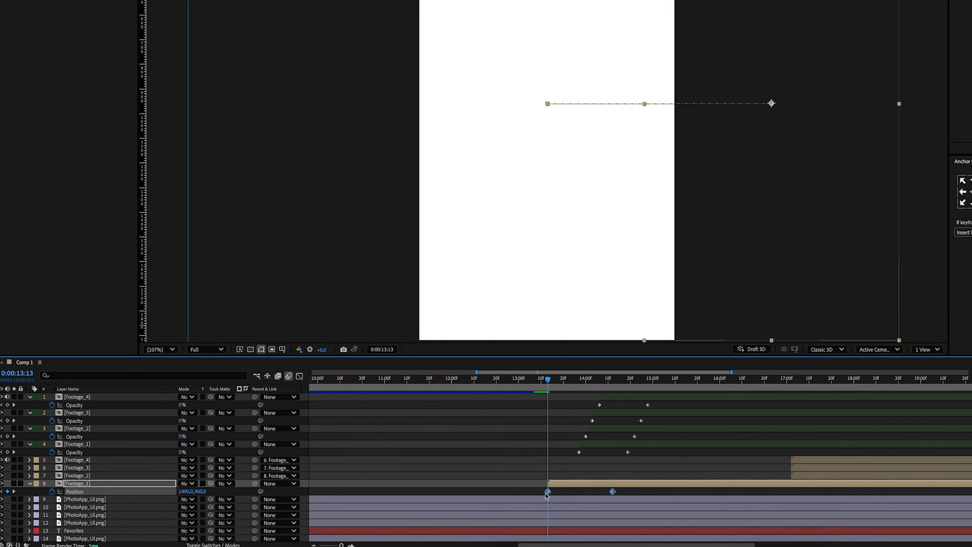
right_click(565, 490)
mouse_move(608, 541)
click(699, 478)
click(264, 396)
drag(576, 521, 509, 523)
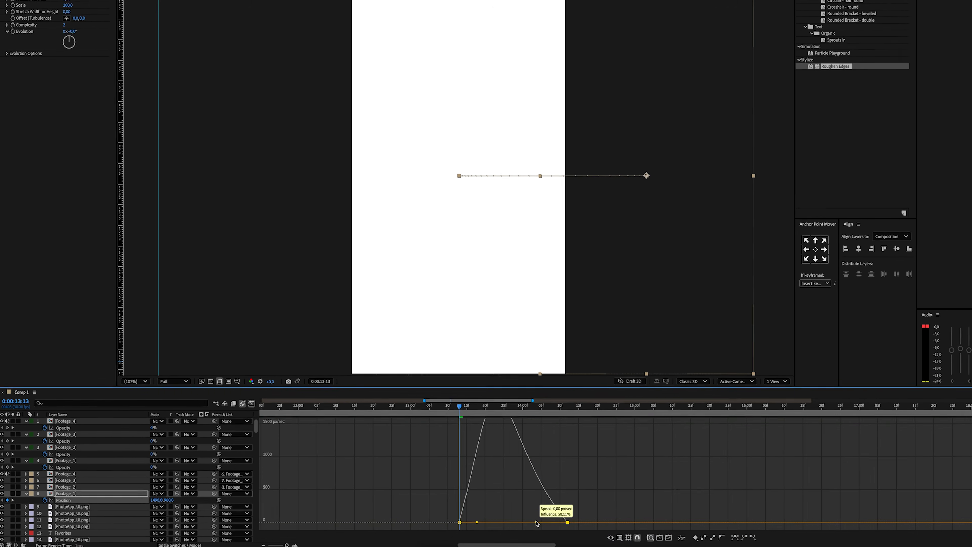
drag(432, 526, 433, 525)
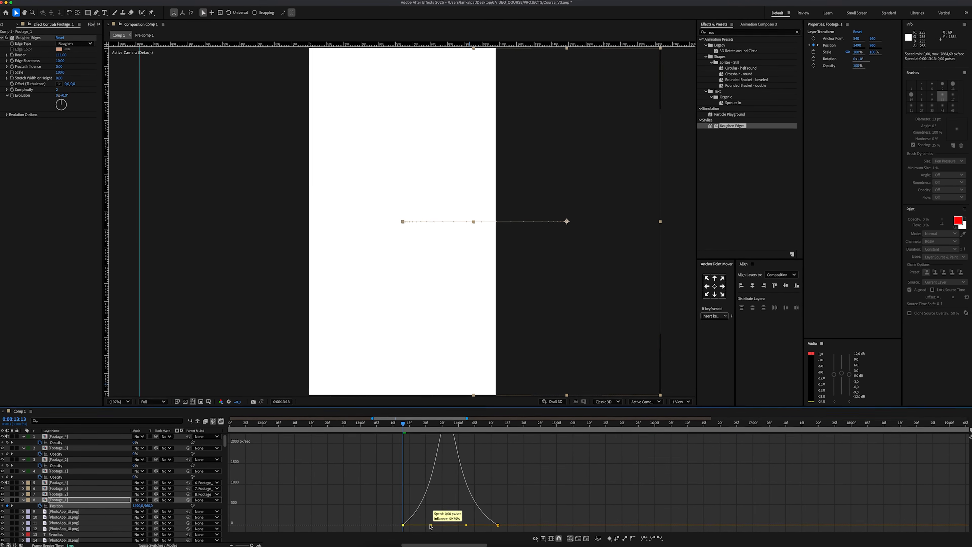
click(224, 418)
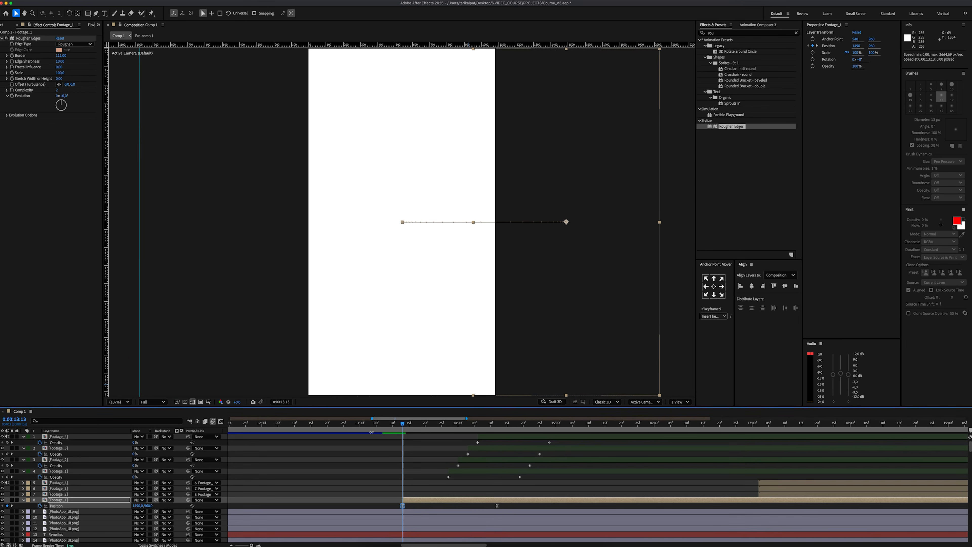
key(space)
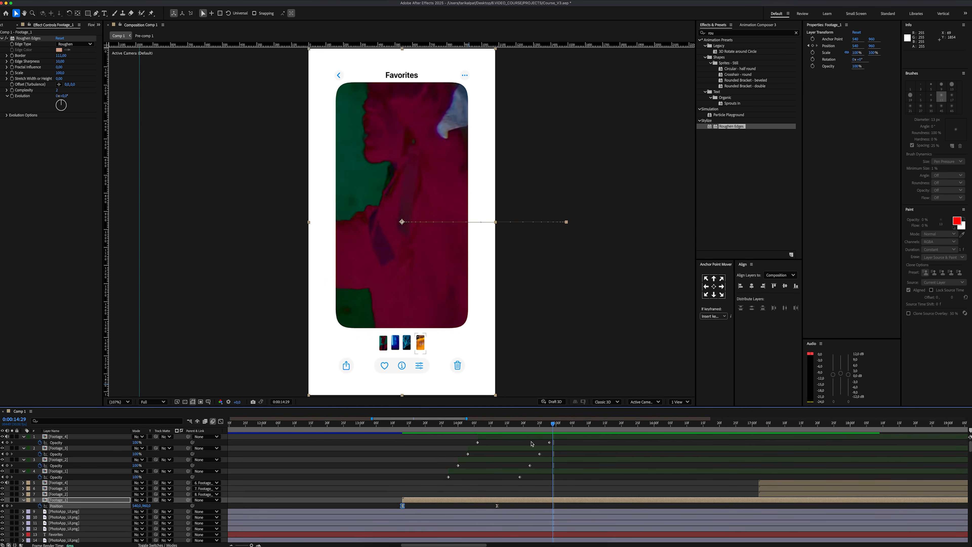
Add a Footage_1 position keyframe at 0:00:14:26, start the large Footage_2 there, and move it right of the frame, X about 1507
click(543, 424)
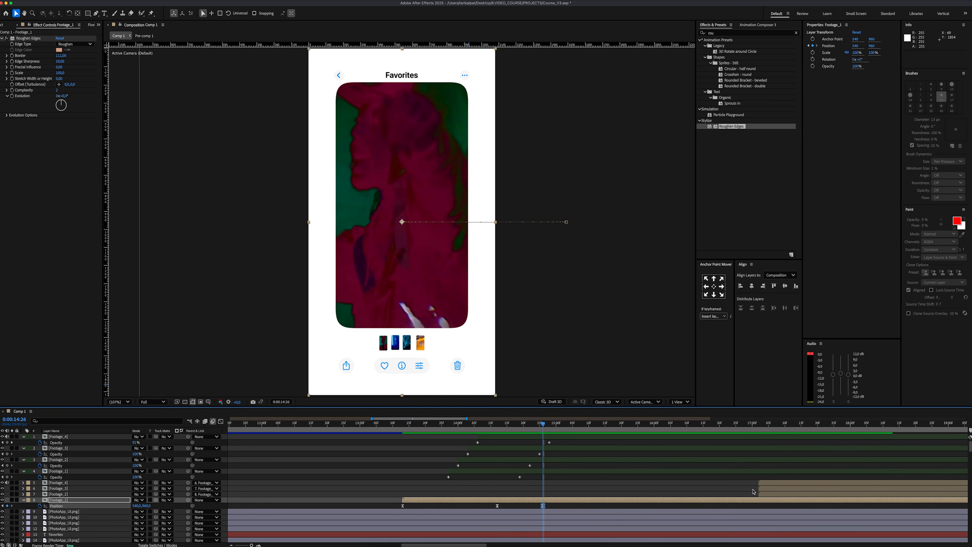
drag(770, 496, 555, 498)
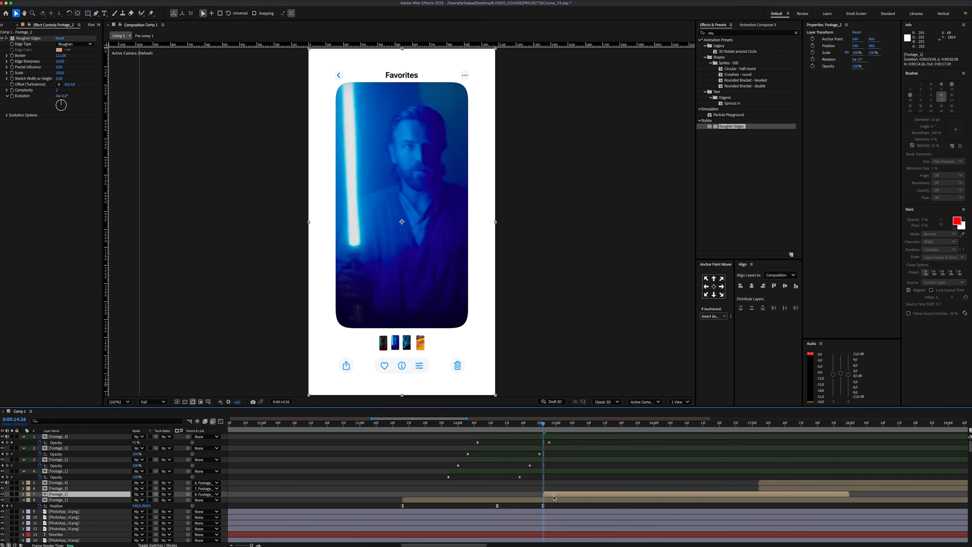
key(p)
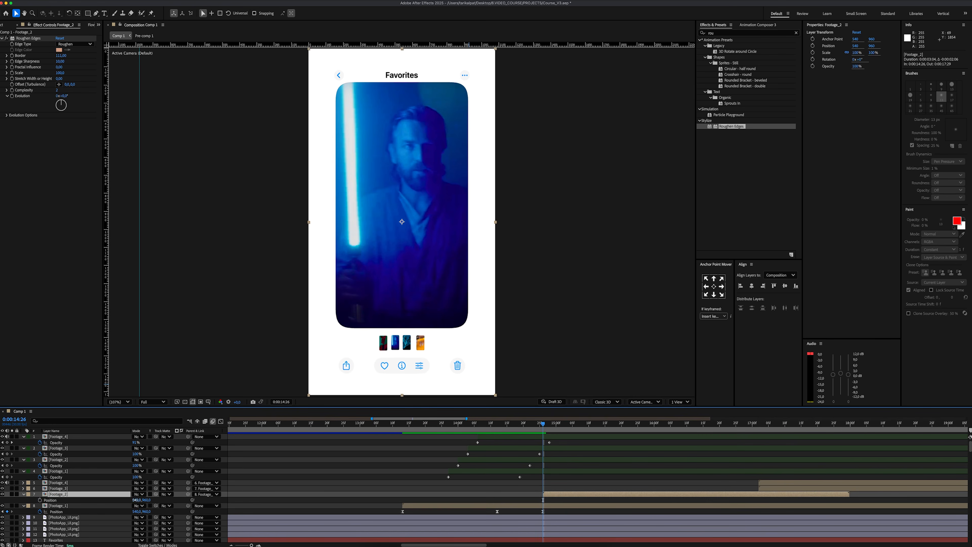
drag(134, 500, 424, 482)
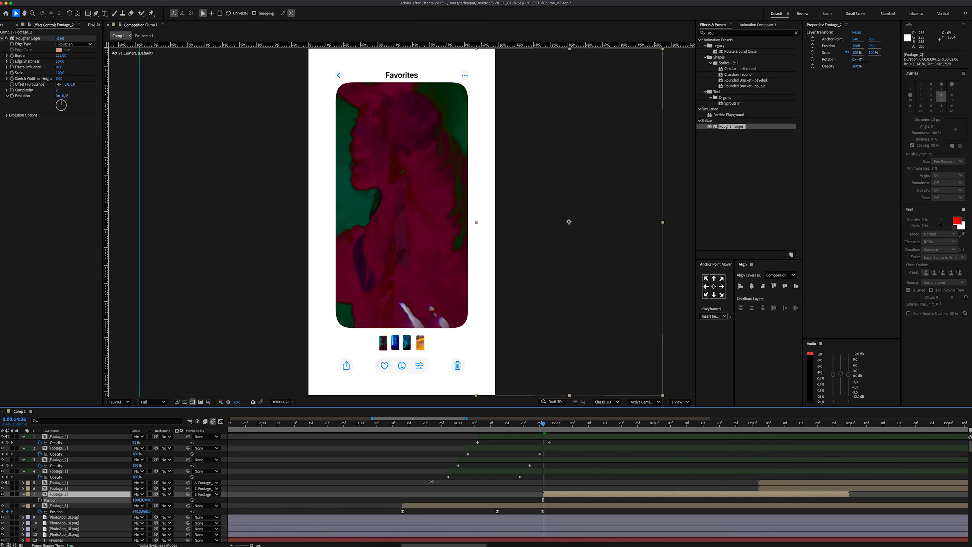
Keyframe the large Footage_1's X position at about -433 at 0:00:15:14 to slide Footage_2 into the frame
drag(550, 426, 601, 426)
click(141, 513)
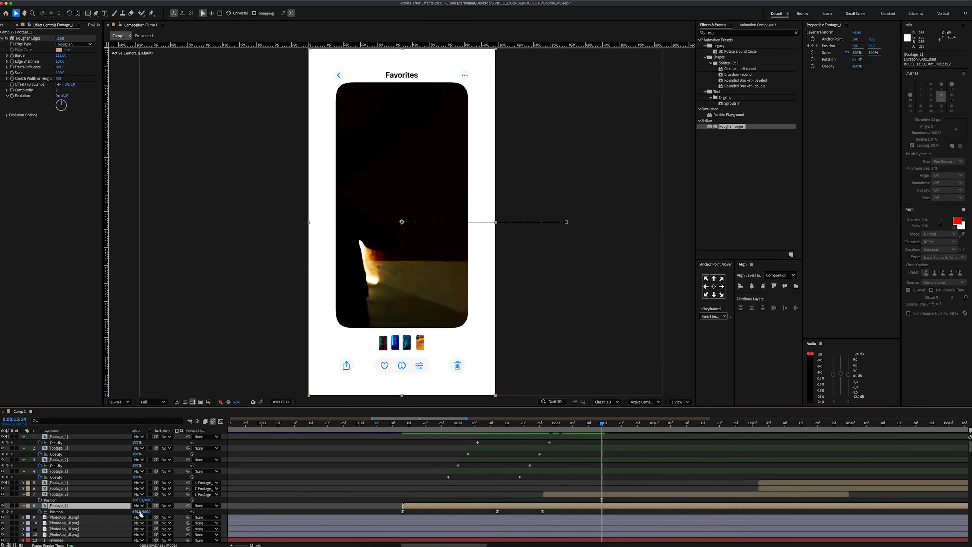
drag(139, 512, 88, 508)
Hold Footage_1's position with a keyframe at 0:00:16:16, start the large Footage_3 there, and move it right of the frame, X about 1522
drag(603, 426, 707, 427)
click(23, 494)
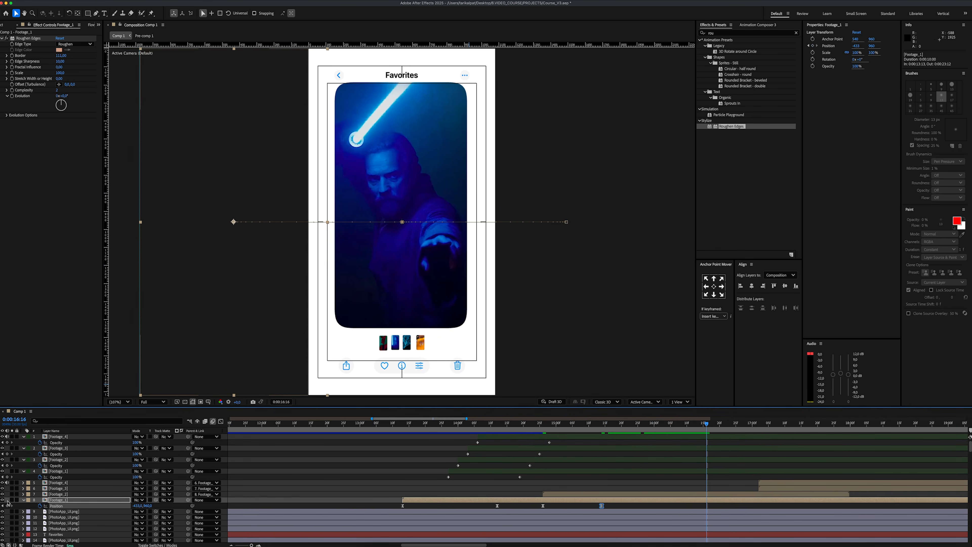
click(7, 506)
scroll(495, 500, right, 10)
drag(493, 489, 441, 488)
drag(408, 262, 577, 263)
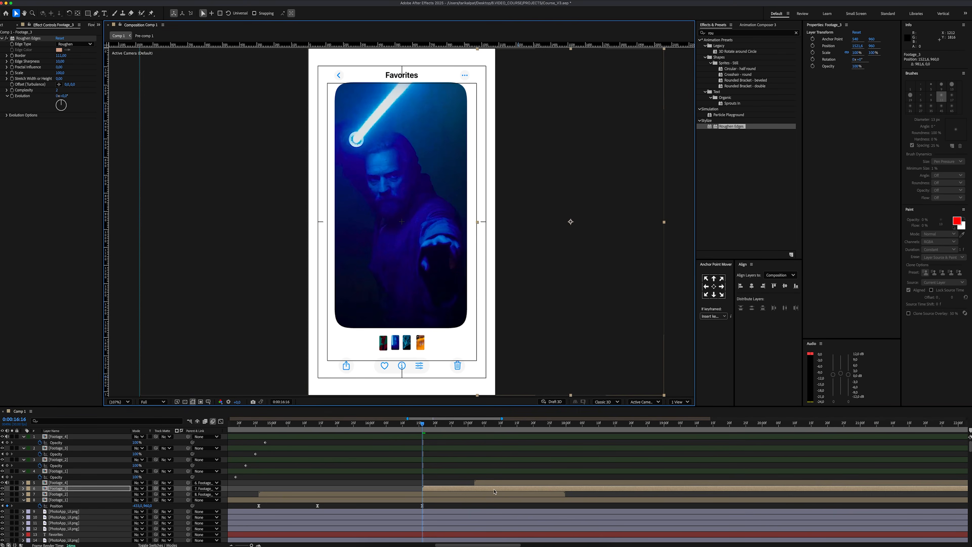
Shift the large Footage_4 clip later and keyframe Footage_1's X position at about -1409 at 0:00:17:04 to slide Footage_3 in
drag(494, 483, 671, 483)
click(440, 500)
drag(423, 424, 481, 424)
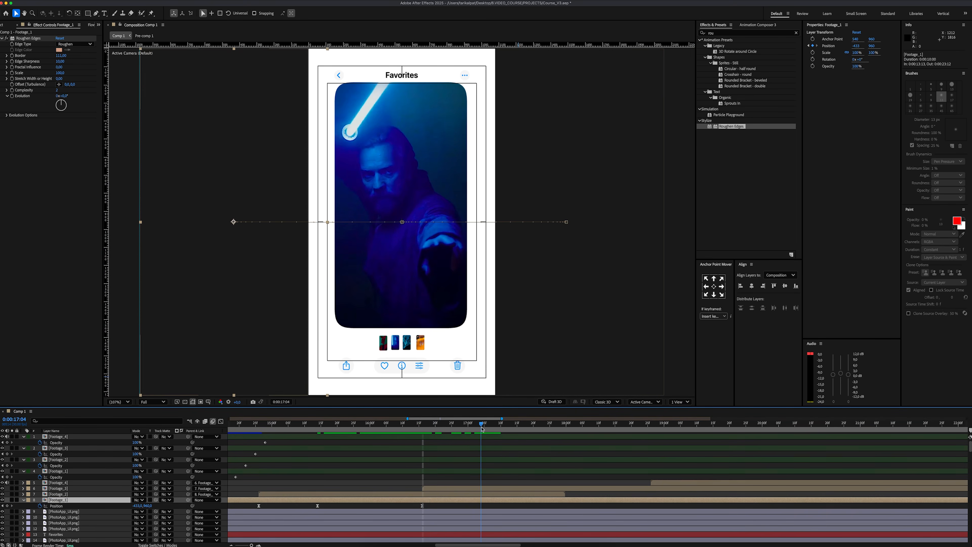
drag(137, 506, 83, 502)
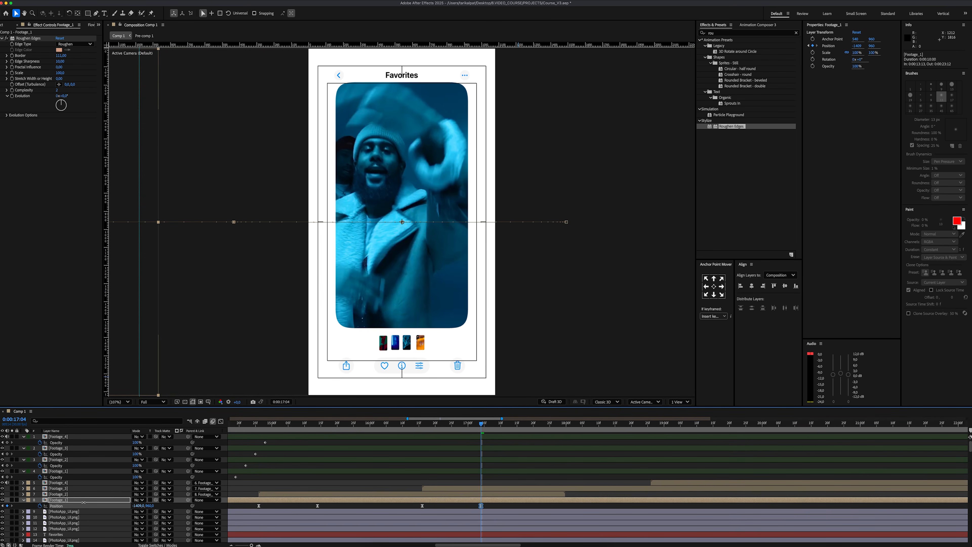
Hold Footage_1's position with a keyframe at 0:00:18:06, start the large Footage_4 there, and move it right of the frame
drag(500, 424, 586, 423)
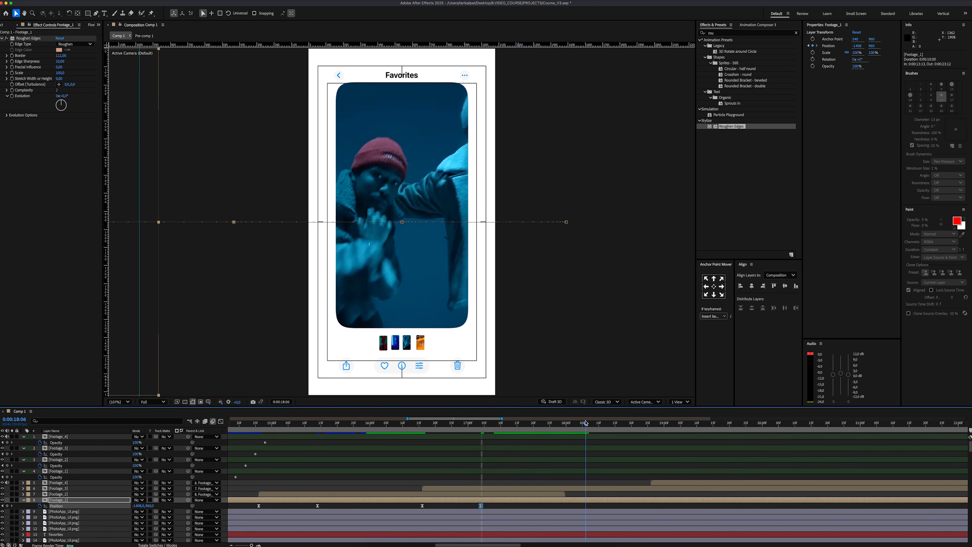
click(682, 484)
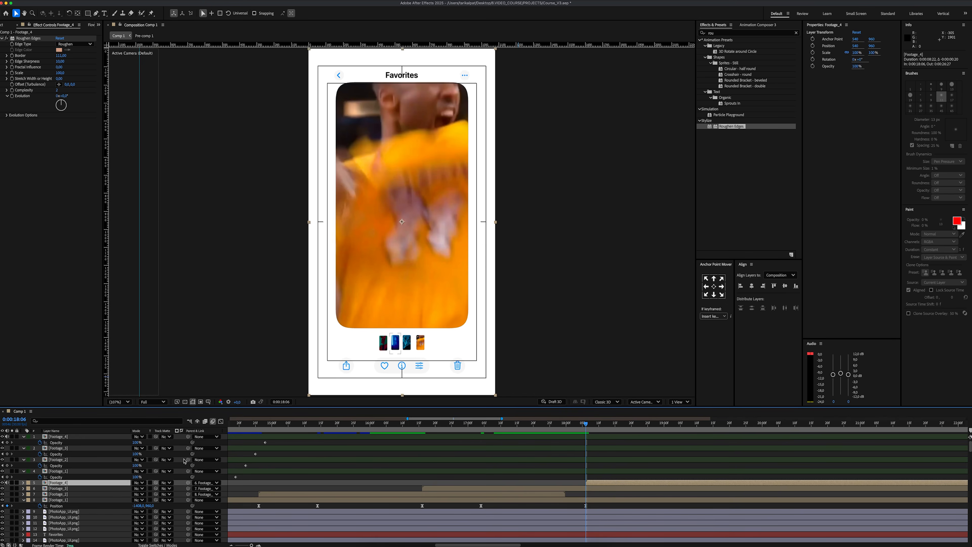
key(p)
drag(137, 488, 353, 479)
Move Footage_1's X position farther left with a new keyframe to slide the large Footage_4 into the frame
click(23, 483)
click(73, 499)
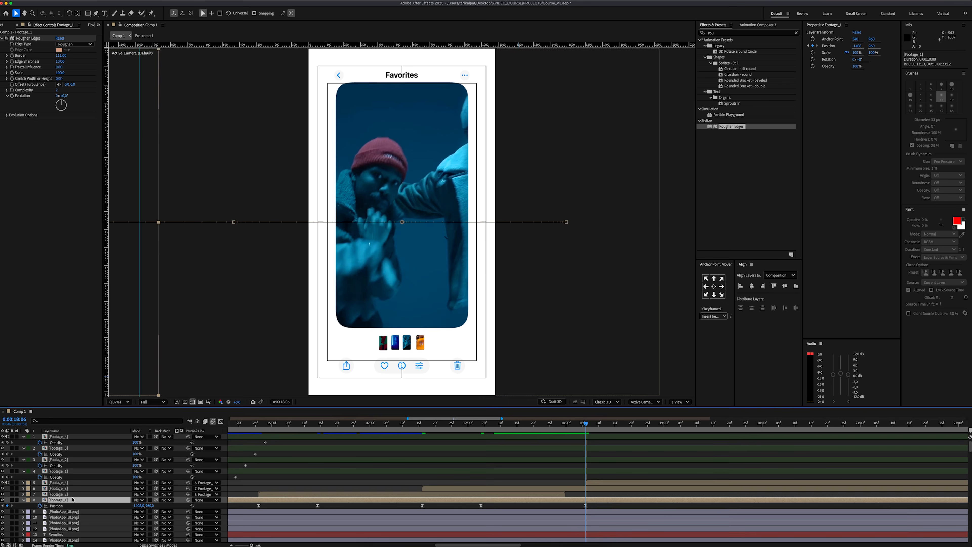
drag(137, 505, 1, 517)
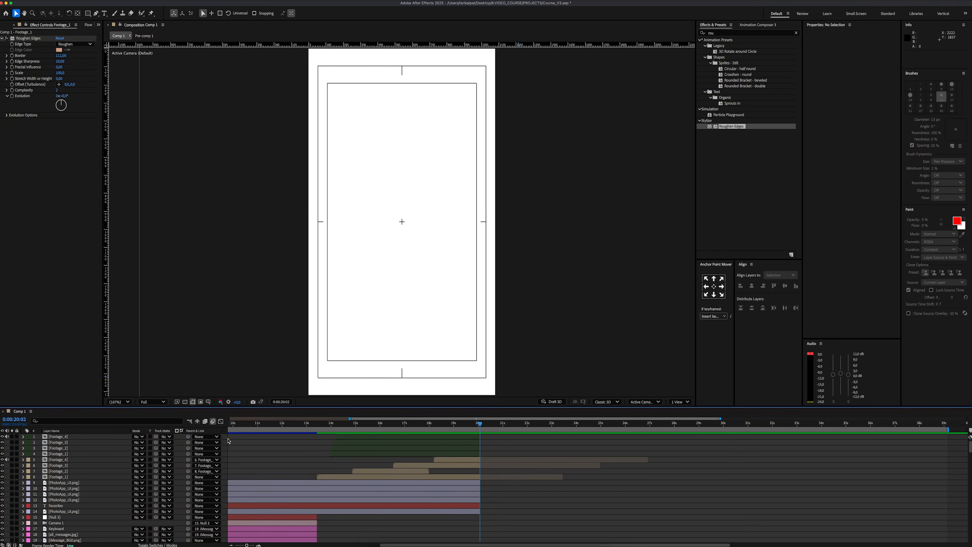
Add a new orange solid with colour D34515 as the background for the music player scene
right_click(226, 441)
mouse_move(264, 443)
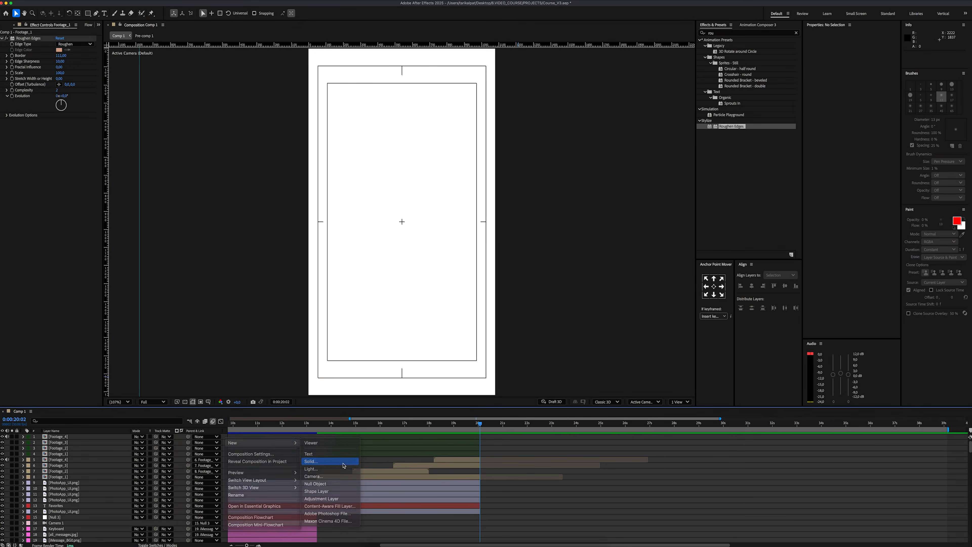
click(343, 465)
click(482, 327)
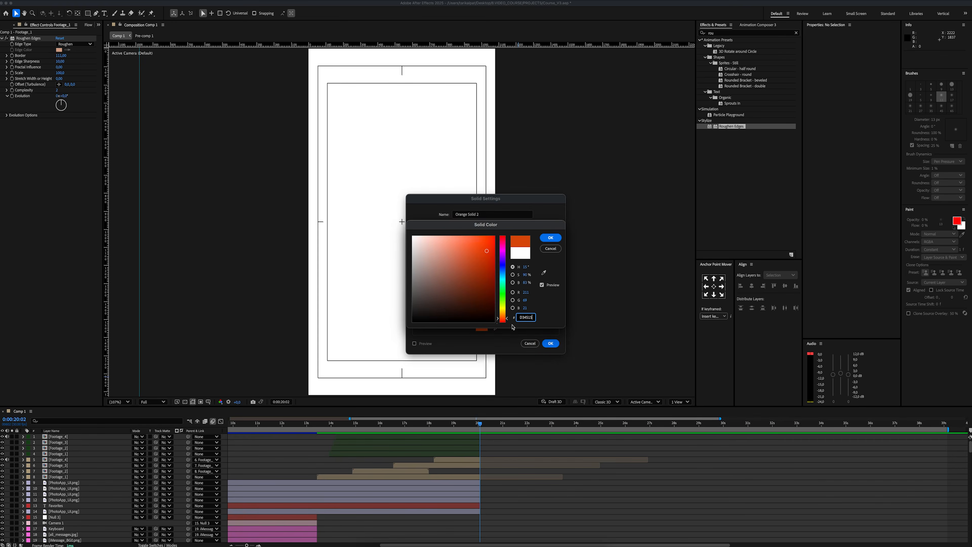
key(Return)
key(Return)
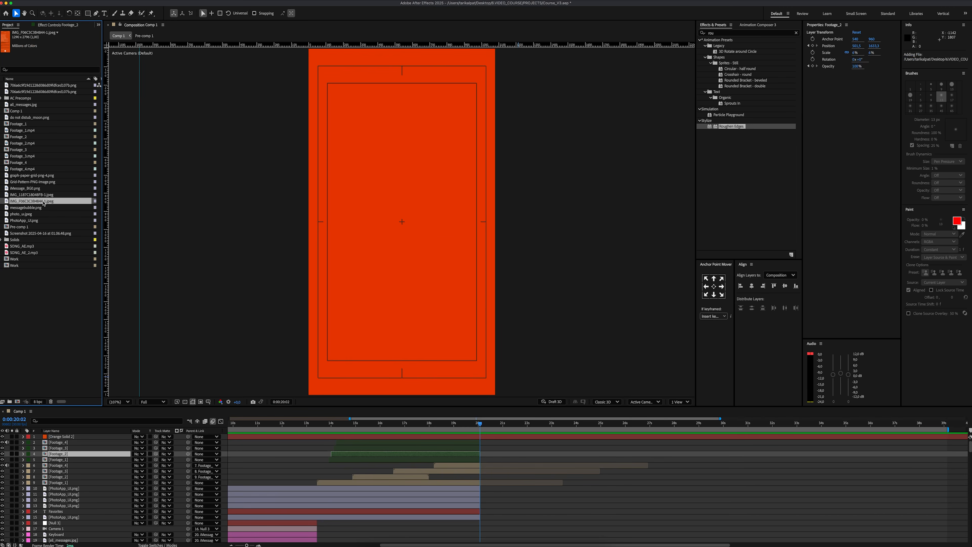
Add IMG_F06C3C3B4844-1.jpeg above the orange solid at 0:00:20:02 and scale it to 83%
drag(79, 387, 88, 440)
text(s83)
key(Return)
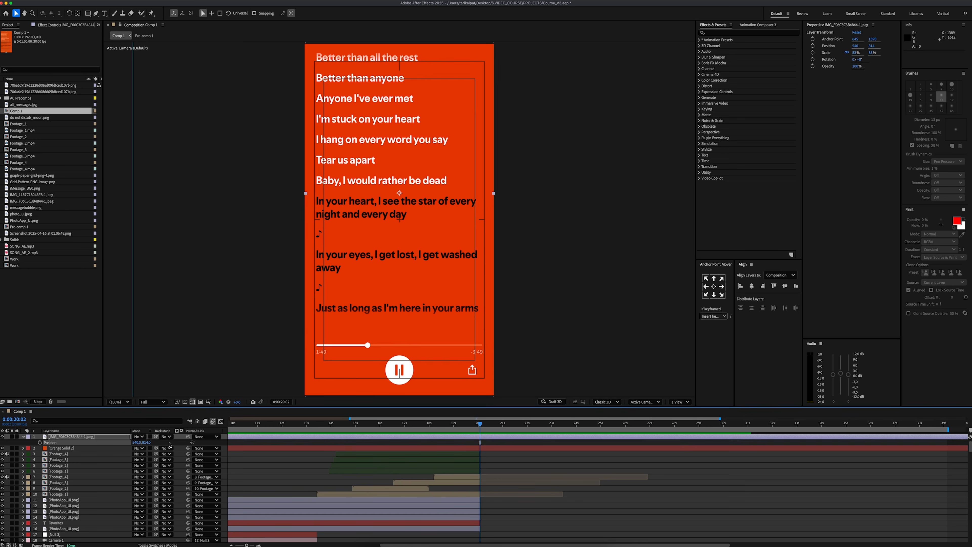
Undo the last position change on the lyrics screenshot and set its Y position to 1017
key(super+z)
click(149, 442)
text(101)
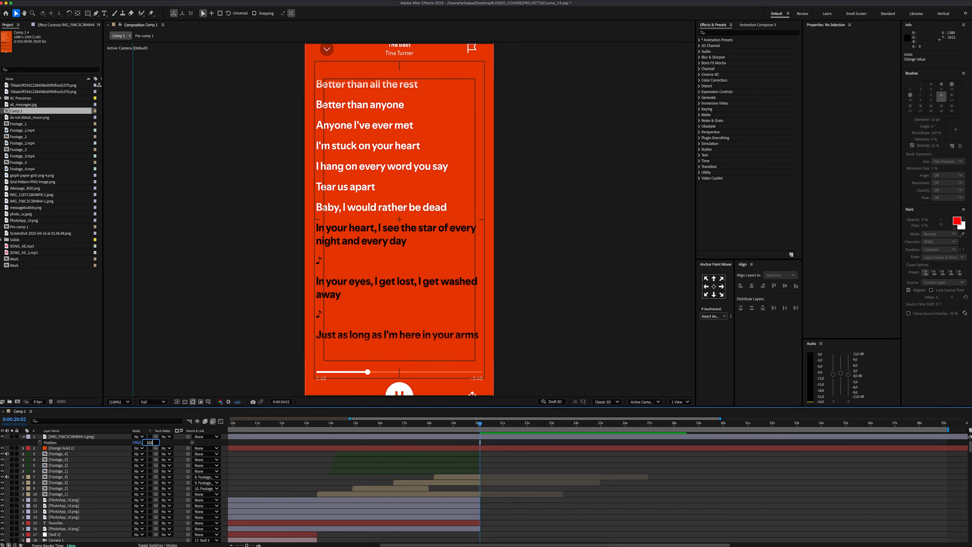
text(7)
key(Return)
Create a white SF Pro Display Bold text layer reading "Euphoric" near the top of the lyrics screenshot
click(104, 13)
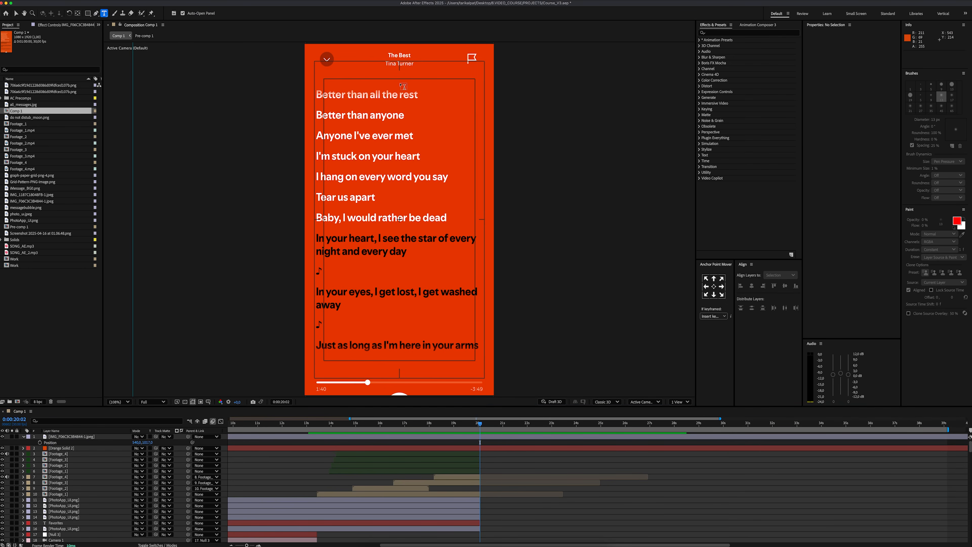
click(412, 86)
click(824, 123)
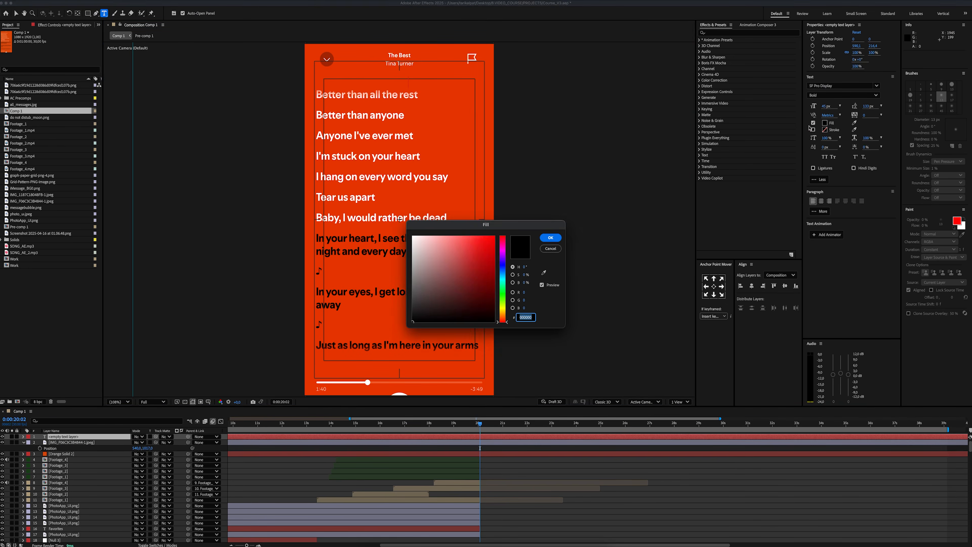
key(Return)
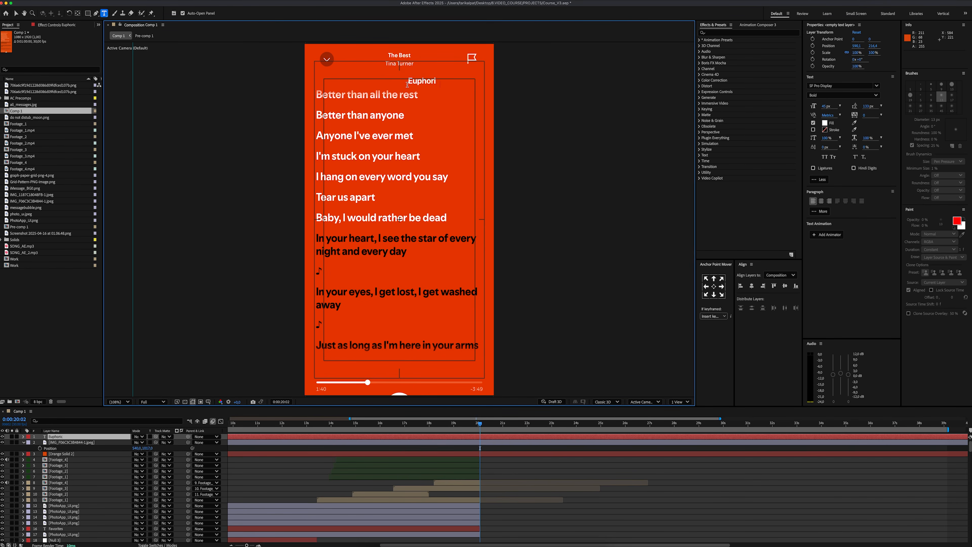
click(456, 437)
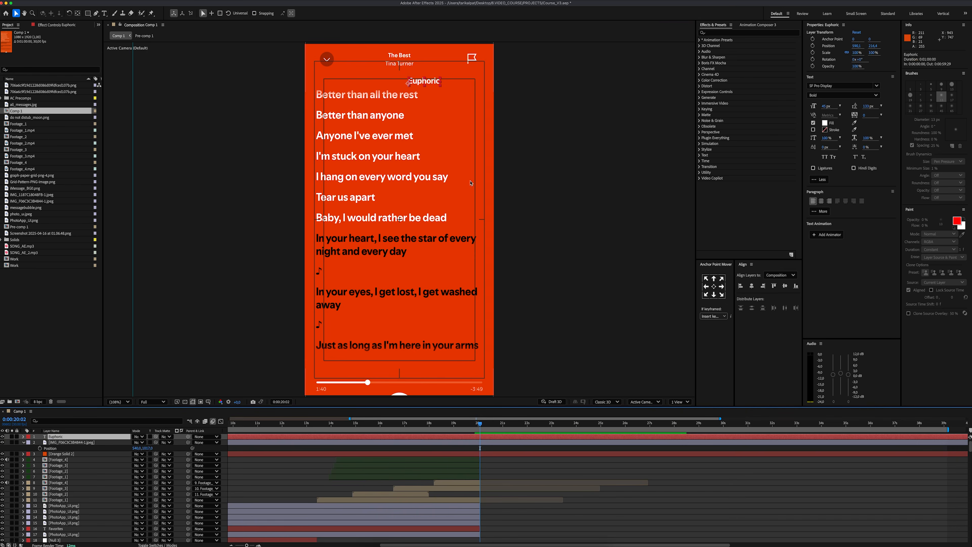
Centre the Euphoric text's anchor point, align it horizontally in the composition, and place it over the title "The Best"
scroll(385, 42, up, 4)
click(714, 286)
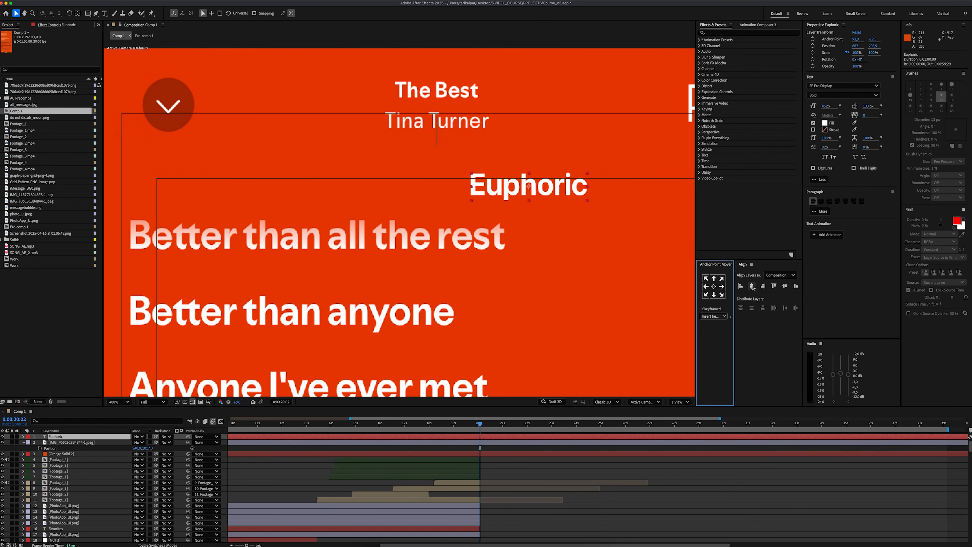
click(751, 286)
drag(449, 186, 448, 92)
Set the Euphoric text size to 35 px and recentre its anchor point and horizontal alignment
double_click(448, 92)
click(823, 108)
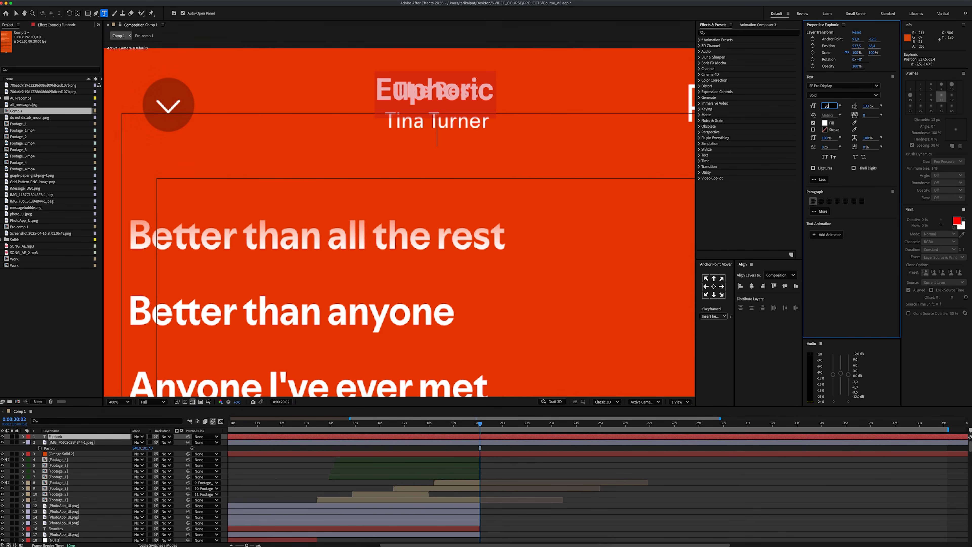
text(35)
key(Return)
click(714, 286)
click(752, 286)
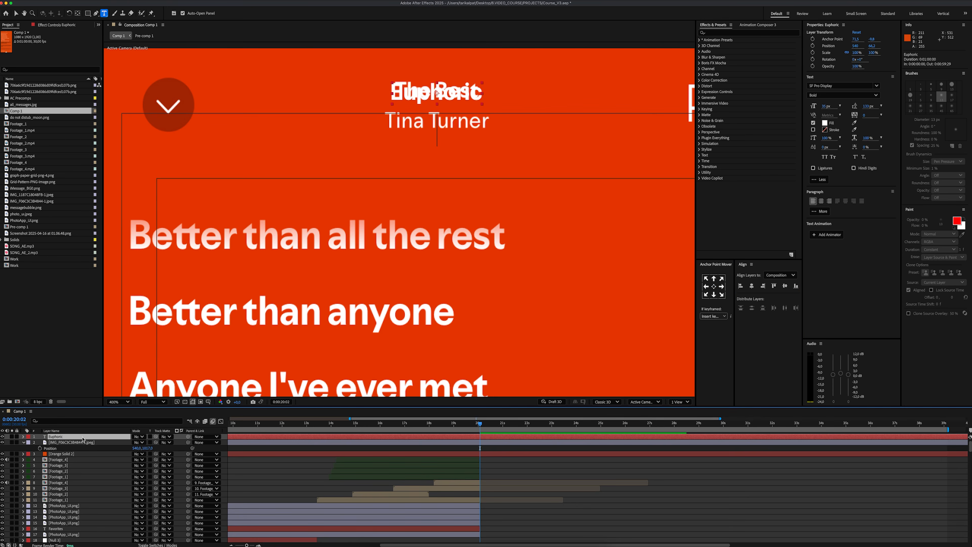
Duplicate the Euphoric text, move the copy below the artist name, and change its wording to "Iso Indies"
key(super+d)
drag(447, 92, 446, 153)
text(Iso)
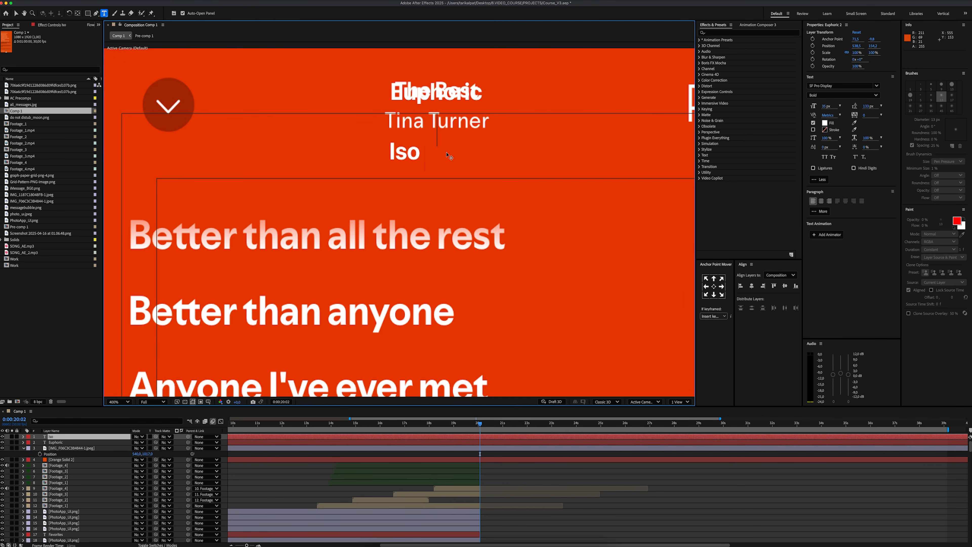
text( Indies)
Set the Iso Indies text to Medium weight, place it over the artist name "Tina Turner", and centre its anchor point
key(super+a)
click(829, 96)
click(834, 138)
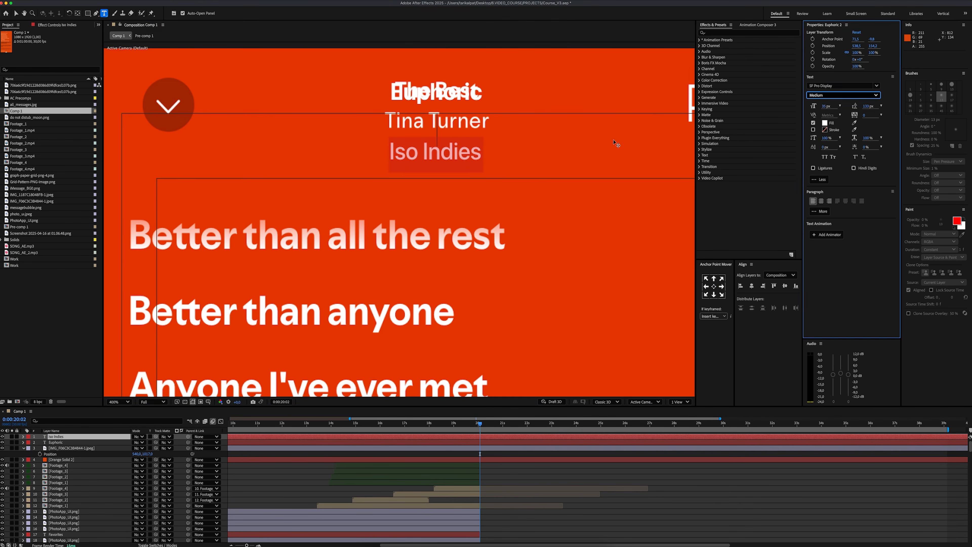
key(Escape)
drag(453, 152, 454, 120)
click(714, 286)
key(shift+slash)
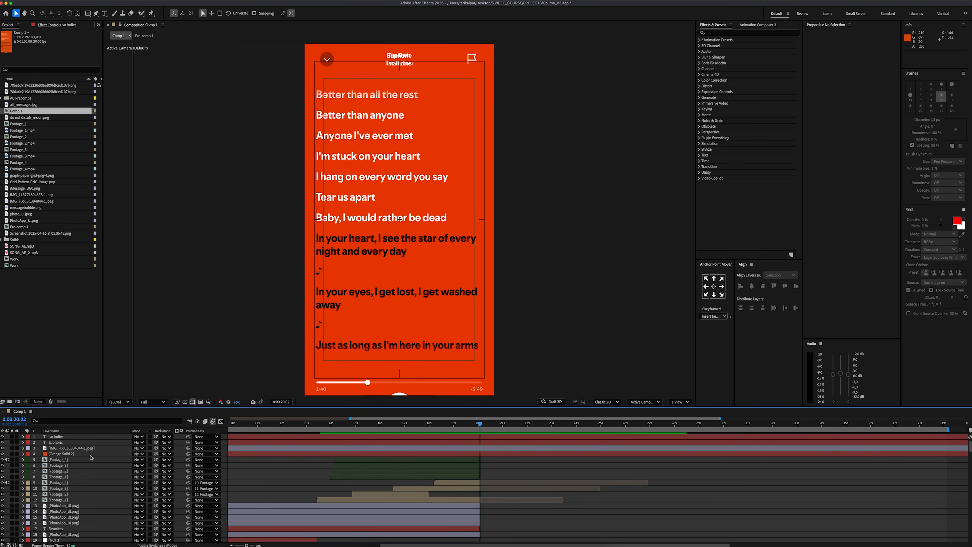
Mask the lyrics screenshot with a rectangle around the round down-arrow icon
click(86, 448)
click(88, 13)
drag(337, 70, 313, 49)
Duplicate the masked screenshot layer, delete the copy's mask, and mask it with a rectangle around the flag icon
click(73, 448)
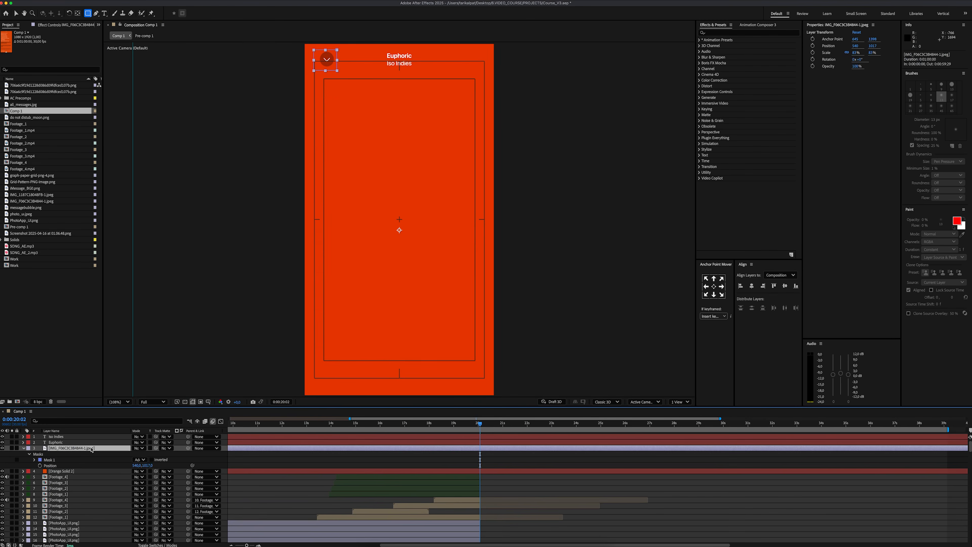
key(super+d)
key(m)
click(70, 455)
key(Delete)
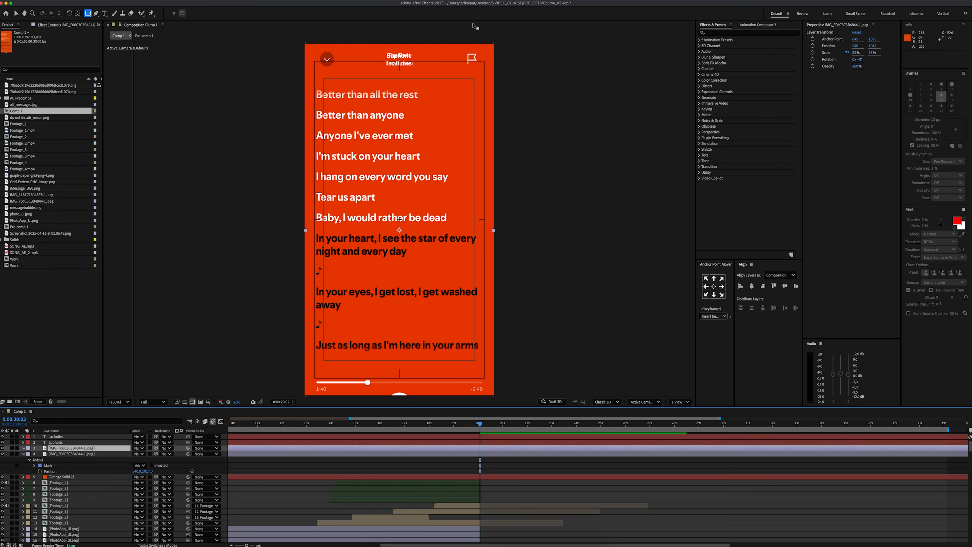
drag(484, 70, 461, 51)
Duplicate the flag layer, delete the copy's mask, and set its Y position to 814
click(88, 448)
key(super+d)
click(24, 448)
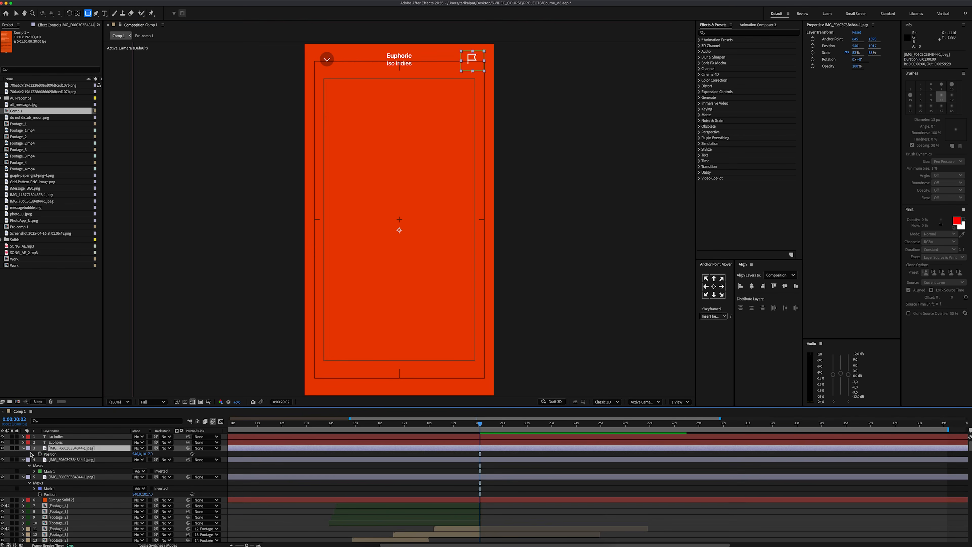
click(30, 454)
click(83, 454)
key(Delete)
text(p)
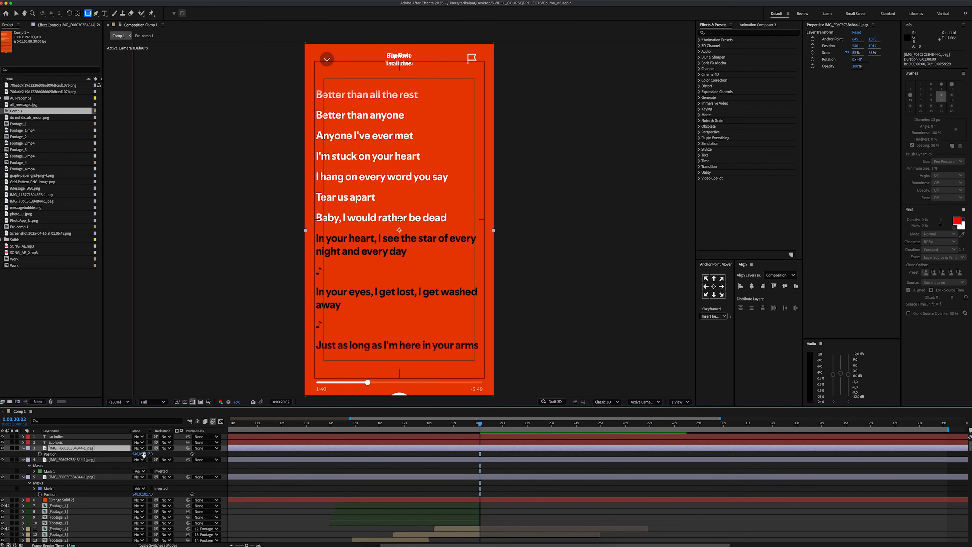
text(814)
key(Return)
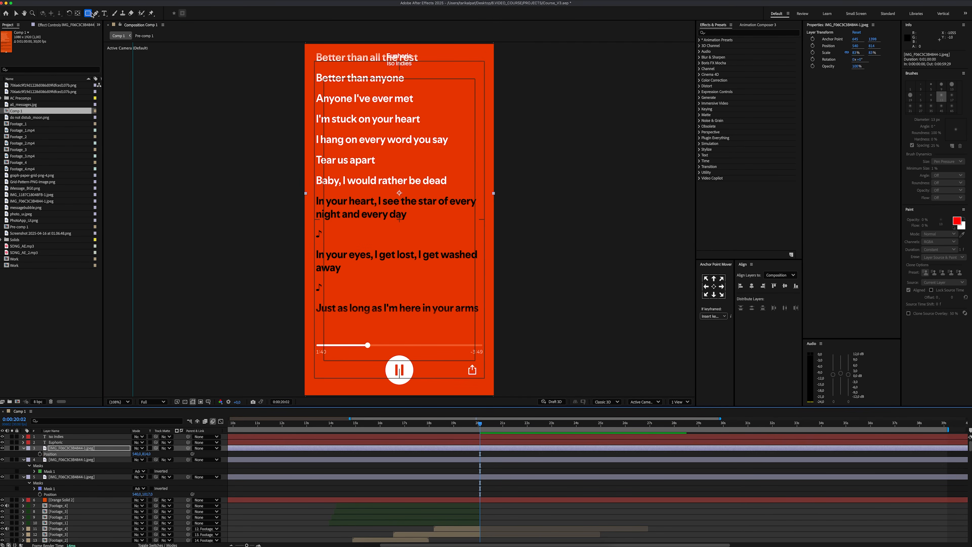
Mask the new copy to the progress bar and playback buttons, hide the safe-area guides, and collapse the image layers
drag(505, 335, 283, 378)
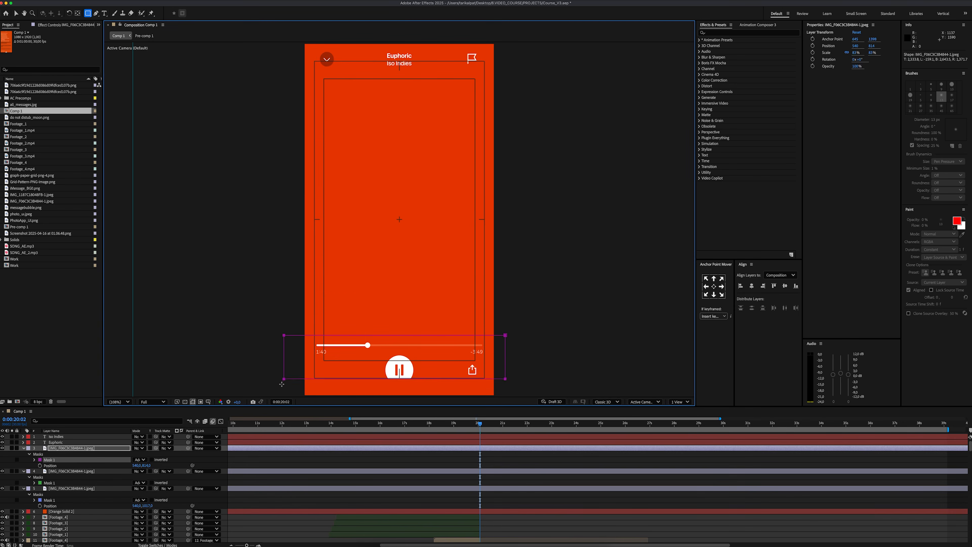
click(208, 402)
click(222, 408)
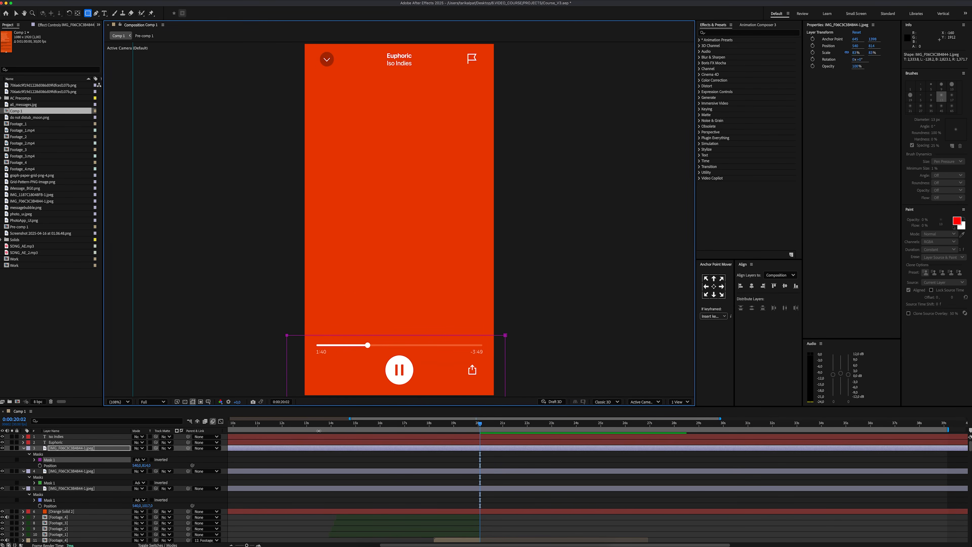
click(92, 436)
click(24, 448)
click(24, 454)
click(24, 460)
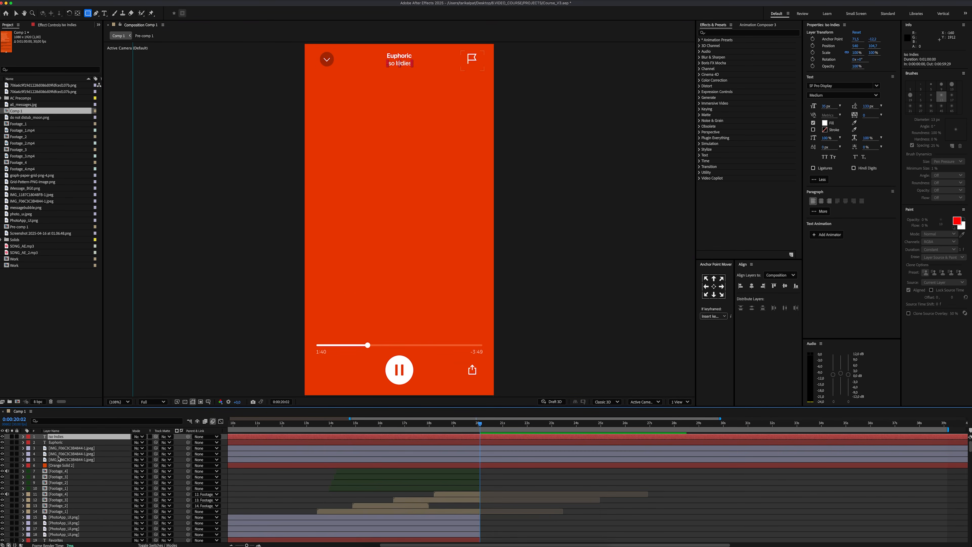
Set start positions at 0:00:20:05 with the flag above the frame at Y 903 and the playback controls below at Y 1146
click(40, 442)
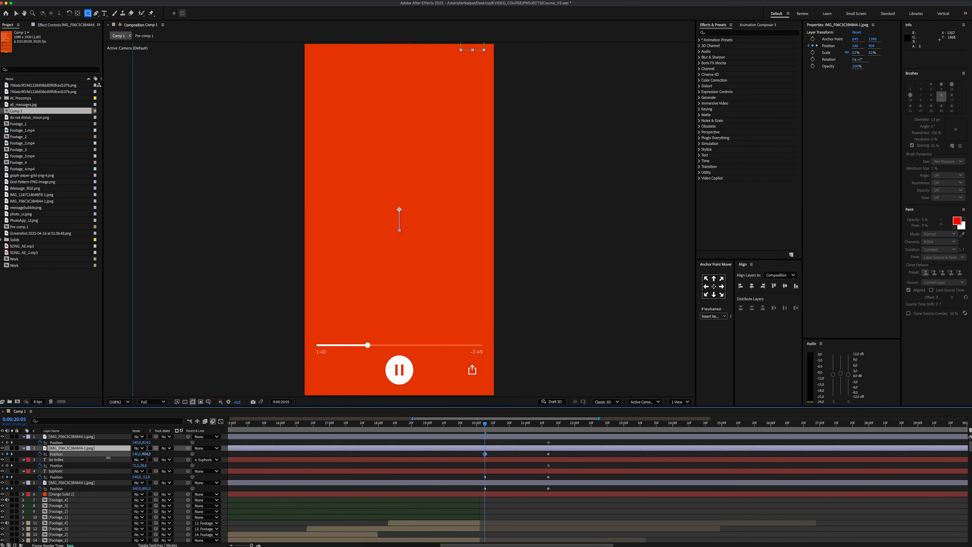
drag(108, 458, 107, 457)
drag(146, 442, 257, 446)
Apply Easy Ease to the end position keyframes of the player interface layers and check their speed graph
drag(555, 490, 542, 441)
right_click(548, 442)
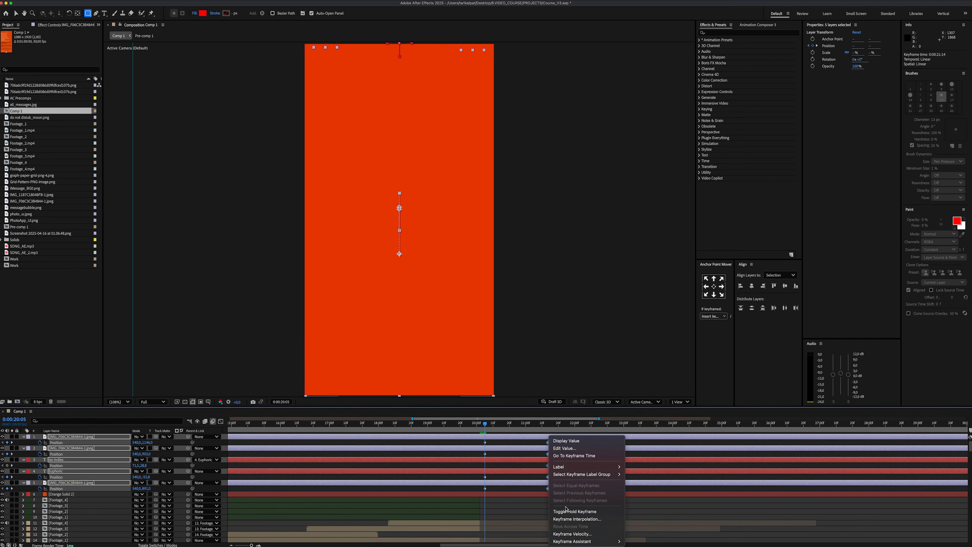
mouse_move(585, 541)
click(658, 493)
key(shift+F3)
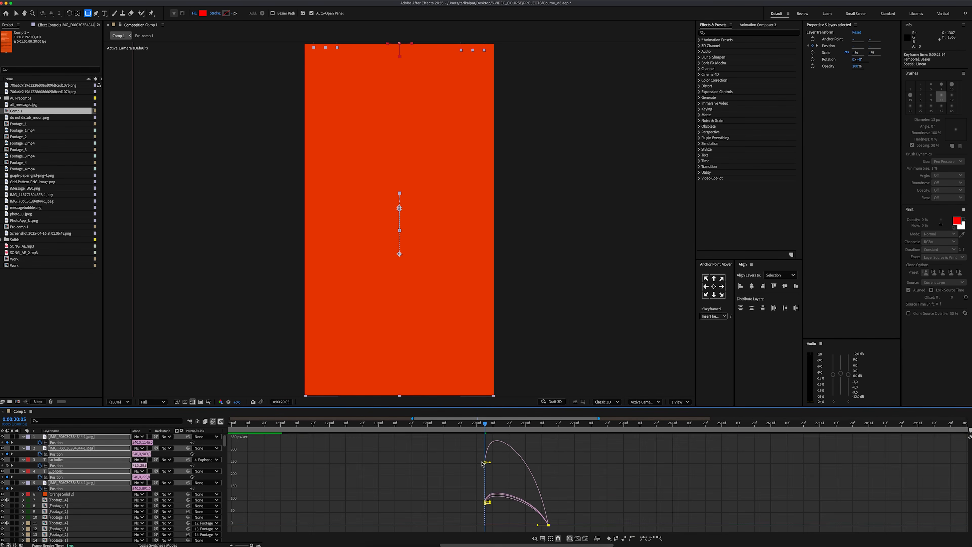
key(shift+F3)
Stagger the arrow, title texts, flag and playback controls in that order, about 3 frames apart, and preview the animation
click(486, 472)
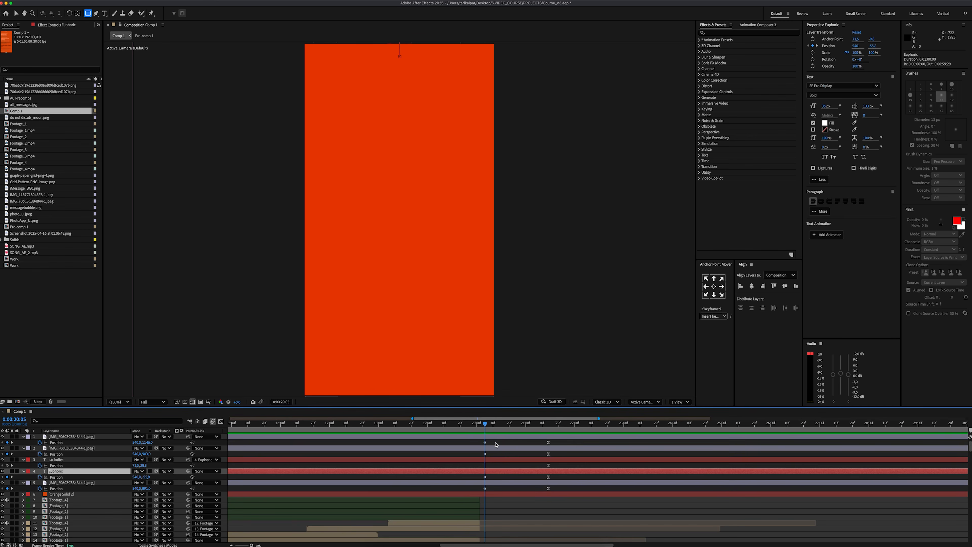
shift+click(495, 437)
drag(496, 437, 501, 449)
super+click(495, 472)
super+click(498, 459)
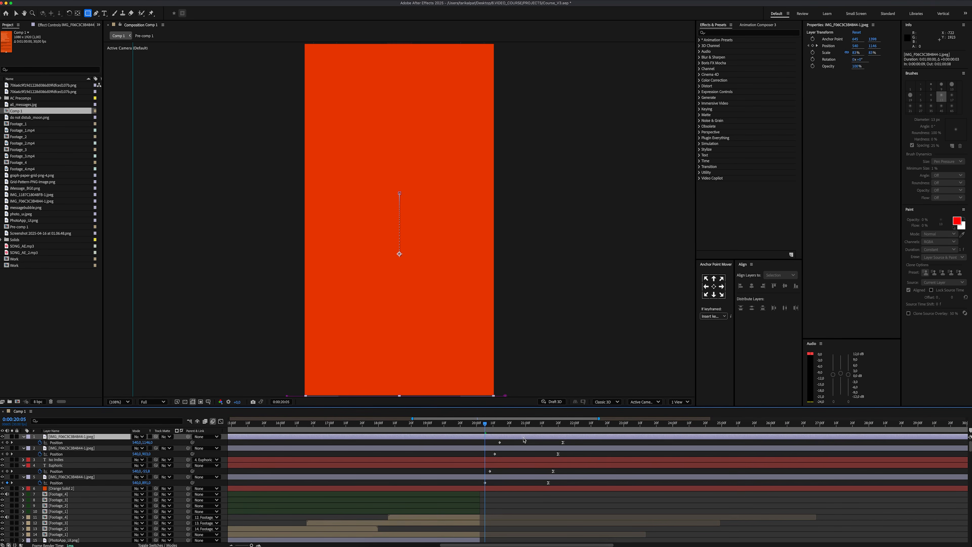
key(space)
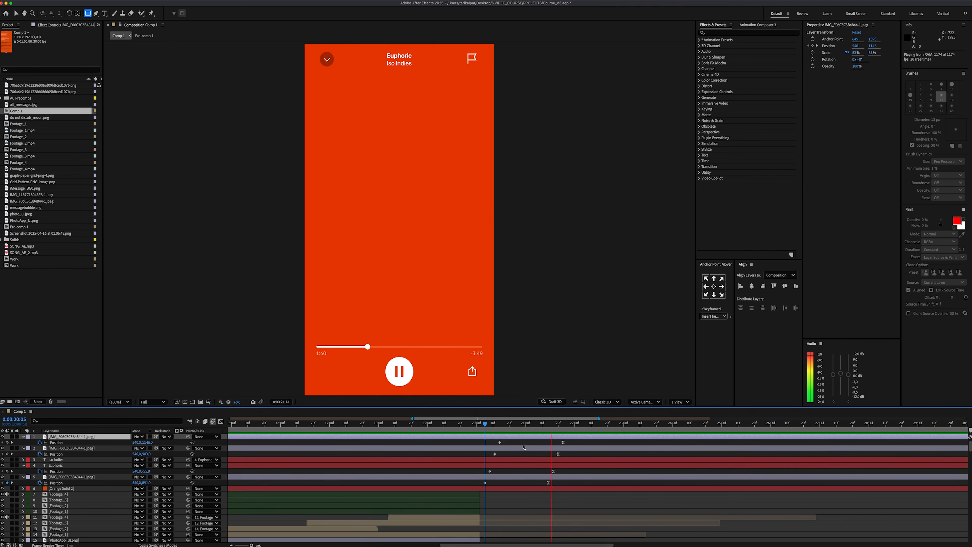
Set the lyrics text to the Bold weight of SF Pro Display and enlarge its font size
key(space)
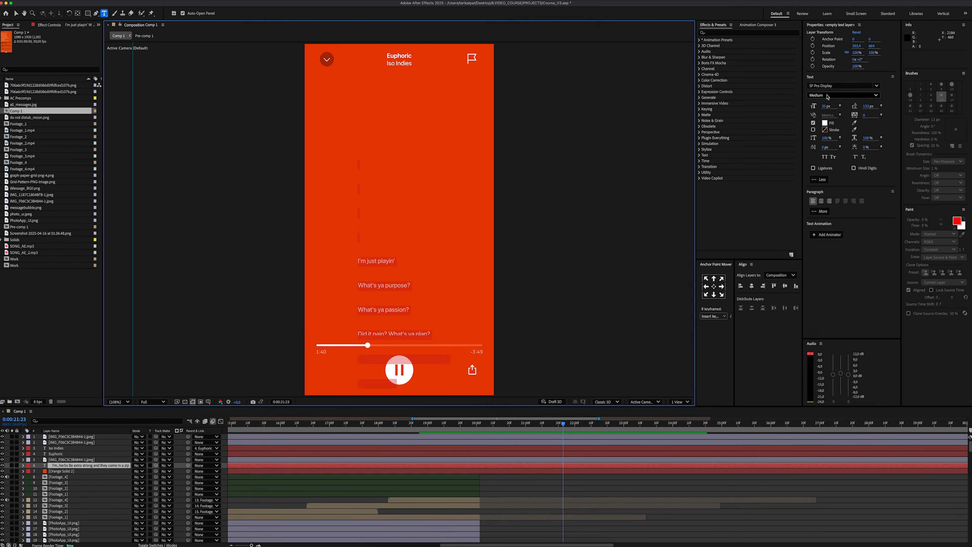
click(826, 95)
click(820, 155)
click(826, 106)
Center the lyrics layer's anchor point, center the layer in the frame, show the safe-area guides, and set its vertical position to 1069
click(713, 286)
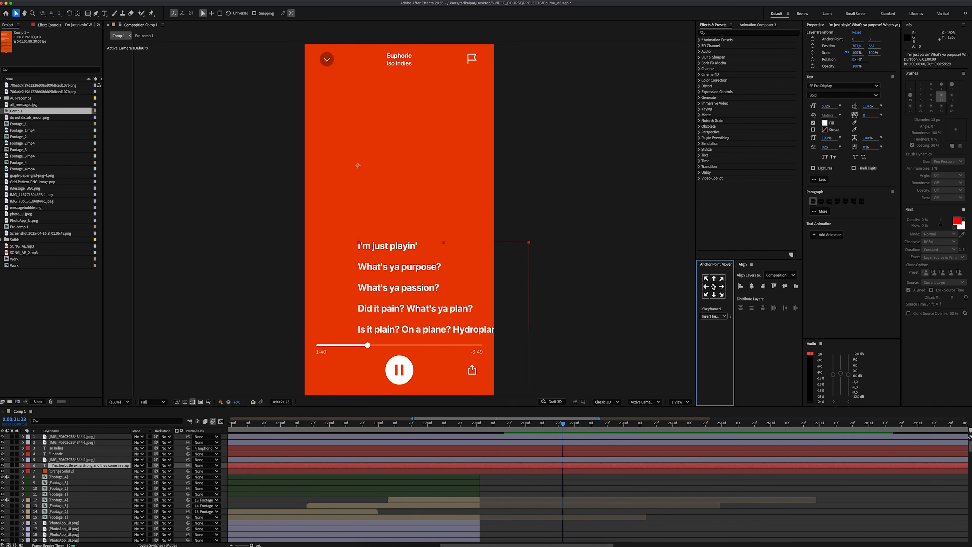
click(751, 286)
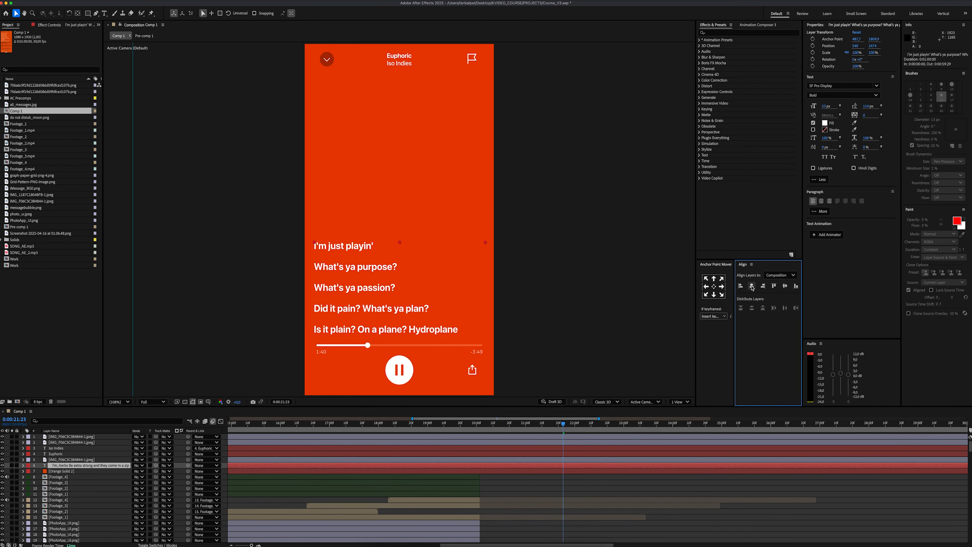
click(784, 286)
key(apostrophe)
key(p)
drag(147, 471, 183, 467)
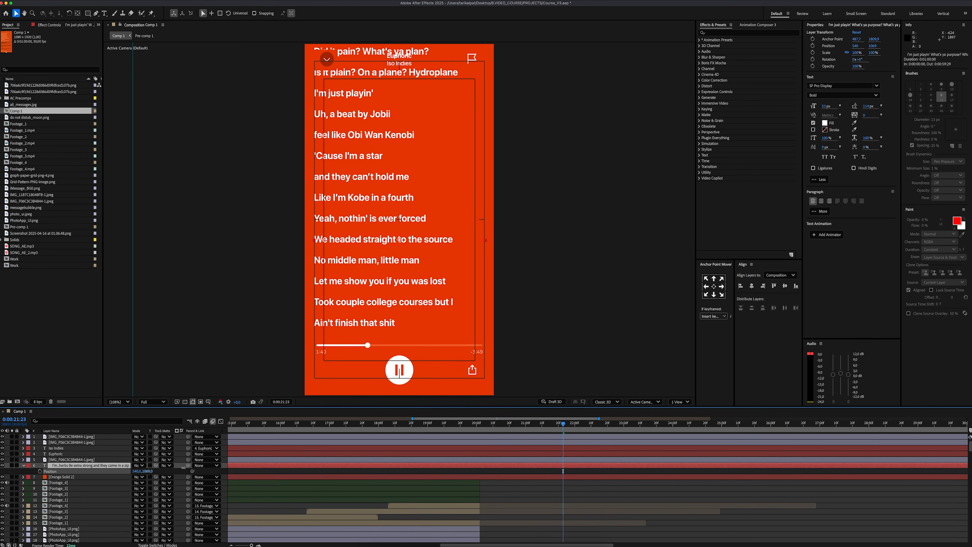
Duplicate the orange solid above the lyrics layer and mask the copy to the header area with a feathered edge
click(96, 479)
click(71, 477)
key(super+d)
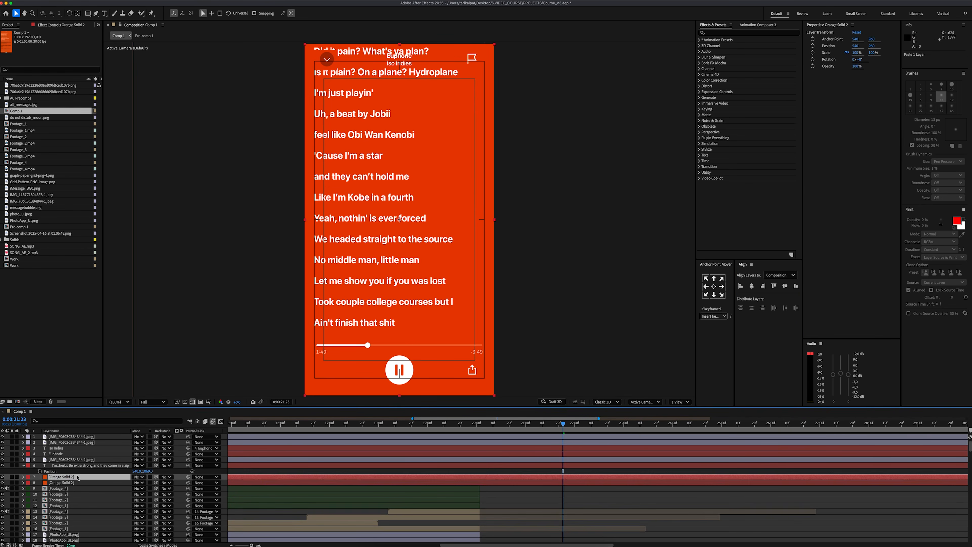
drag(70, 478, 78, 463)
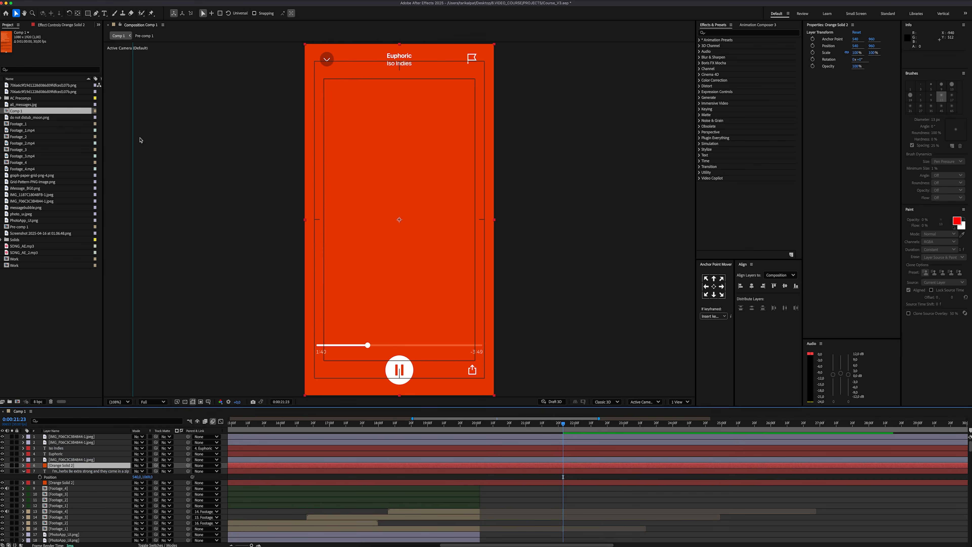
click(87, 13)
drag(519, 92, 269, 38)
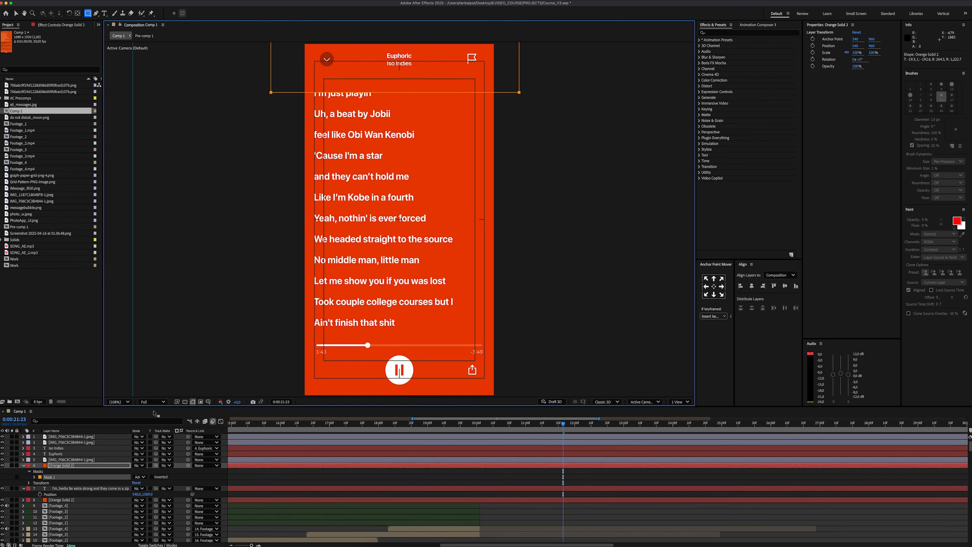
key(f)
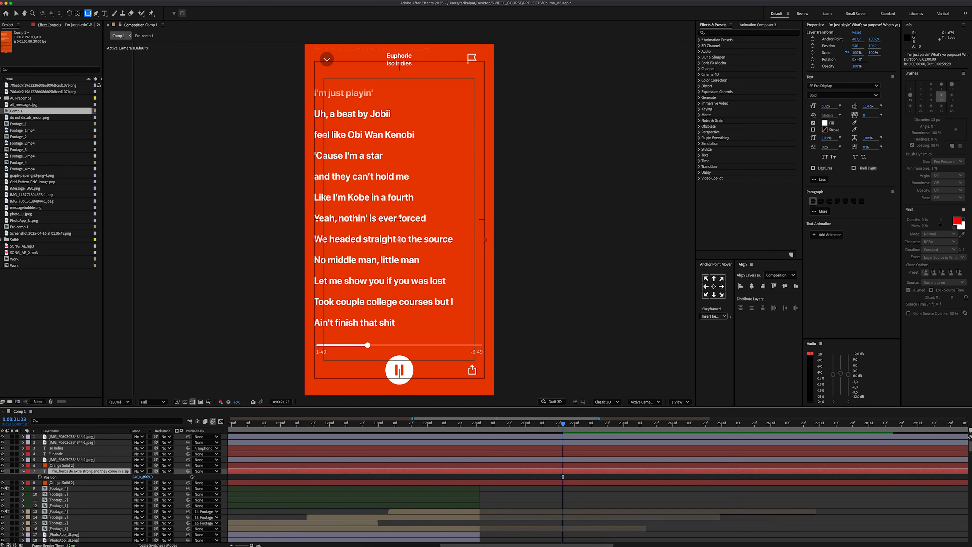
Keyframe the lyrics scrolling up from Y 1069 at 0:00:21:16 to Y 960 at 0:00:21:29
drag(144, 476, 192, 476)
key(super+z)
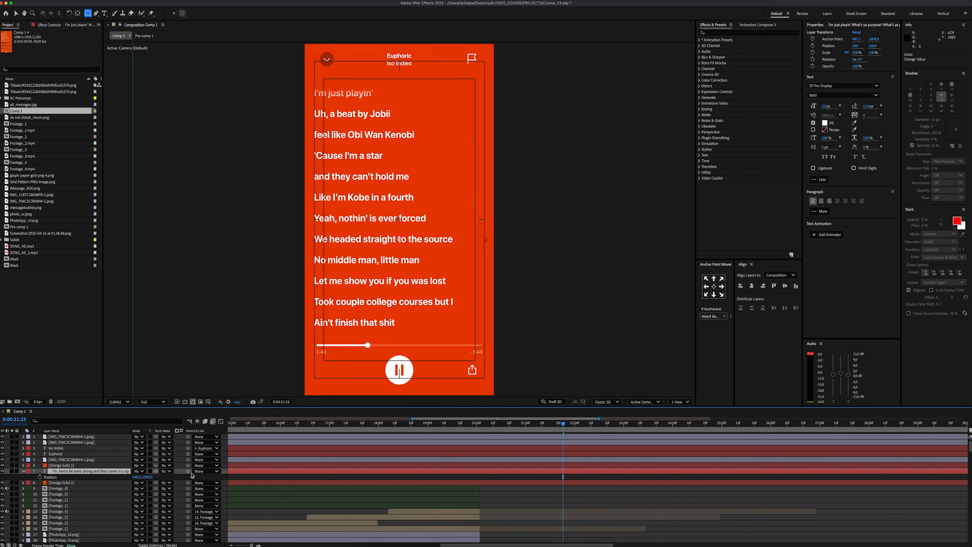
drag(556, 425, 569, 424)
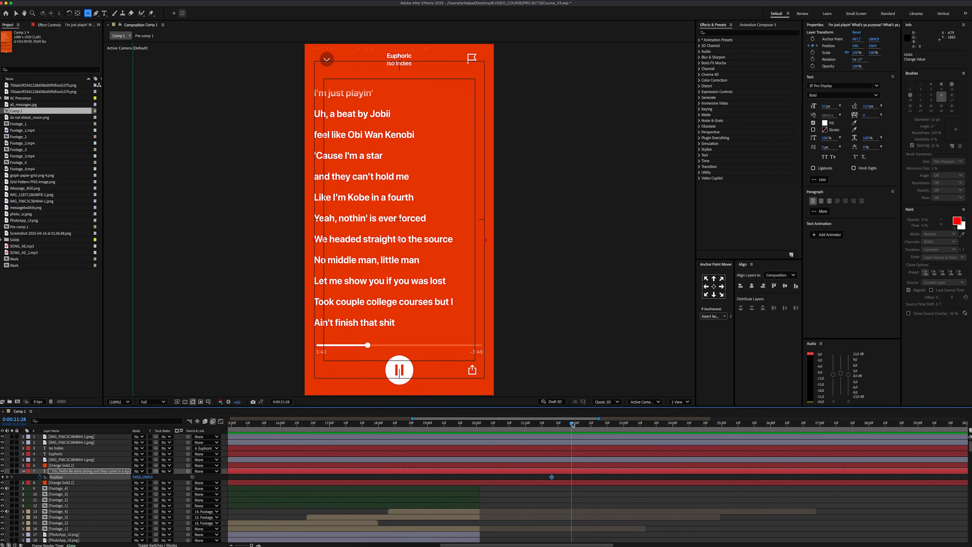
drag(151, 478, 114, 476)
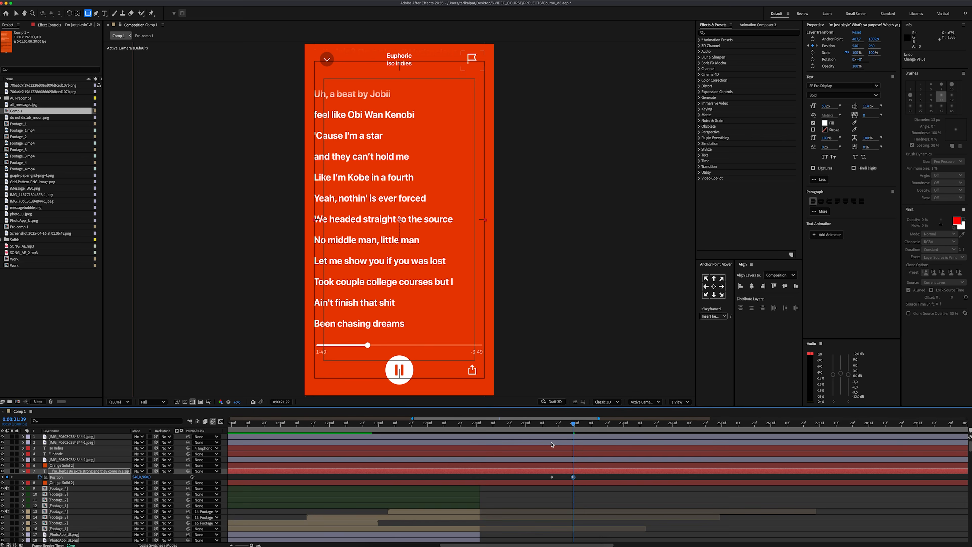
Apply Easy Ease to the two lyrics position keyframes, lengthen the easing in the speed graph, and preview the scroll
click(551, 477)
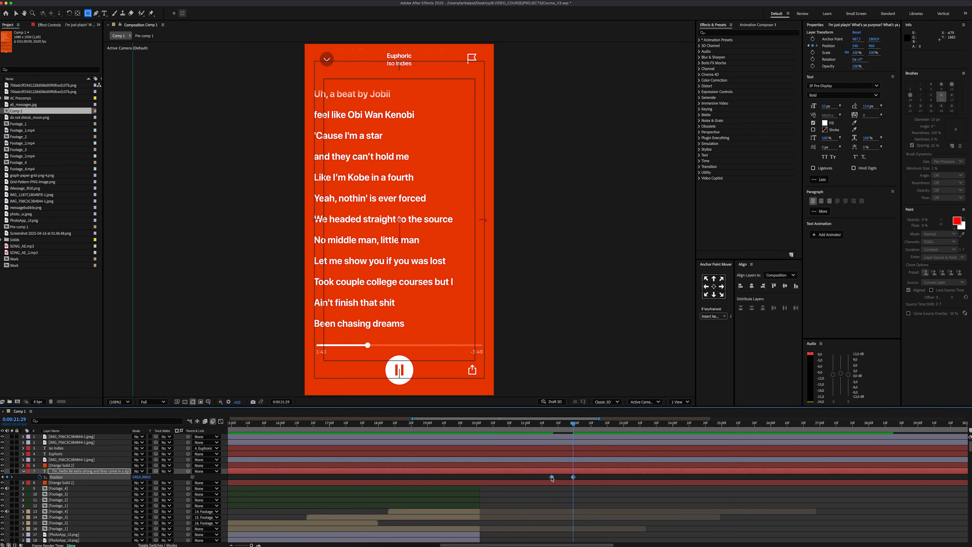
right_click(551, 477)
mouse_move(605, 541)
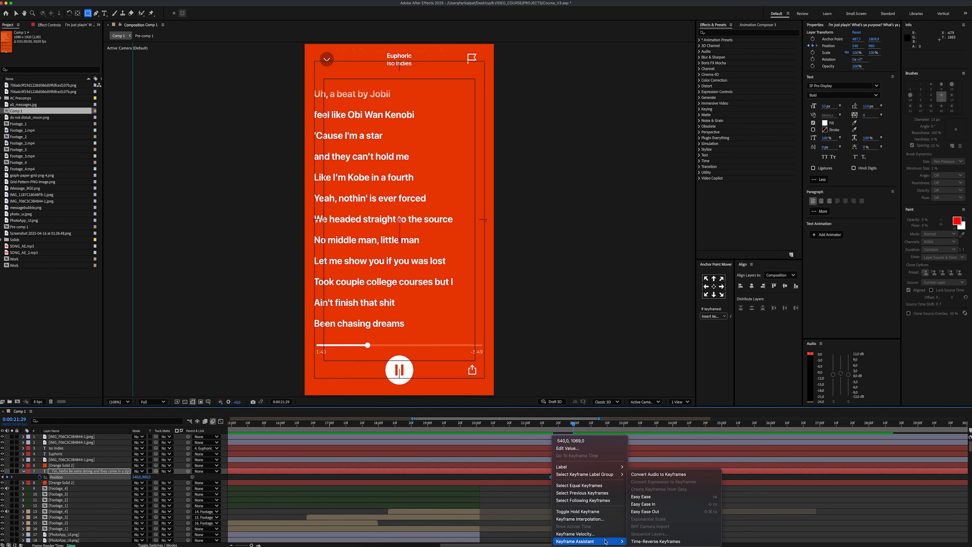
click(637, 503)
key(shift+F3)
drag(541, 527, 510, 524)
click(469, 424)
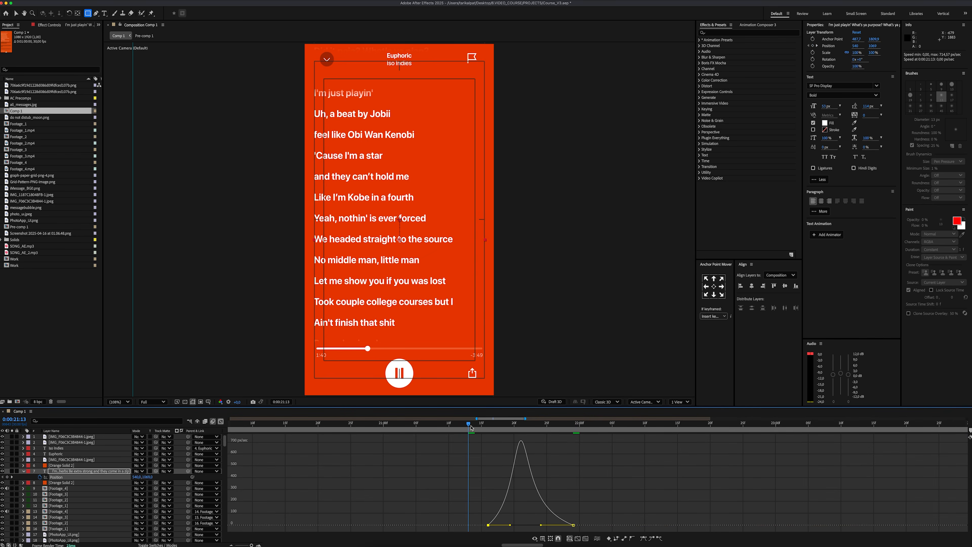
key(space)
key(k)
key(shift+F3)
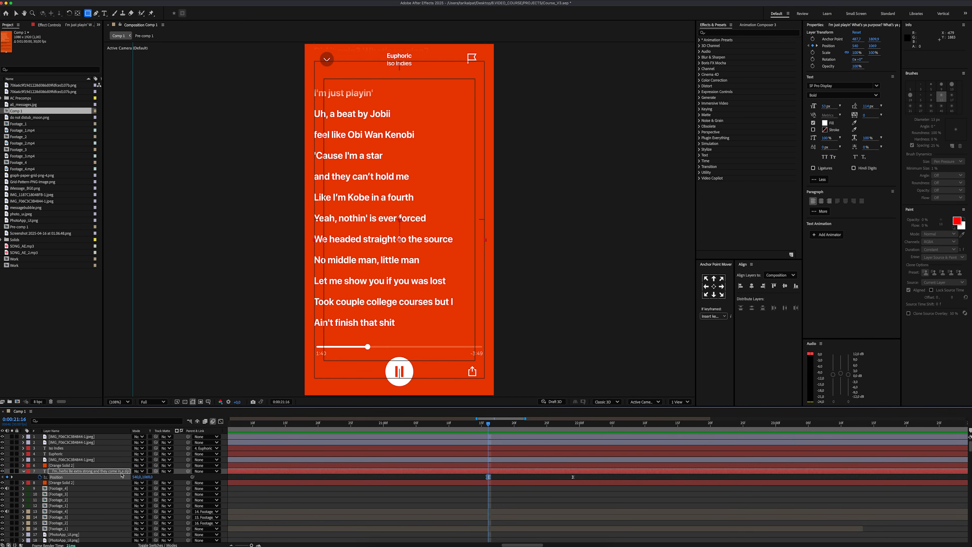
Set the lyrics layer's opacity to 50%, duplicate it, and set the copy's opacity to 100%
click(103, 471)
click(137, 476)
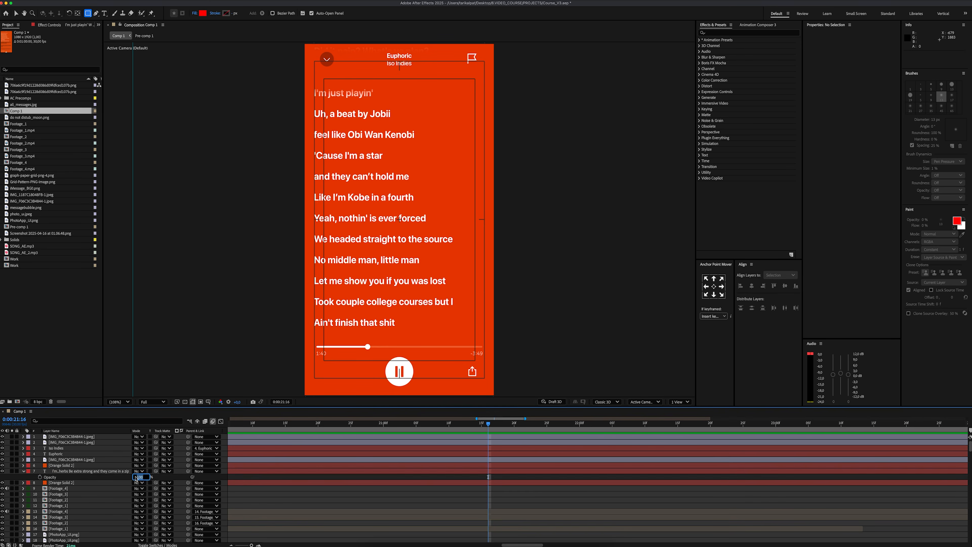
text(50)
key(Return)
key(super+d)
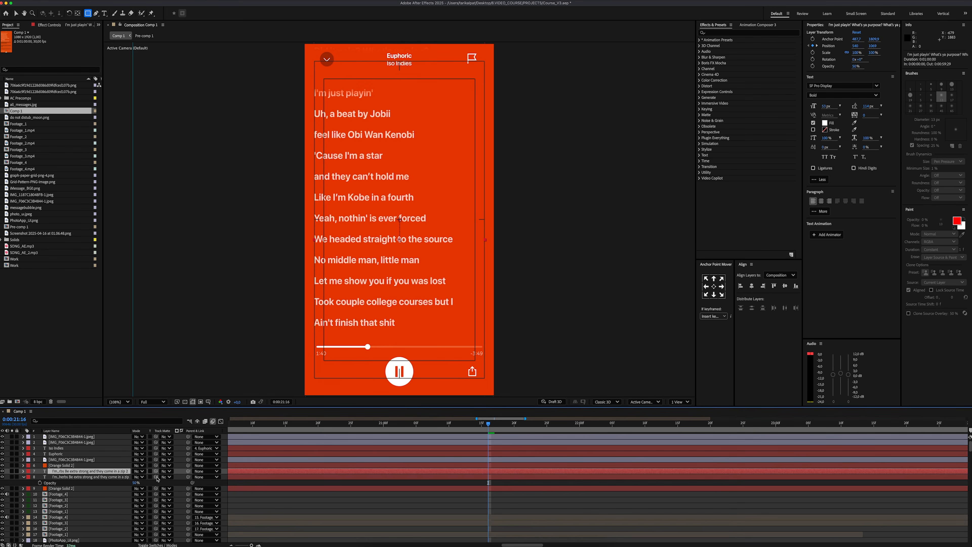
key(t)
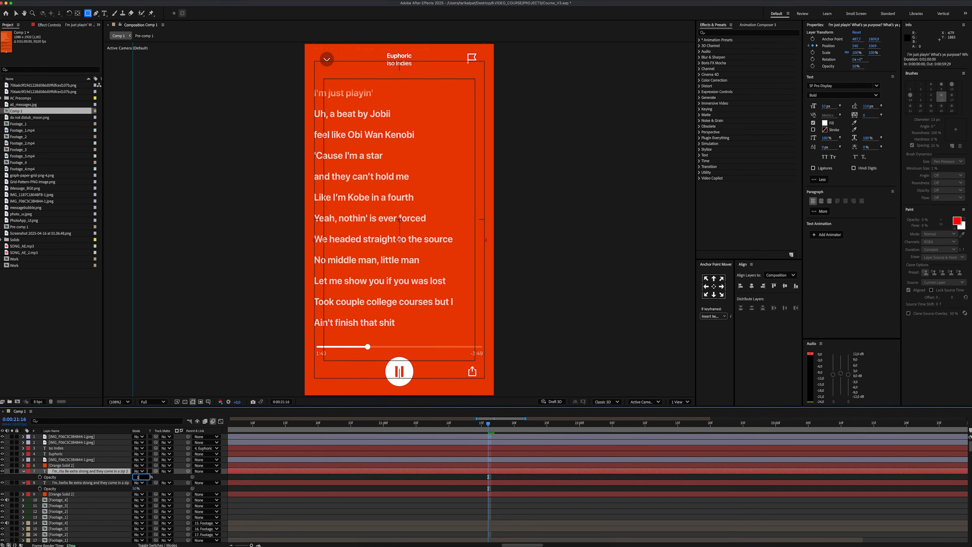
key(Return)
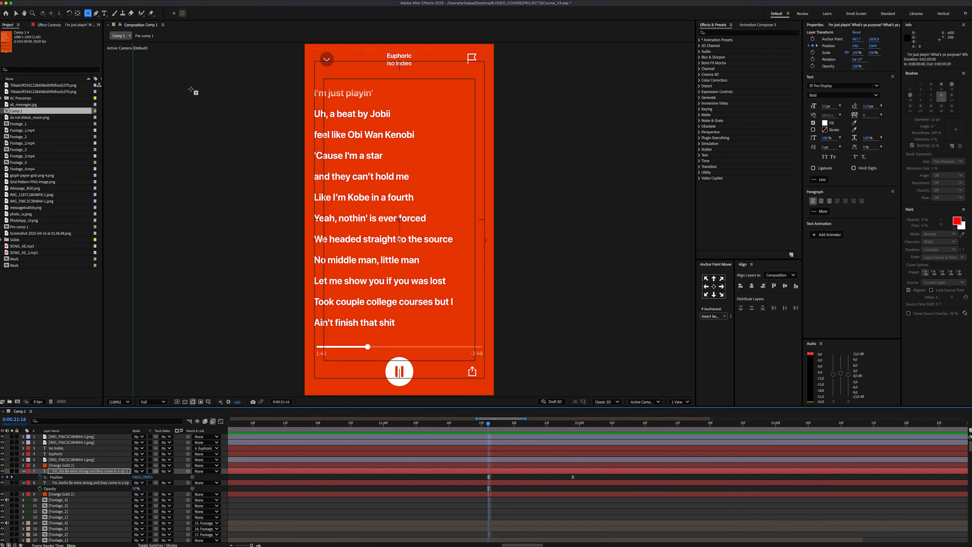
Mask the full-opacity copy to the lines through "Like I'm Kobe in a fourth" and mask another copy to "Yeah, nothin' is ever forced"
drag(280, 55, 545, 194)
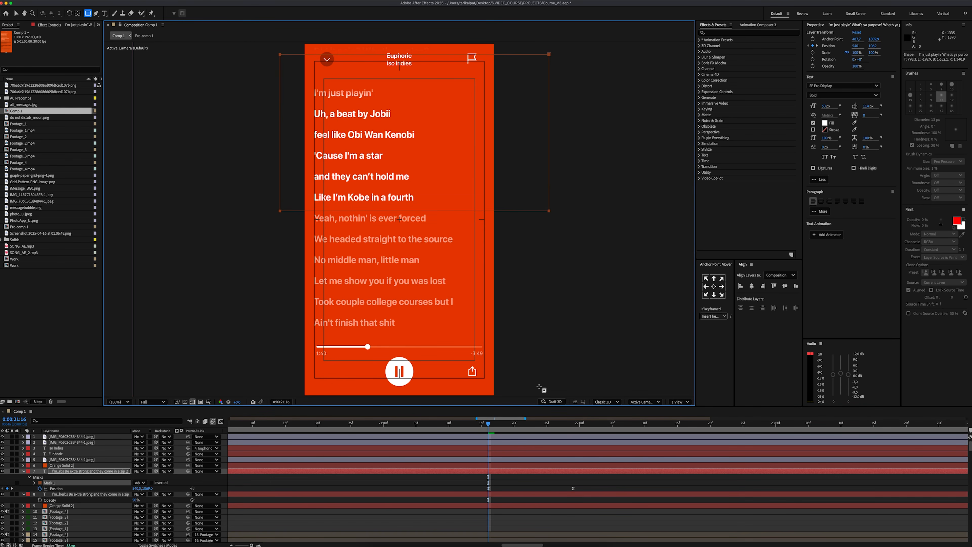
key(super+d)
key(p)
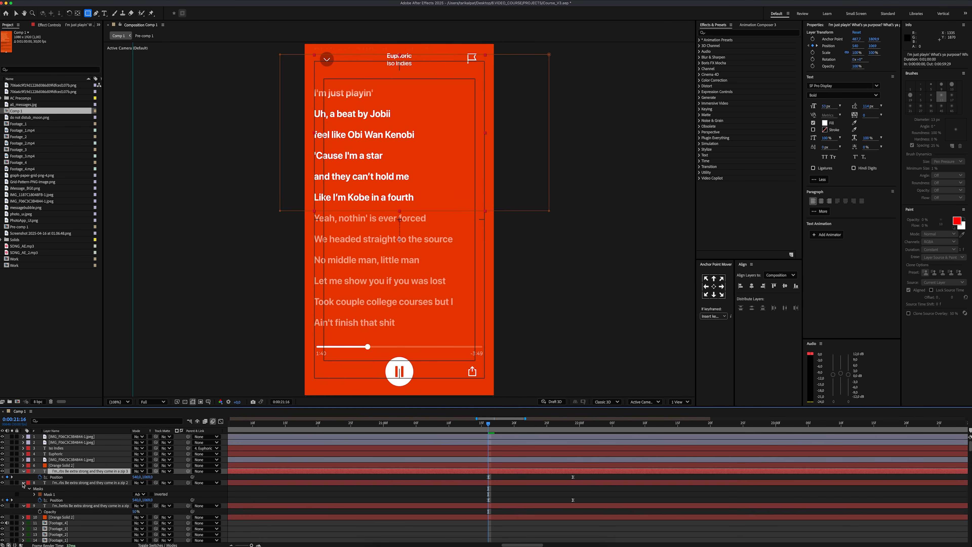
click(23, 483)
click(23, 471)
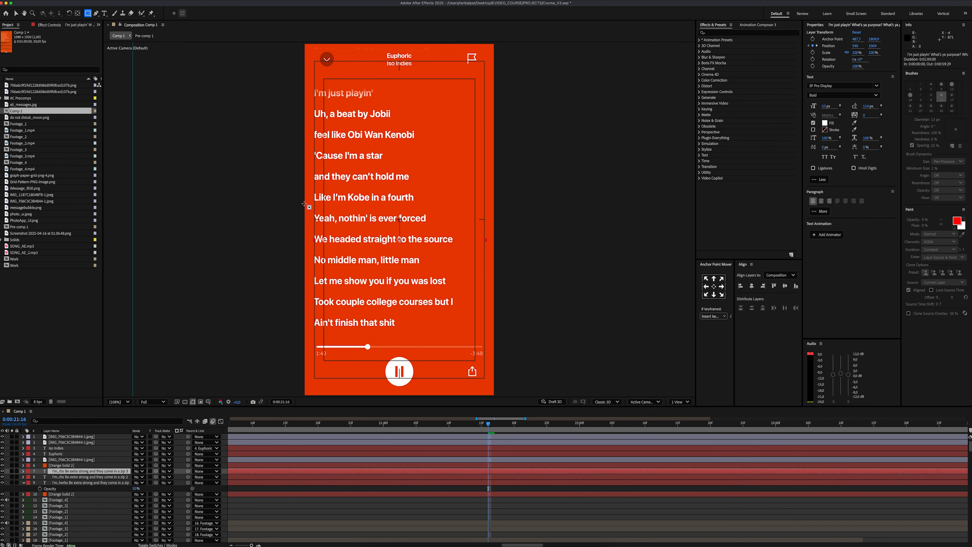
drag(310, 209, 422, 230)
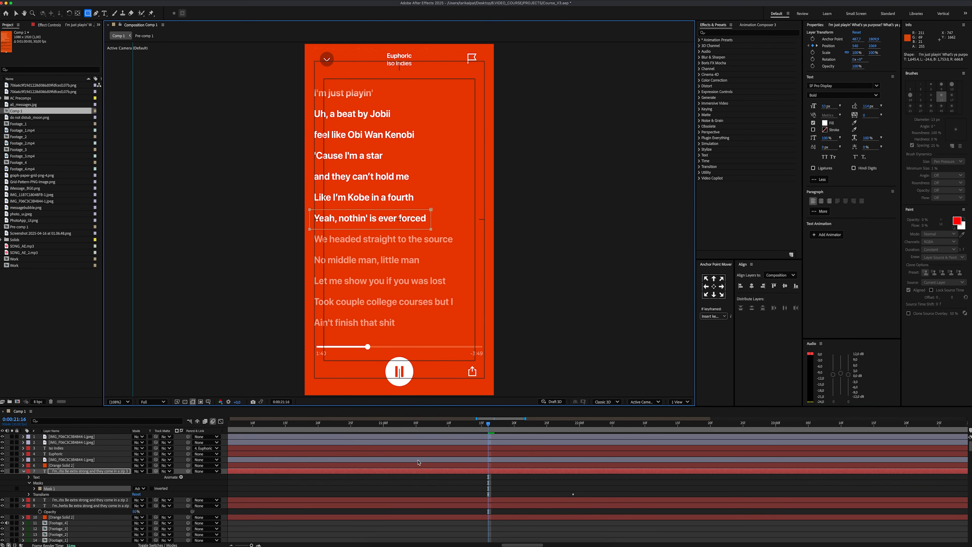
Animate the "Yeah, nothin' is ever forced" mask path from collapsed at the line's start at 0:00:21:03 to full width at 0:00:21:16
click(423, 472)
key(m)
click(49, 477)
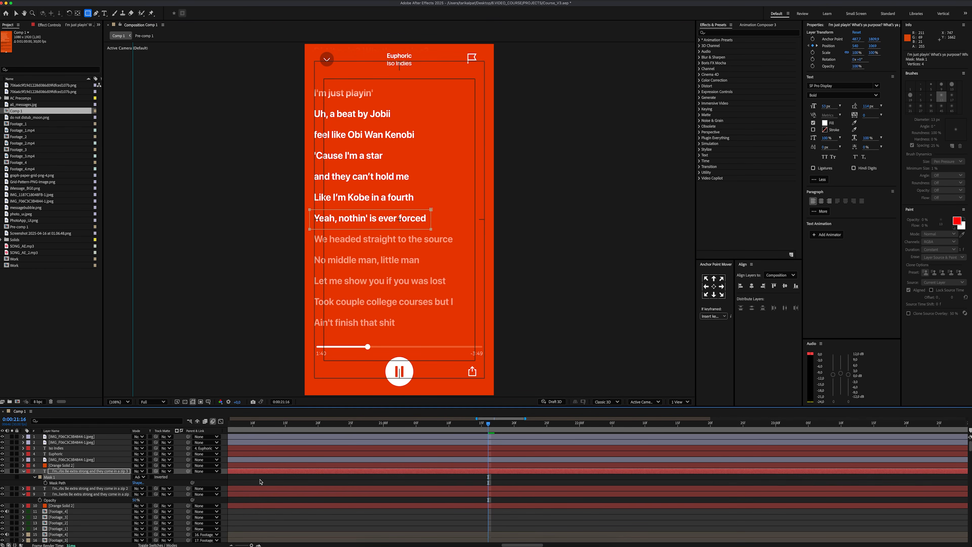
key(p)
drag(496, 425, 403, 432)
key(m)
key(v)
drag(421, 229, 368, 227)
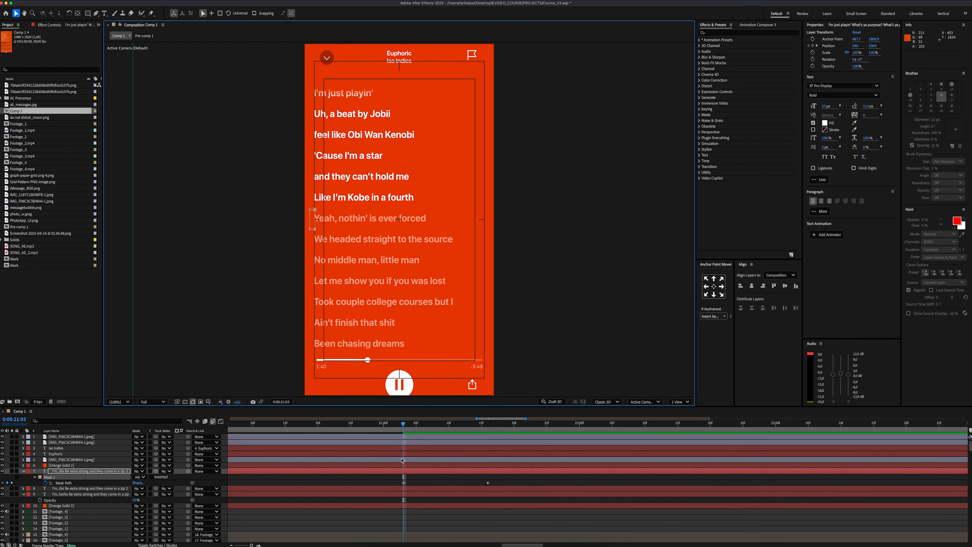
Set the mask feather of the "Yeah, nothin' is ever forced" layer to 10 pixels
click(385, 472)
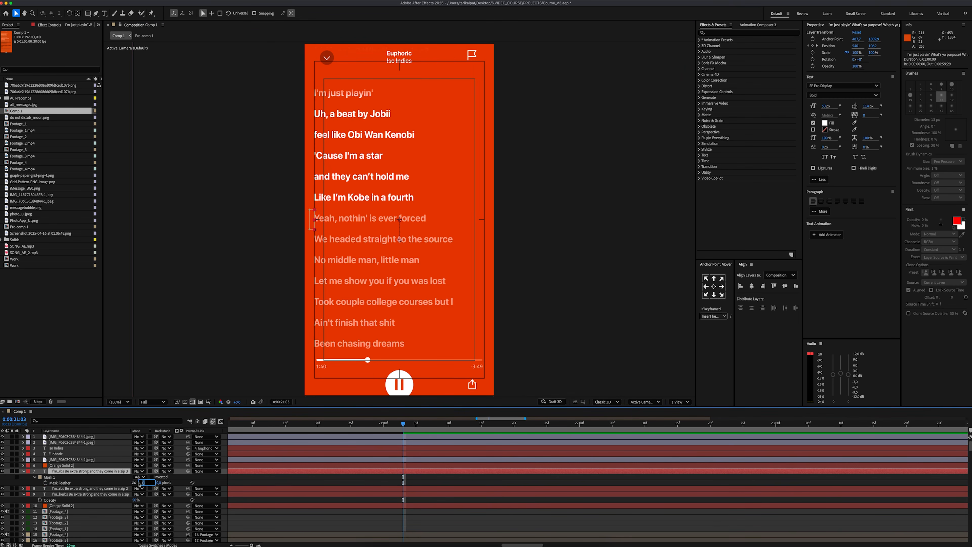
text(10)
key(Return)
Duplicate the revealed line's layer, remove the copy's mask path keyframes, and reshape its mask around "We headed straight to the source"
click(395, 471)
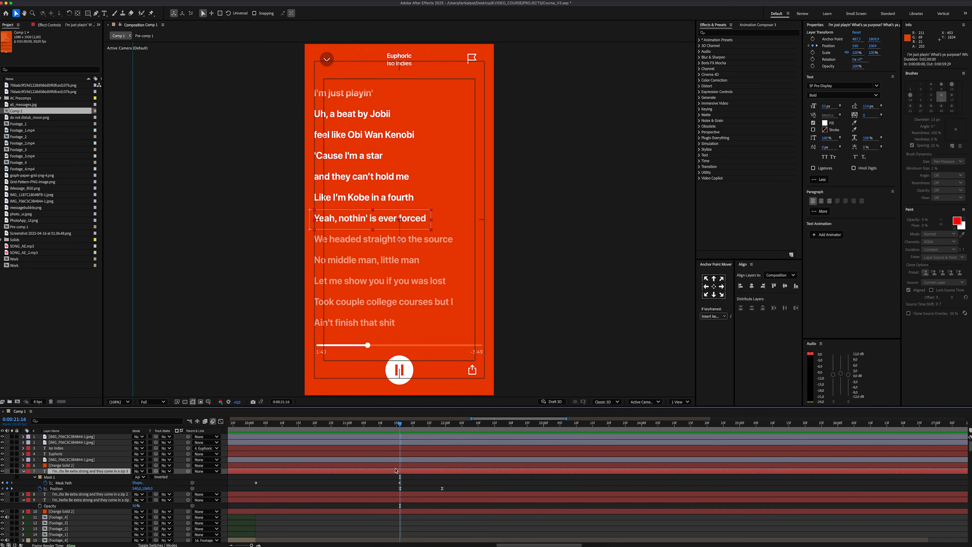
key(ctrl+v)
key(m)
click(50, 478)
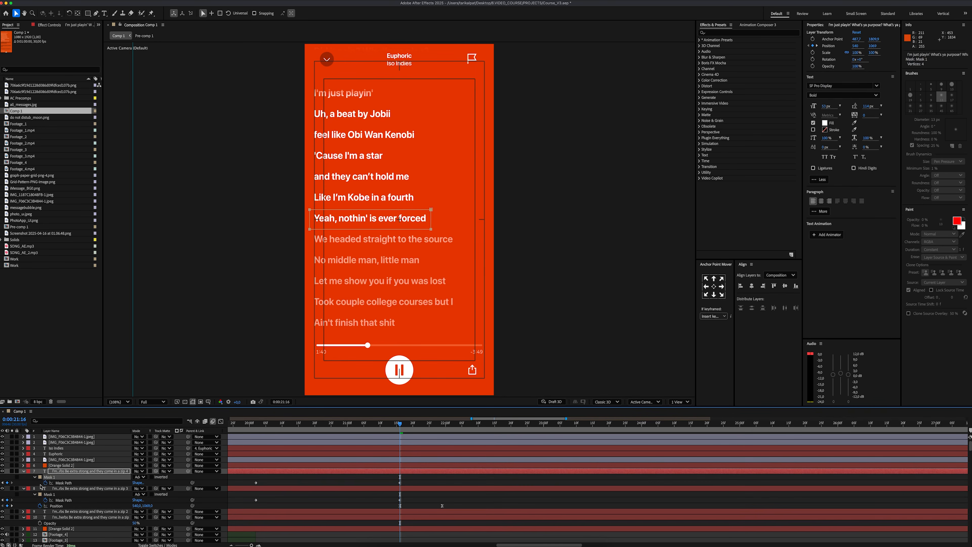
drag(448, 197, 314, 247)
drag(448, 217, 428, 262)
drag(435, 246, 455, 248)
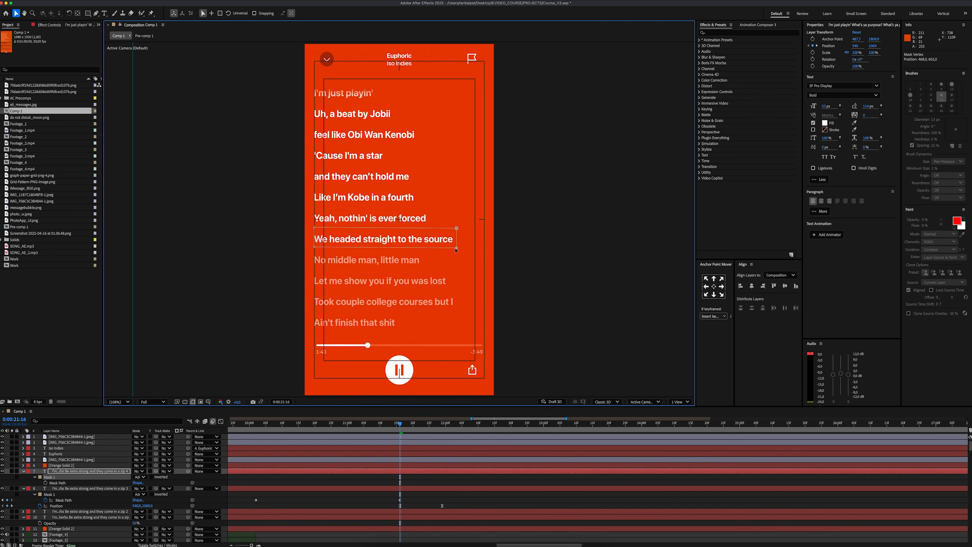
key(space)
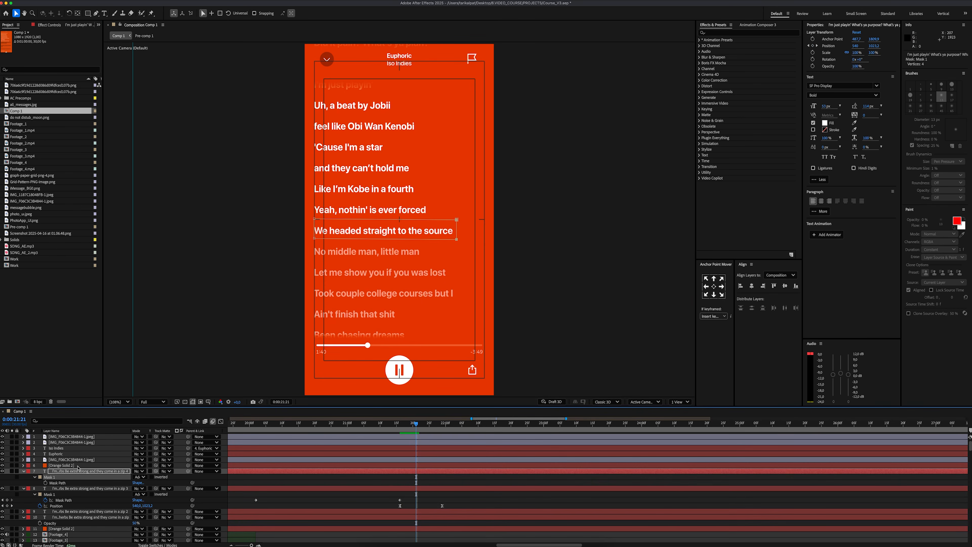
Keyframe the "We headed straight to the source" mask path and collapse it to the line's start at 0:00:21:21
click(46, 483)
drag(457, 238, 315, 239)
drag(416, 424, 566, 423)
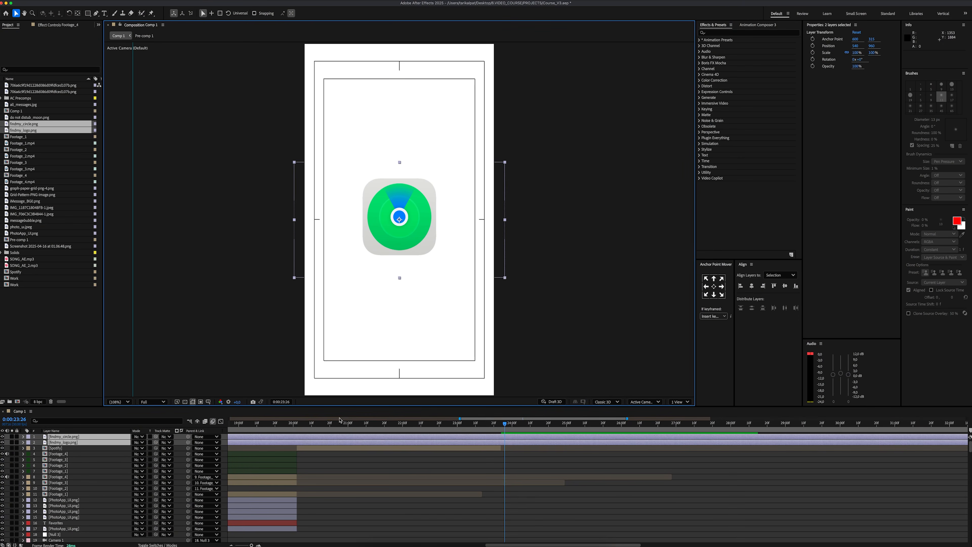
Scale the findmy_circle.png and findmy_logo.png layers to 47%
key(s)
drag(144, 443, 143, 443)
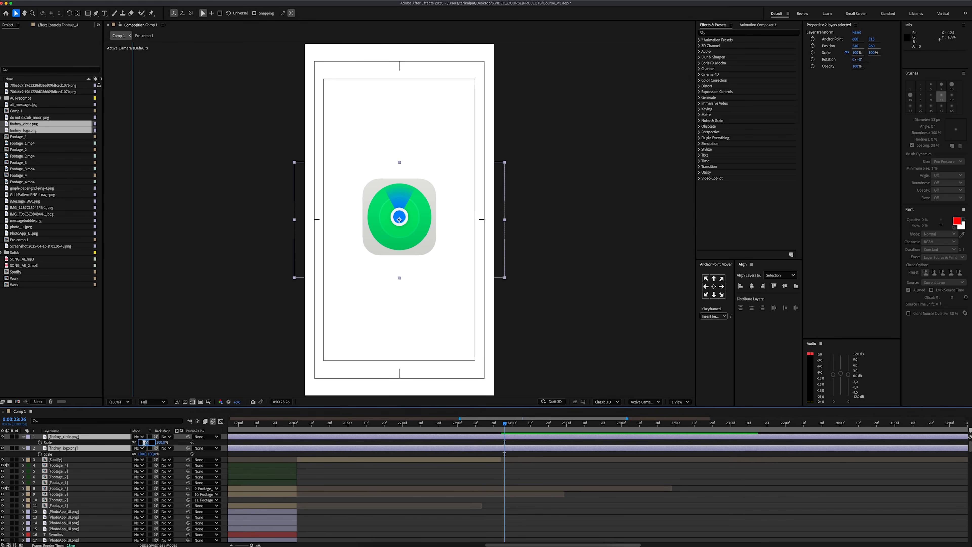
key(Return)
Keyframe the rotation of findmy_circle.png from 0 at 0:00:23:14 to one full turn at 0:00:24:07
click(81, 437)
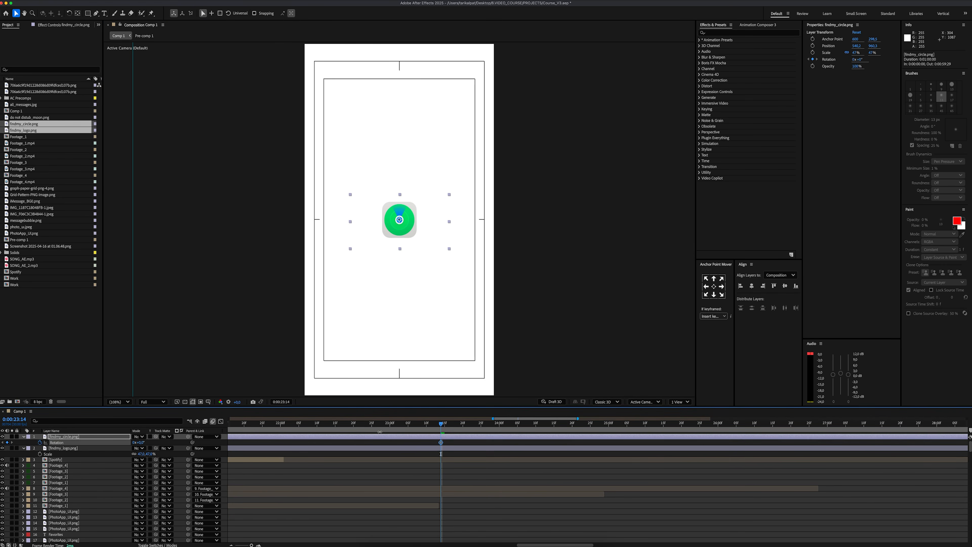
click(460, 423)
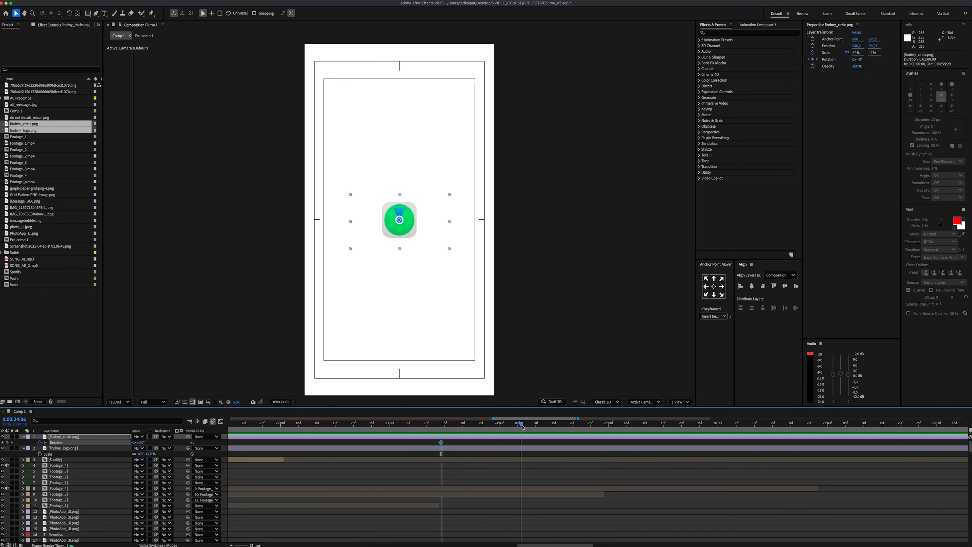
click(134, 442)
text(1)
key(Return)
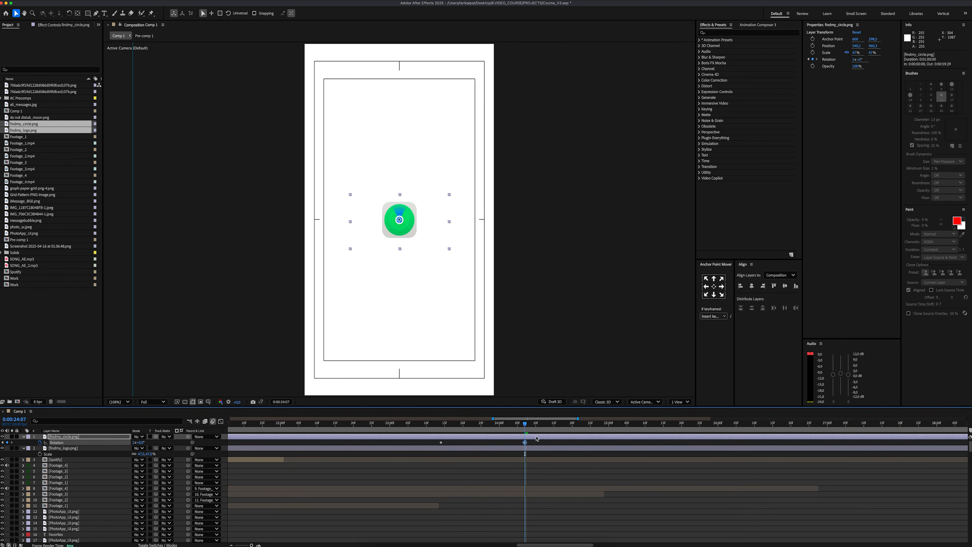
Easy-ease the rotation keyframes of findmy_circle.png, shape their speed graph into a sharp central peak, and preview the spin
drag(537, 445, 436, 440)
right_click(441, 443)
mouse_move(473, 541)
click(533, 497)
key(shift+F3)
drag(511, 525, 493, 527)
drag(454, 525, 467, 527)
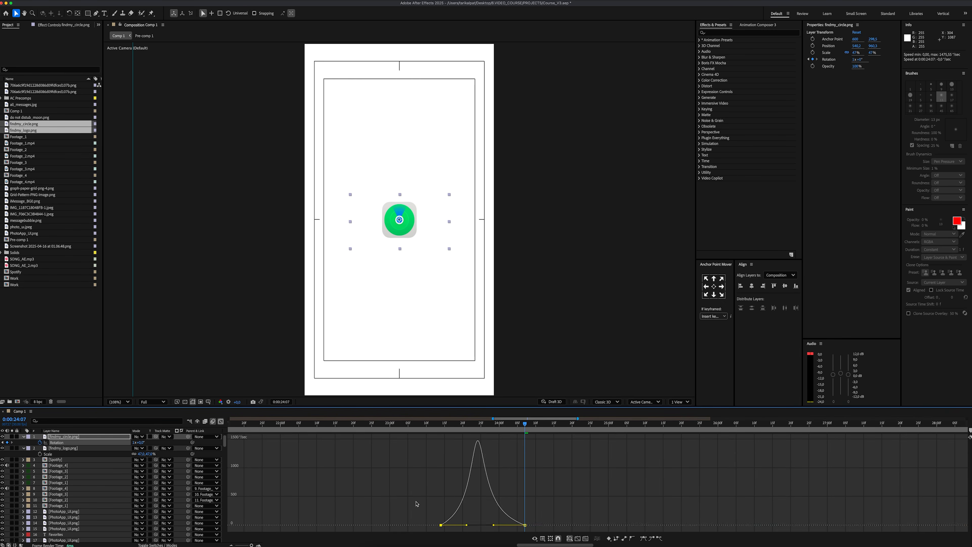
click(417, 503)
key(shift+F3)
click(412, 424)
key(space)
key(space)
Draw a triangle with the Pen tool from the icon's centre to beyond the frame's upper corners and fill it with 007AFF
click(406, 474)
click(97, 13)
scroll(276, 48, down, 1)
click(275, 49)
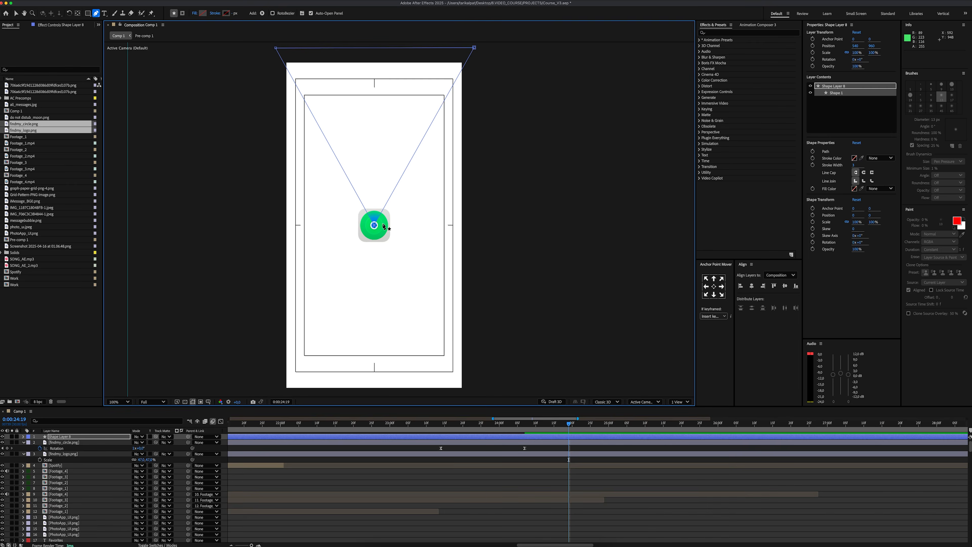
click(202, 13)
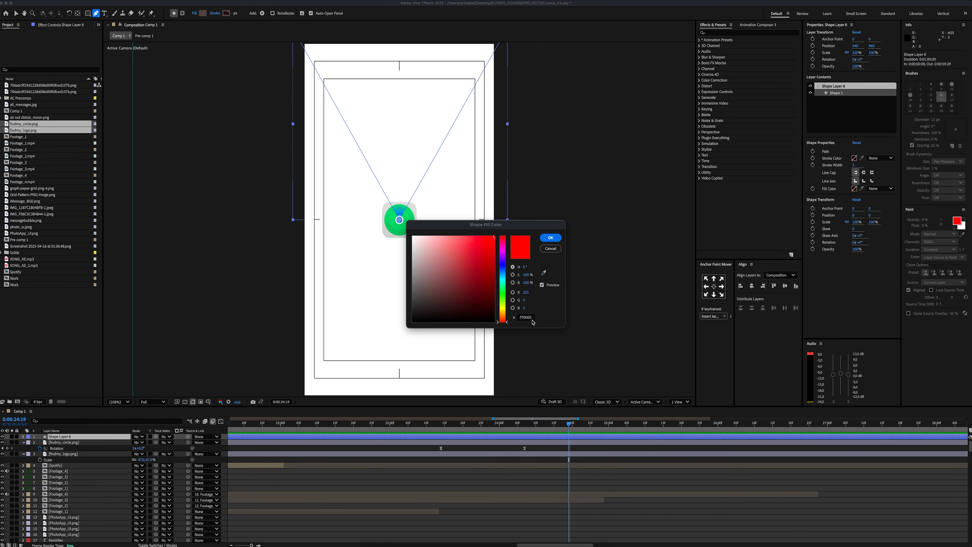
double_click(525, 317)
text(007AFF)
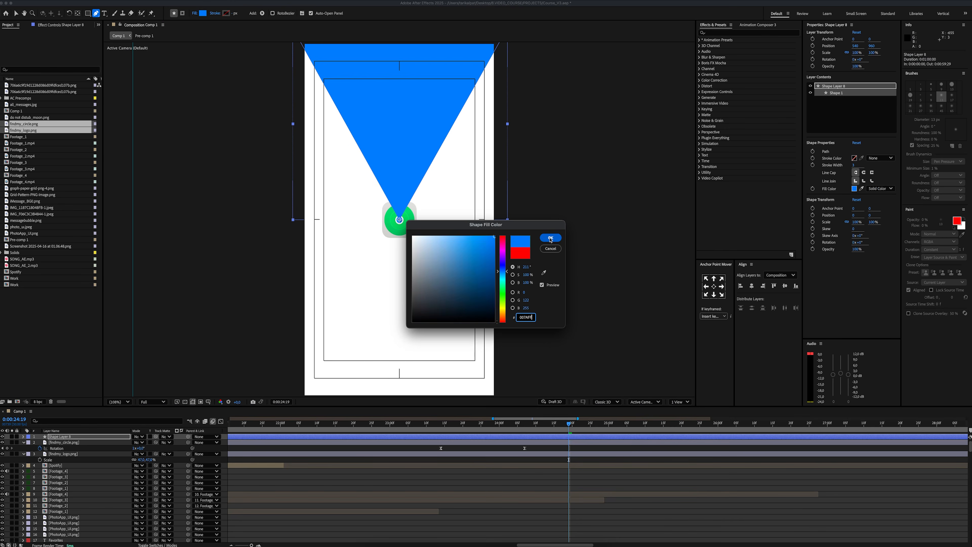
click(550, 238)
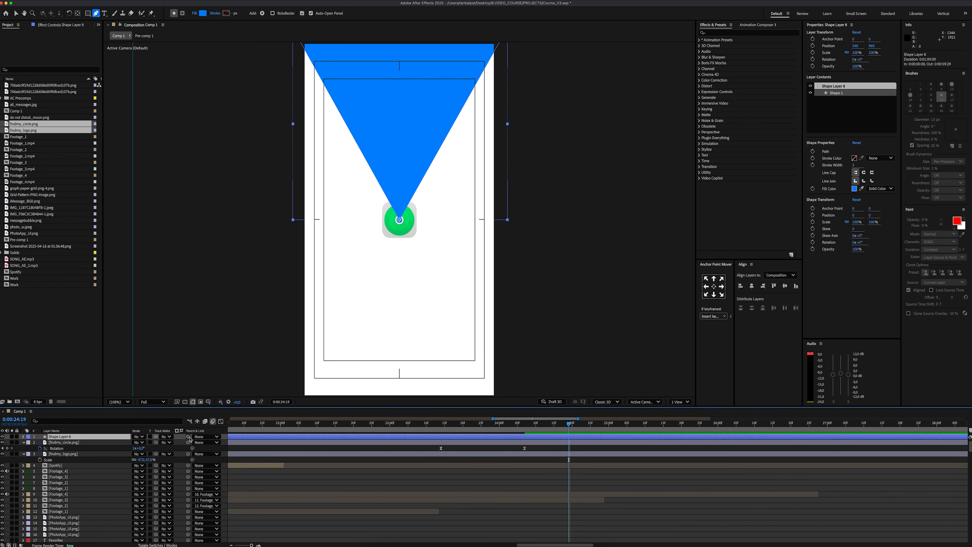
Parent the blue triangle to findmy_circle.png and add map.jpeg above it with the triangle as its track matte
drag(188, 437, 110, 445)
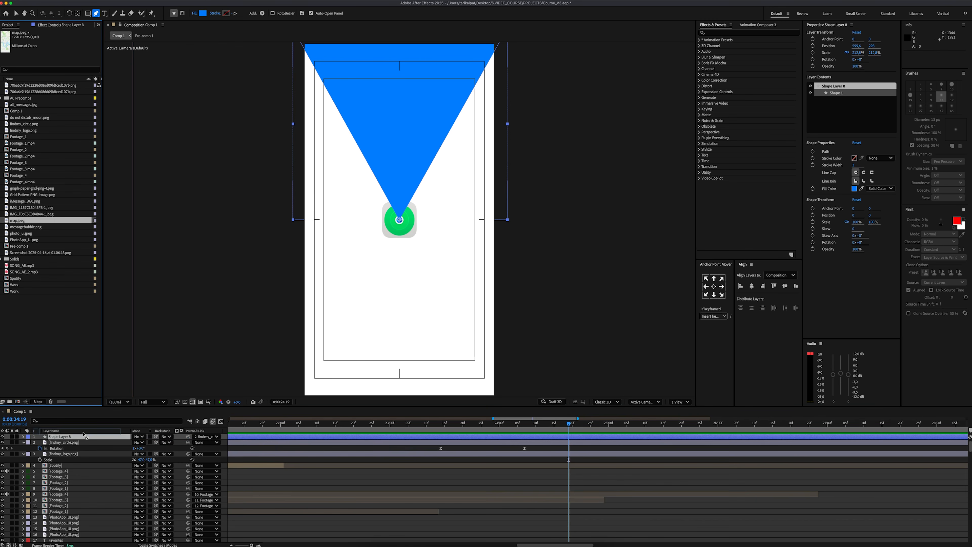
key(p)
drag(84, 434, 65, 448)
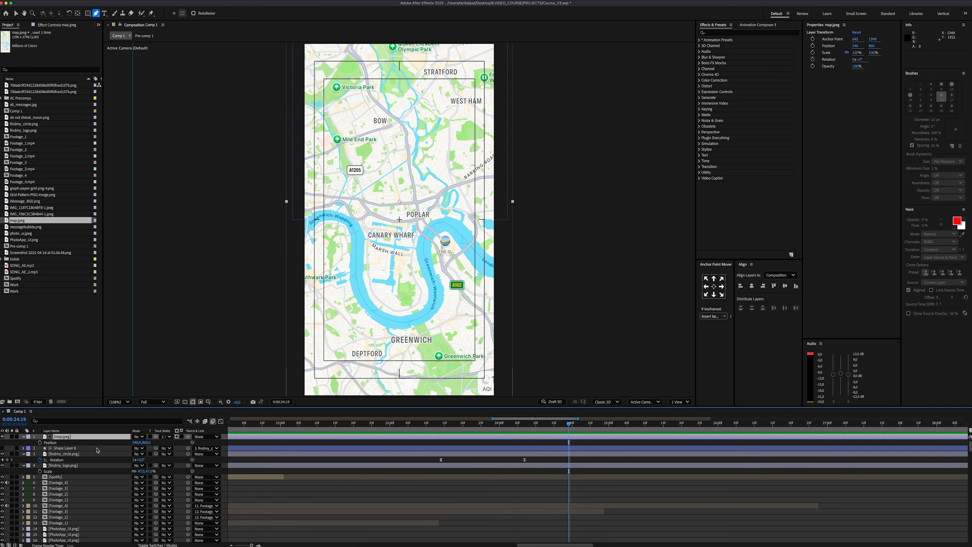
Mask map.jpeg with a rectangle and keyframe its path from collapsed at the icon's centre at 0:00:24:10 to covering the upper half at 0:00:24:21
scroll(370, 158, down, 1)
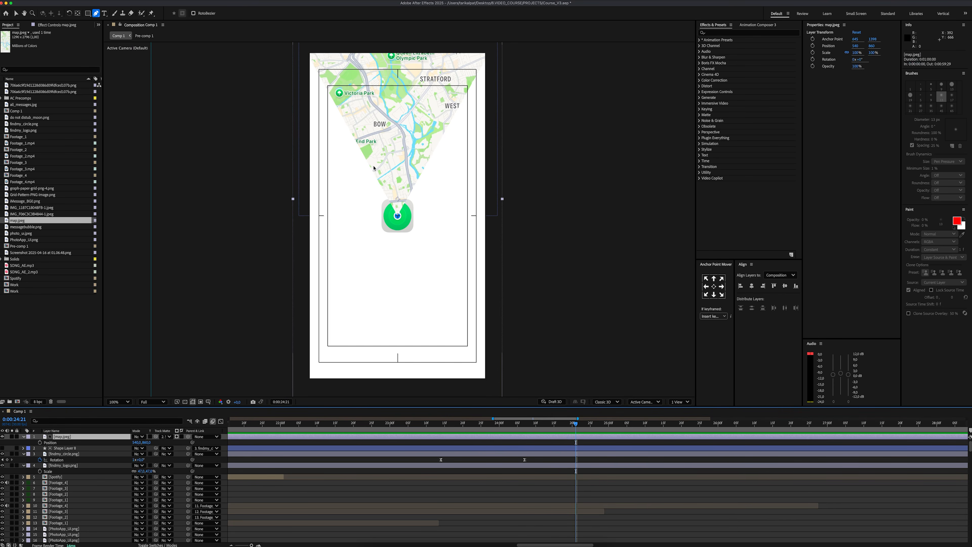
key(space)
drag(388, 153, 397, 207)
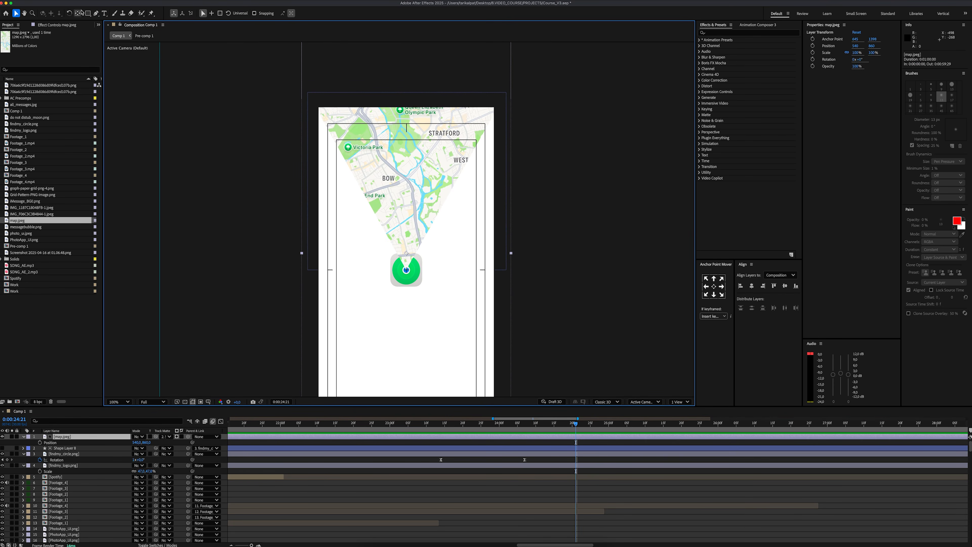
click(88, 13)
drag(274, 75, 525, 267)
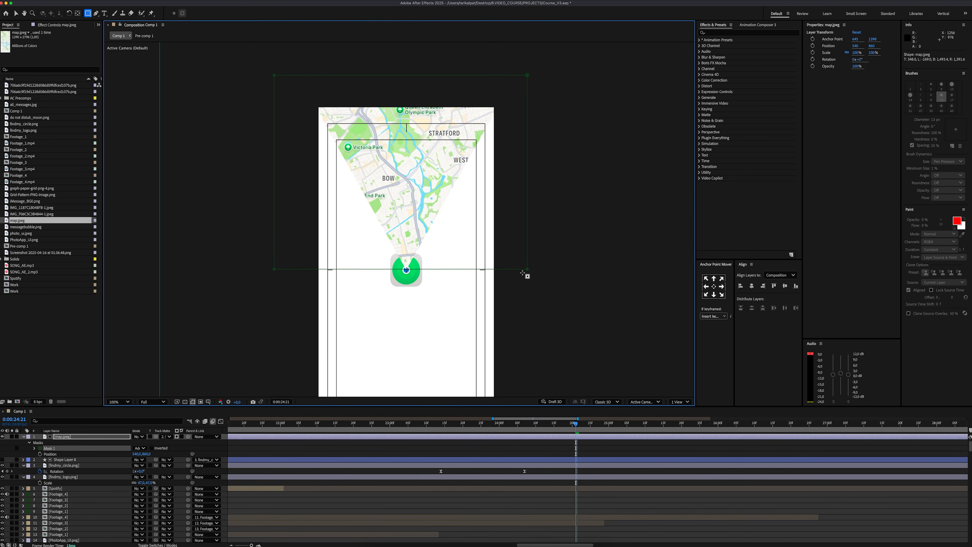
key(m)
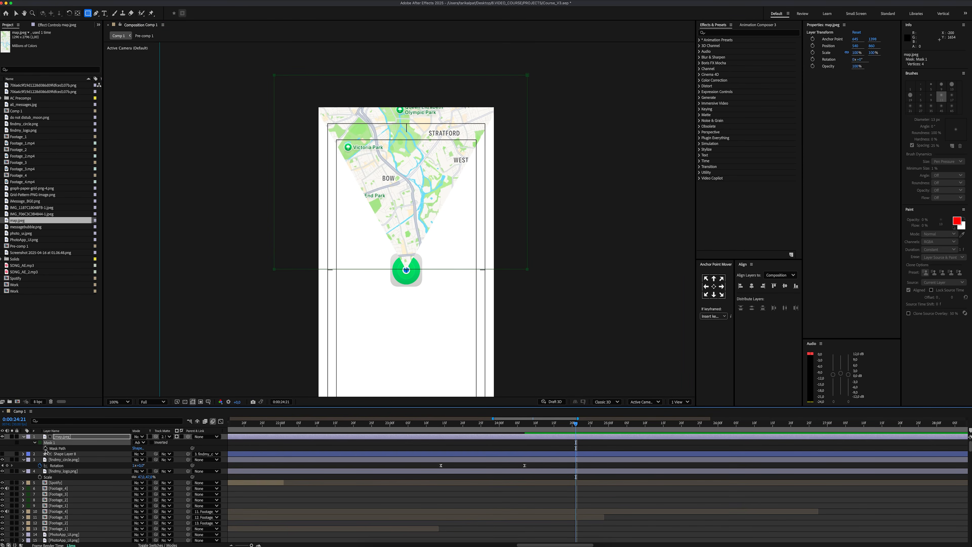
click(45, 448)
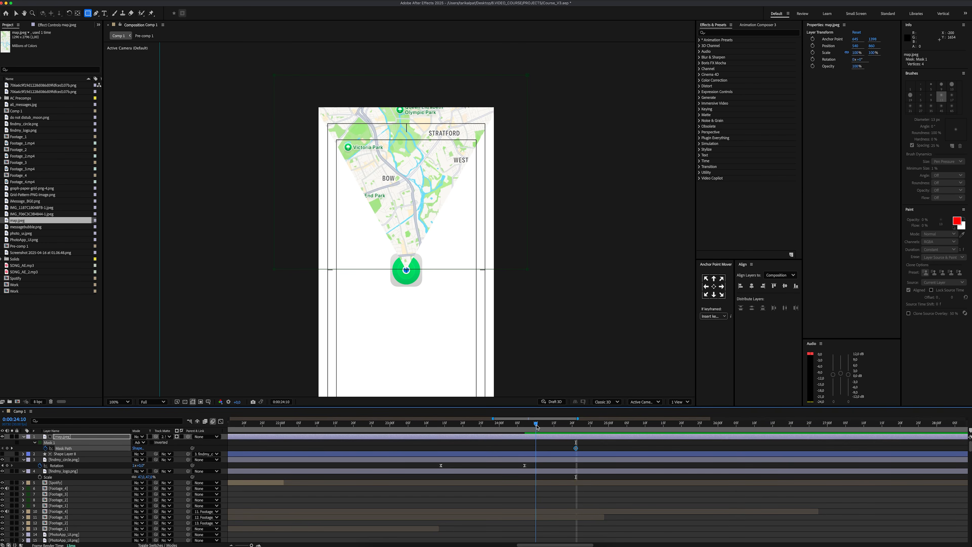
key(v)
drag(274, 76, 274, 269)
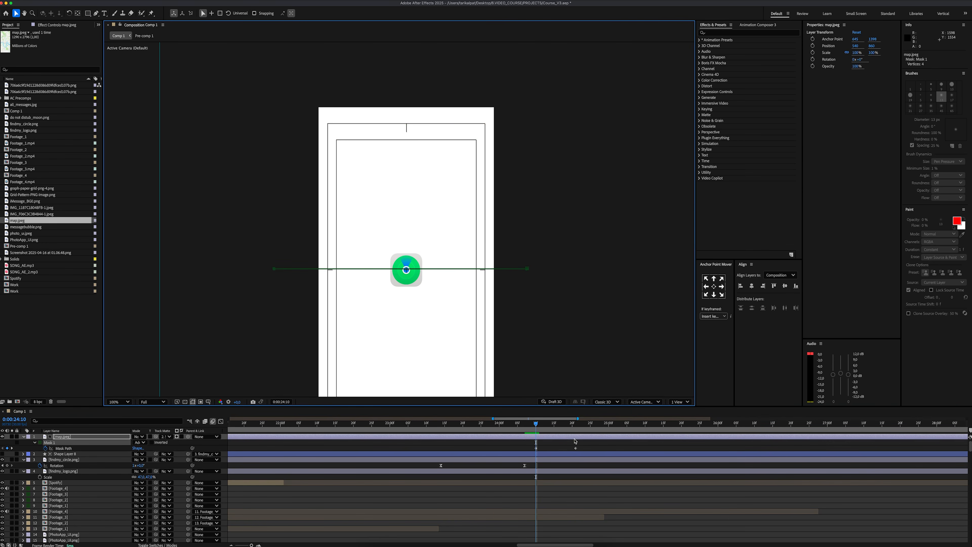
Easy-ease the map.jpeg mask path keyframes, adjust their speed graph, and preview the map reveal
drag(580, 445, 534, 453)
right_click(536, 449)
mouse_move(574, 541)
click(658, 496)
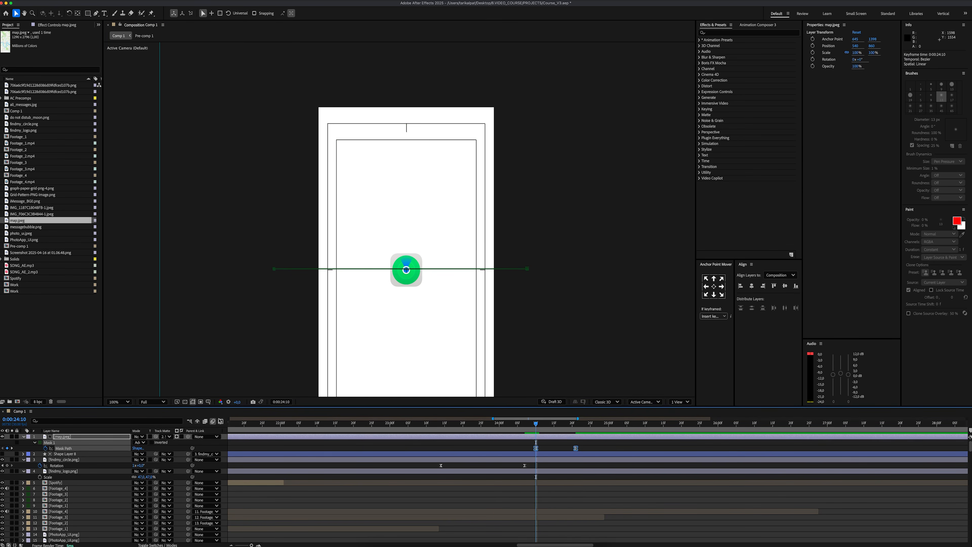
key(shift+F3)
drag(545, 523, 552, 528)
key(shift+F3)
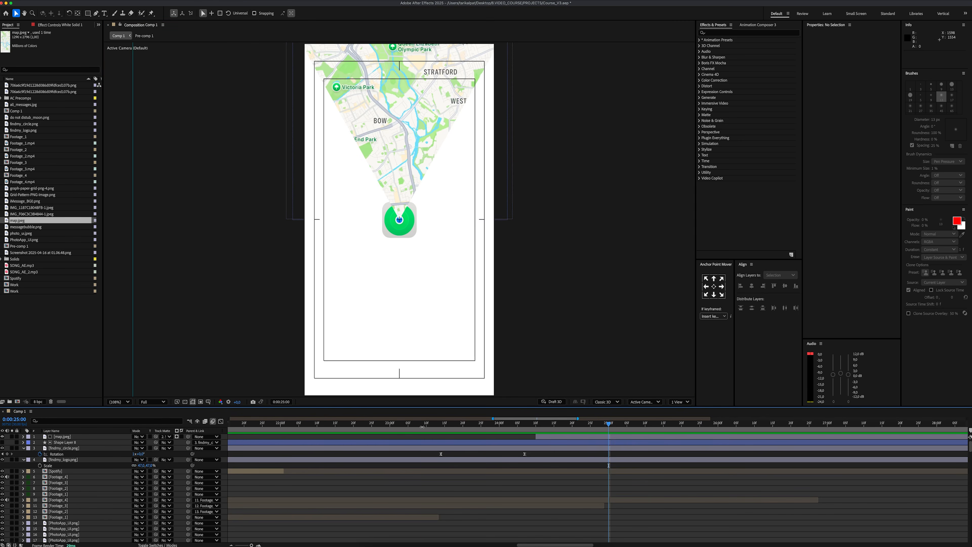
click(422, 424)
key(space)
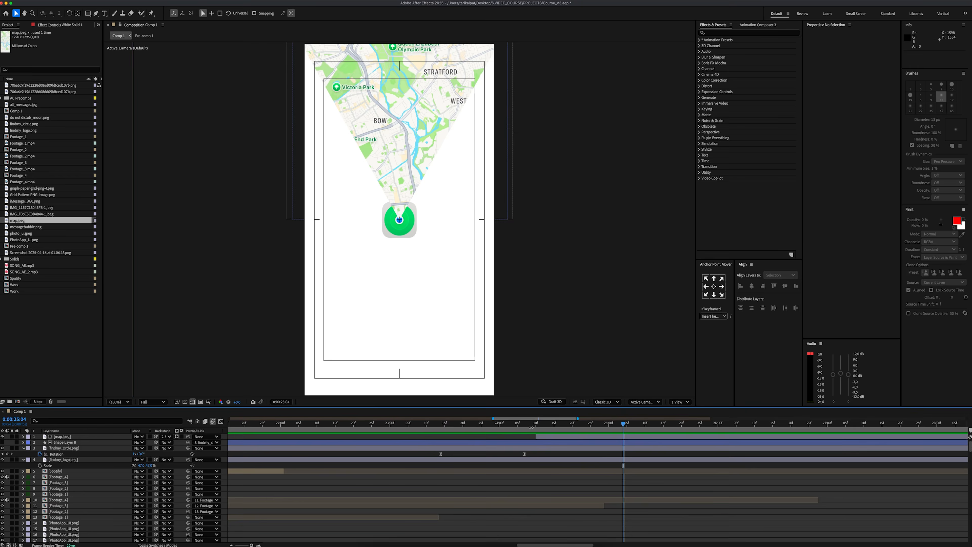
Duplicate the triangle matte layer, move the copy above map.jpeg, and make it visible
click(86, 426)
key(ctrl+d)
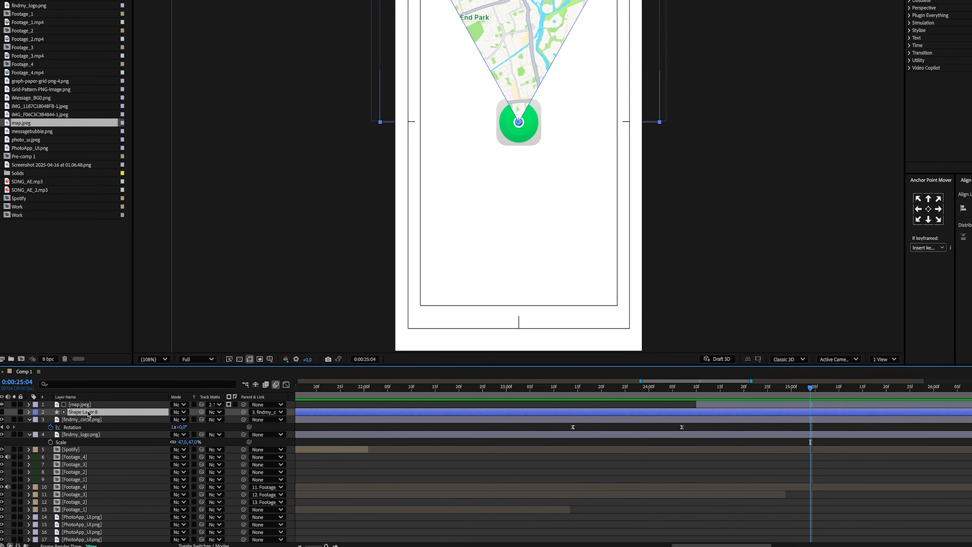
drag(97, 413, 98, 404)
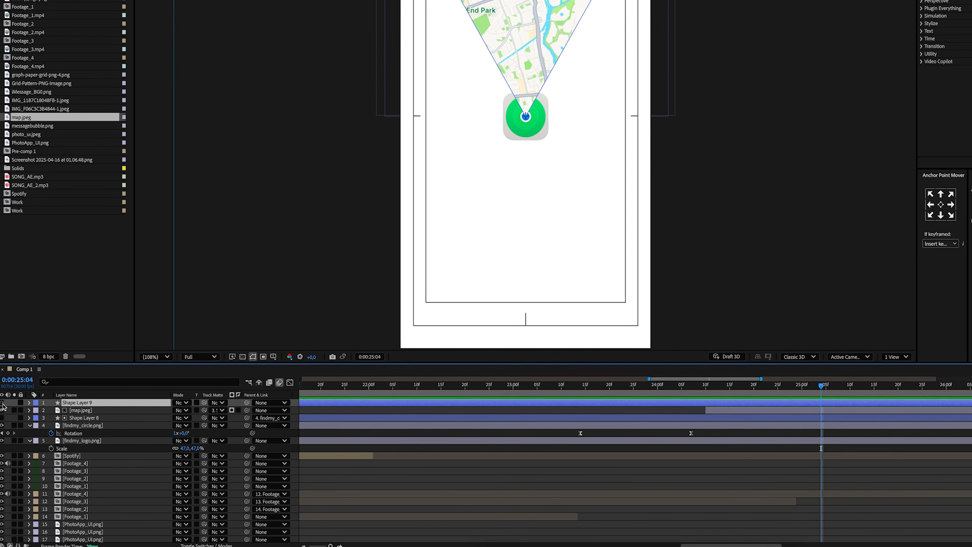
Keyframe the copied triangle's opacity from 0% at 0:00:24:10 to 100%, and split off and delete the part of the layer before 0:00:24:10
key(t)
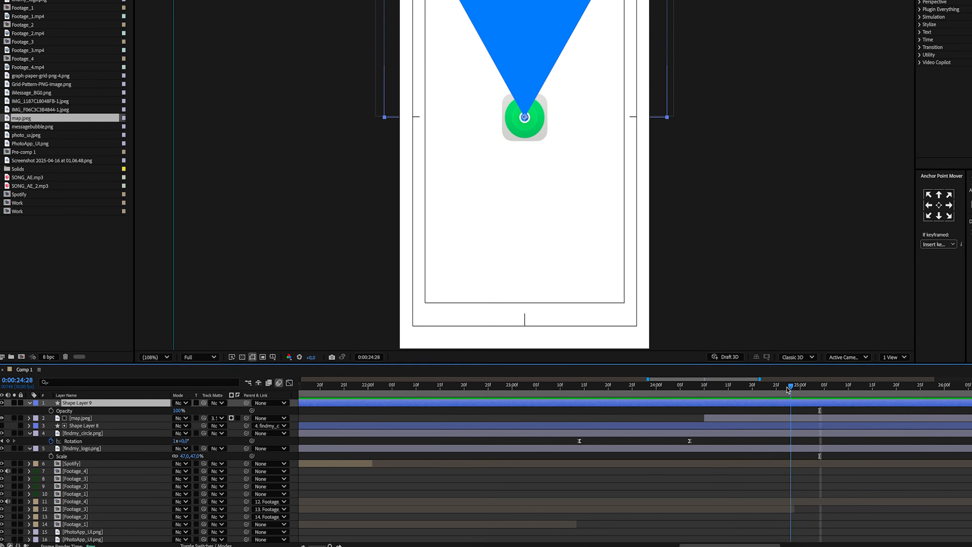
drag(821, 385, 693, 389)
drag(175, 413, 158, 415)
key(super+shift+d)
click(664, 414)
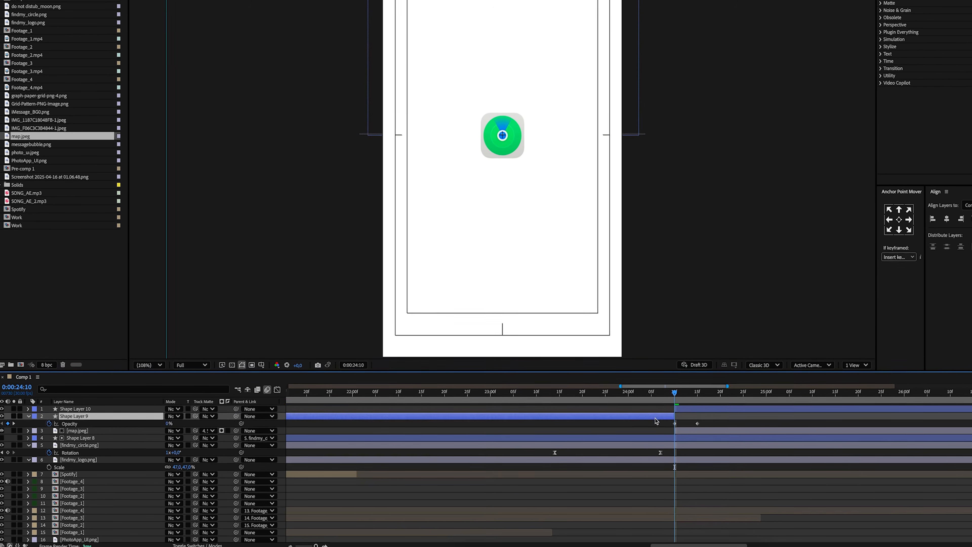
key(Delete)
click(677, 411)
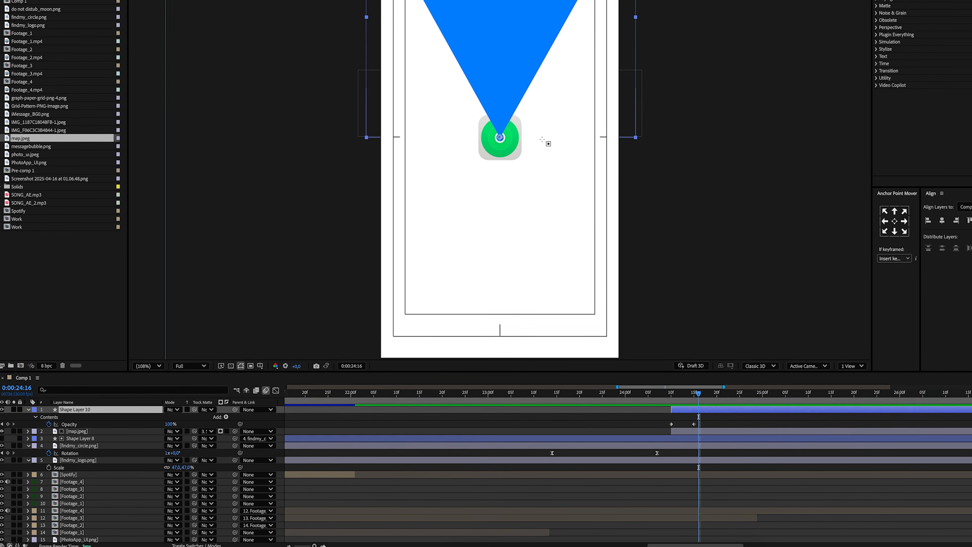
Add a rectangular mask around the copied triangle's lower tip and feather it by about 211 pixels
drag(540, 140, 471, 85)
key(f)
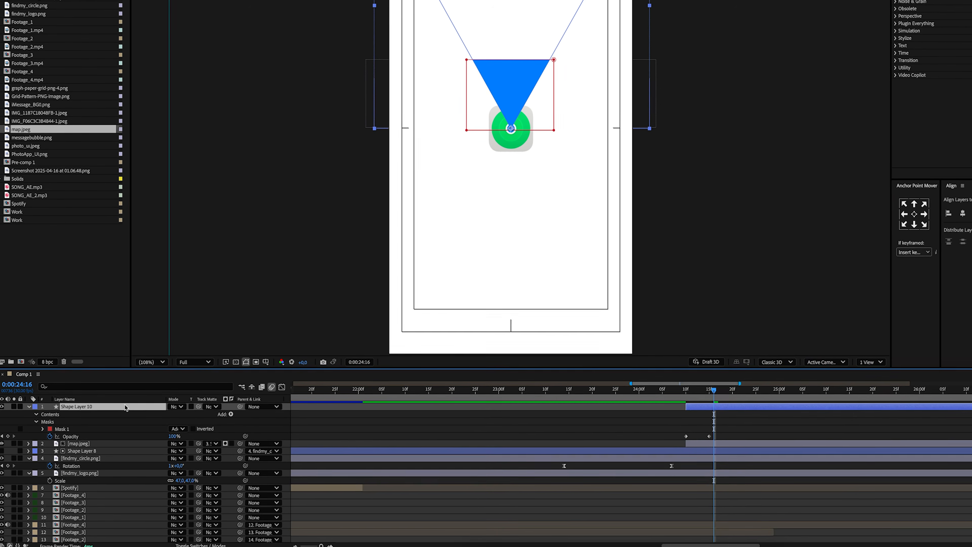
drag(186, 420, 274, 415)
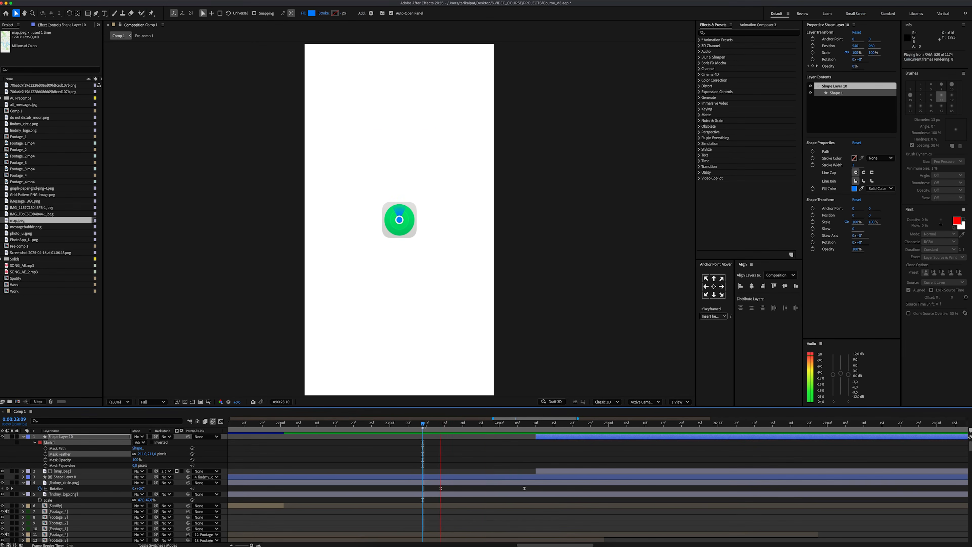
Fade map.jpeg in with opacity keyframes from 0% at 0:00:24:09 to 100%, and preview the result
click(69, 472)
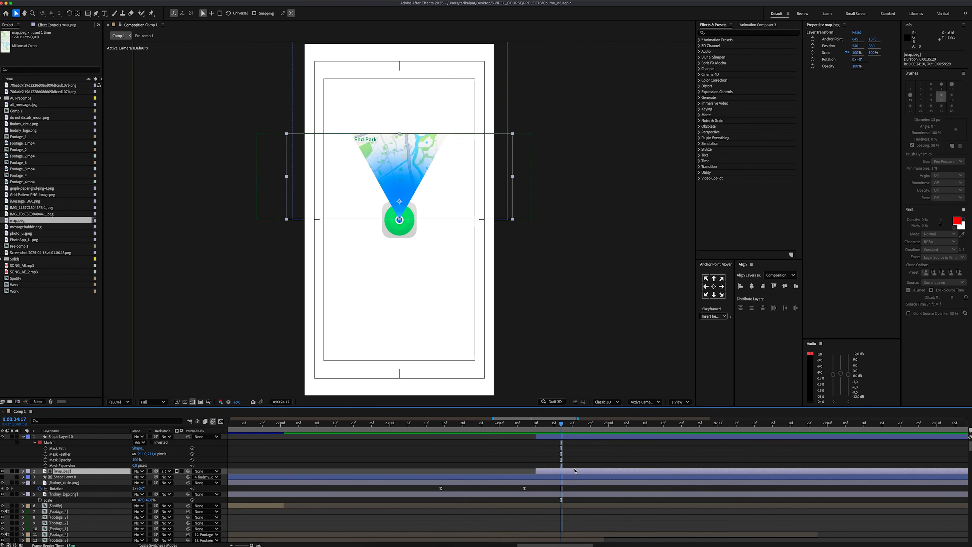
key(t)
click(39, 477)
click(136, 477)
text(00)
key(Return)
drag(561, 477, 532, 481)
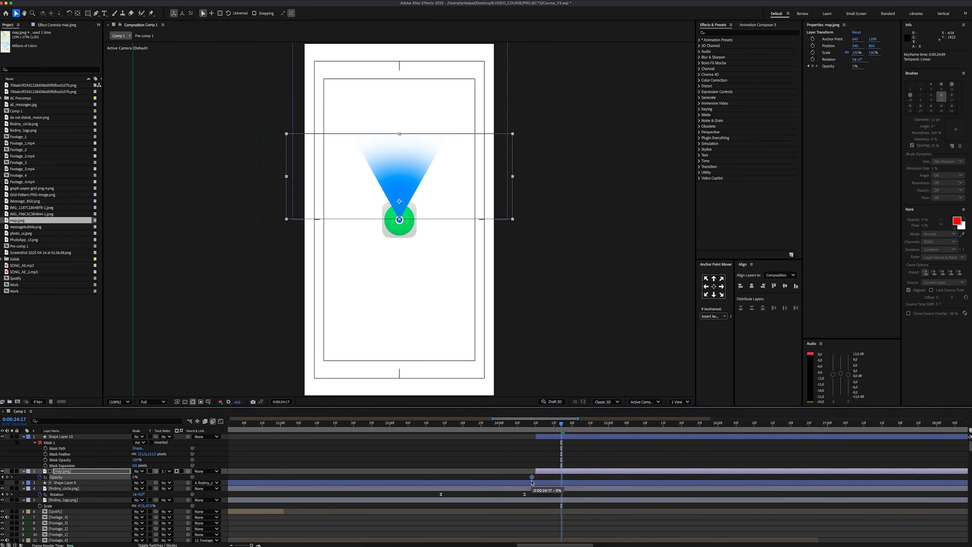
key(space)
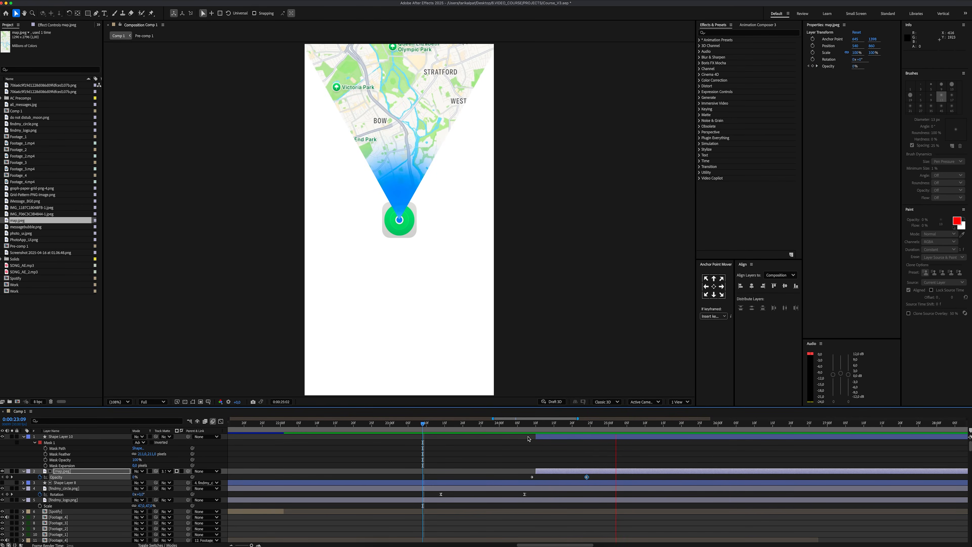
Parent the feathered blue triangle layer to findmy_circle.png
click(188, 439)
drag(153, 452, 151, 488)
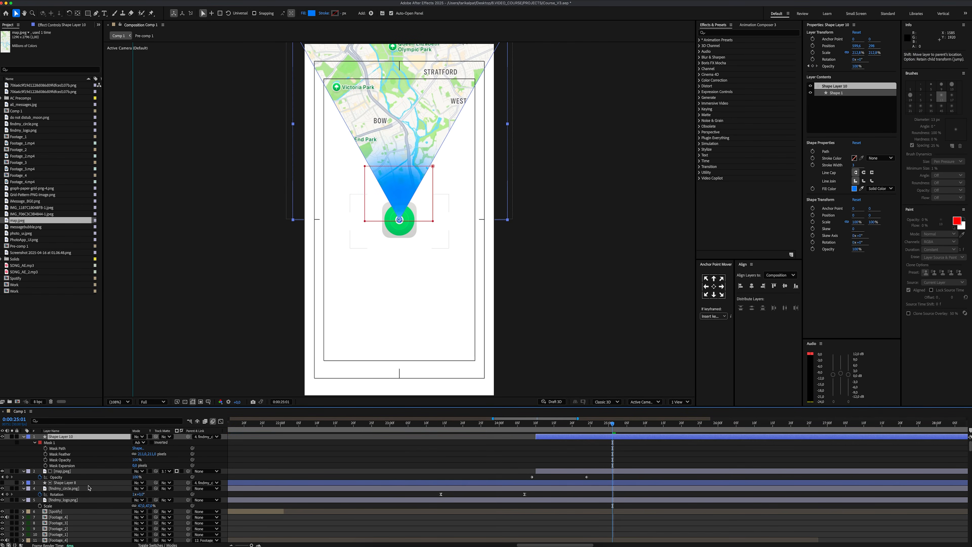
click(151, 490)
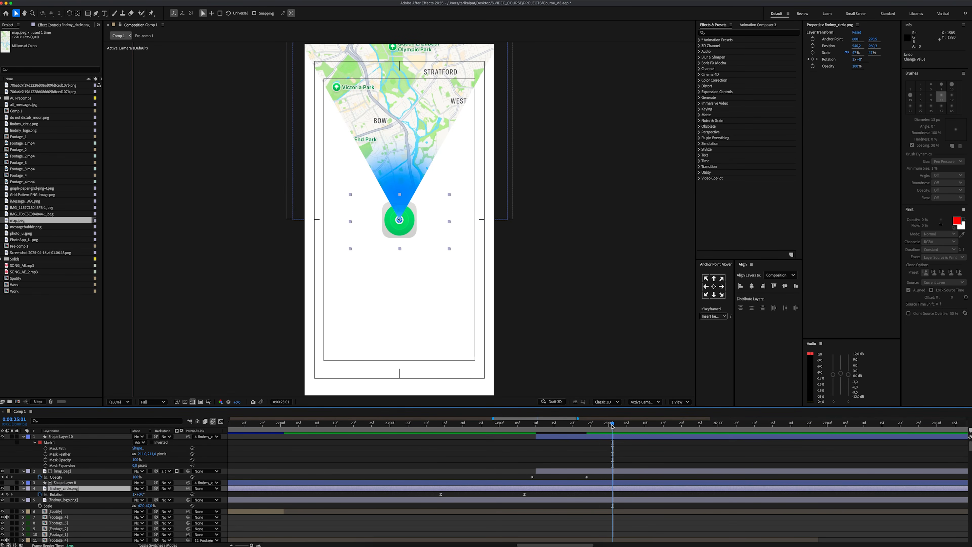
Keyframe the rotation of findmy_circle.png to hold at 0:00:24:21 and reach 1x+180° at 0:00:26:08
click(7, 494)
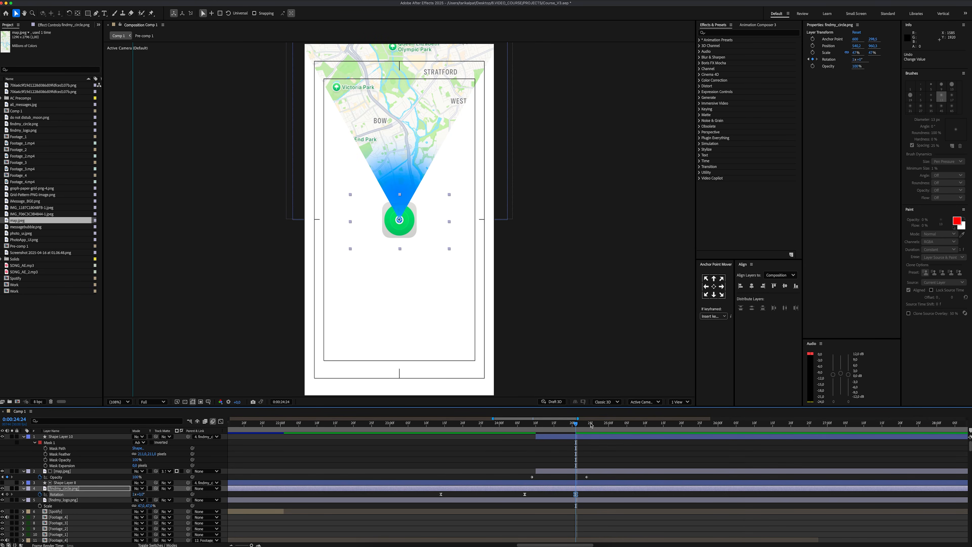
drag(591, 425, 744, 432)
text(1)
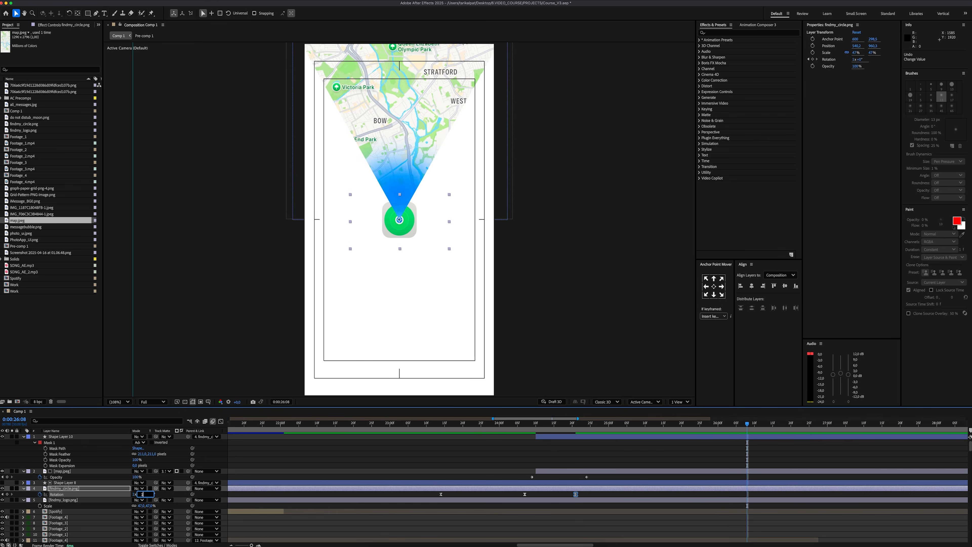
text(80)
key(Return)
Ease the second rotation move of findmy_circle.png by lengthening the speed graph handles at both of its keyframes
drag(751, 493, 542, 500)
click(220, 421)
drag(733, 525, 667, 527)
drag(590, 525, 611, 527)
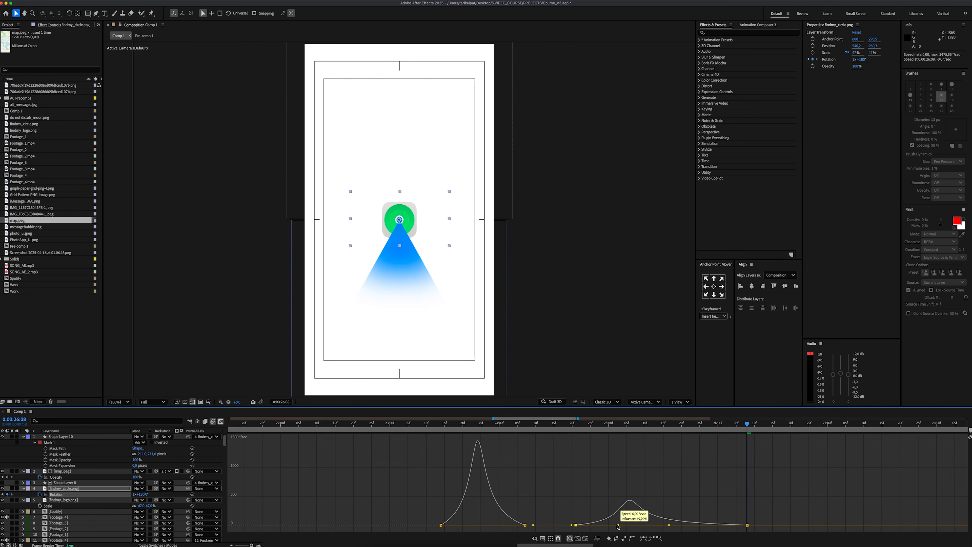
click(221, 421)
Keyframe the map.jpeg mask path as collapsed on the centre line and opened over the lower half at 0:00:25:10, and preview it
drag(740, 423, 575, 424)
click(63, 471)
key(m)
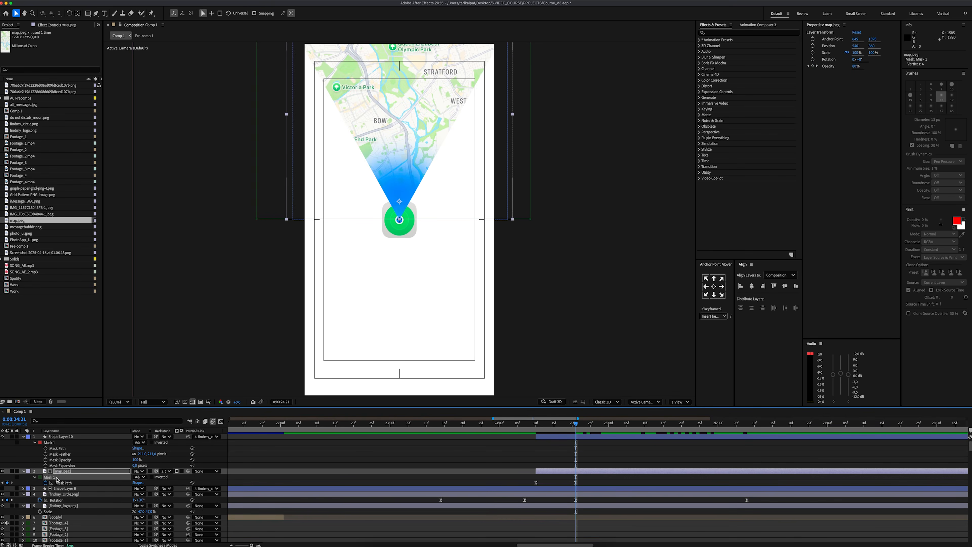
drag(579, 426, 645, 424)
click(7, 483)
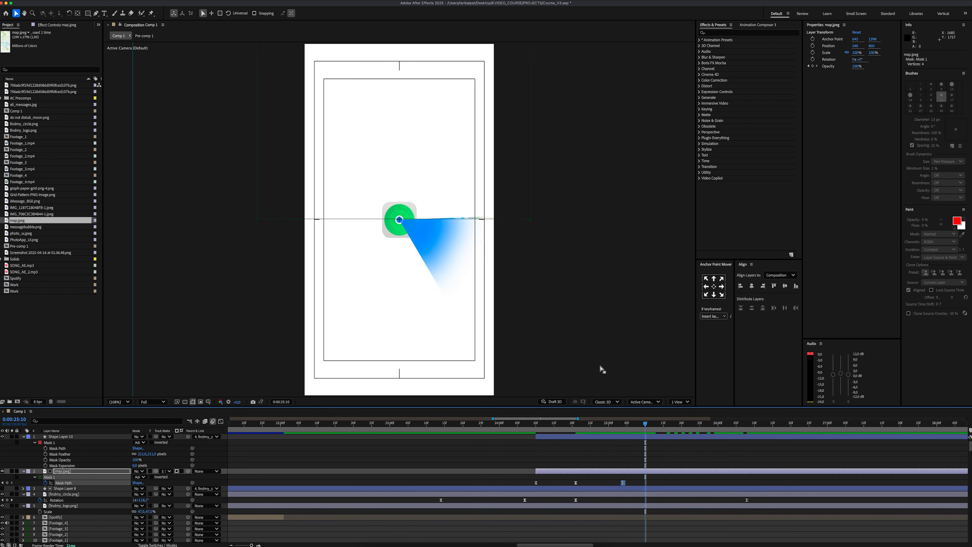
drag(560, 282, 253, 378)
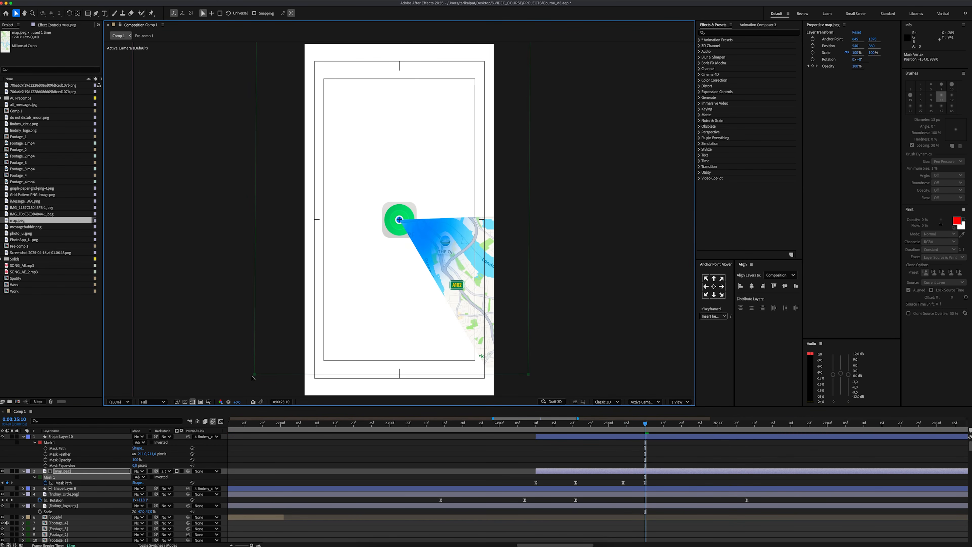
key(space)
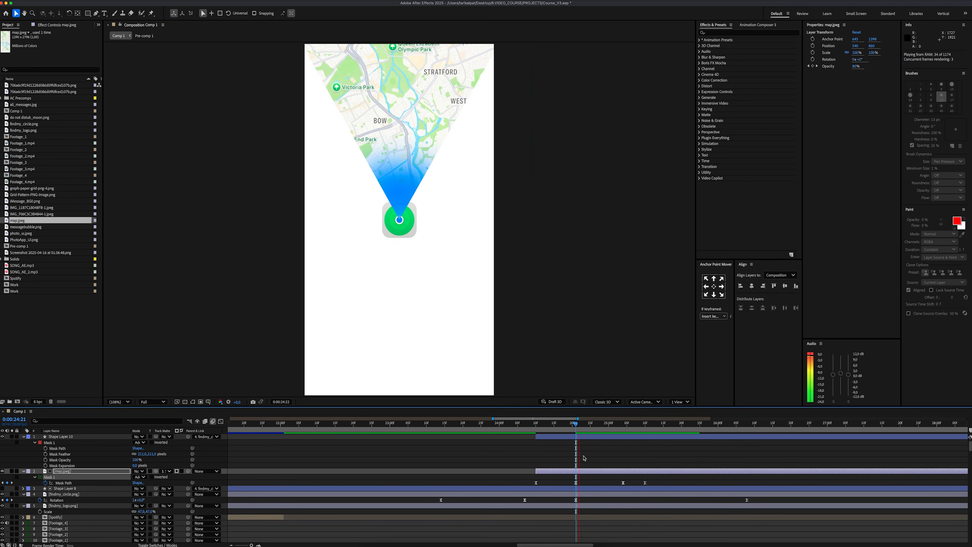
Stop the preview, show the layer switches instead of modes, and collapse the revealed properties of all layers
key(space)
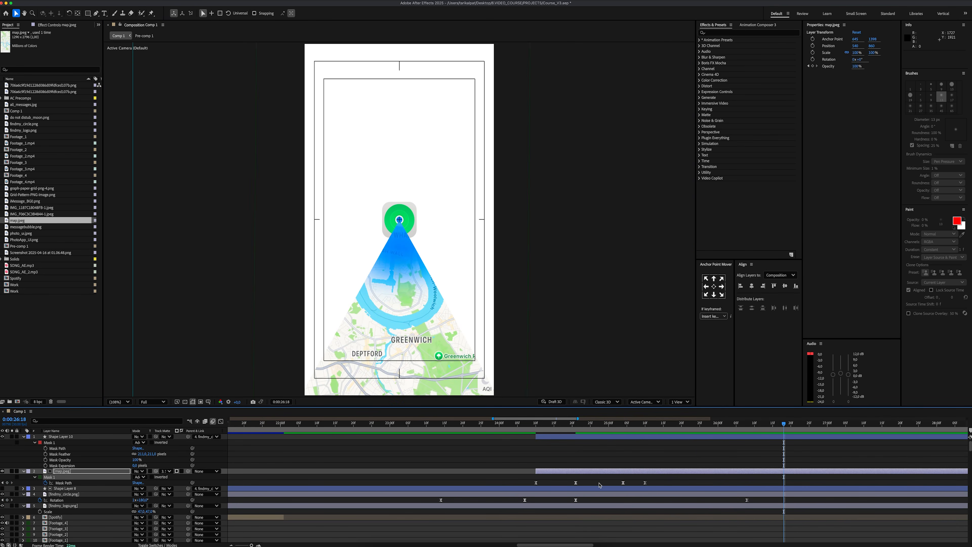
click(158, 545)
click(63, 436)
key(super+a)
key(u)
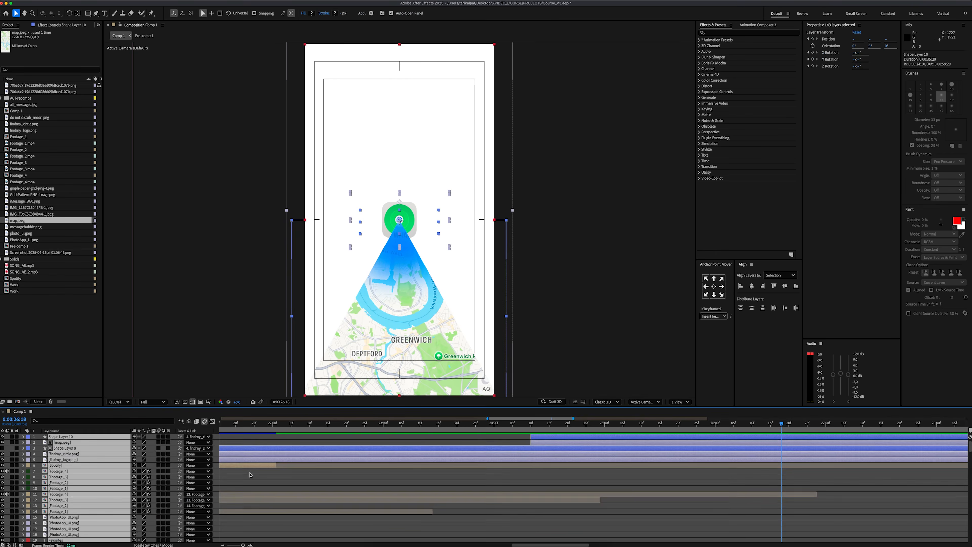
Duplicate the "steady", "blockin'", "the" and "devil" text layers and place the copies atop the stack, starting around 24 seconds
click(63, 436)
shift+click(63, 459)
drag(252, 443, 276, 460)
scroll(350, 455, down, 8)
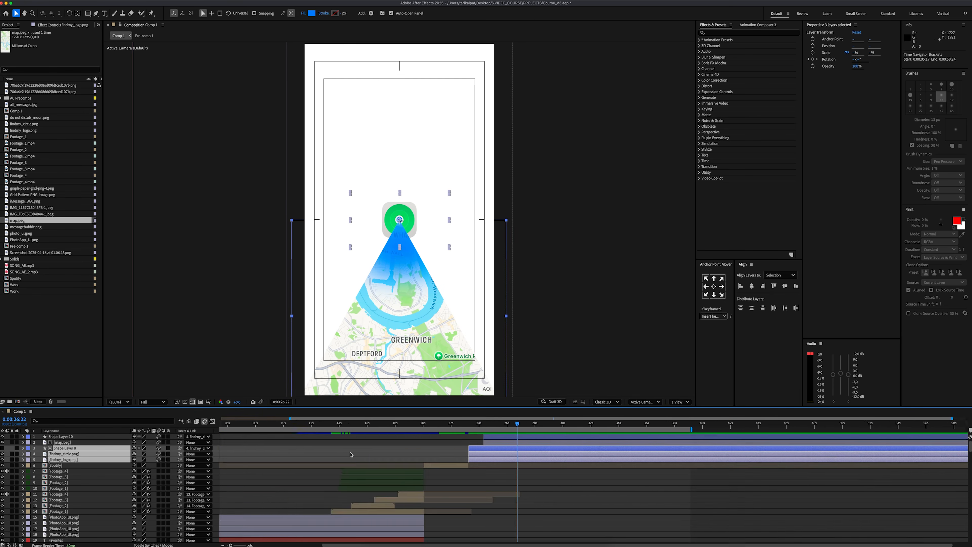
scroll(325, 439, down, 10)
drag(295, 424, 276, 431)
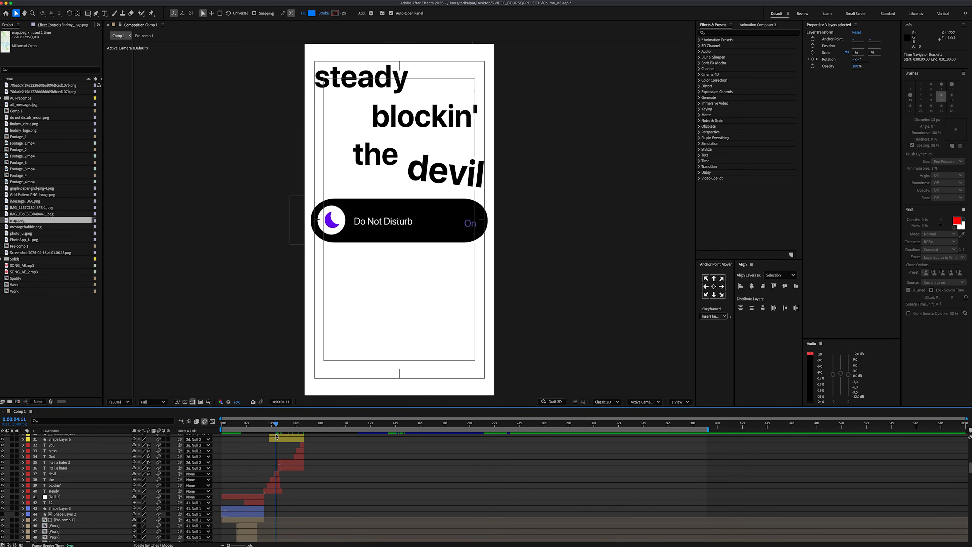
click(59, 491)
shift+click(61, 474)
key(super+d)
drag(69, 485, 70, 436)
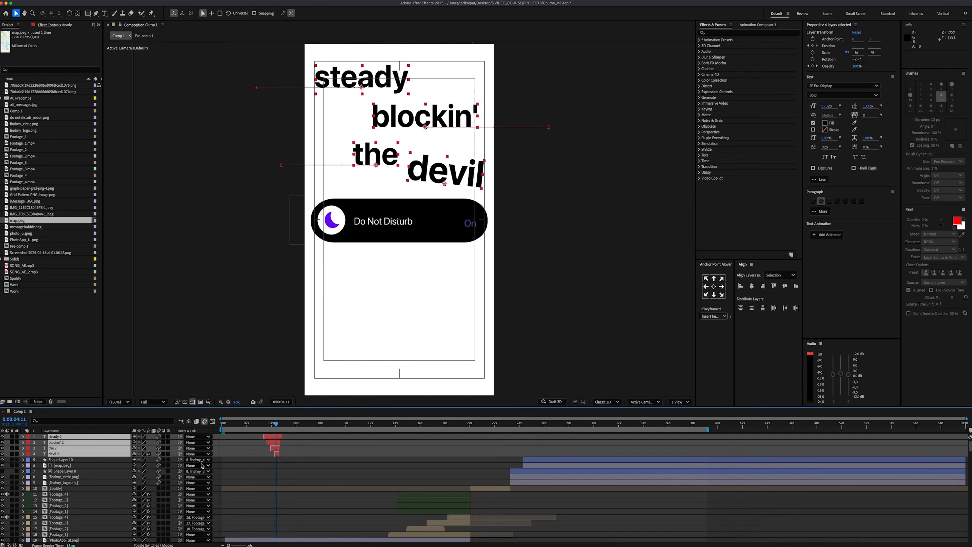
drag(272, 442, 535, 444)
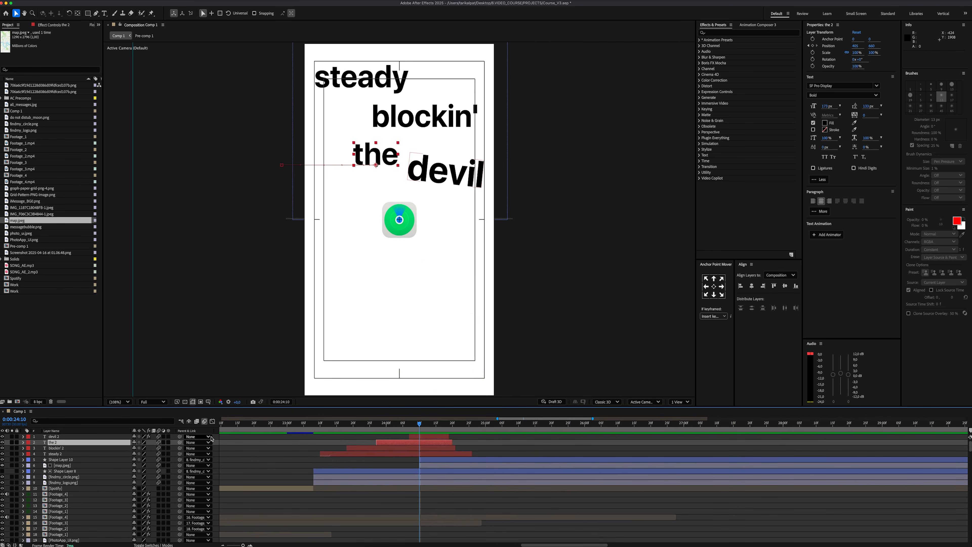
Add a null object and parent the four duplicated lyric layers to it
right_click(220, 440)
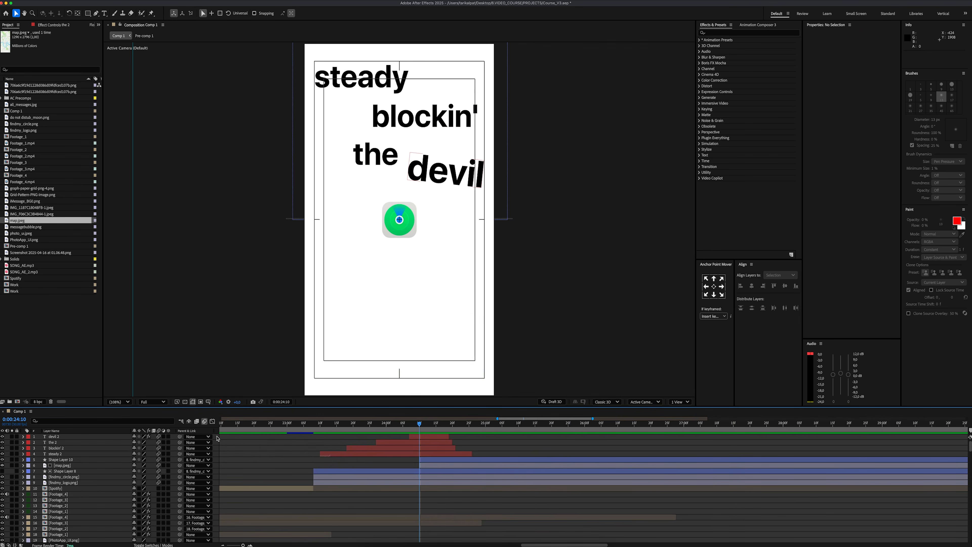
mouse_move(227, 445)
click(333, 484)
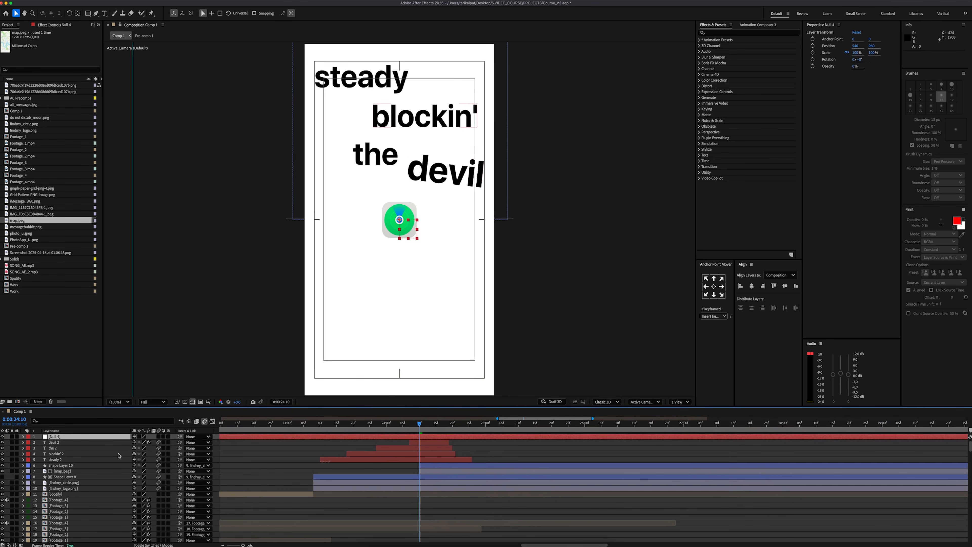
click(58, 443)
shift+click(76, 459)
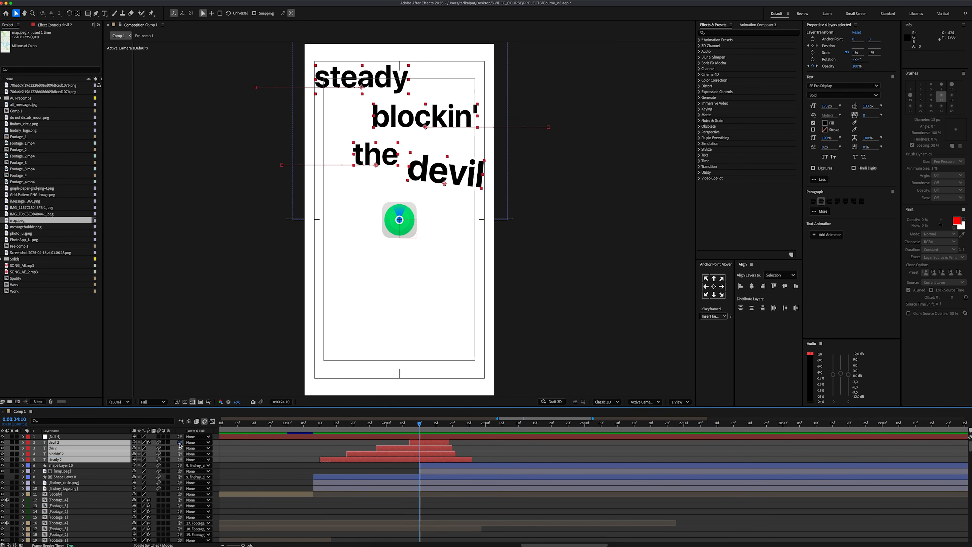
mouse_move(179, 443)
mouse_down()
mouse_move(92, 436)
mouse_move(177, 443)
mouse_up()
Move the null down so that the parented lyrics sit below the Find My icon
click(93, 437)
key(p)
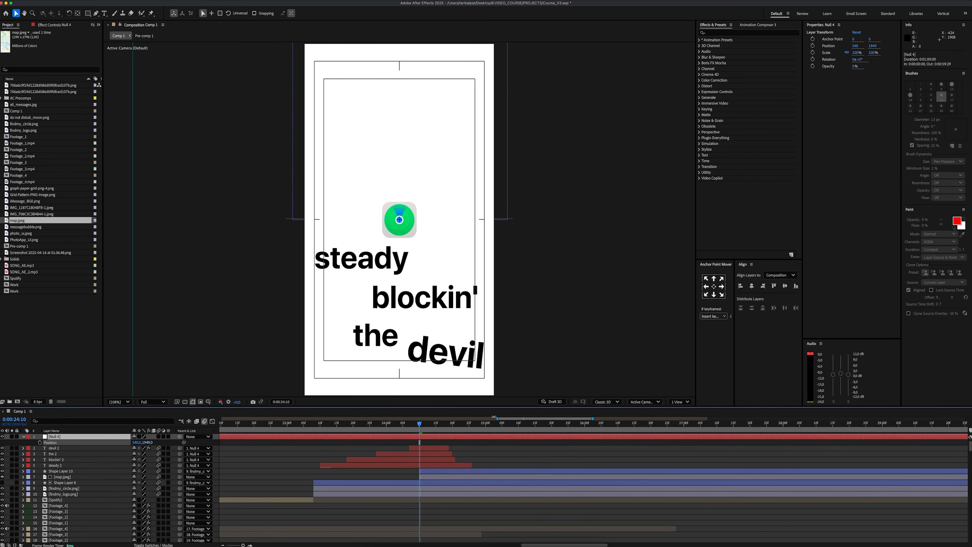
drag(494, 417, 500, 416)
click(440, 465)
Preview the duplicated lyrics and replace the first three words with "no", "middle" and "man"
drag(419, 423, 320, 423)
key(space)
key(space)
double_click(380, 263)
text(no)
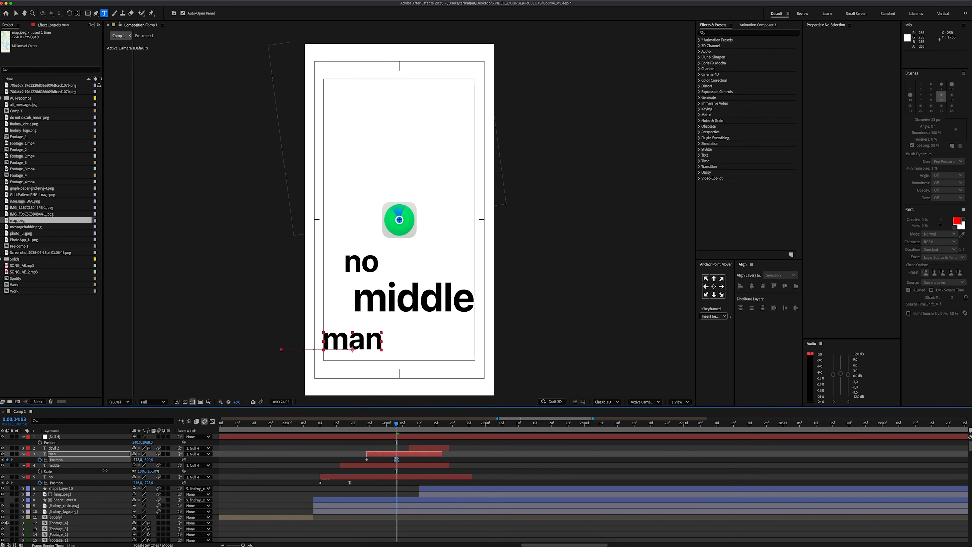
Reposition "man" below "middle", change the tilted word to "little man" and shift it inside the frame beside "man"
drag(352, 349, 354, 342)
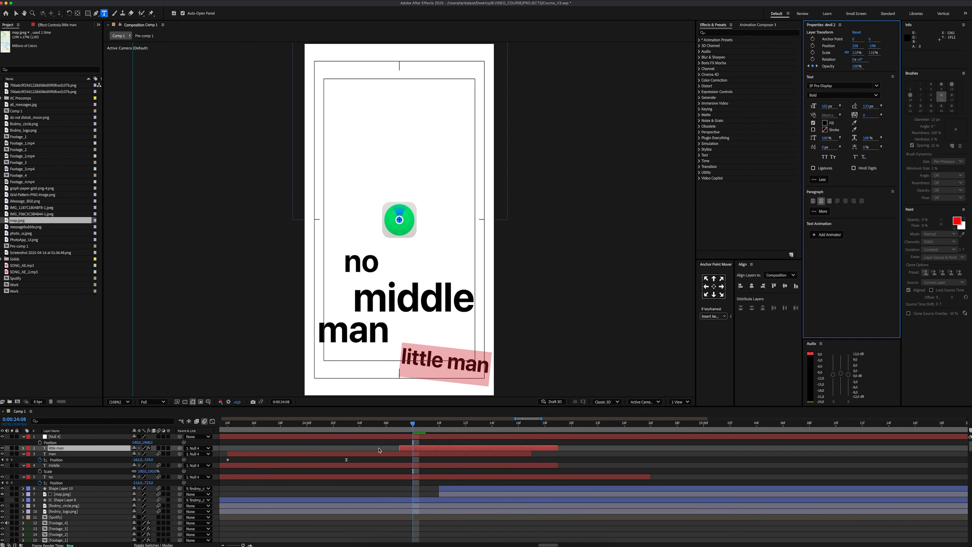
key(p)
drag(148, 454, 134, 454)
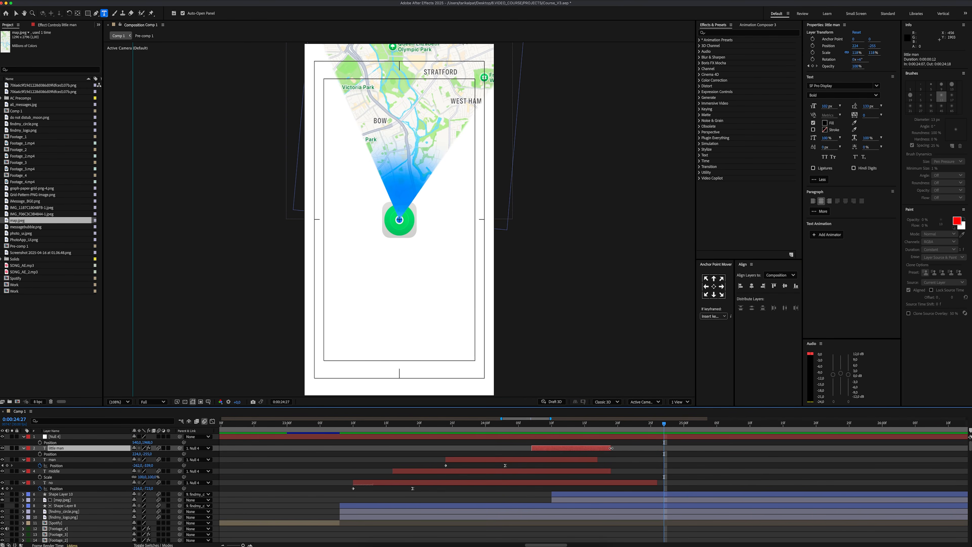
Extend the ends of the "little man", "man", "middle" and "no" layers beyond 0:00:24:27
drag(611, 448, 766, 448)
drag(573, 459, 758, 472)
drag(633, 482, 813, 483)
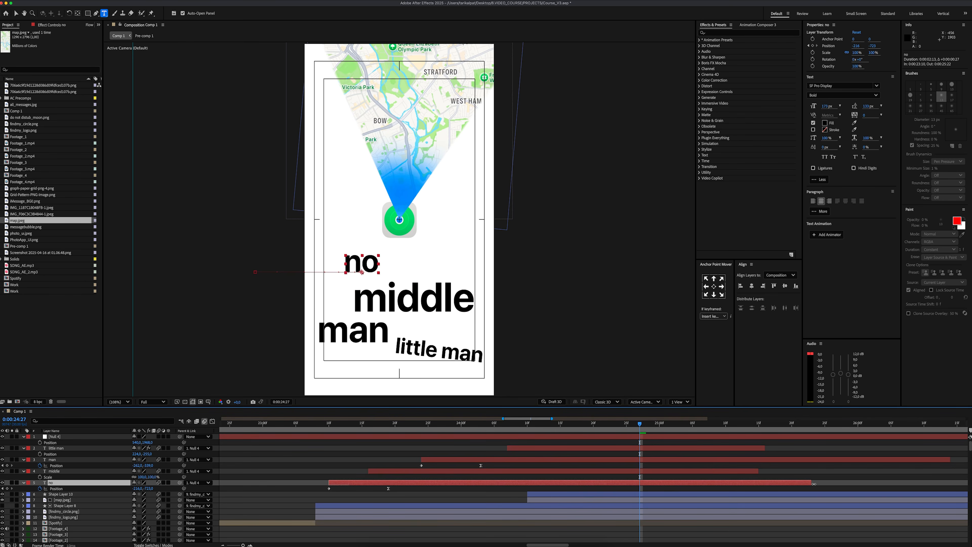
Keyframe the null's position to hold at 0:00:24:27 and slide the lyrics off the frame's lower edge by 0:00:25:03
click(35, 437)
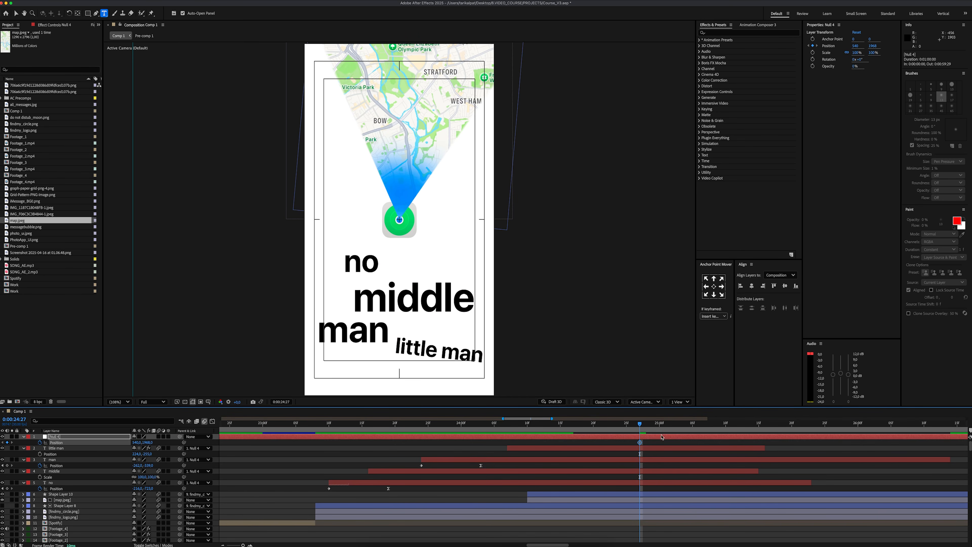
drag(650, 426, 678, 424)
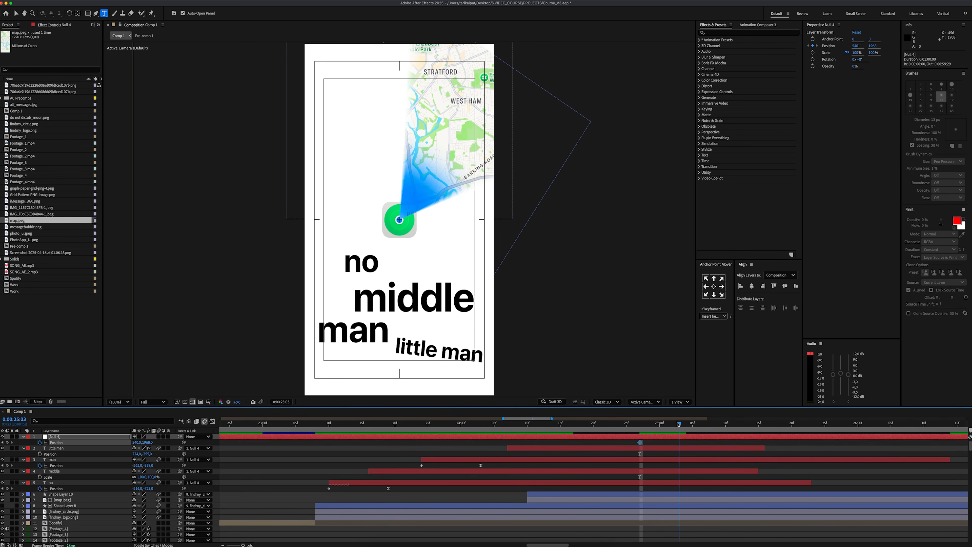
drag(147, 442, 386, 416)
click(314, 425)
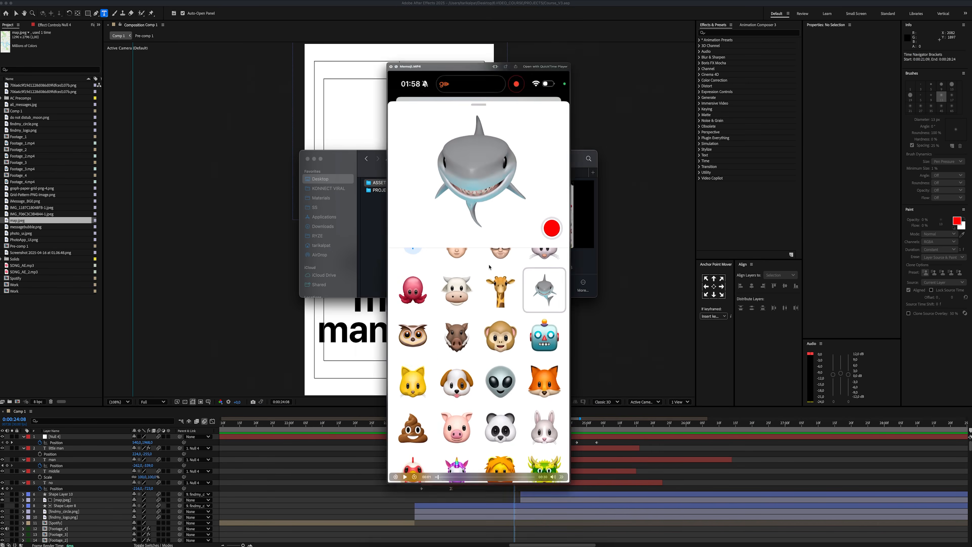
Bring Memoji.MP4 into the composition and mask it with a rectangle around the shark
drag(464, 264, 402, 269)
drag(148, 311, 398, 218)
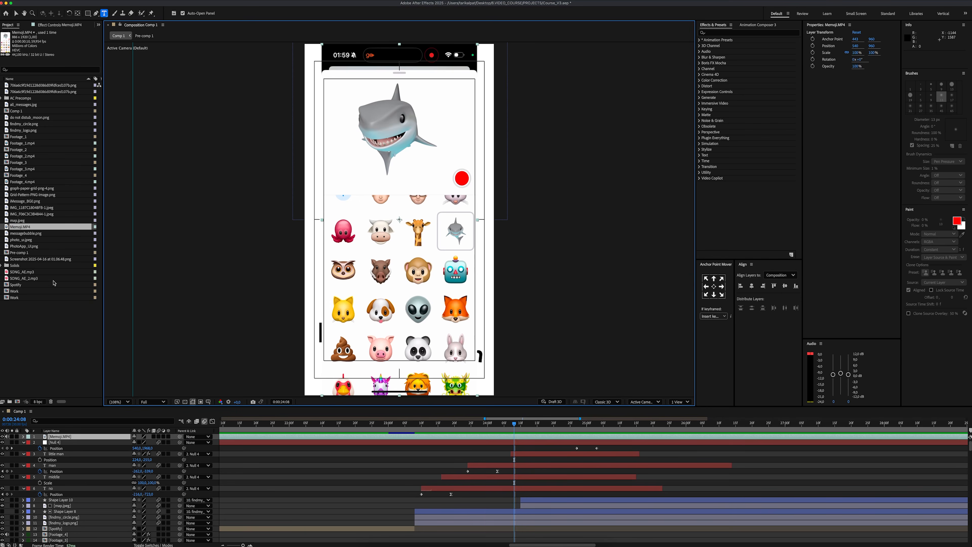
key(q)
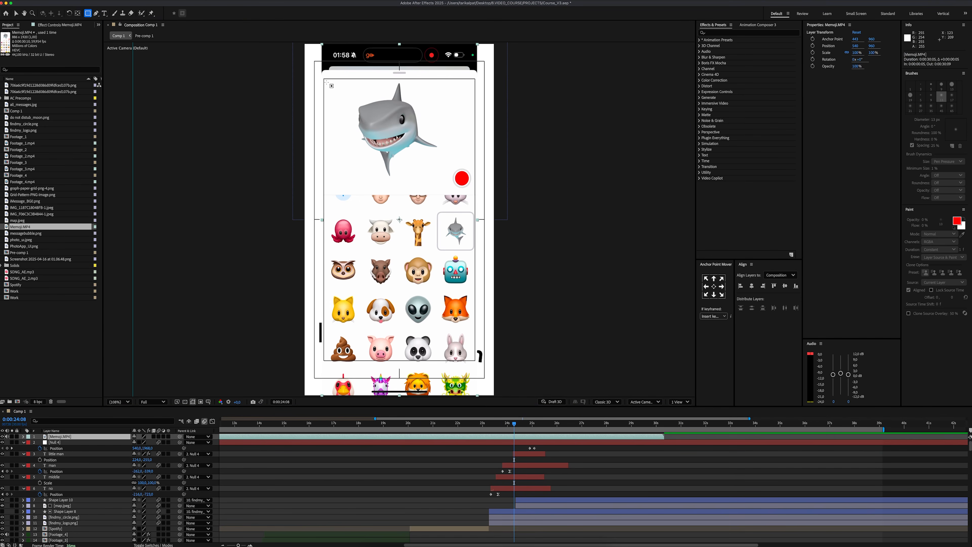
drag(325, 77, 408, 124)
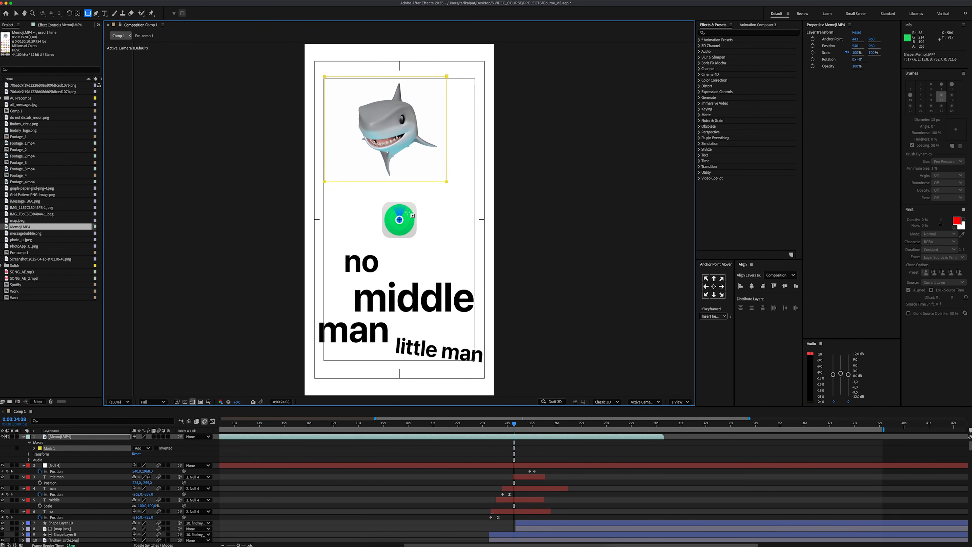
Split Memoji.MP4 and delete the unwanted sections so that the kept clip starts at 0:00:24:08
click(493, 437)
key(super+shift+d)
key(Delete)
drag(483, 437, 546, 438)
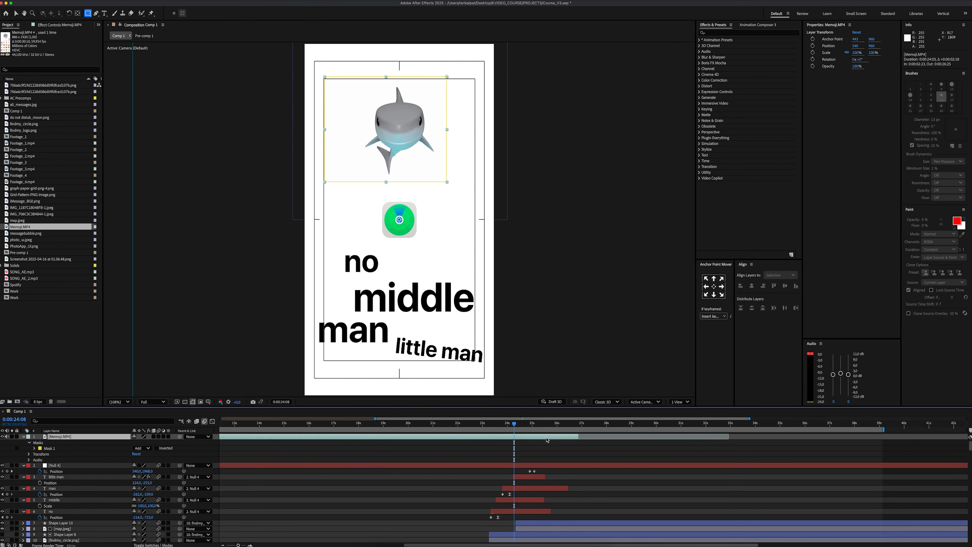
key(super+shift+d)
click(480, 442)
key(Delete)
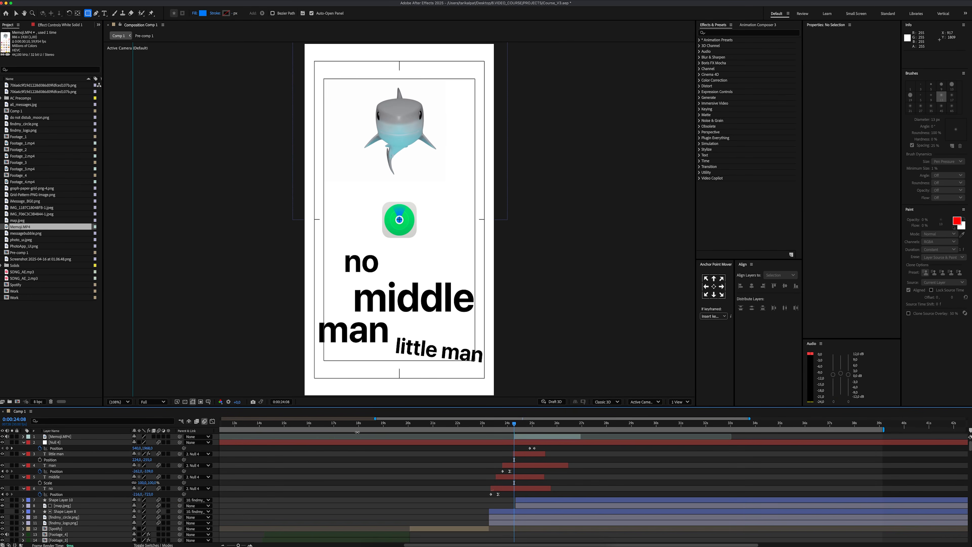
Nudge the masked shark above the Find My icon and move the Memoji.MP4 layer below findmy_logo.png
click(68, 437)
key(v)
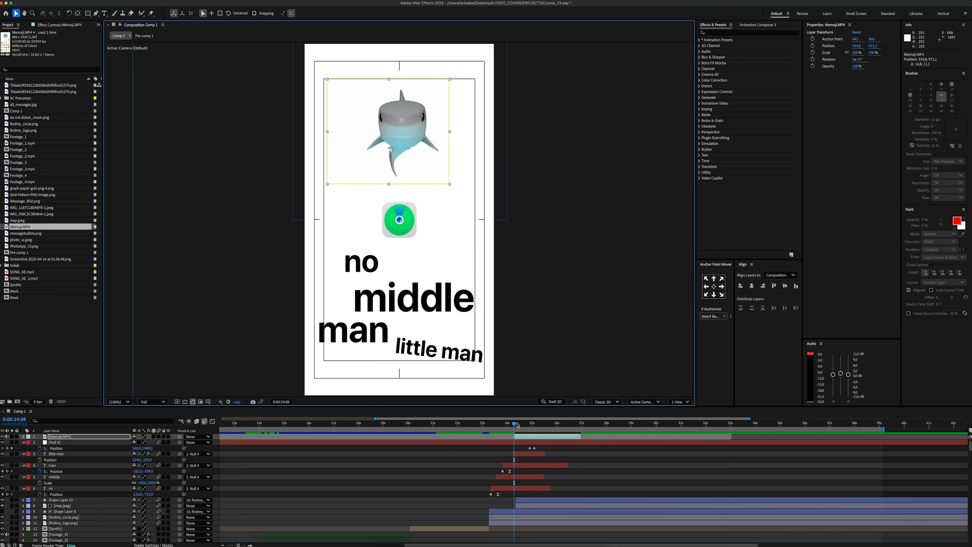
click(531, 423)
drag(61, 451, 70, 526)
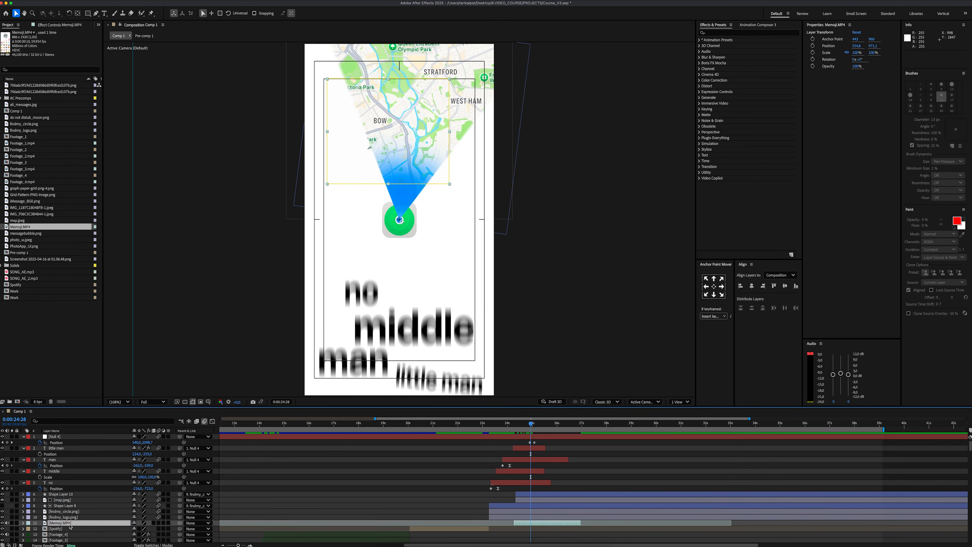
Shift the Memoji.MP4 clip to start at 0:00:24:24 and preview the shark with the rotating beam
mouse_move(531, 424)
mouse_down()
mouse_move(518, 425)
mouse_move(527, 424)
mouse_up()
key(=)
key(=)
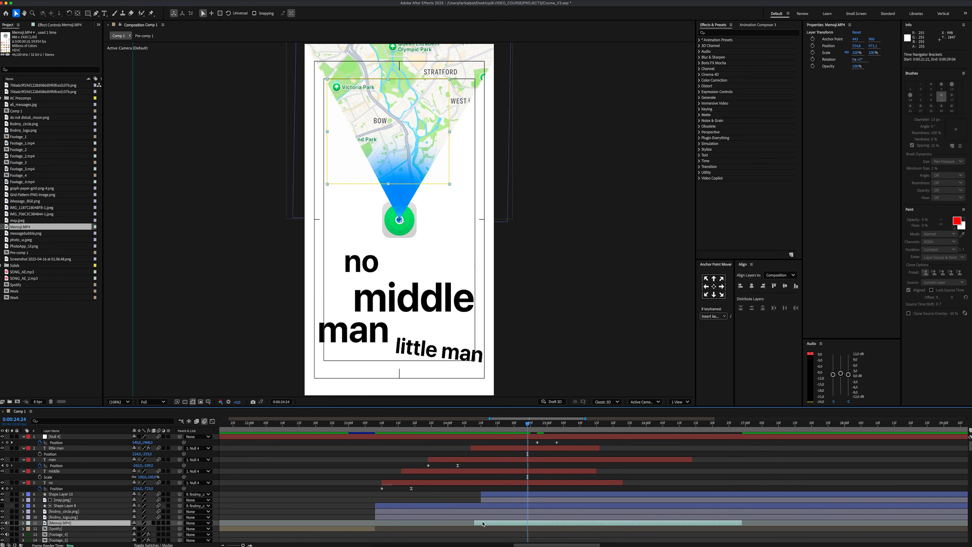
key(space)
drag(524, 521, 589, 522)
key(minus)
key(minus)
key(space)
click(527, 426)
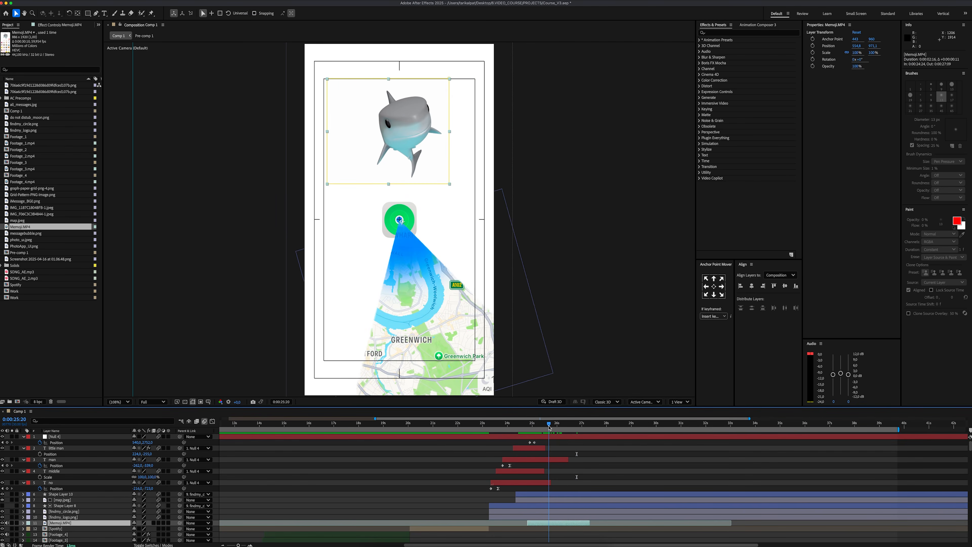